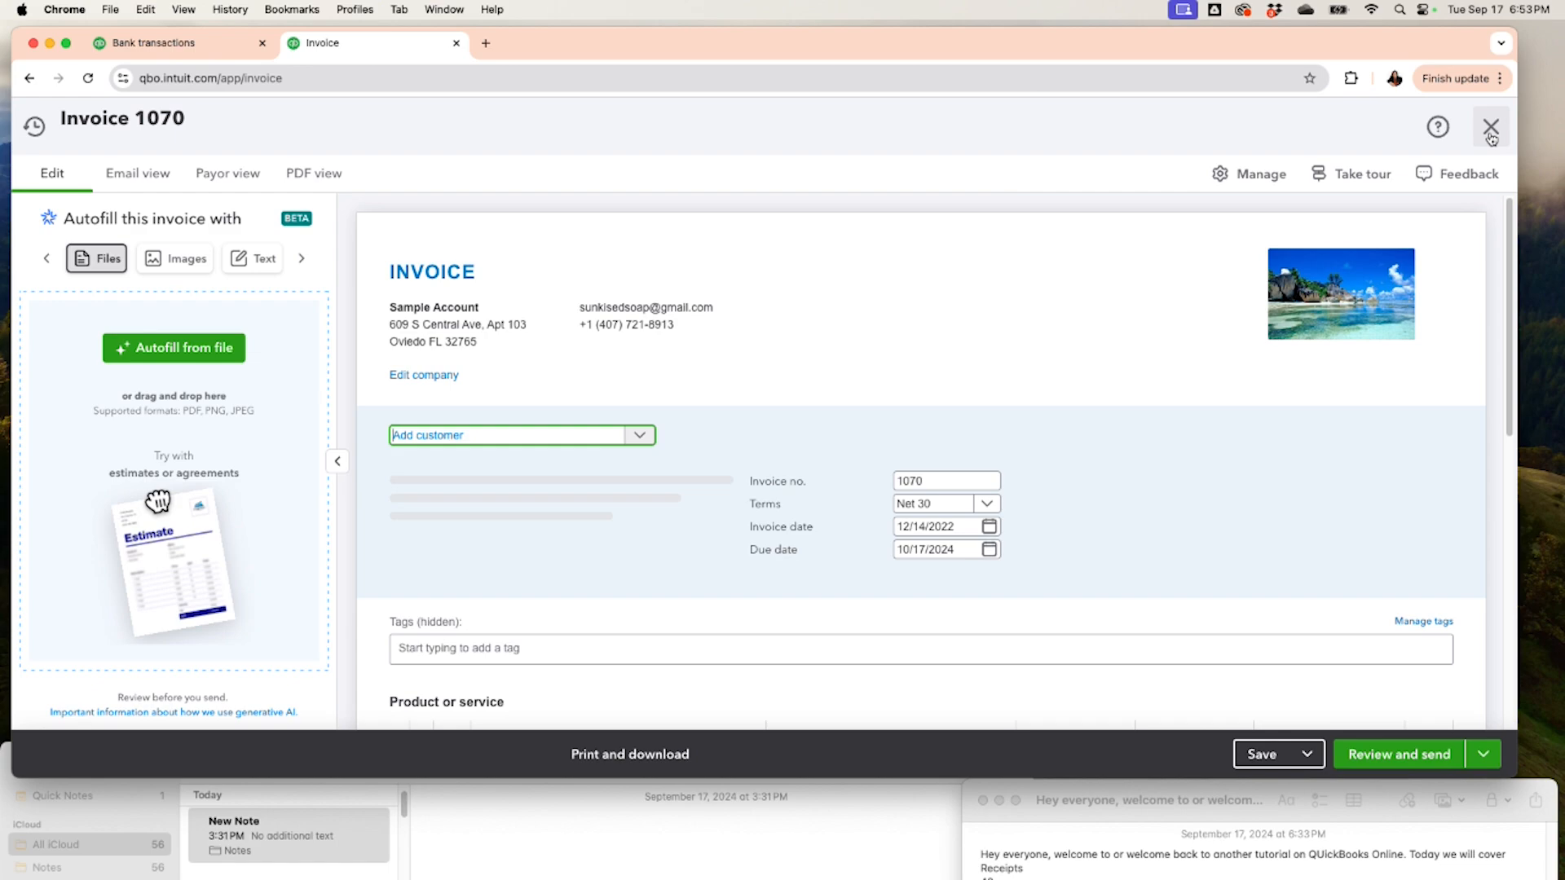
Step: Assign the existing customer named "Customer" to invoice 1070
scroll(1244, 457, down, 3)
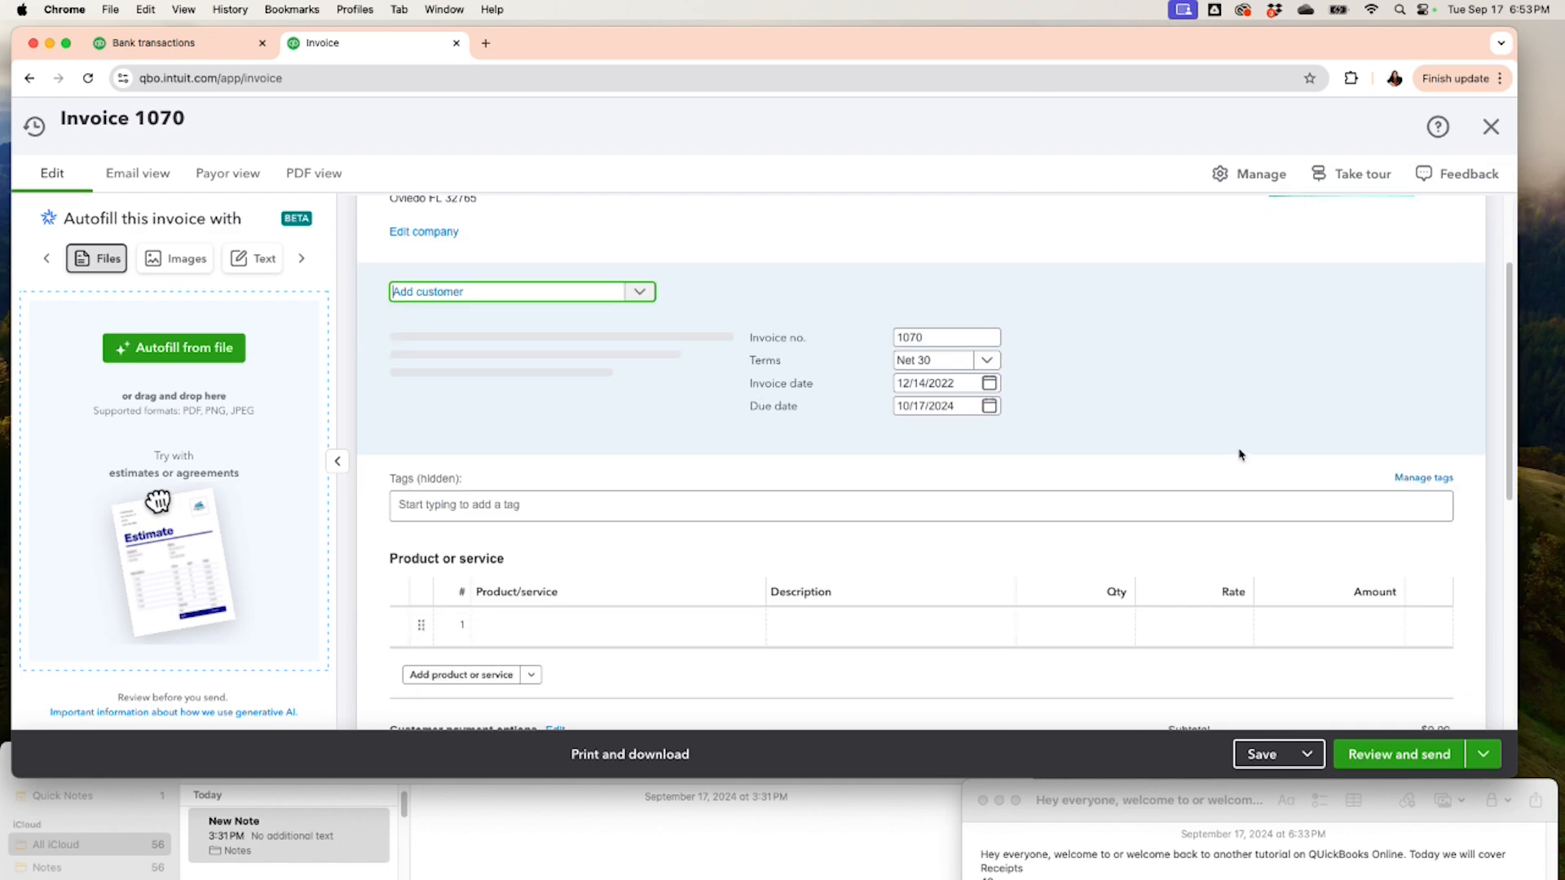
scroll(1253, 468, up, 3)
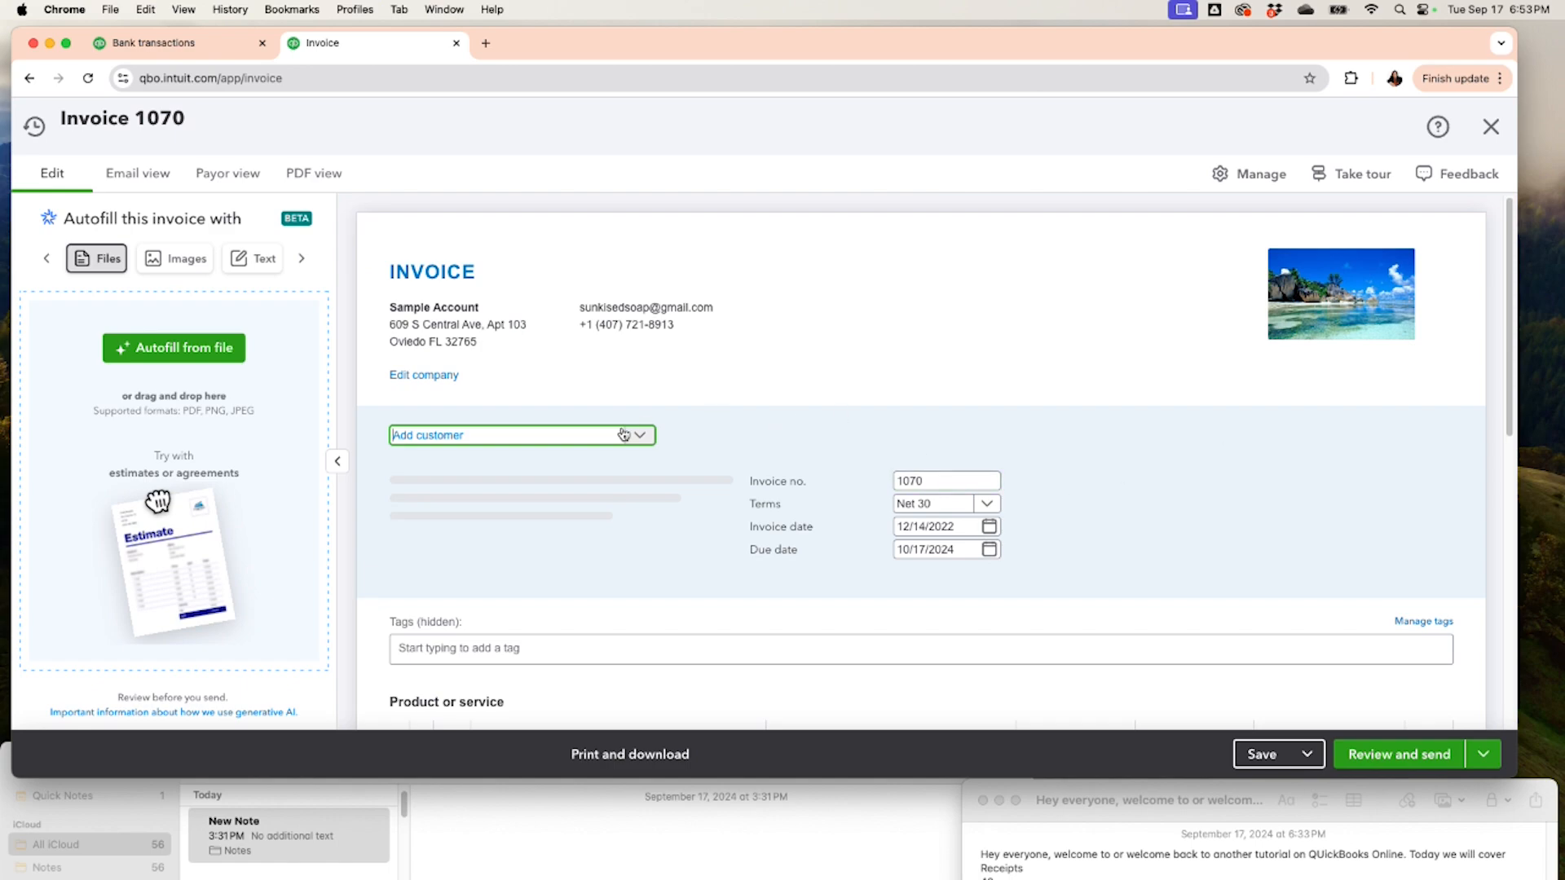
text(custo)
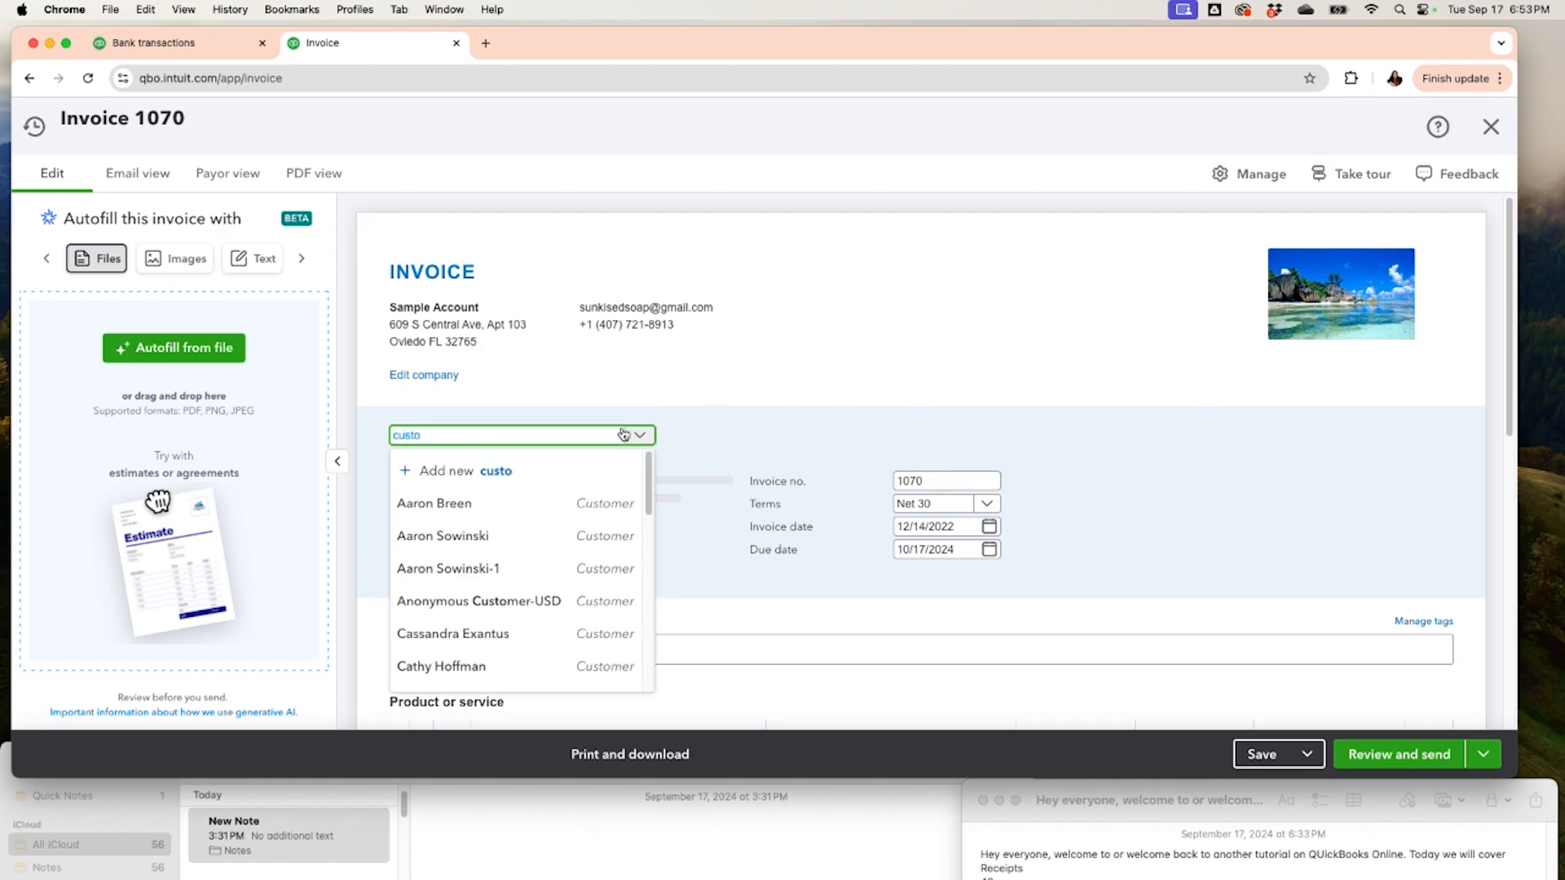
click(479, 507)
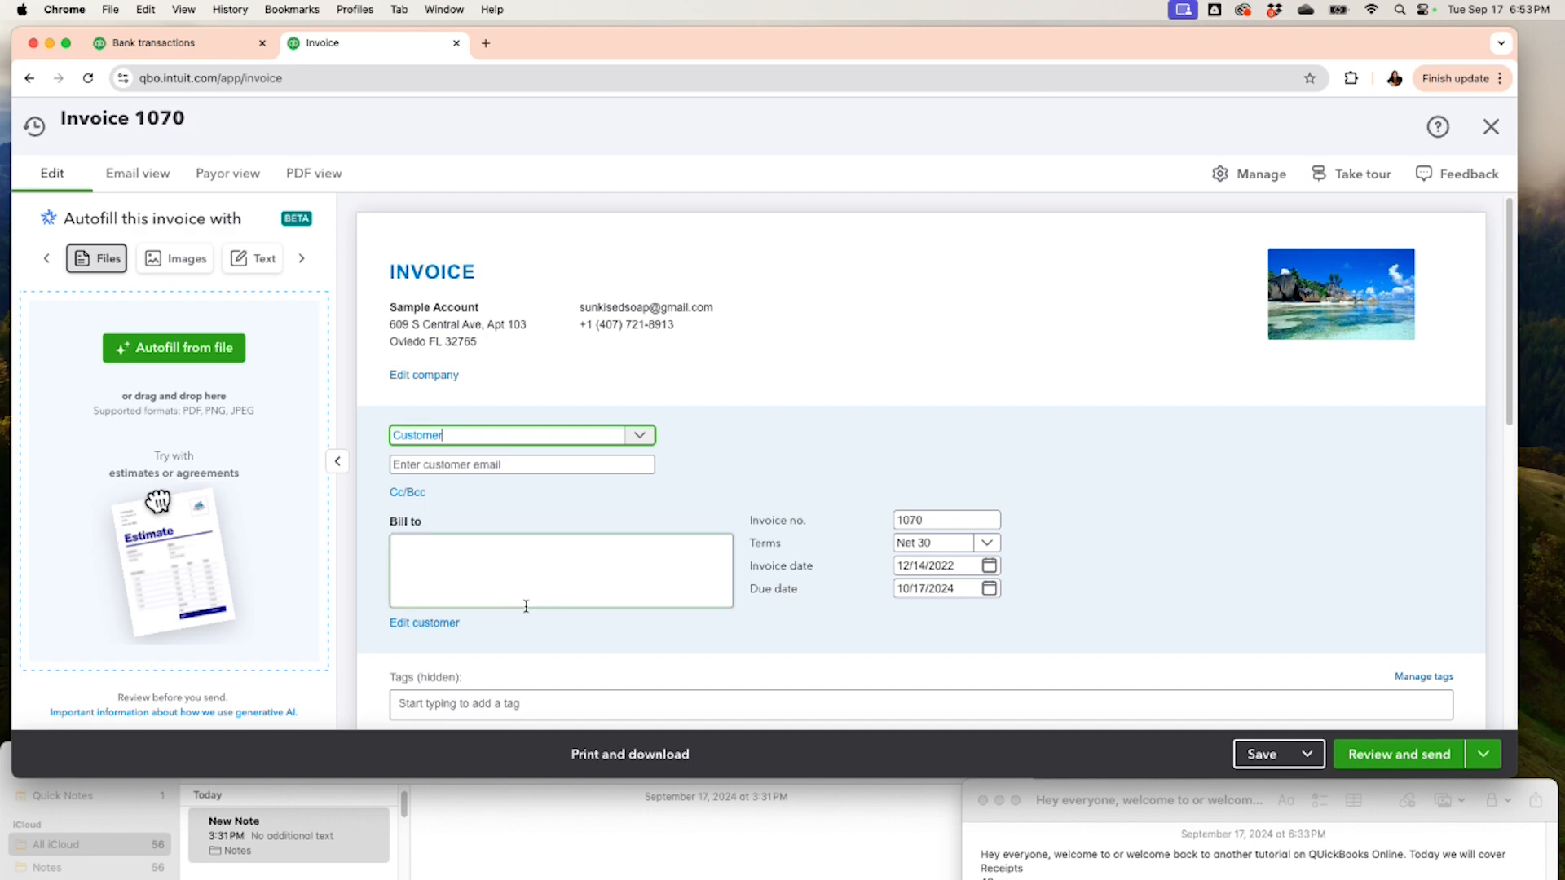
Step: Add the FDB (Father's Day Box) product as the first line of the invoice and save the invoice
scroll(526, 607, down, 3)
click(551, 675)
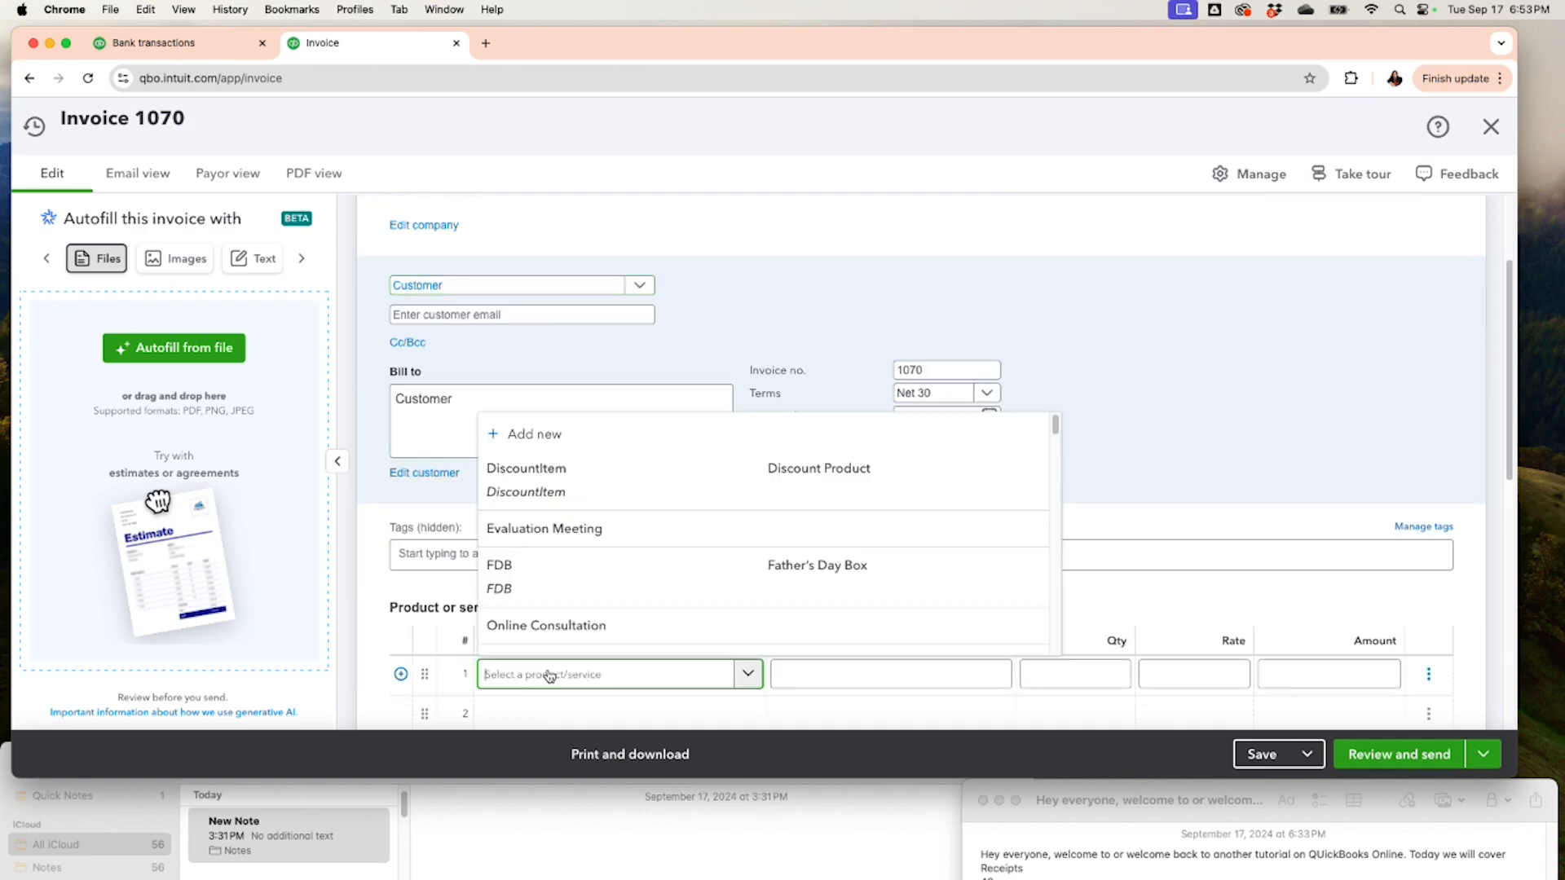
scroll(580, 571, down, 1)
click(580, 548)
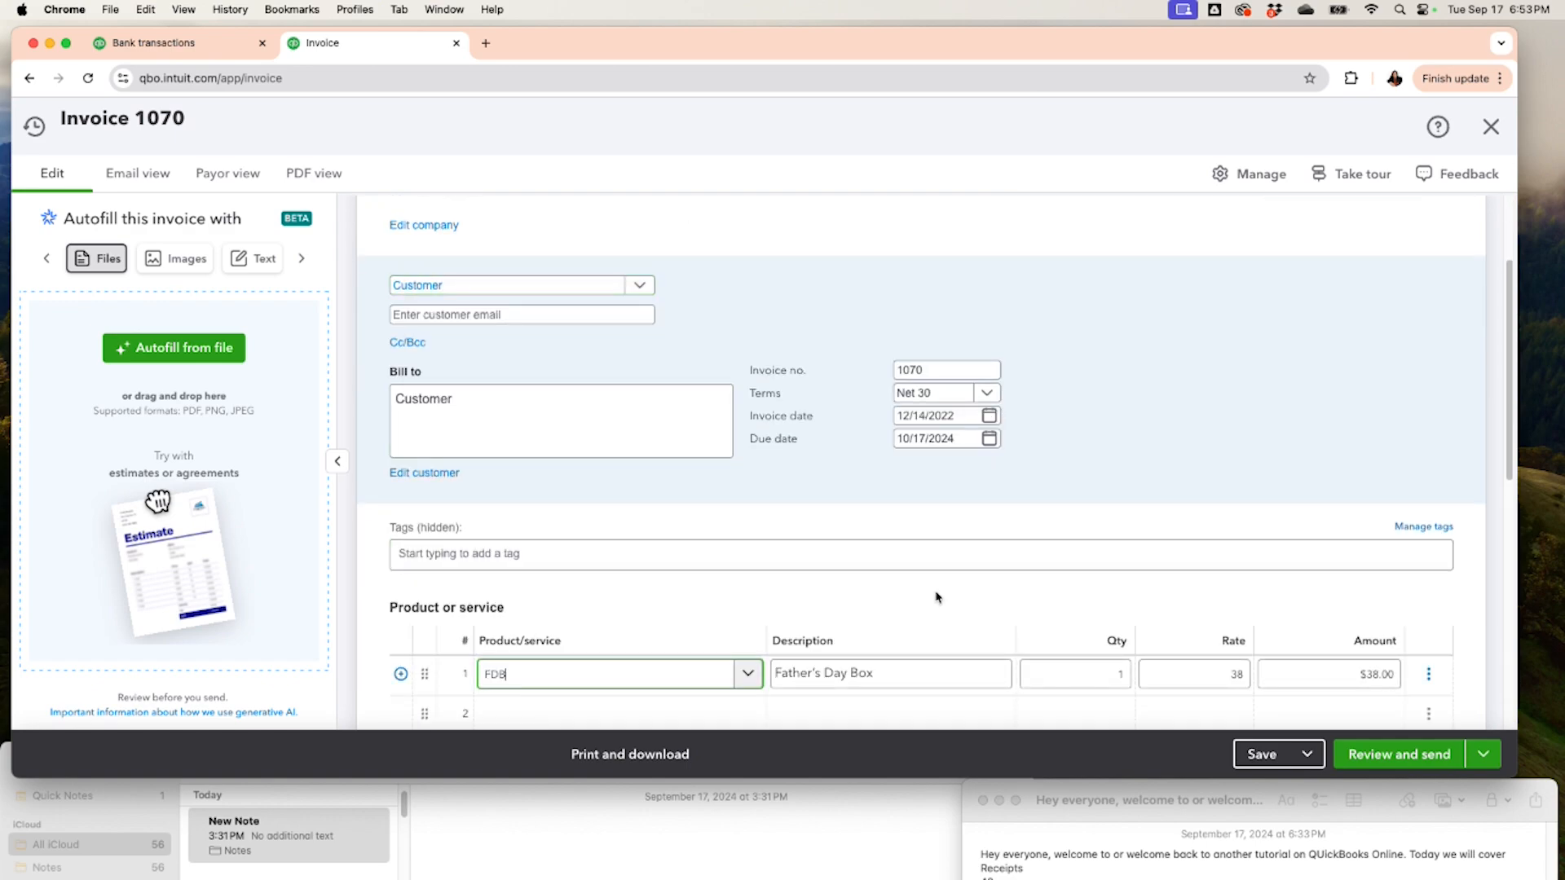
scroll(1061, 571, down, 5)
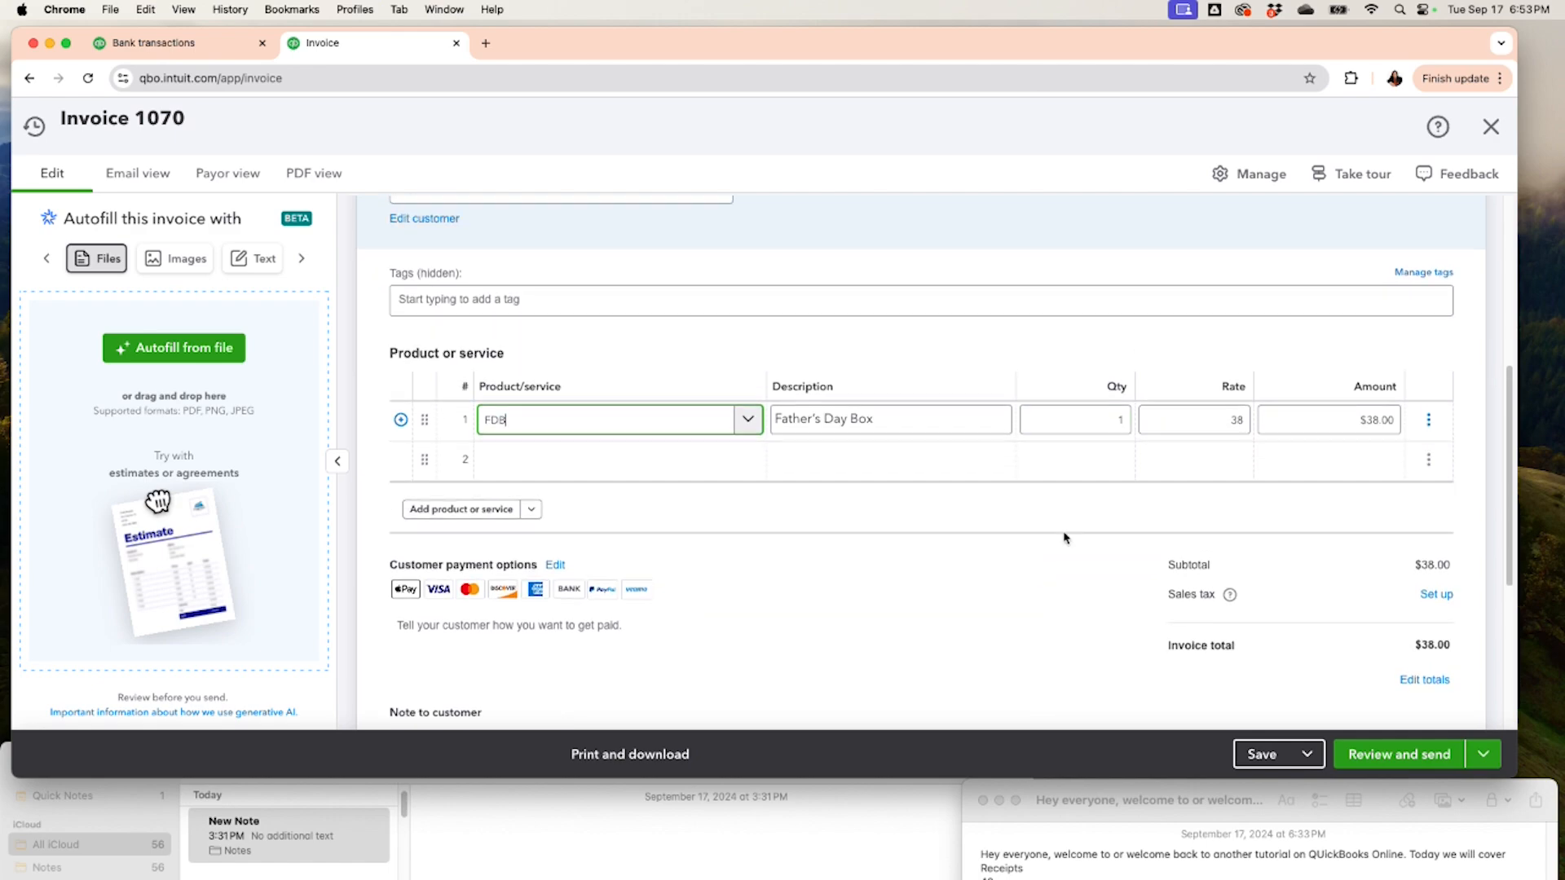
scroll(1064, 538, up, 8)
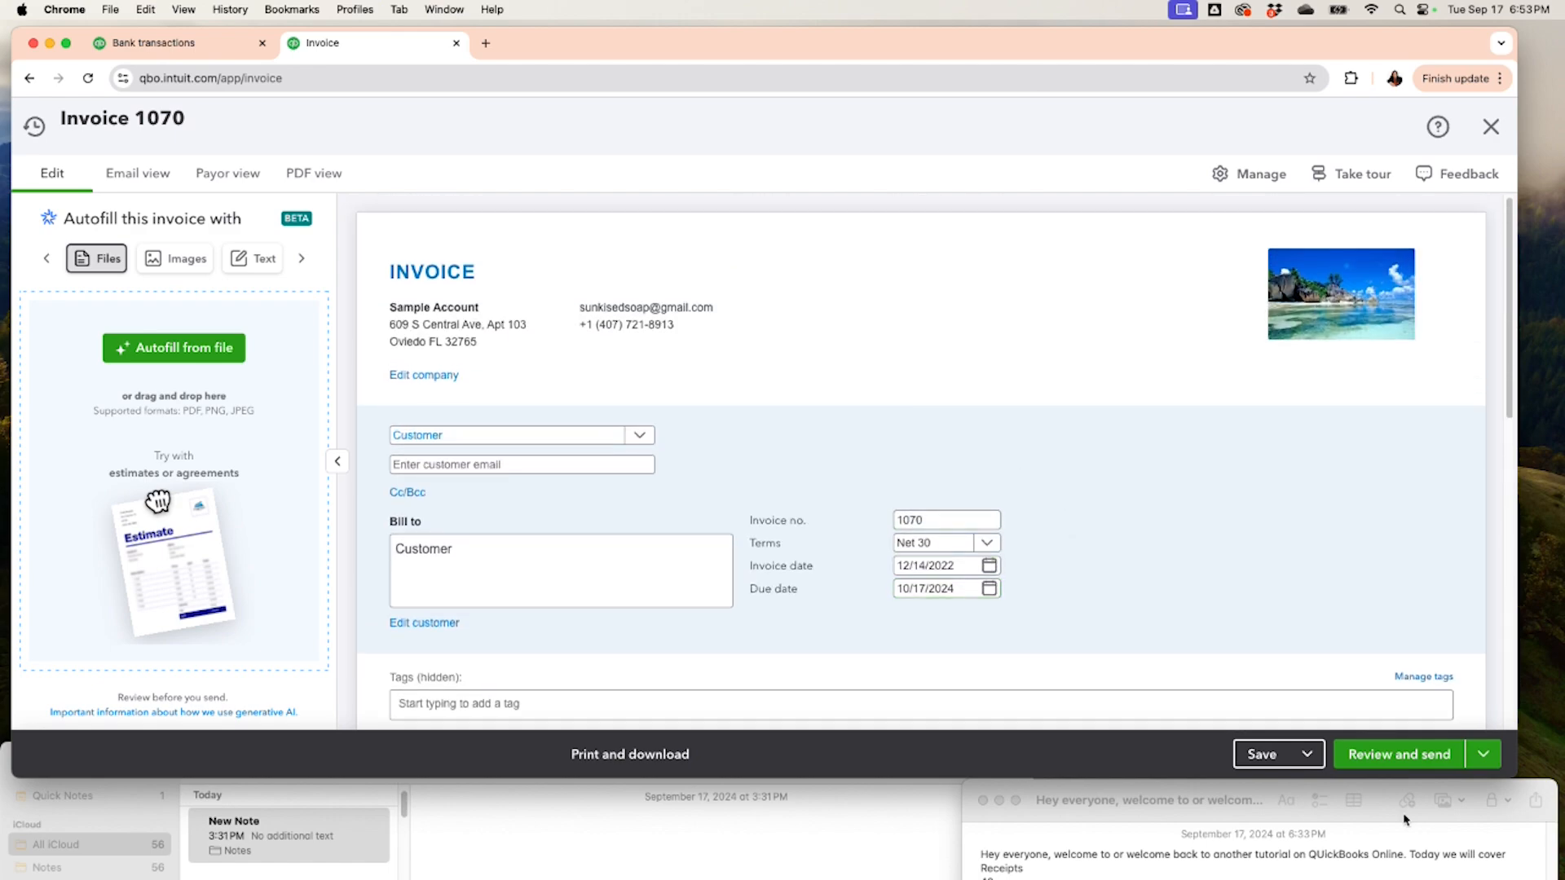
click(1269, 757)
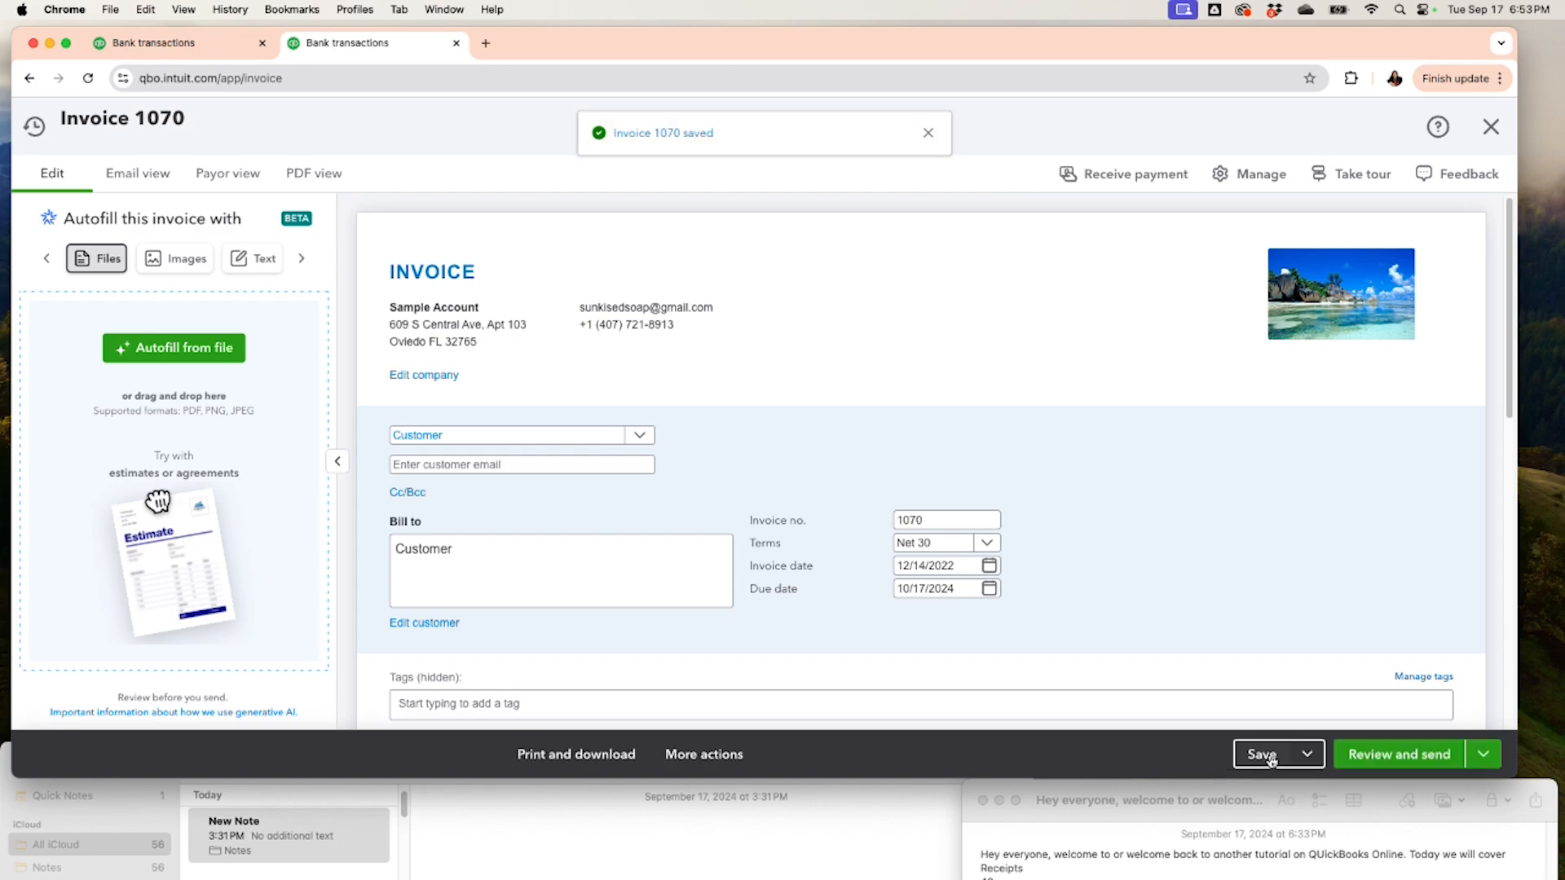
Step: Record the full $38.00 payment against invoice 1070 and close the forms to return to the bank transactions
click(1145, 196)
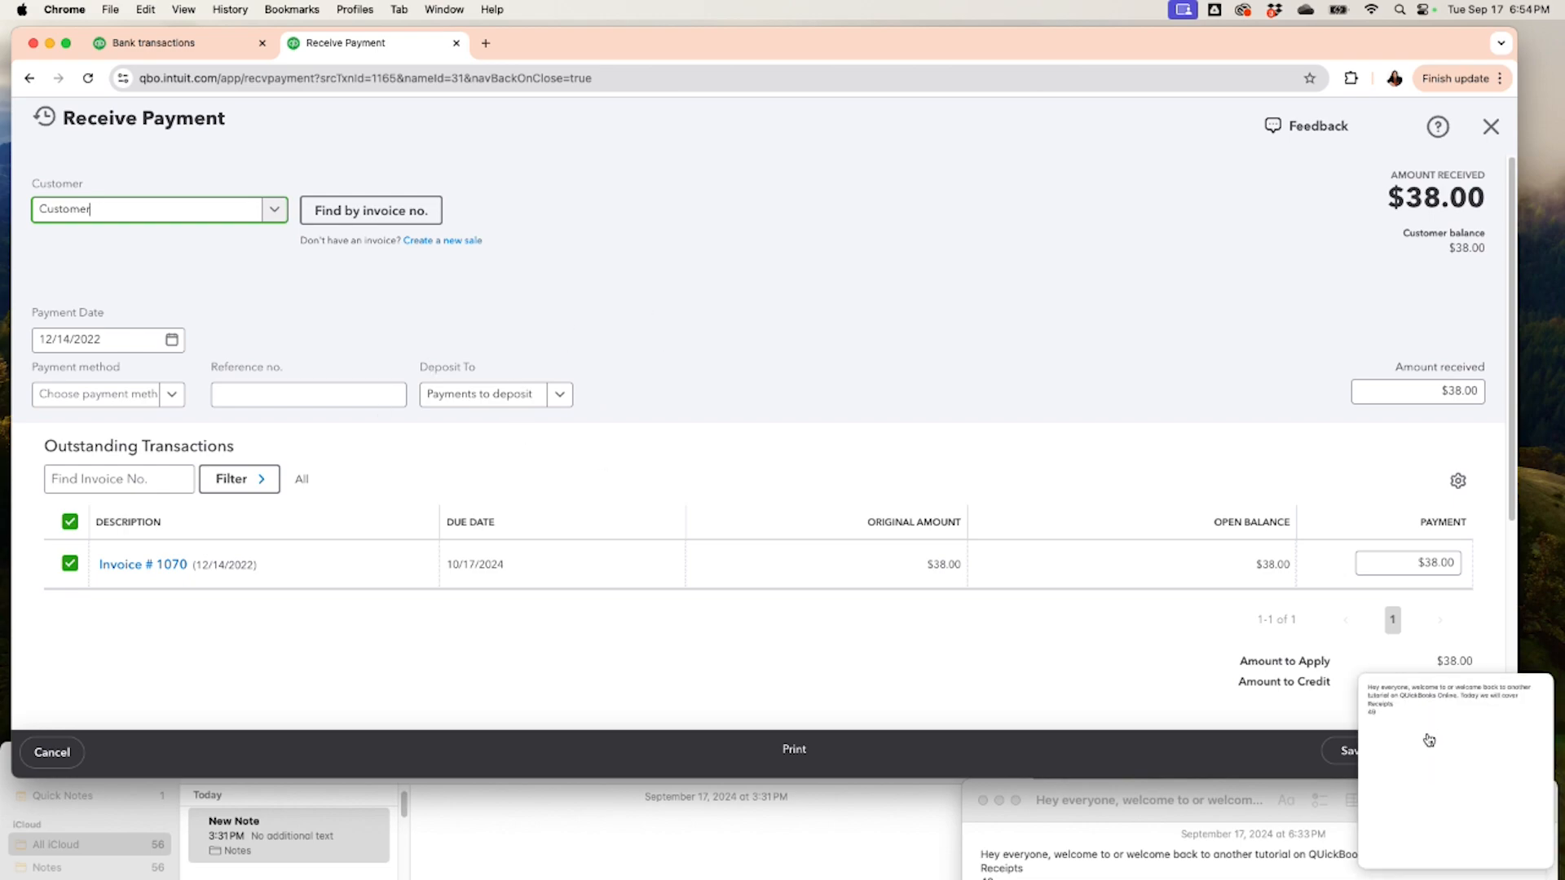
click(1411, 755)
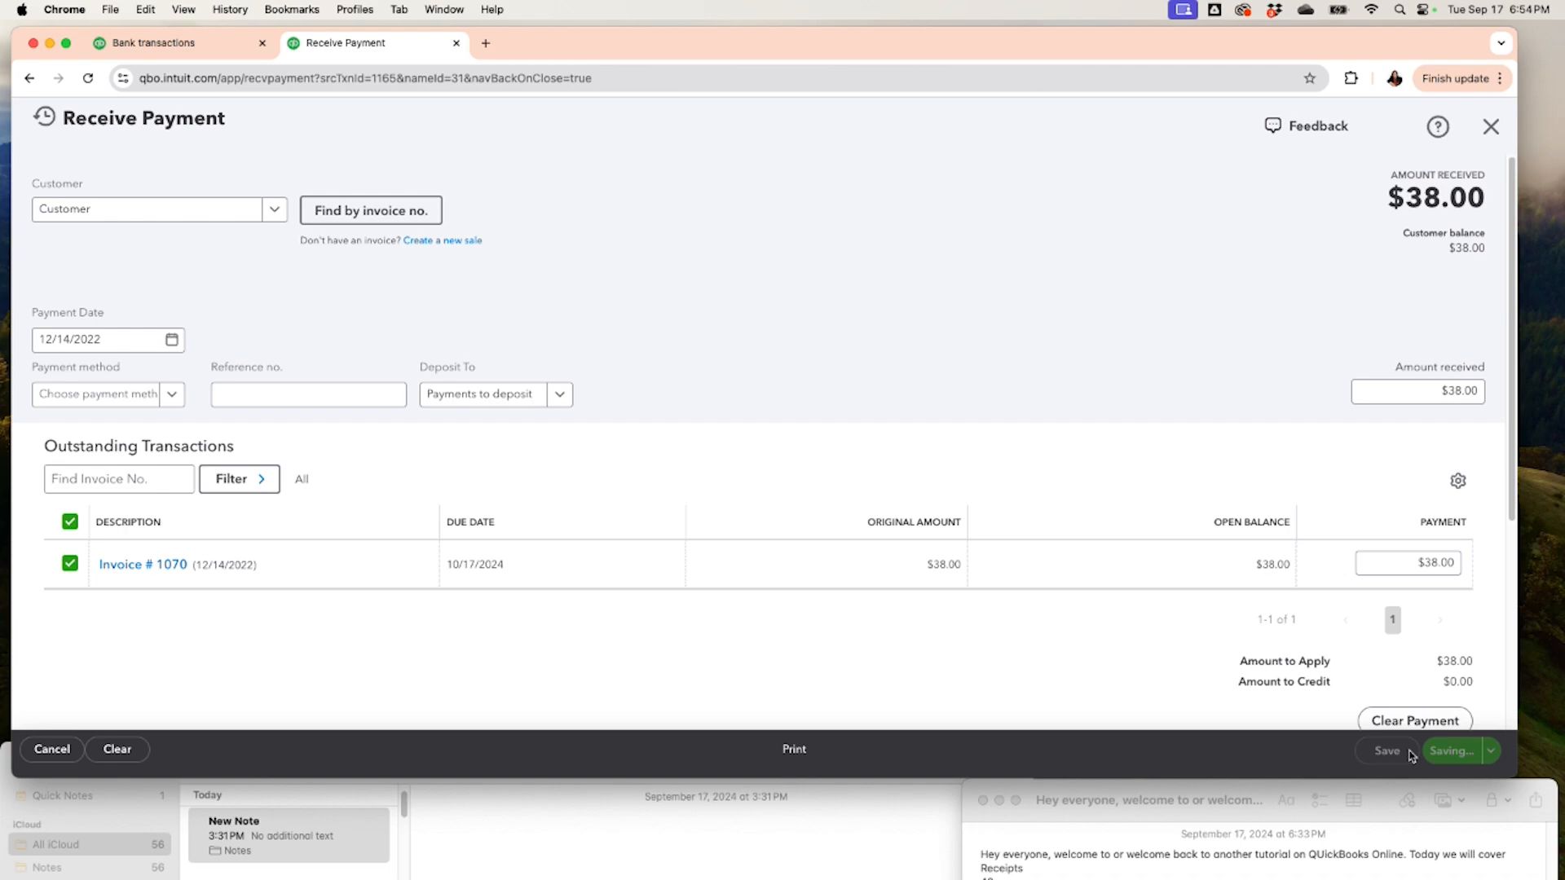
click(1495, 127)
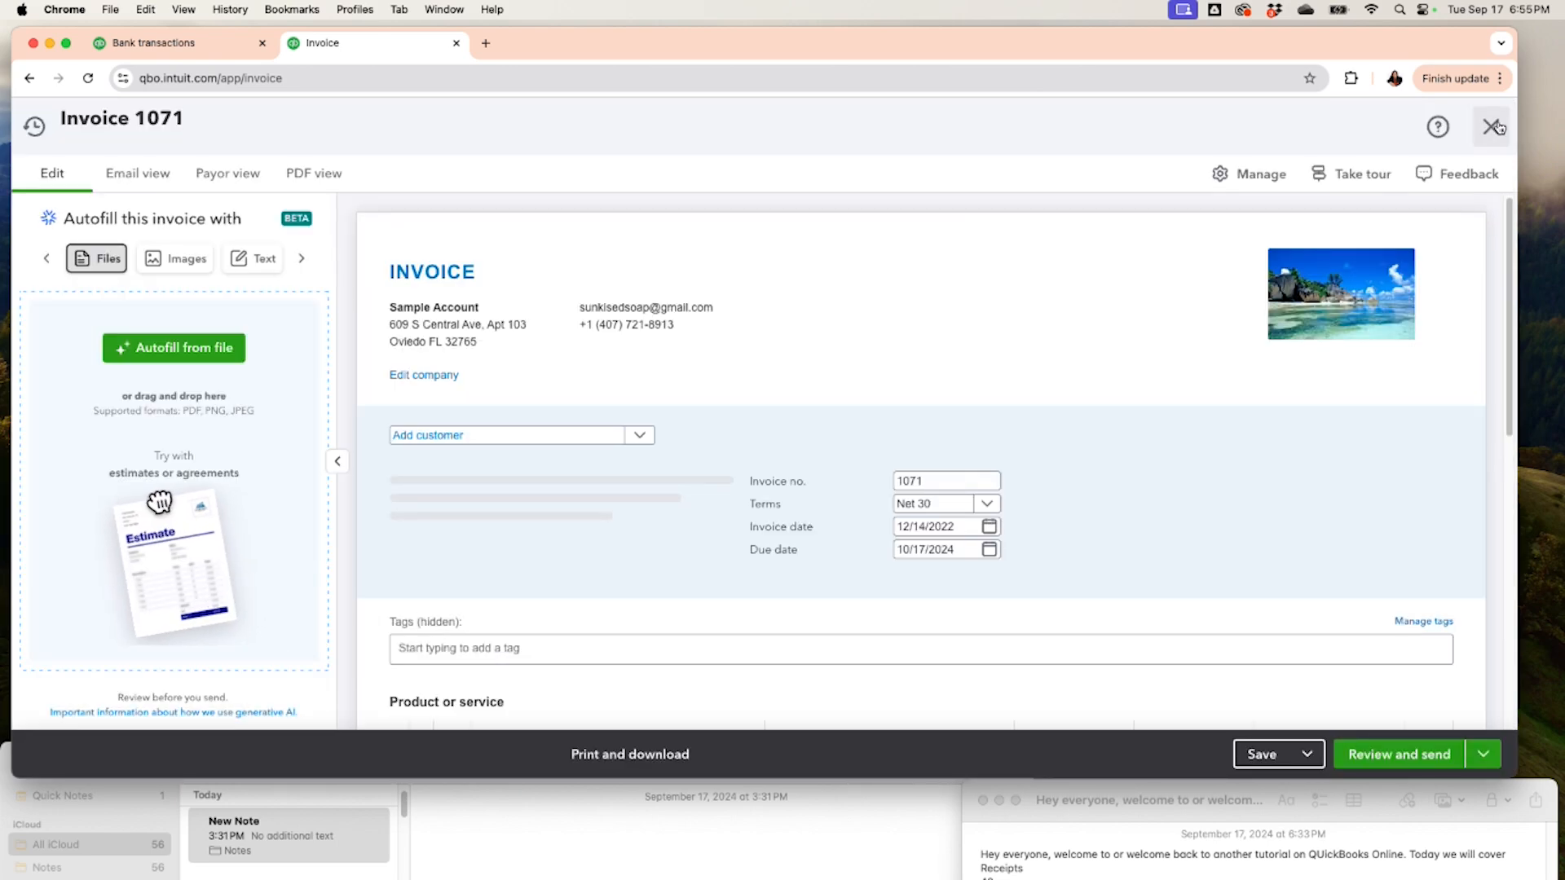
click(1495, 127)
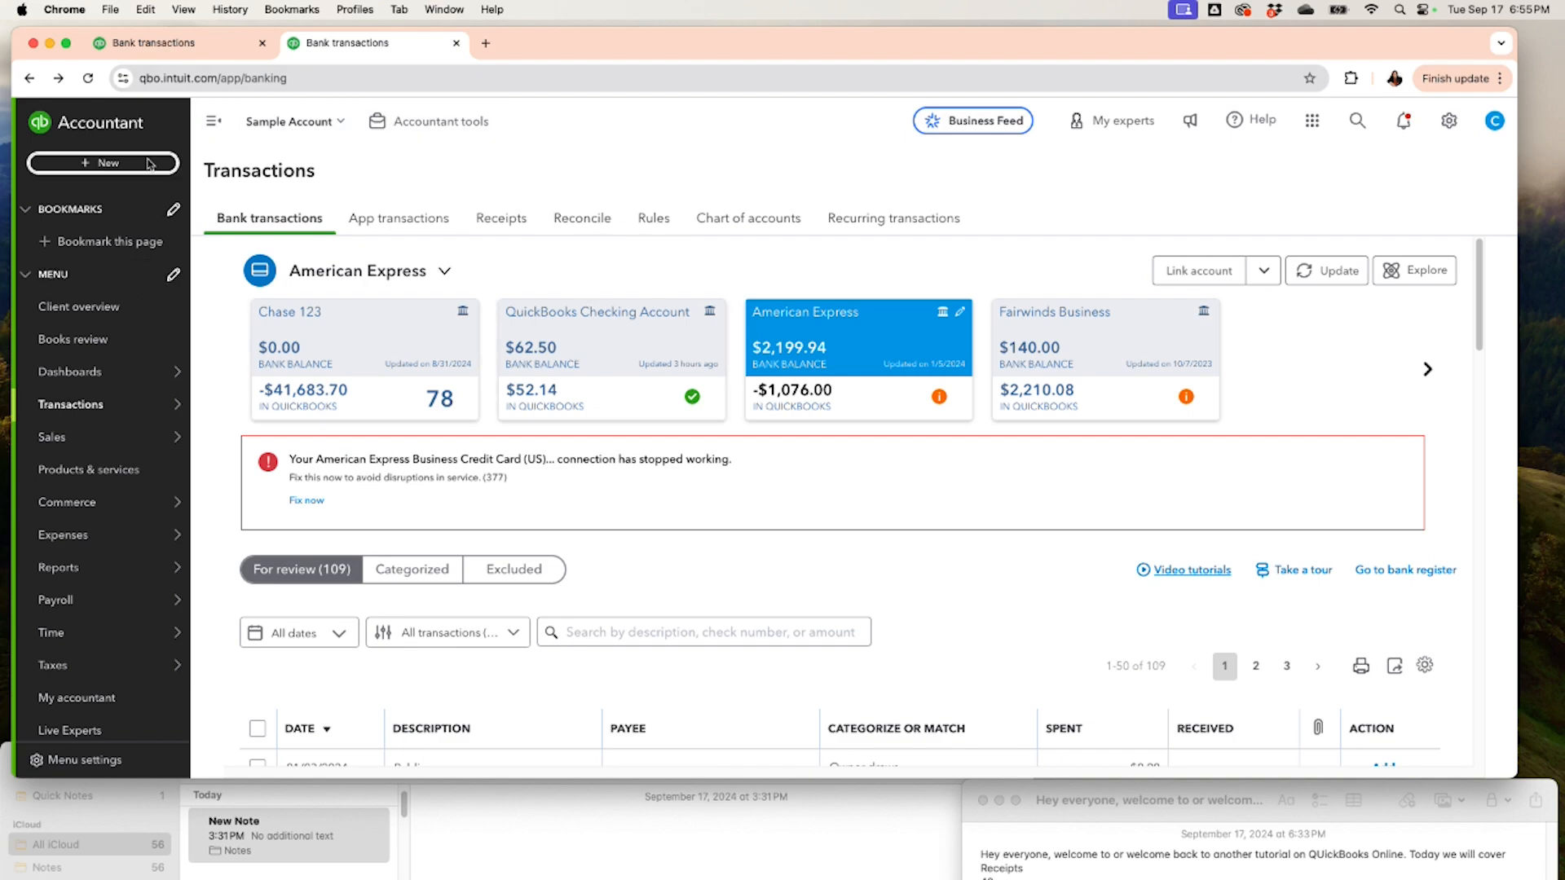
Step: Start a new bank deposit and compare its payments with the Chase 123 bank transactions awaiting review
click(88, 168)
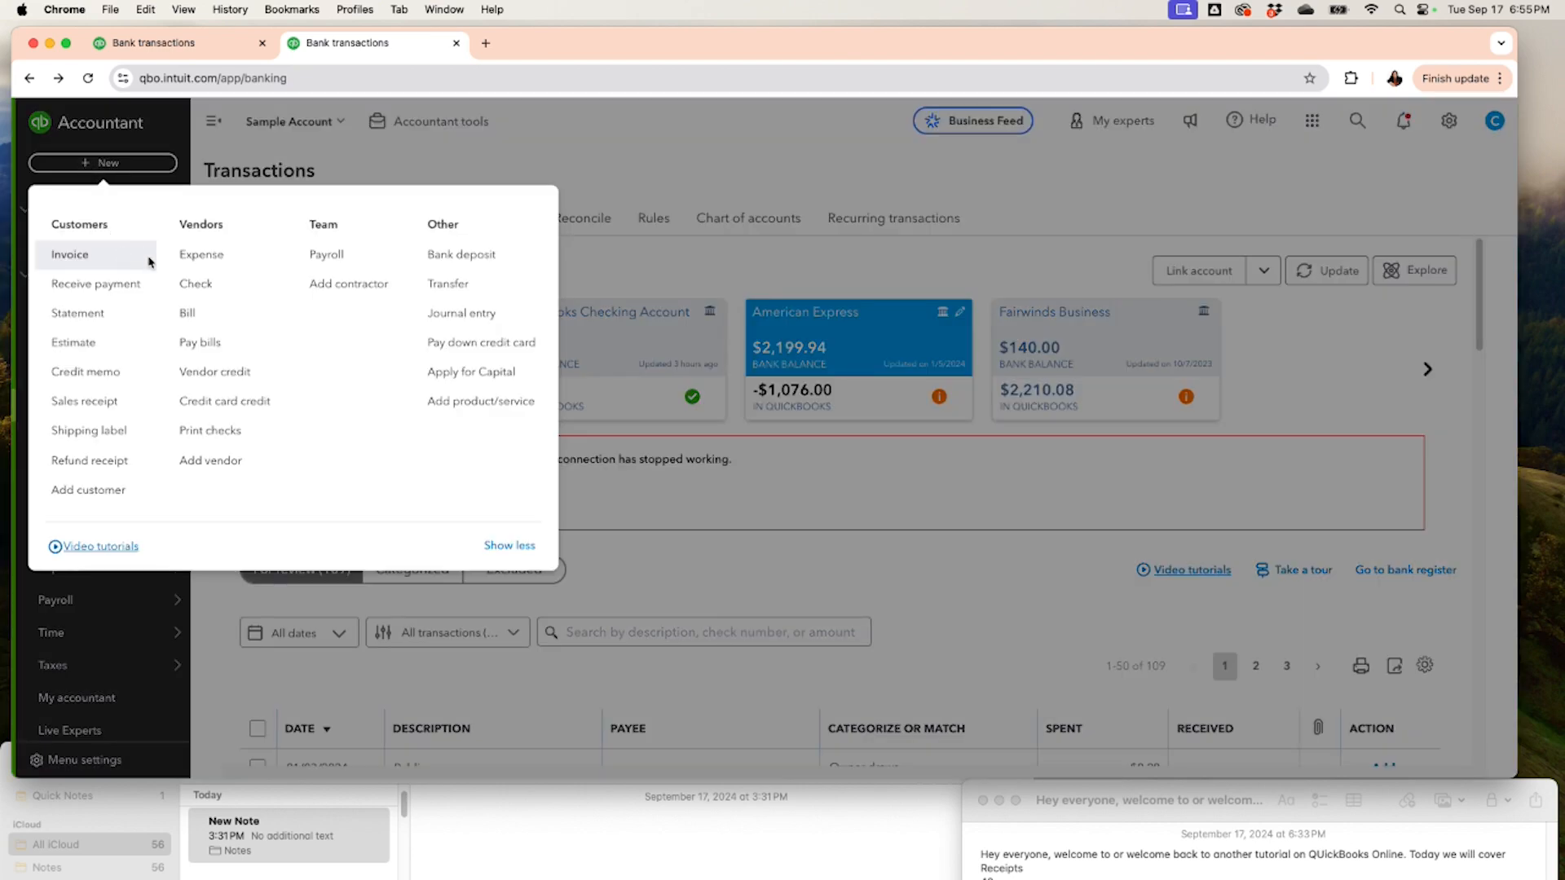
click(448, 270)
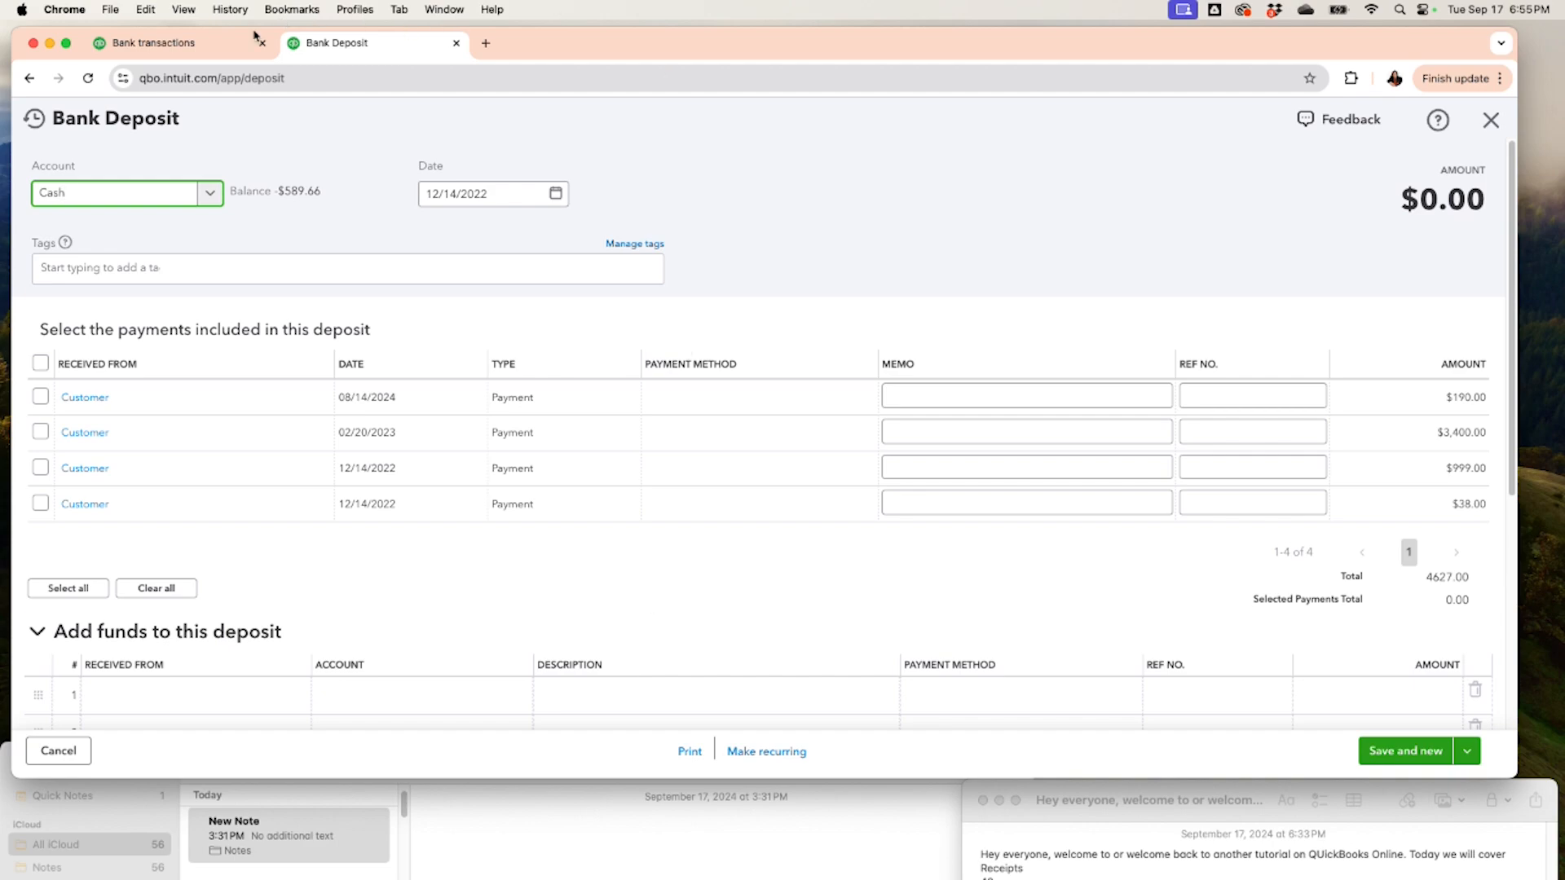
click(192, 47)
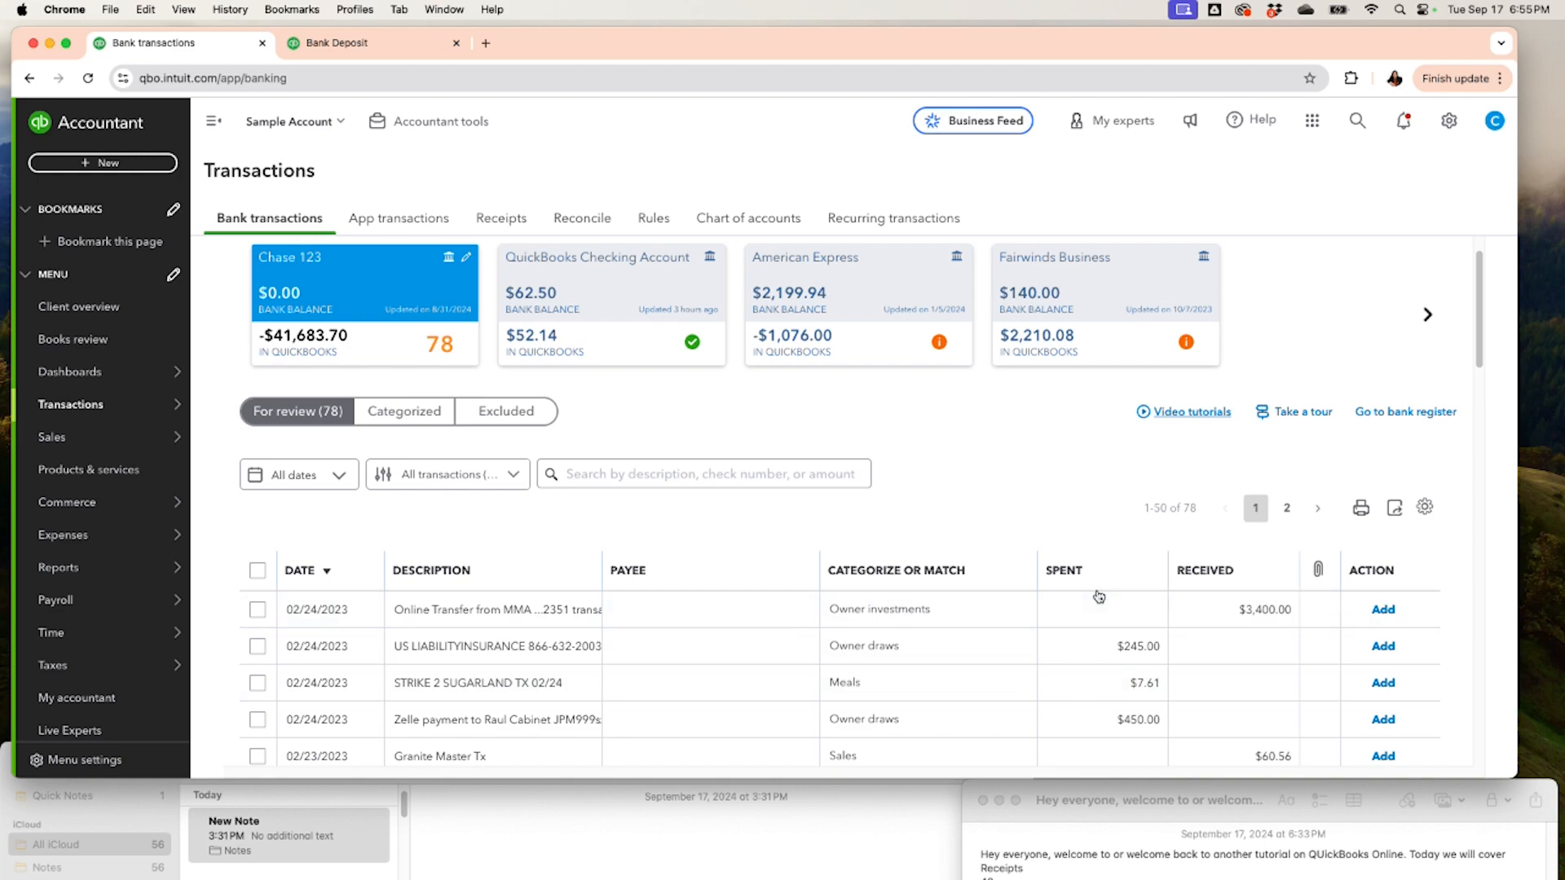
click(365, 45)
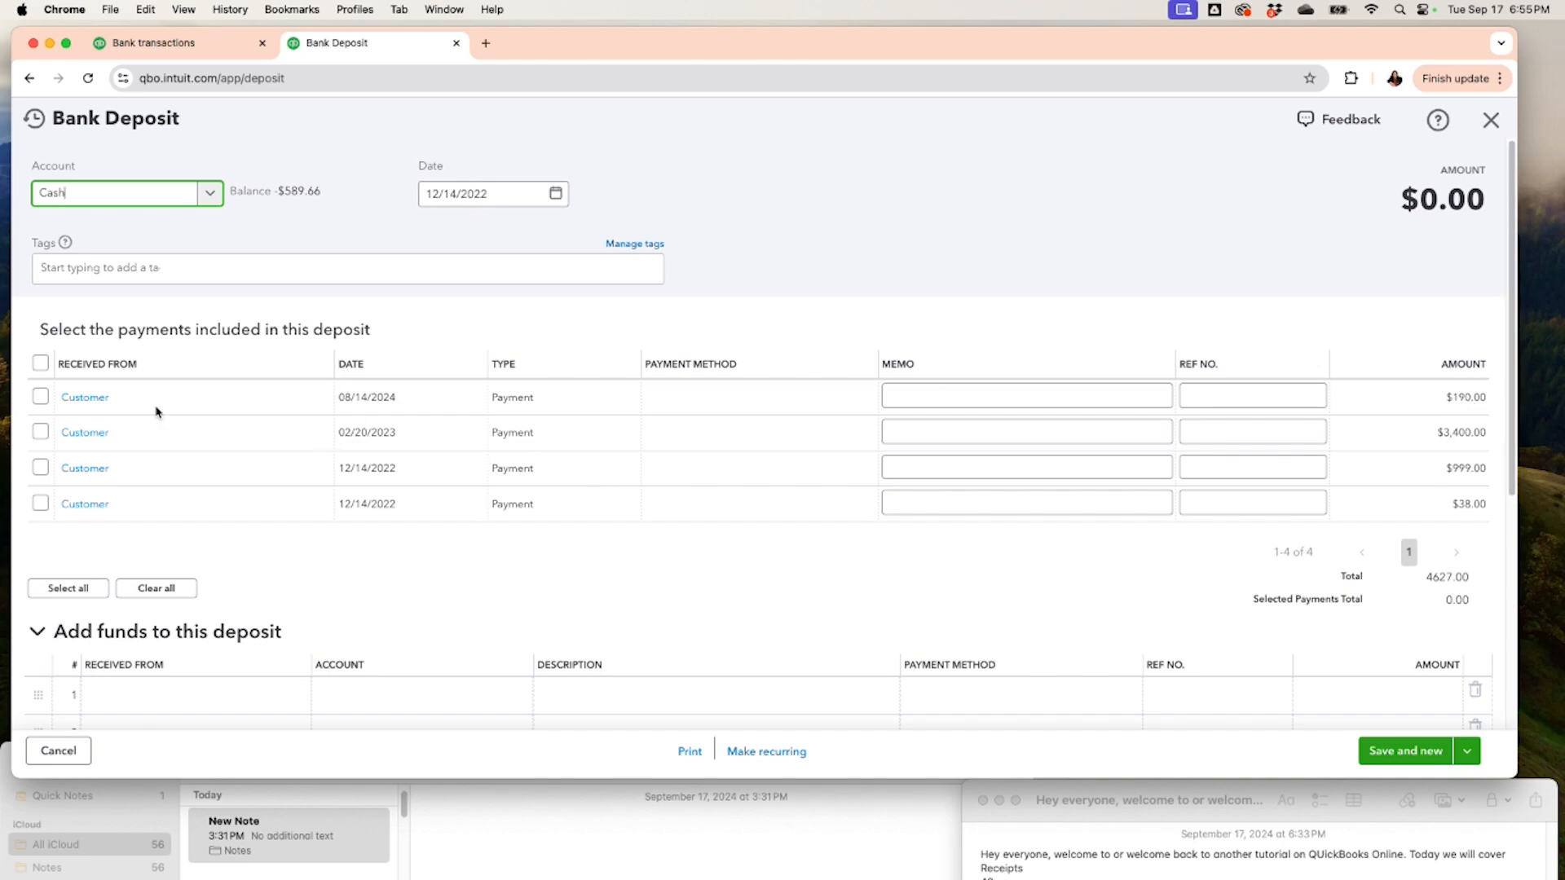
Step: Include the 02/20/2023 customer payment of $3,400.00 in the deposit and set the deposit account to Chase 123
click(40, 433)
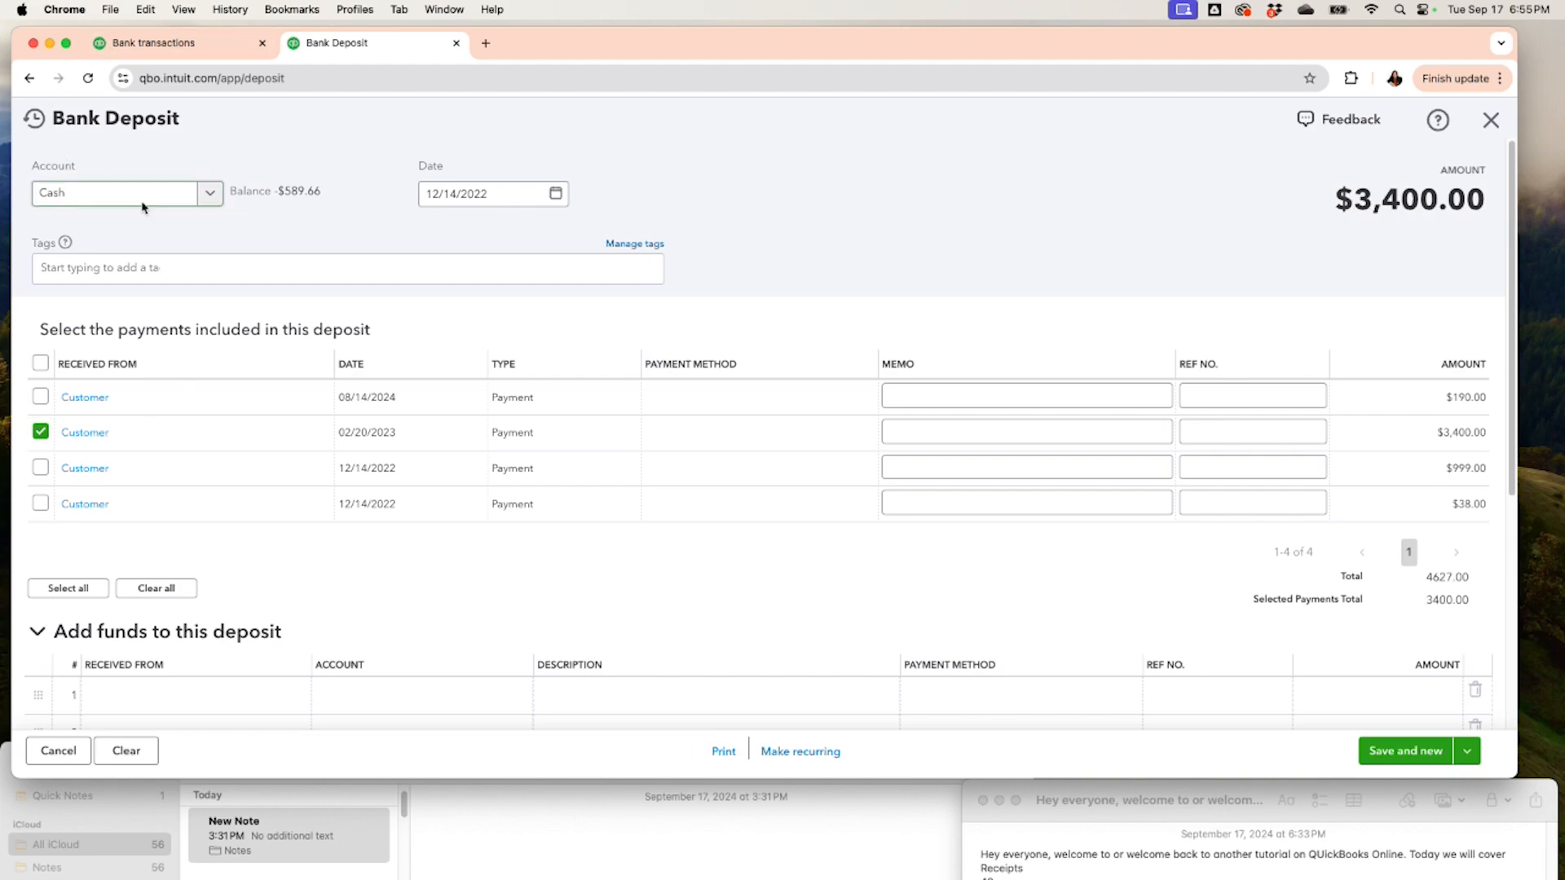
click(208, 201)
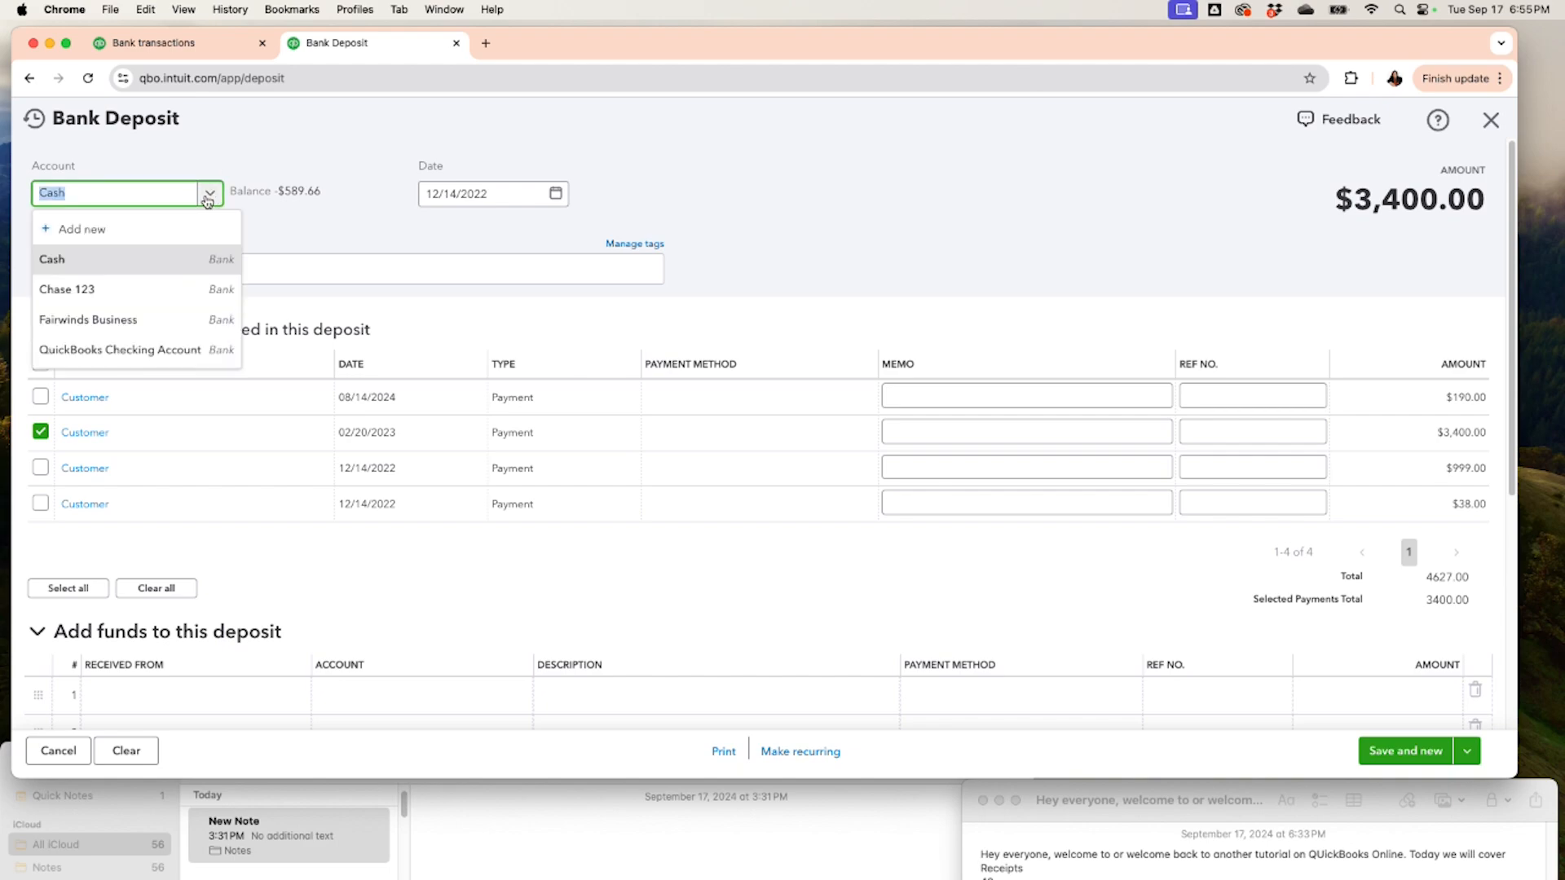
click(99, 295)
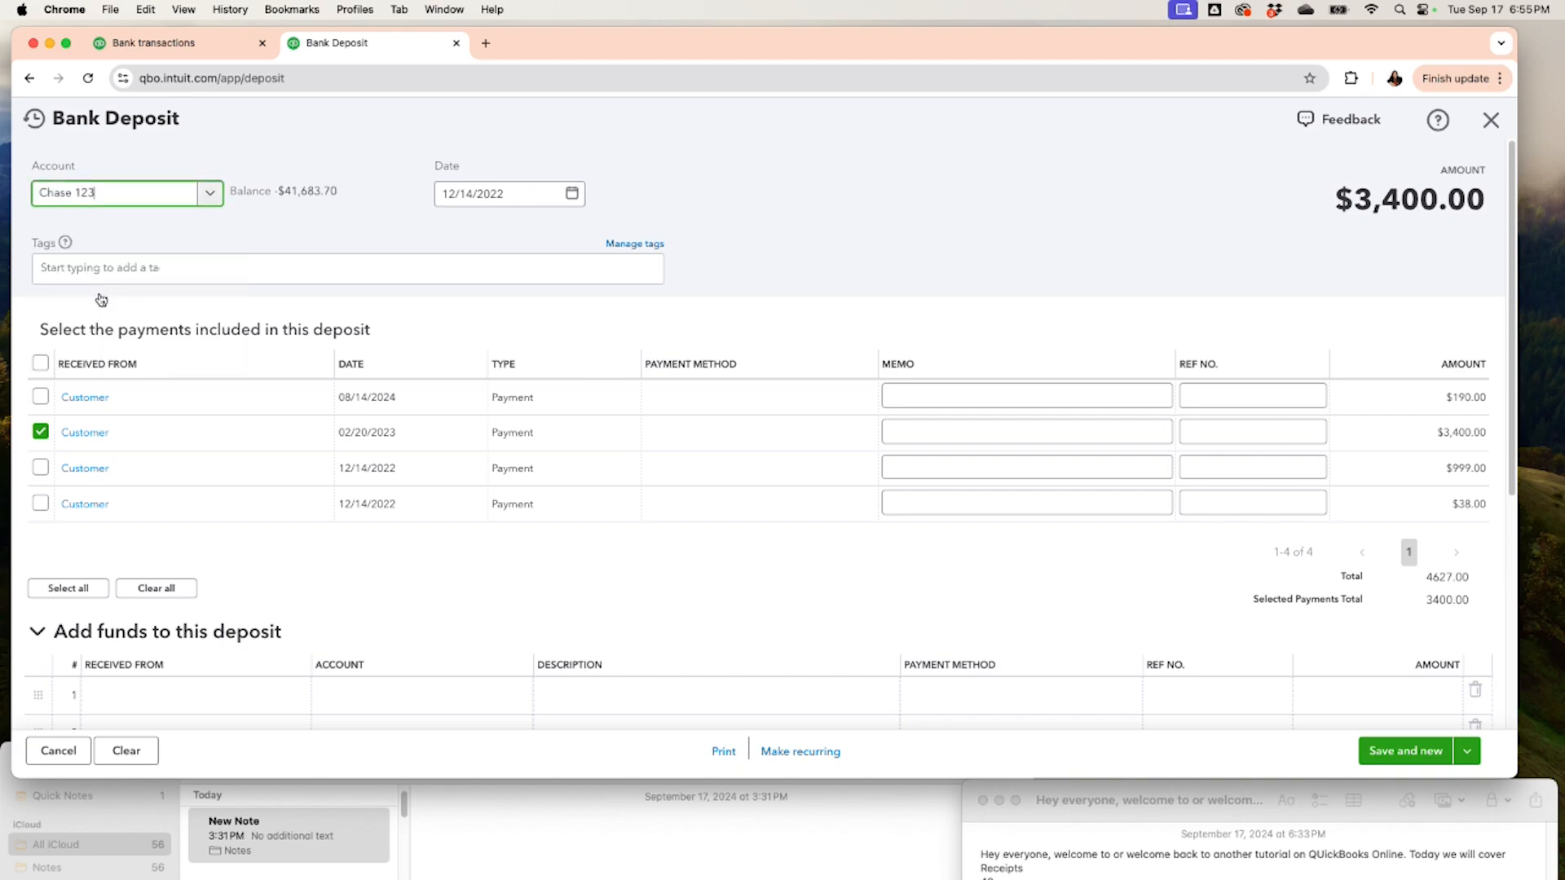
Step: Date the deposit 02/23/2023, save it and return to the bank transactions page
click(569, 197)
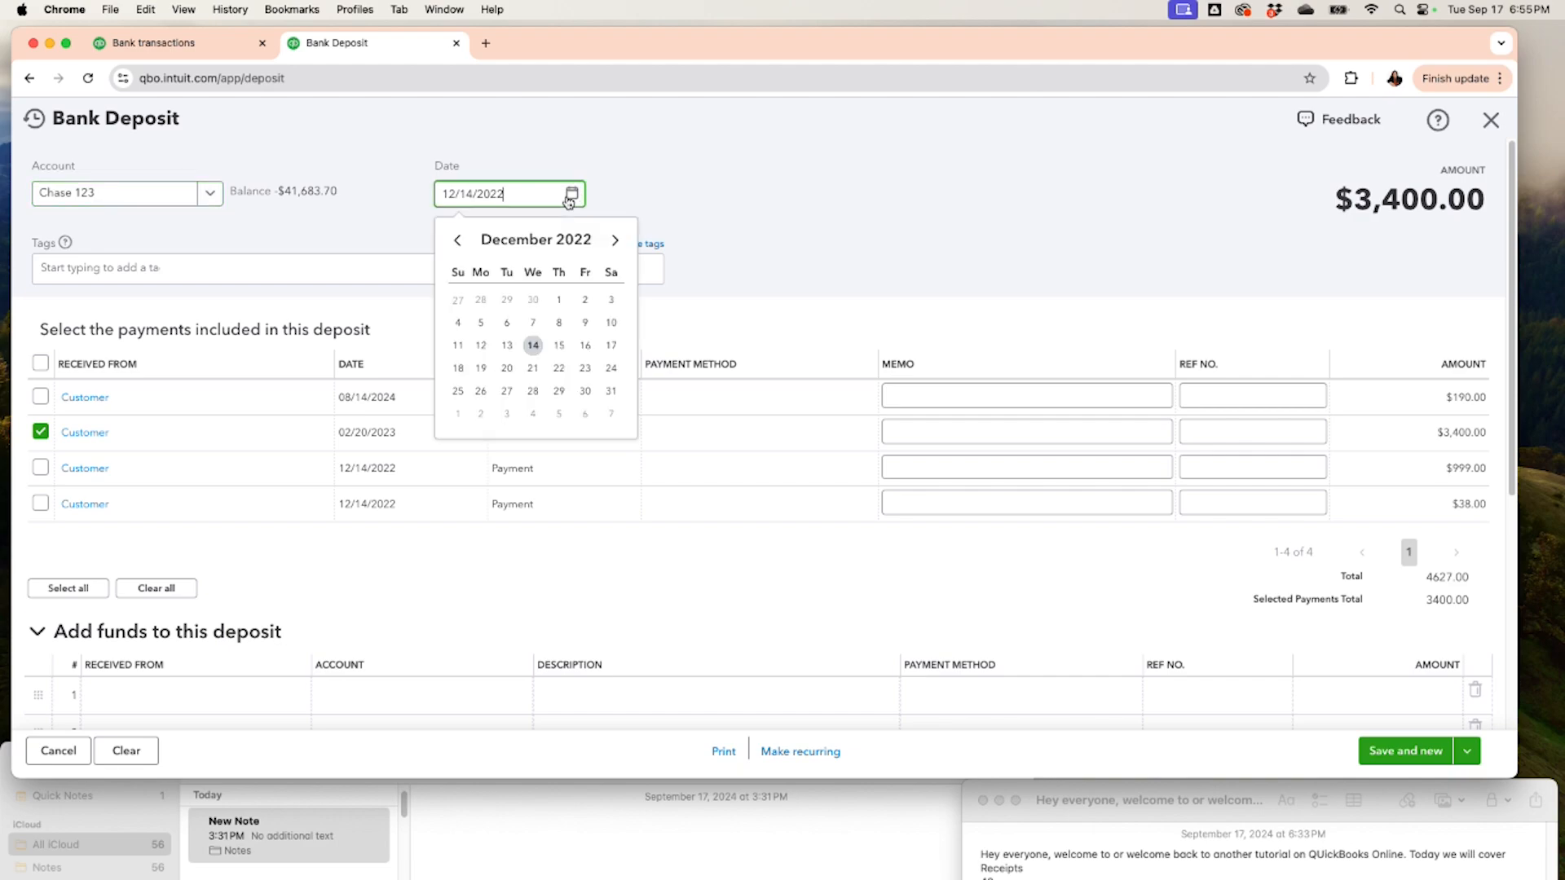
click(614, 241)
click(614, 242)
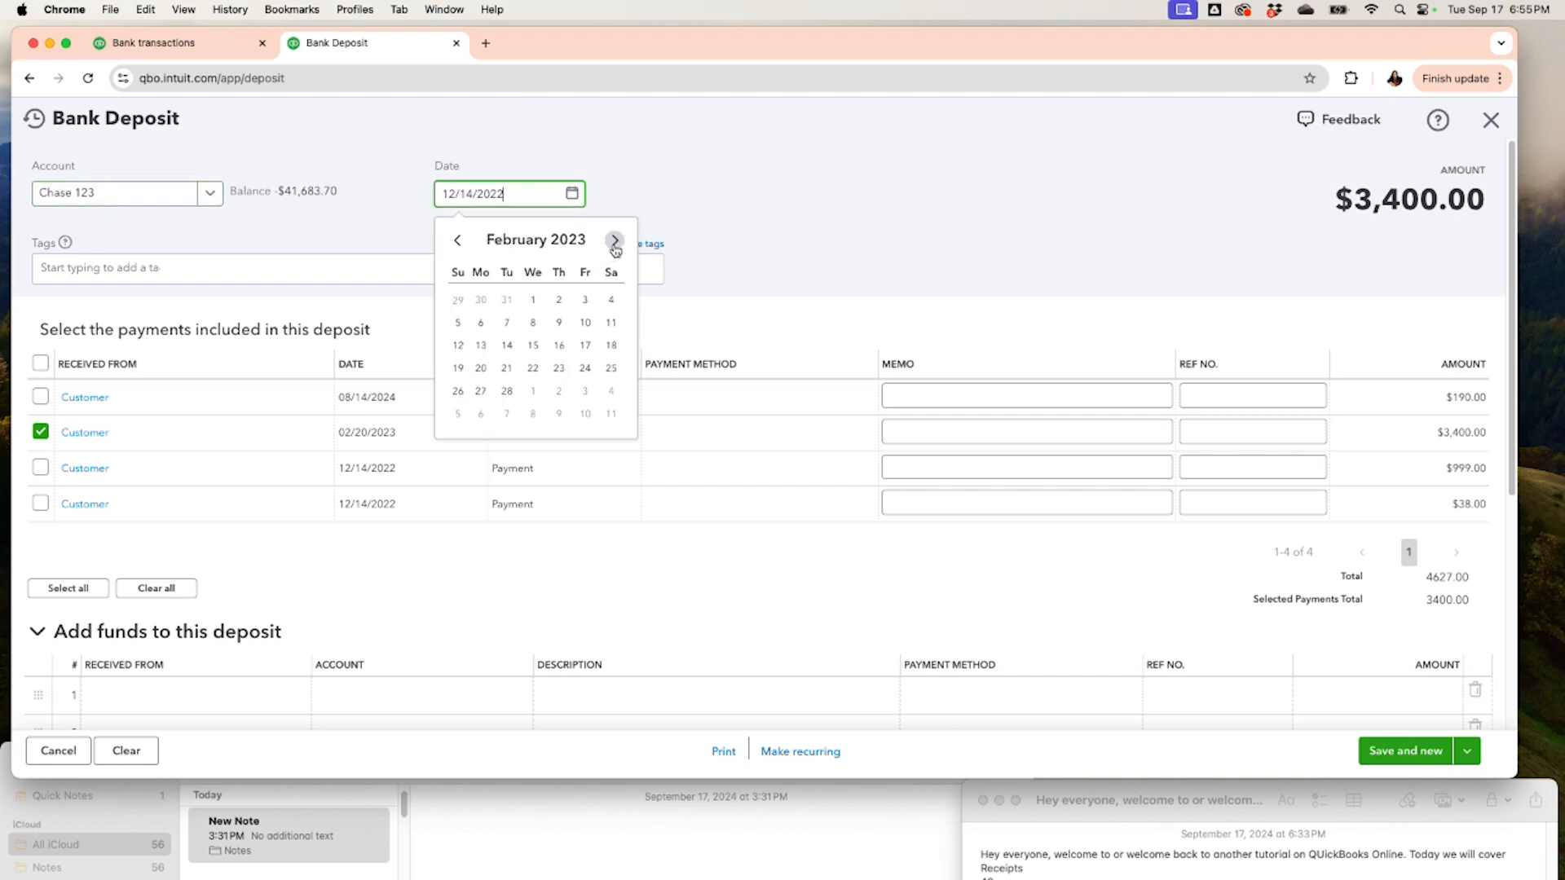
click(559, 368)
click(187, 43)
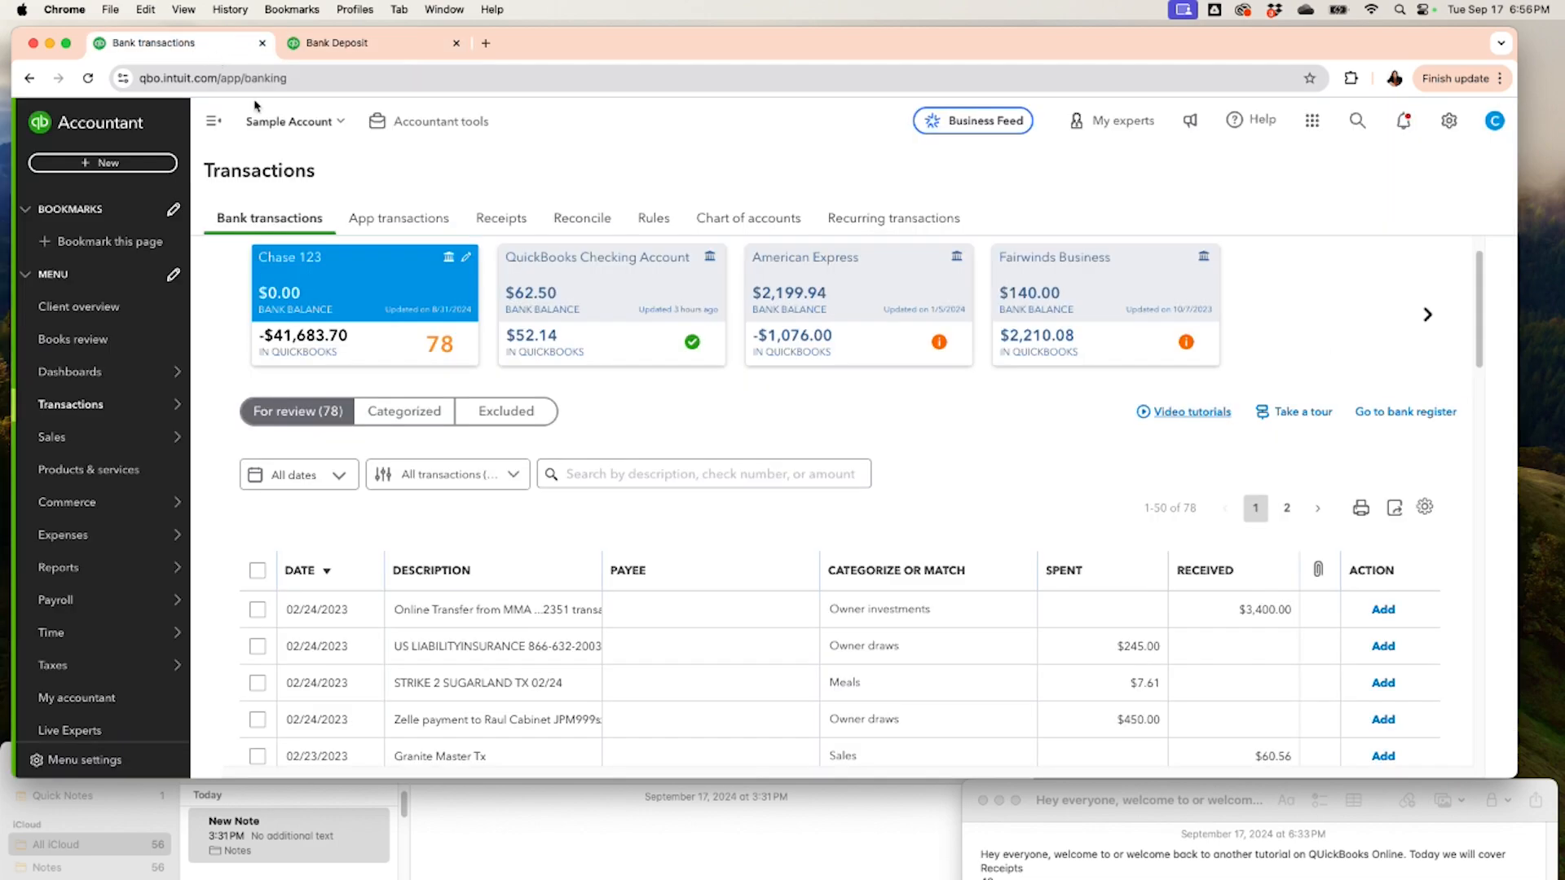
click(392, 49)
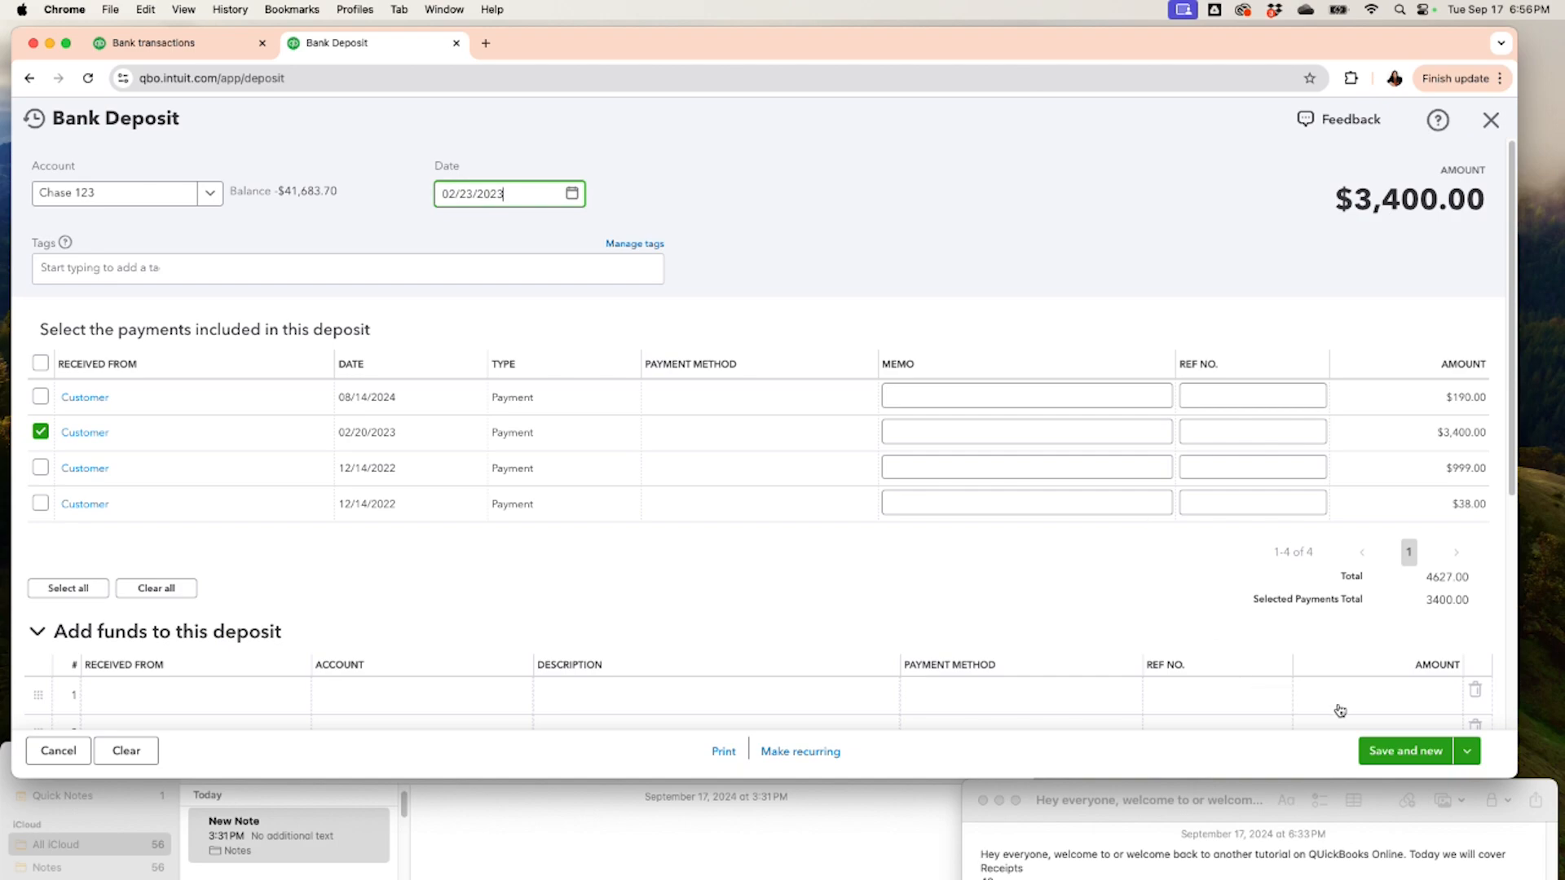
click(1408, 761)
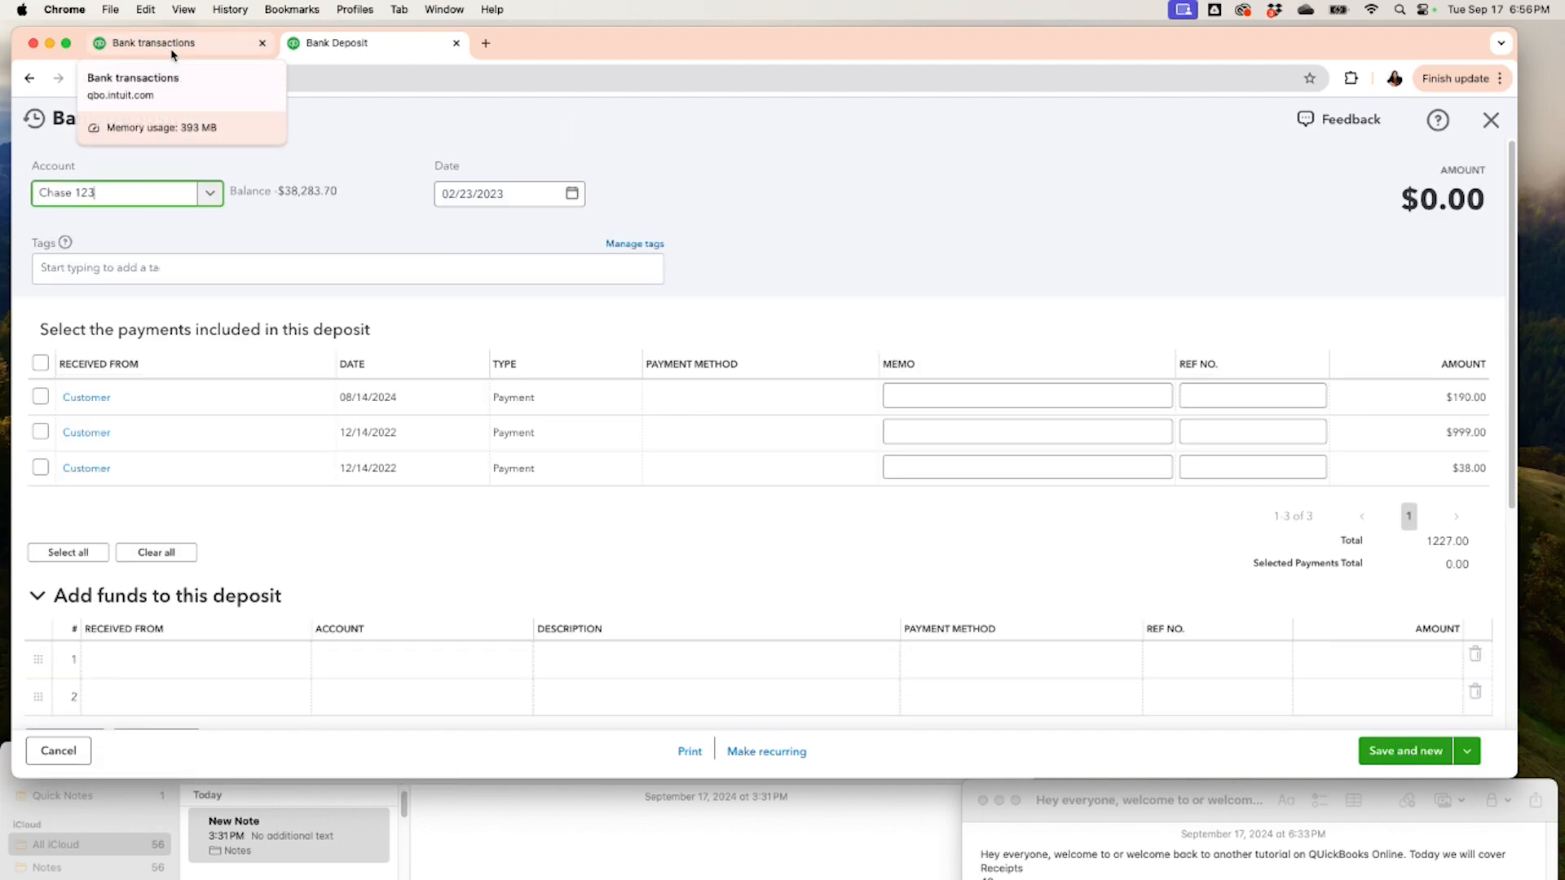
click(172, 55)
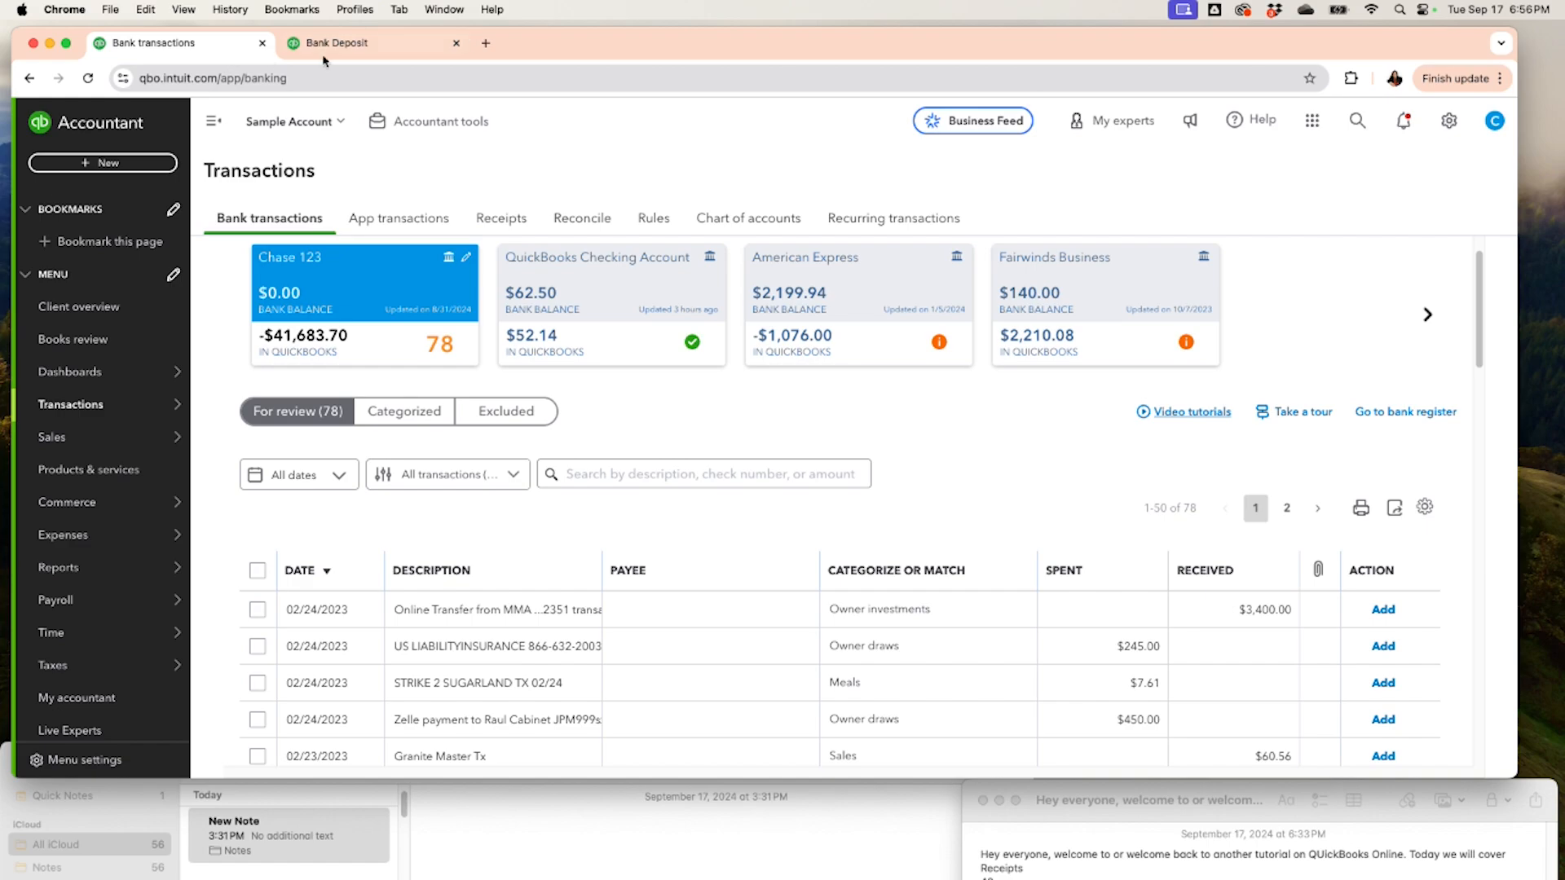
click(329, 61)
click(196, 57)
click(315, 43)
click(181, 43)
click(315, 43)
click(188, 50)
click(315, 46)
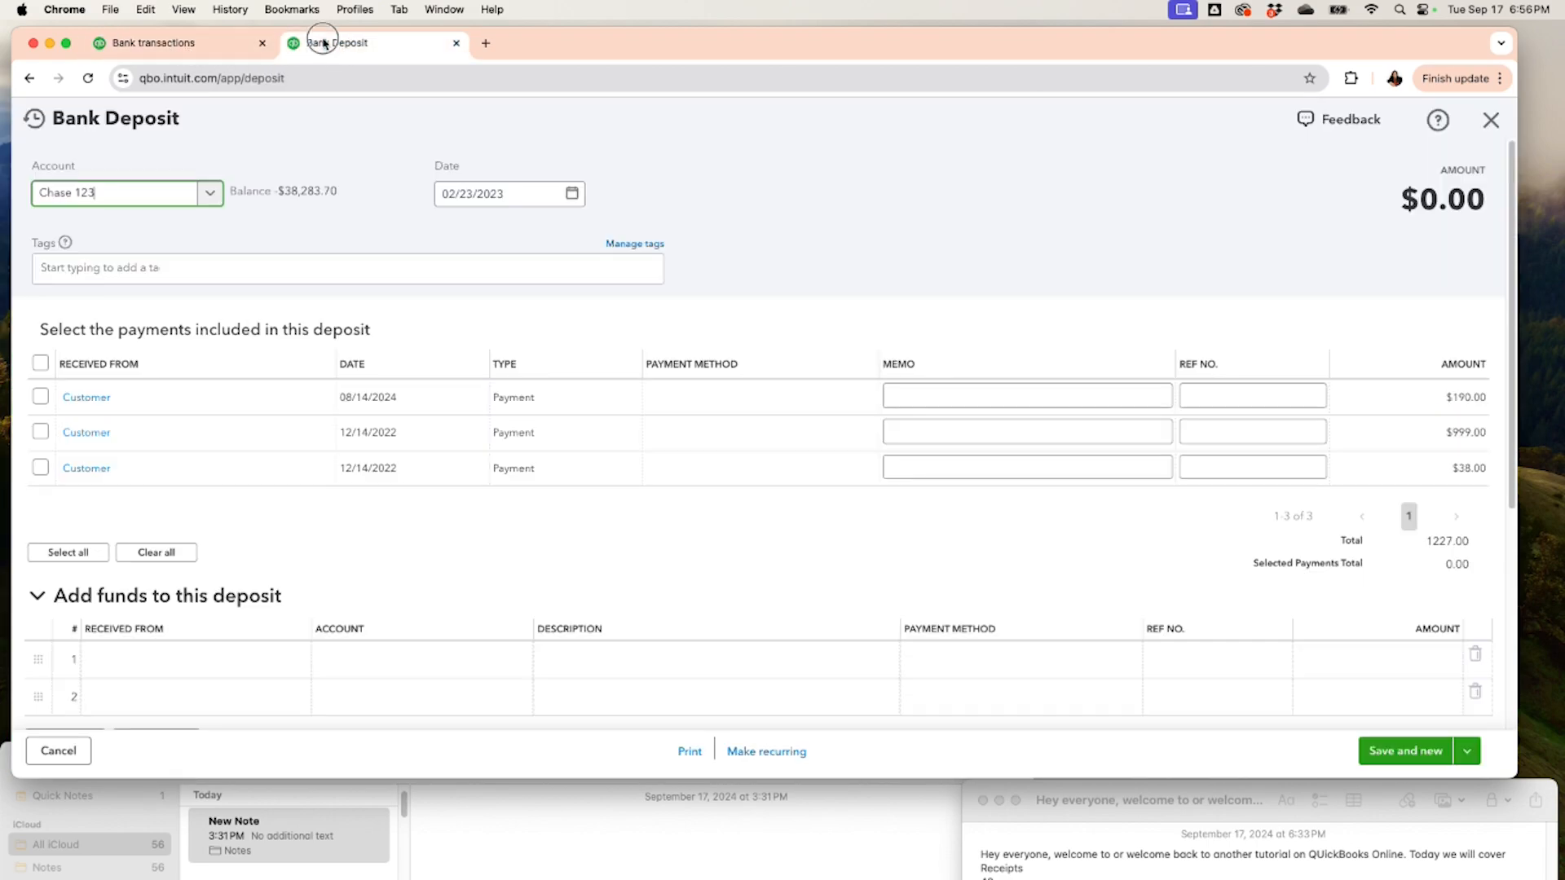
click(206, 56)
right_click(207, 51)
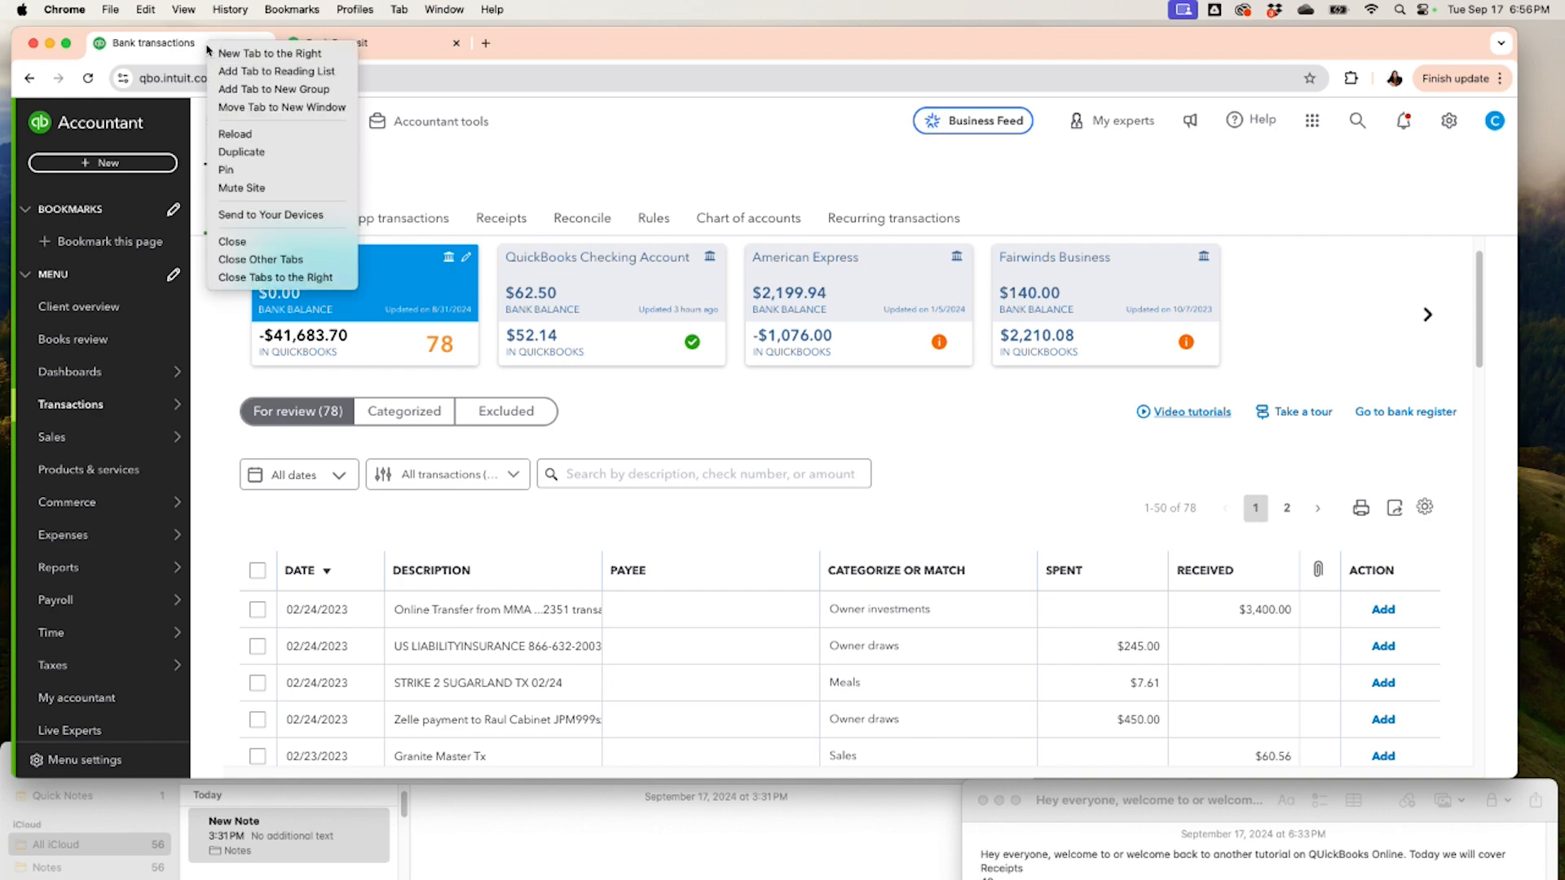
click(428, 48)
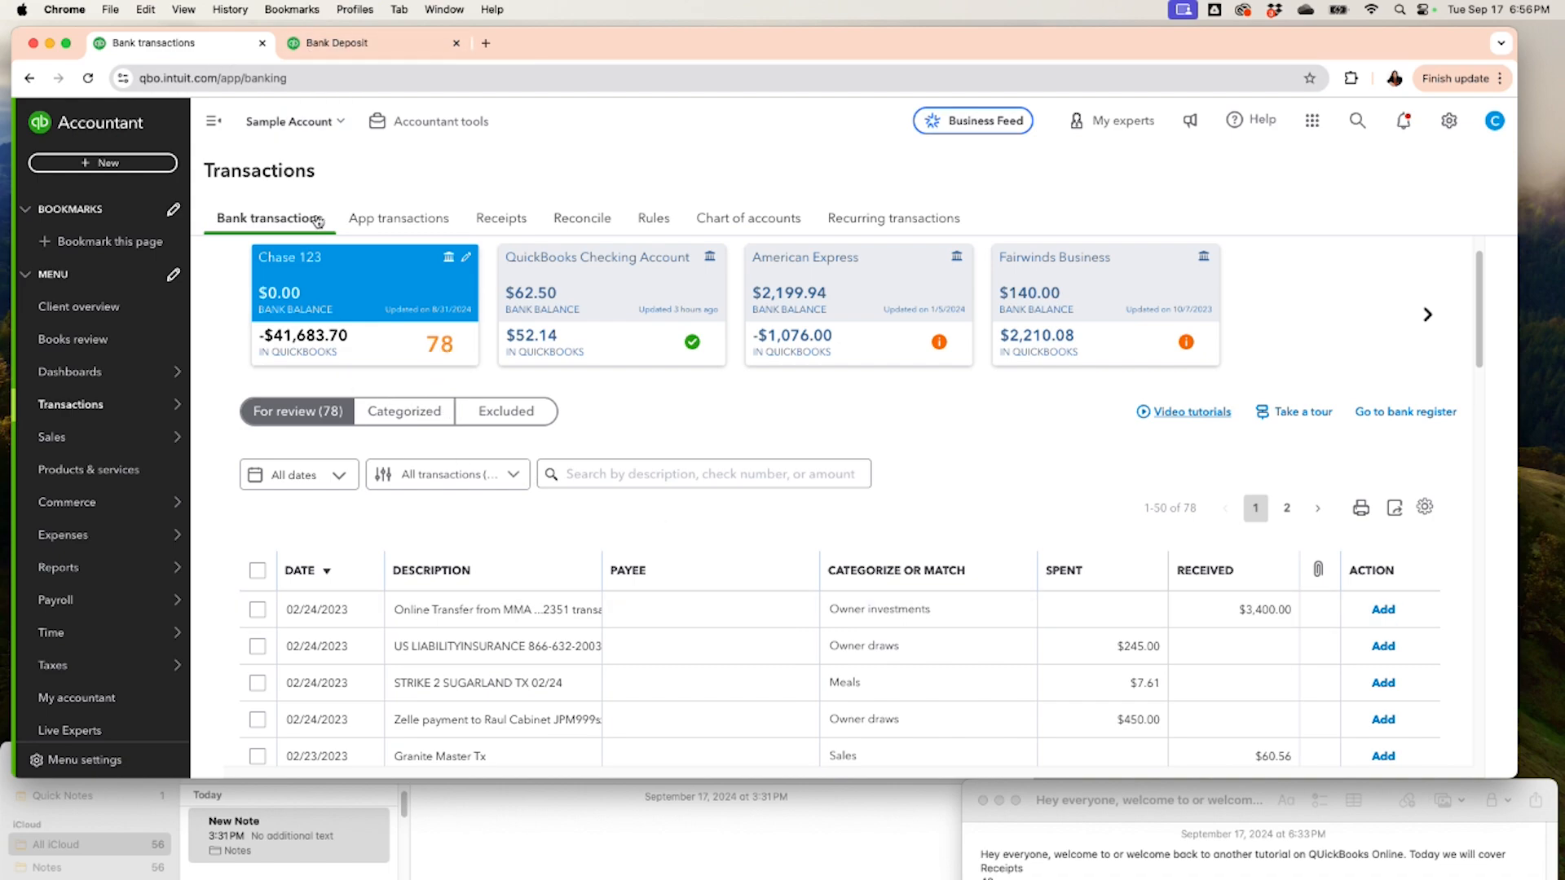
Step: Refresh the Chase 123 transactions awaiting review by showing the categorized ones and returning to the review list
click(403, 412)
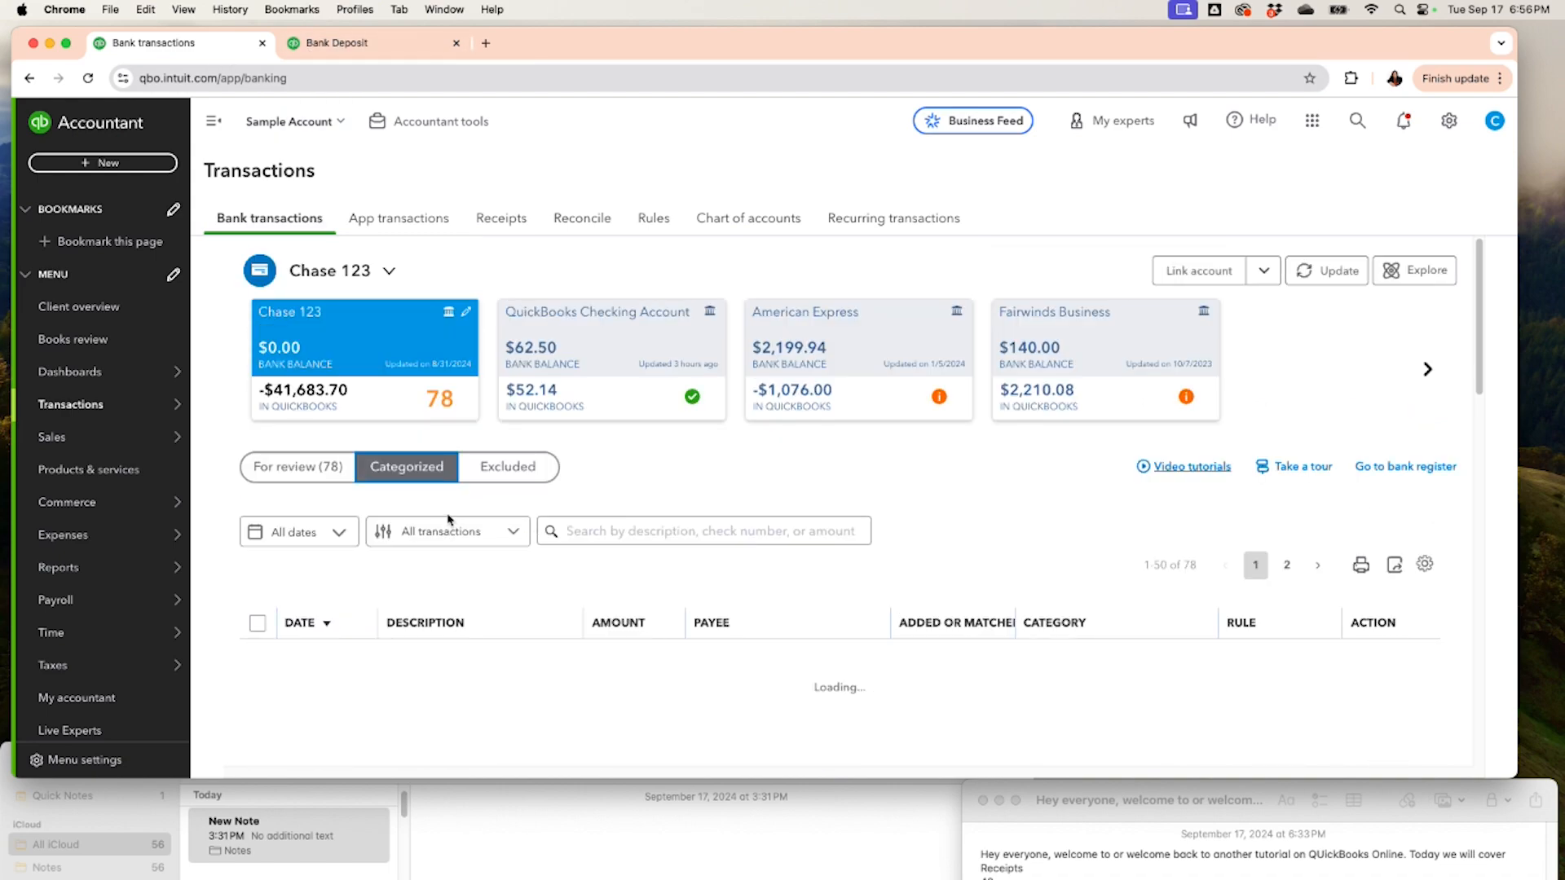
click(295, 471)
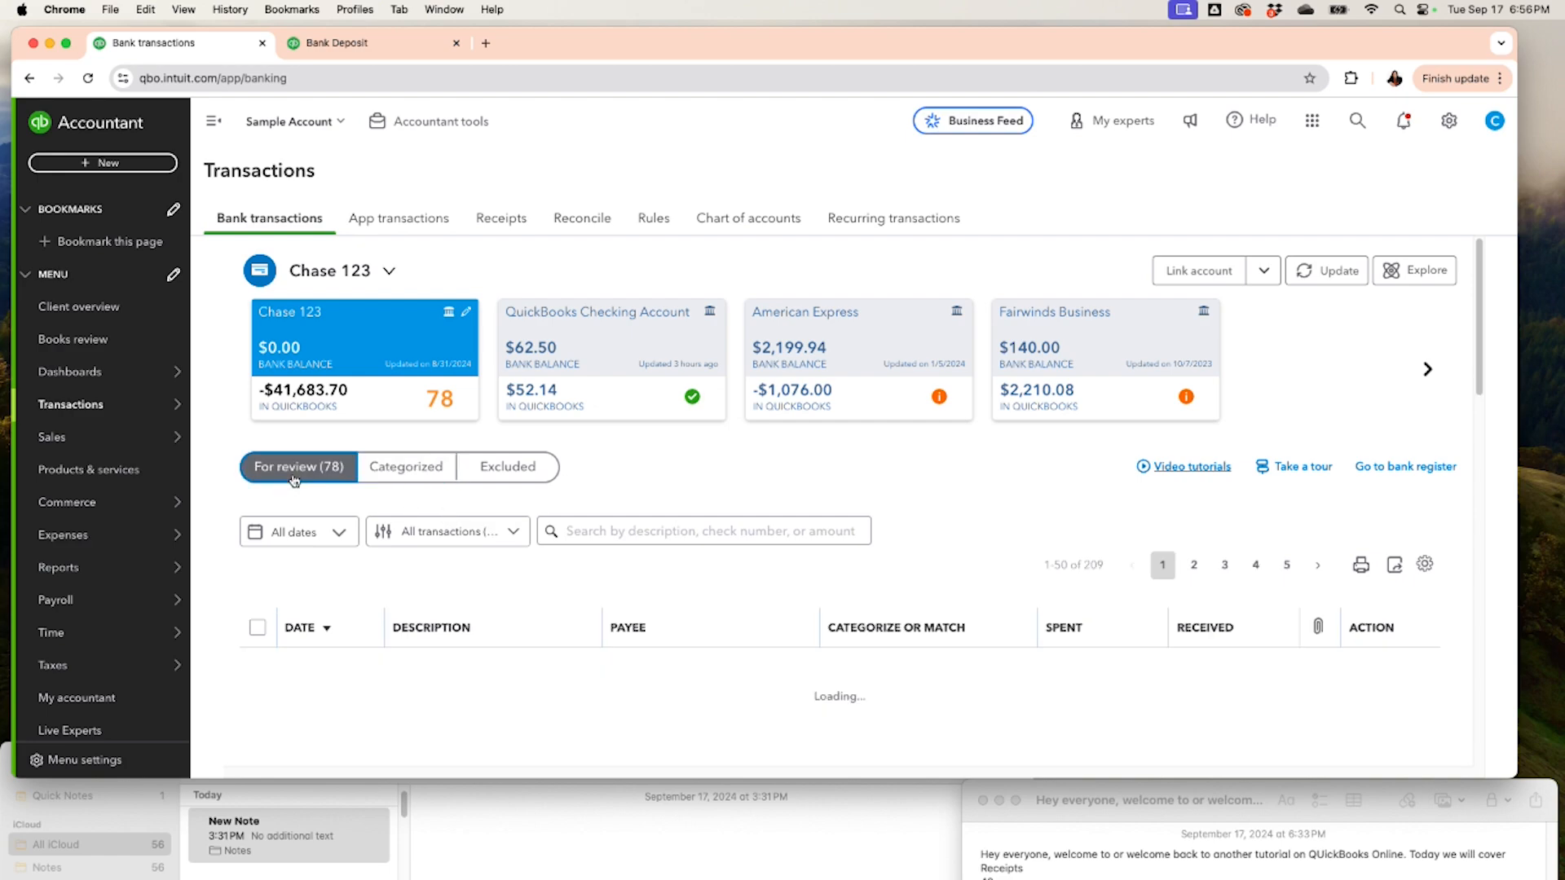
scroll(431, 441, down, 2)
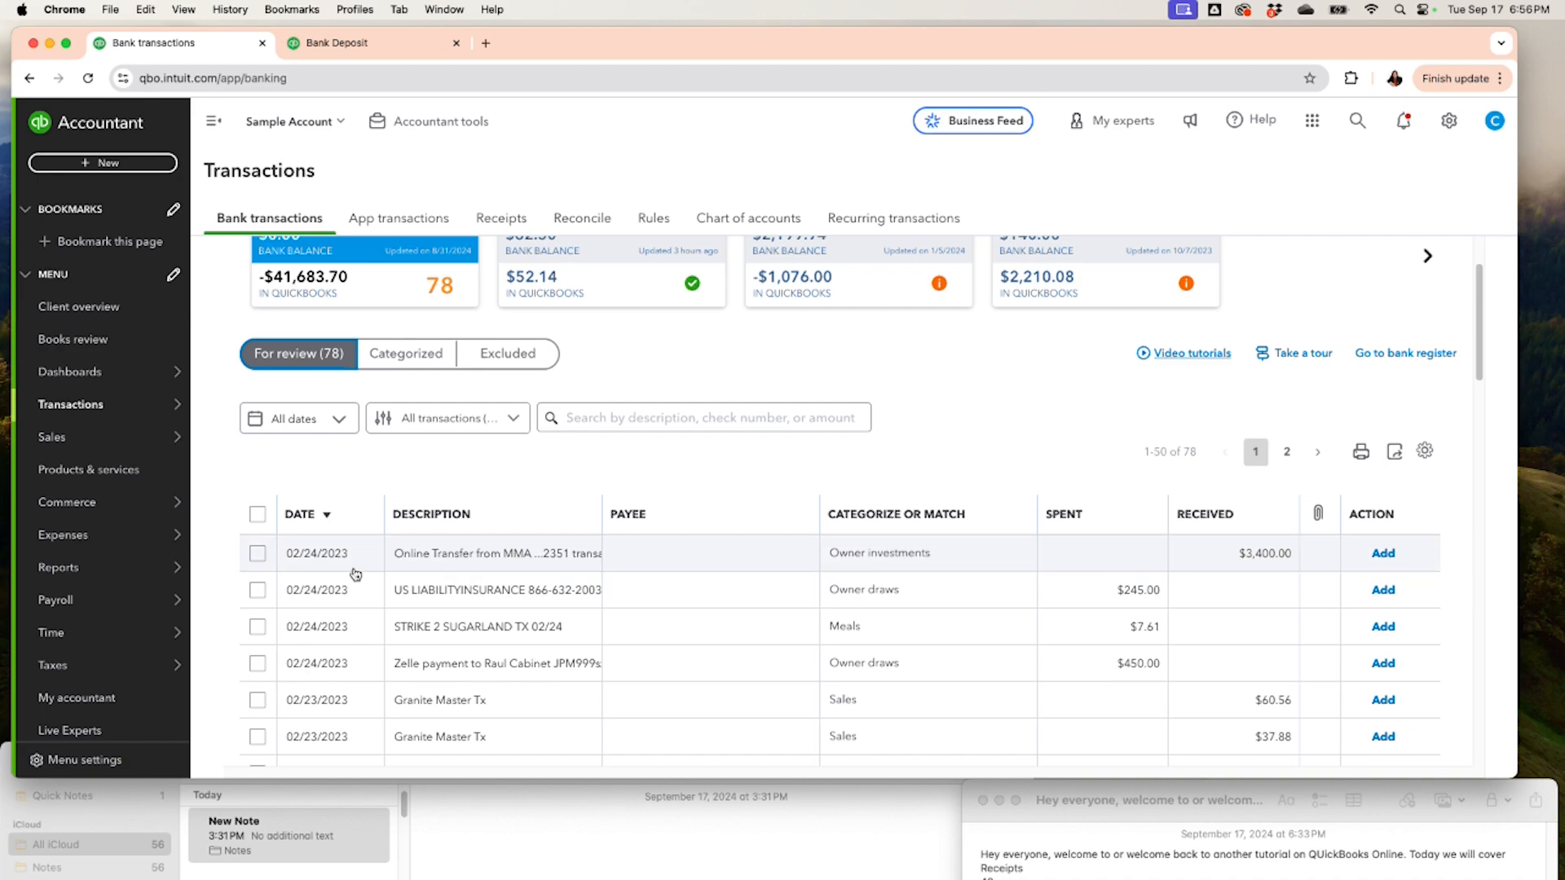
Step: Match the 02/24/2023 online transfer of $3,400.00 in the Chase 123 feed to the 02/23/2023 deposit
click(1277, 557)
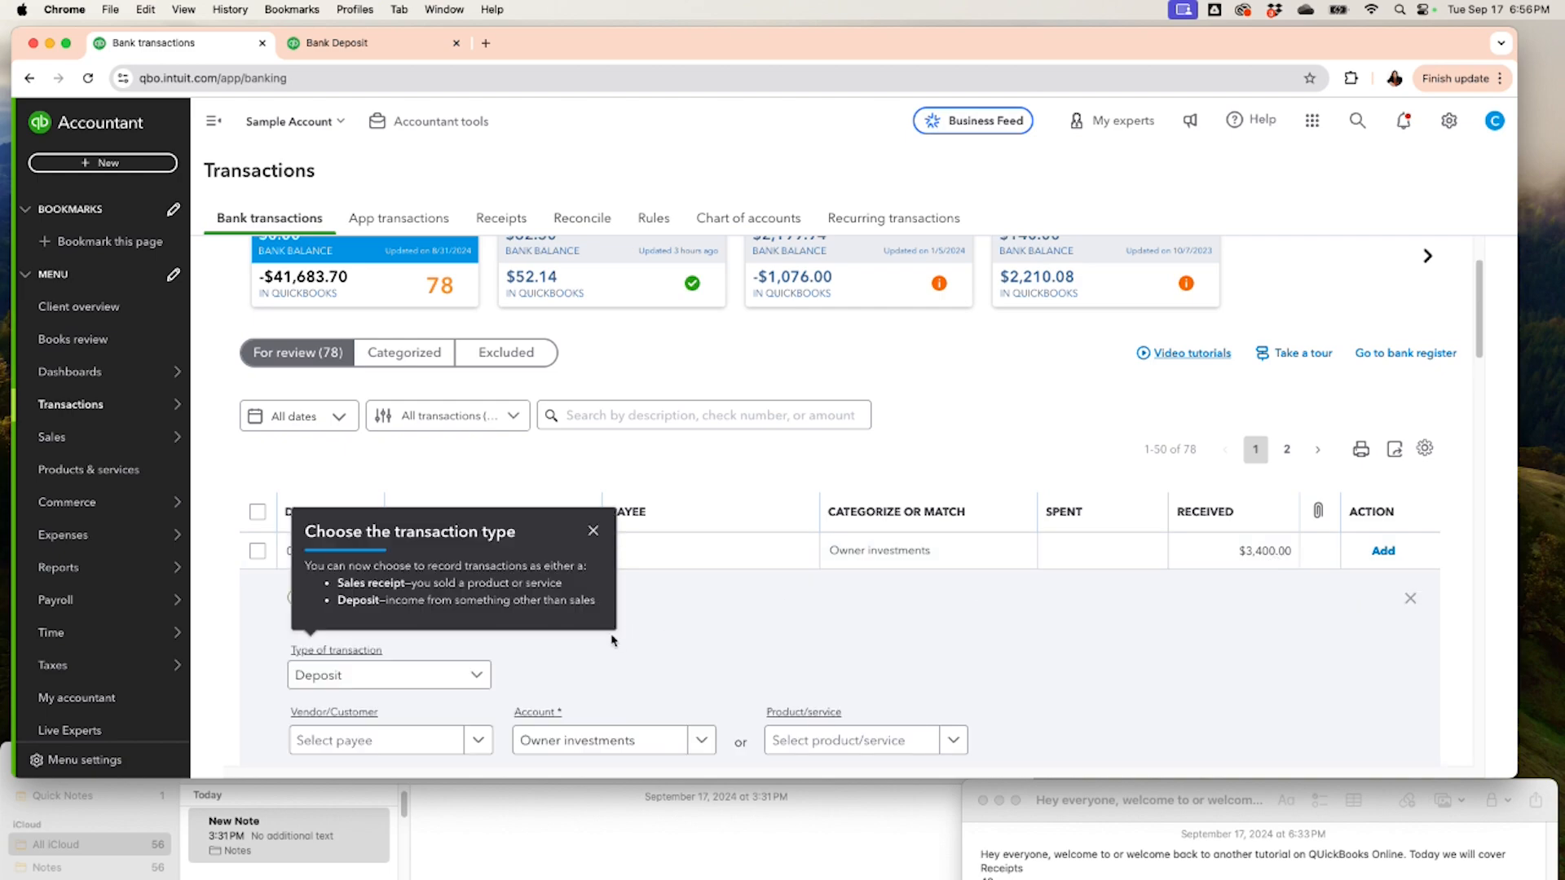
click(596, 531)
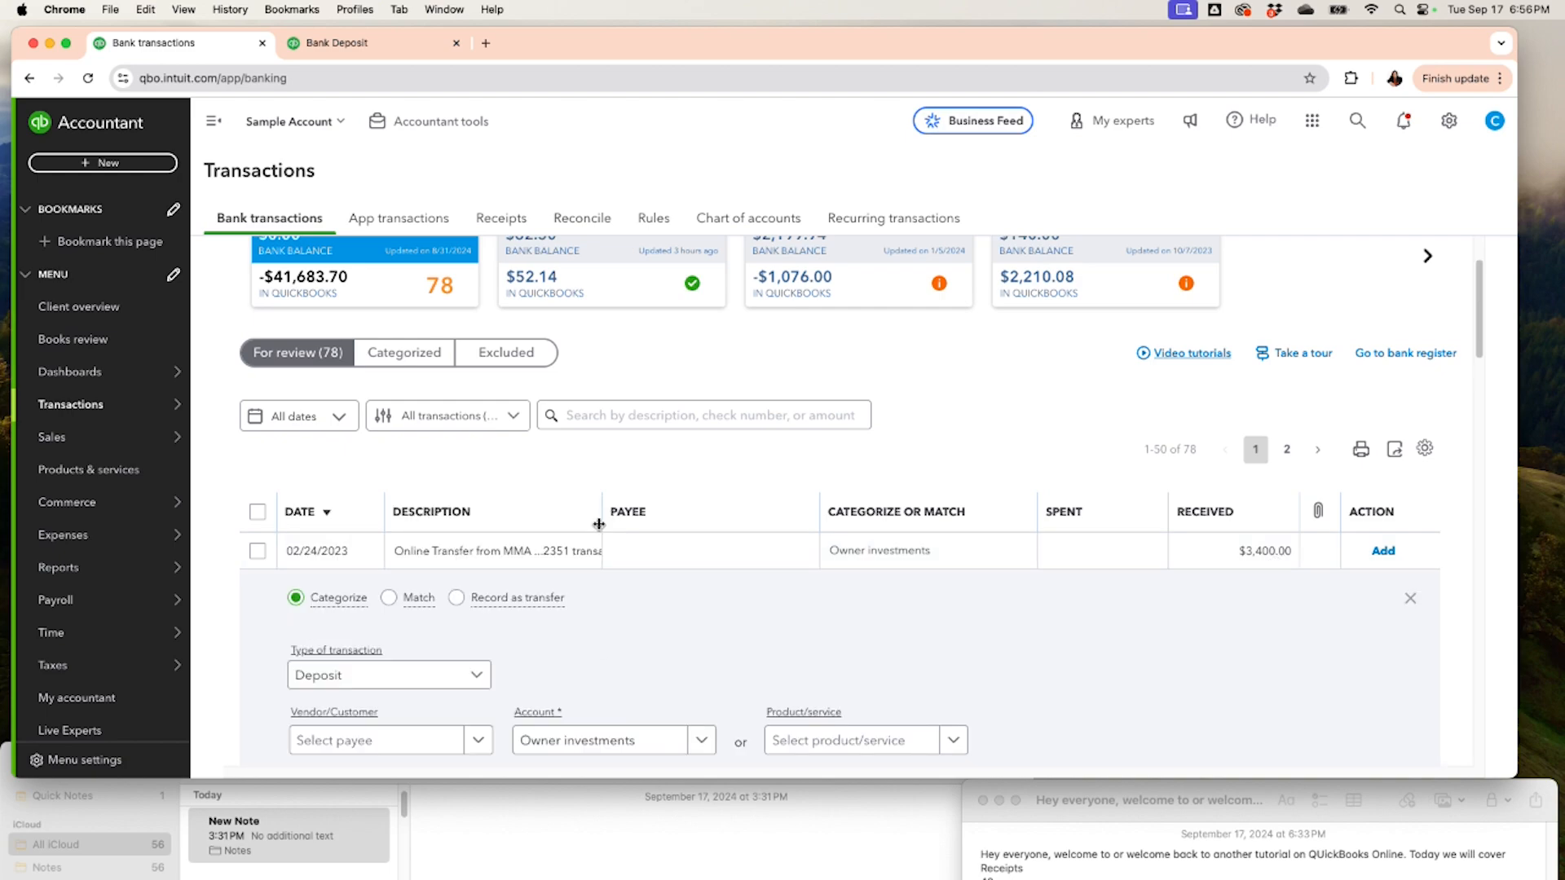
click(395, 600)
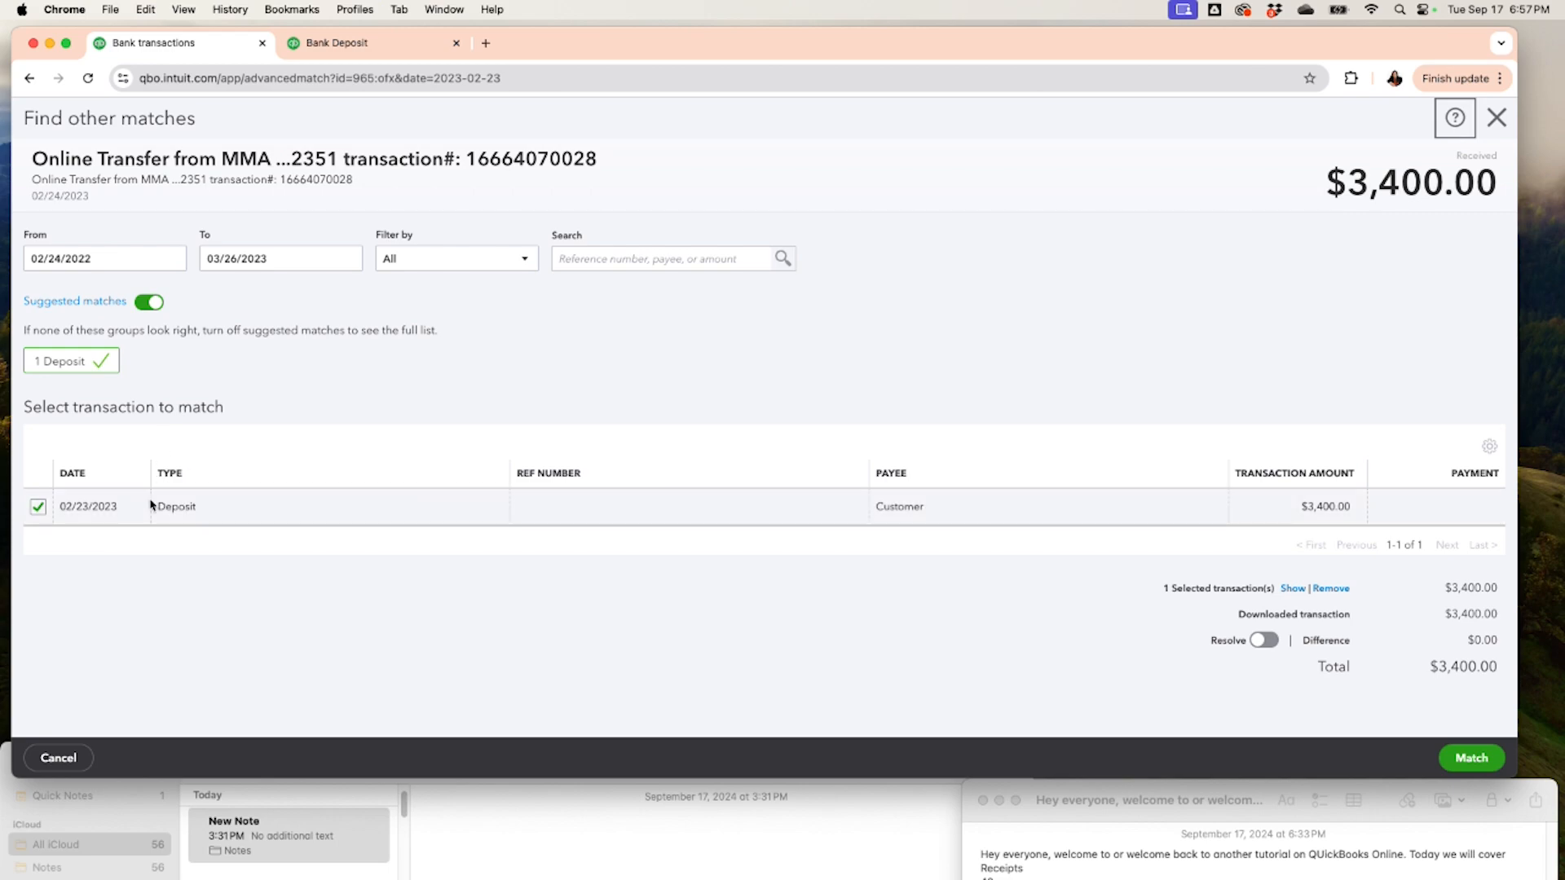
click(1475, 765)
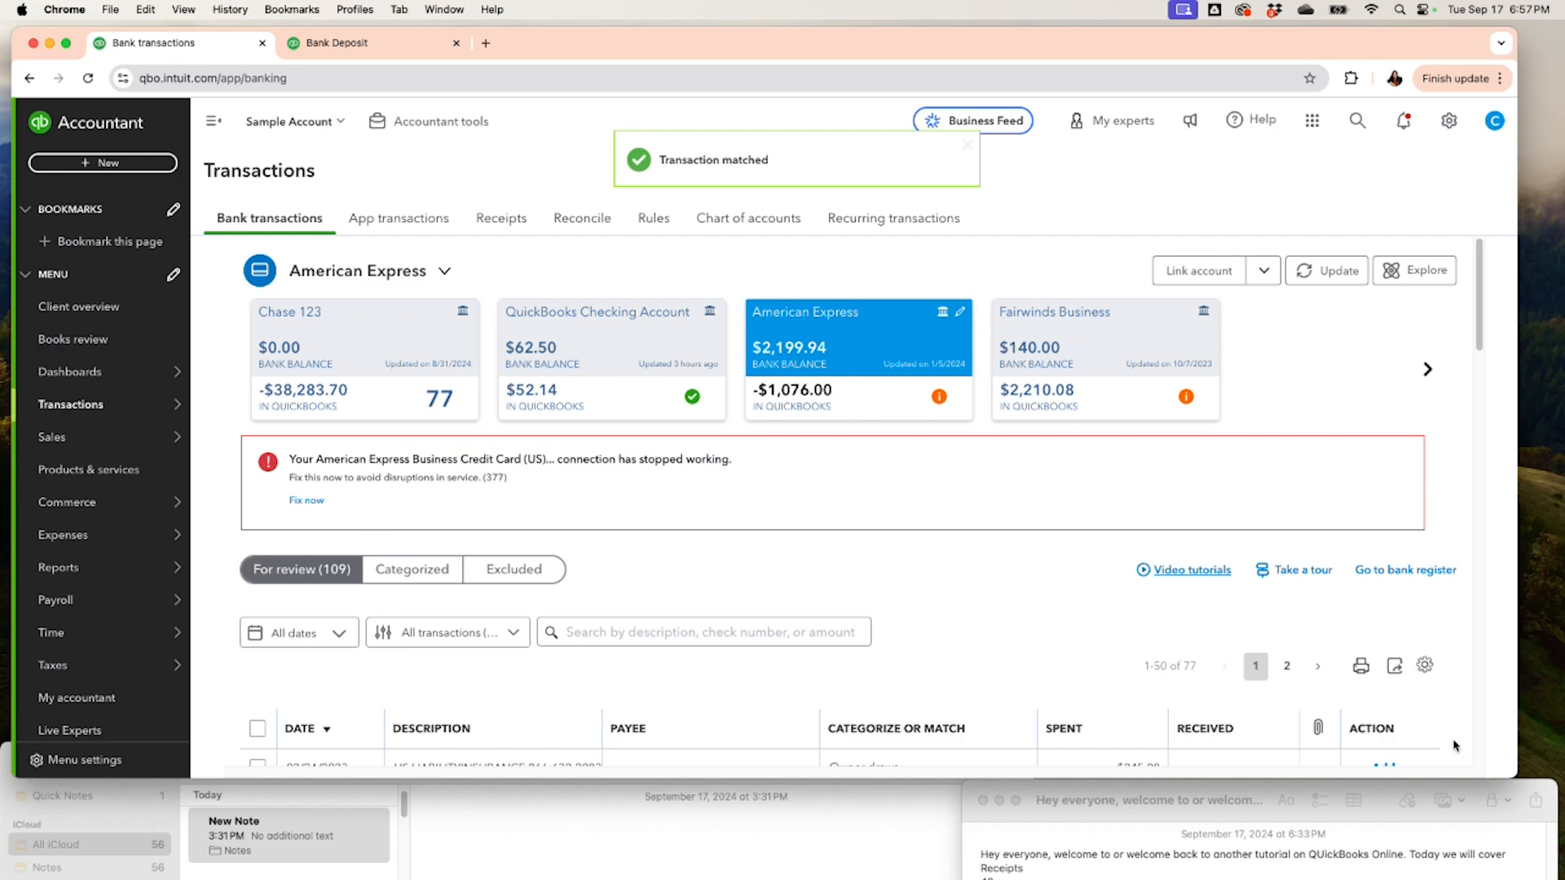
Step: Open the American Express account register and sort its transactions by date, oldest first
click(1383, 570)
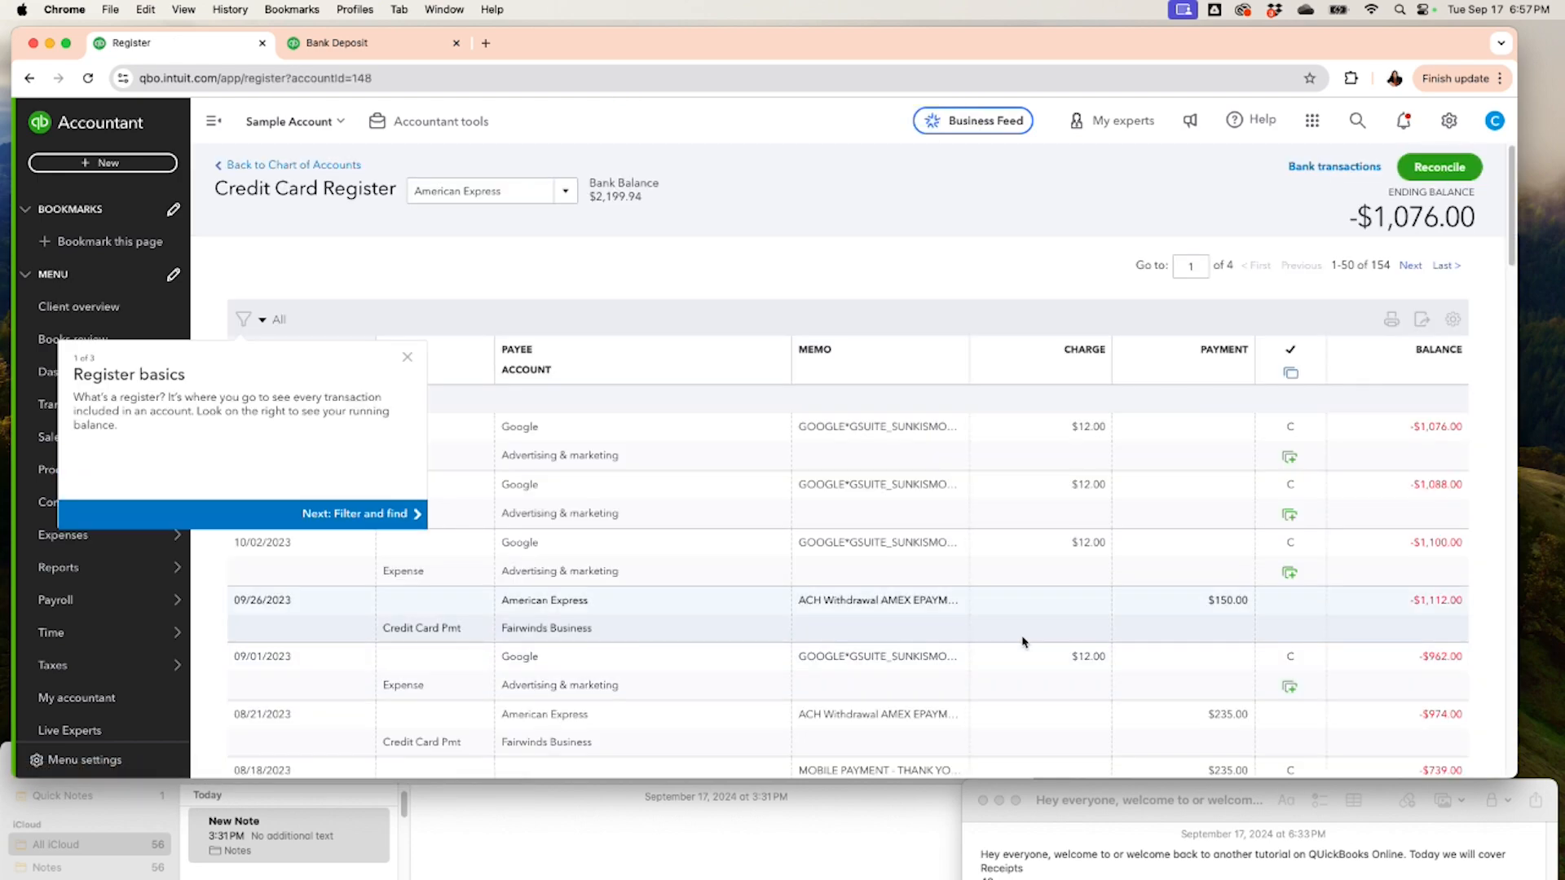
click(407, 358)
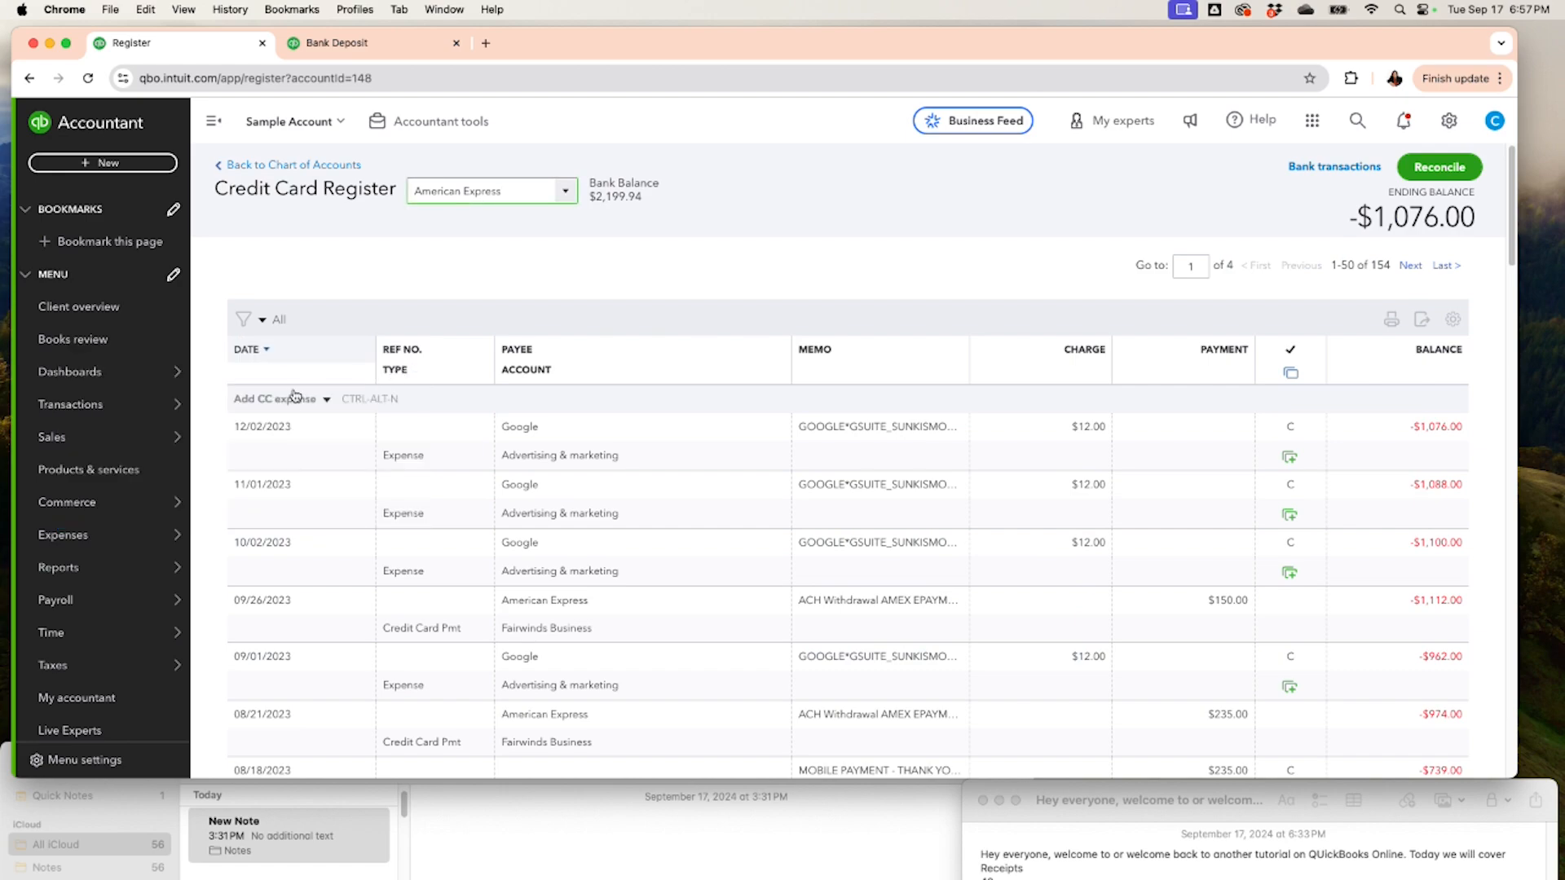
click(268, 352)
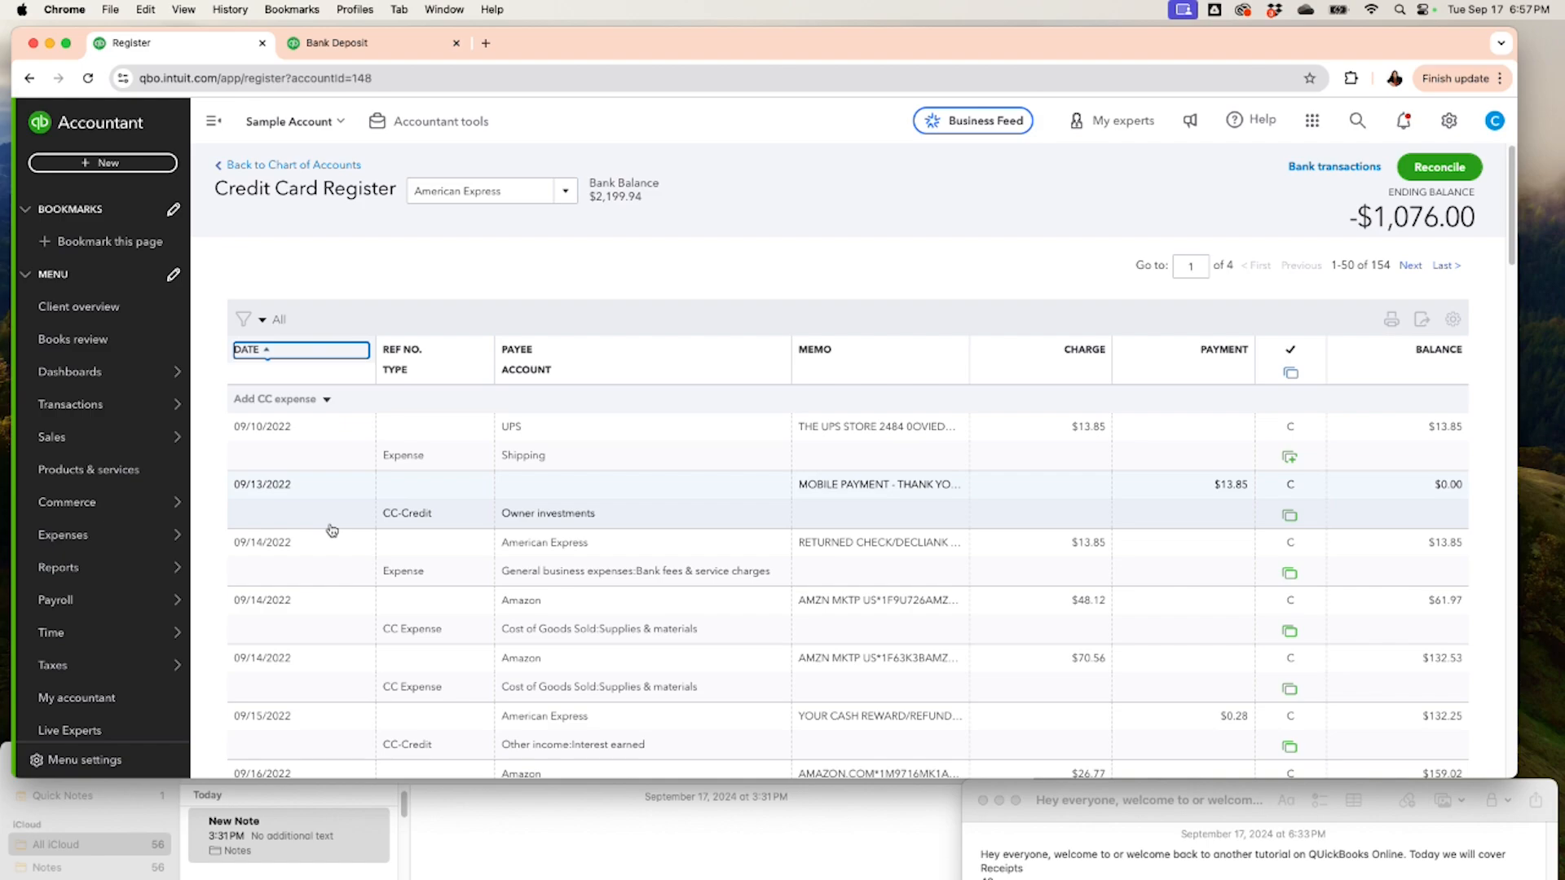
Step: Look through the first two pages of the American Express register for the February 2023 transactions
scroll(330, 490, down, 10)
scroll(305, 516, down, 10)
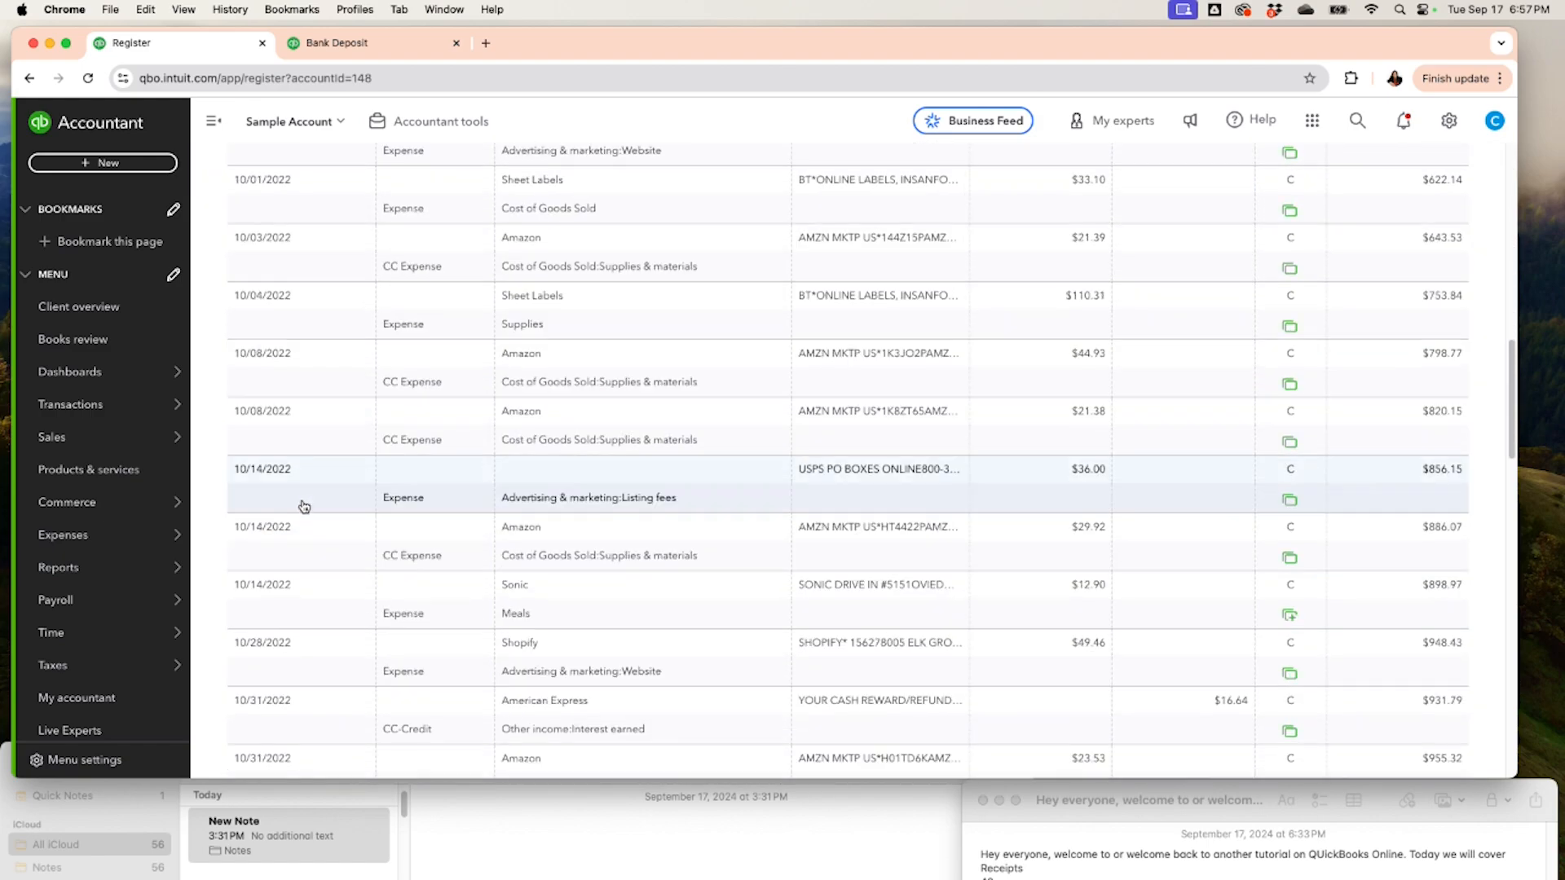
scroll(301, 457, down, 10)
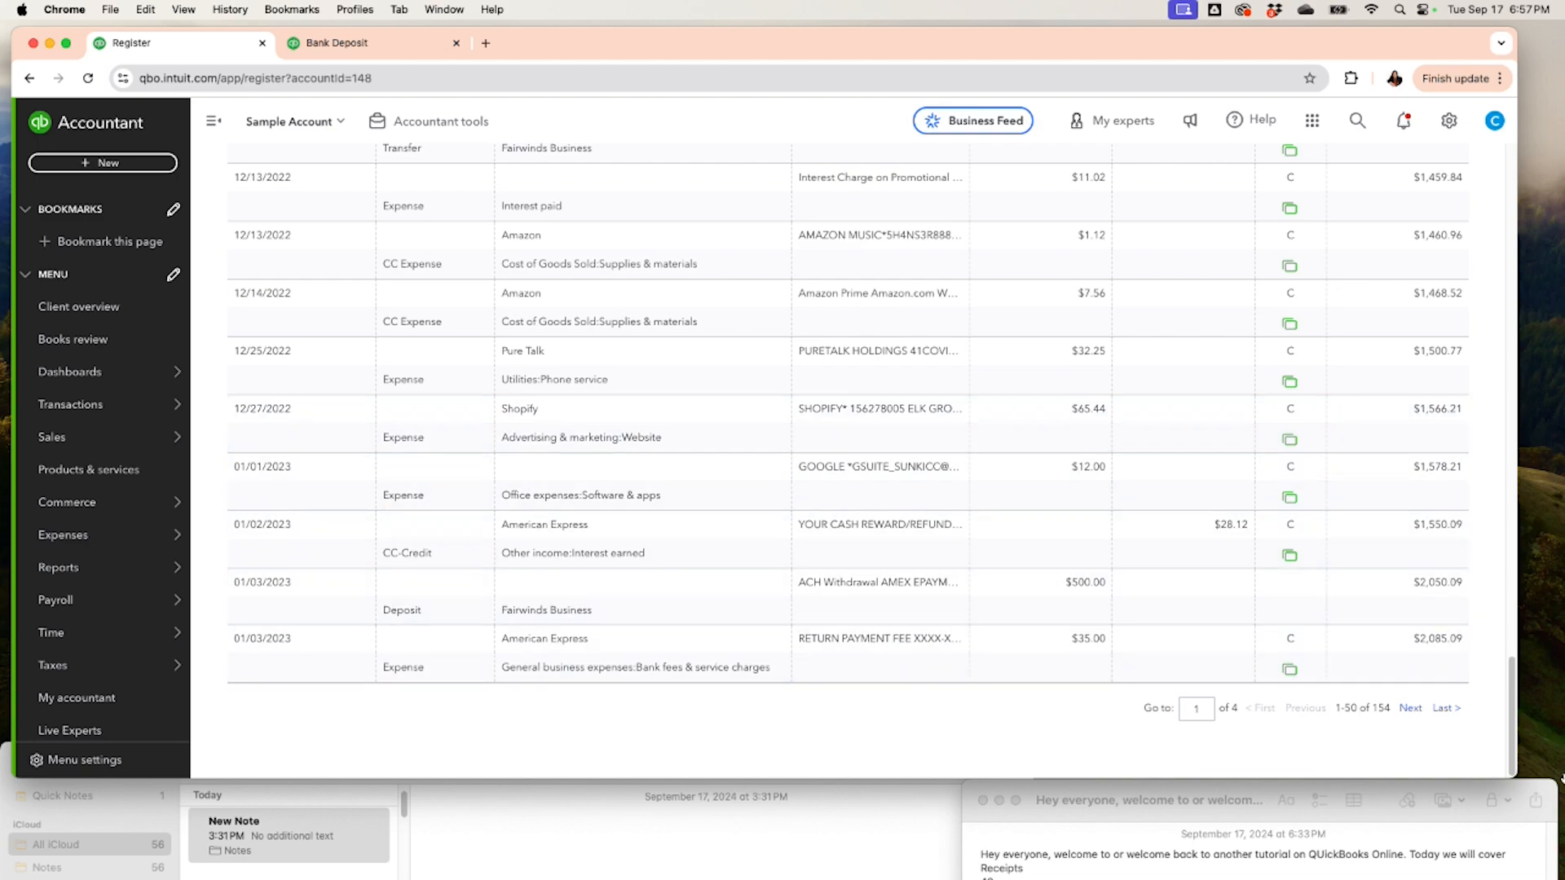
click(1412, 708)
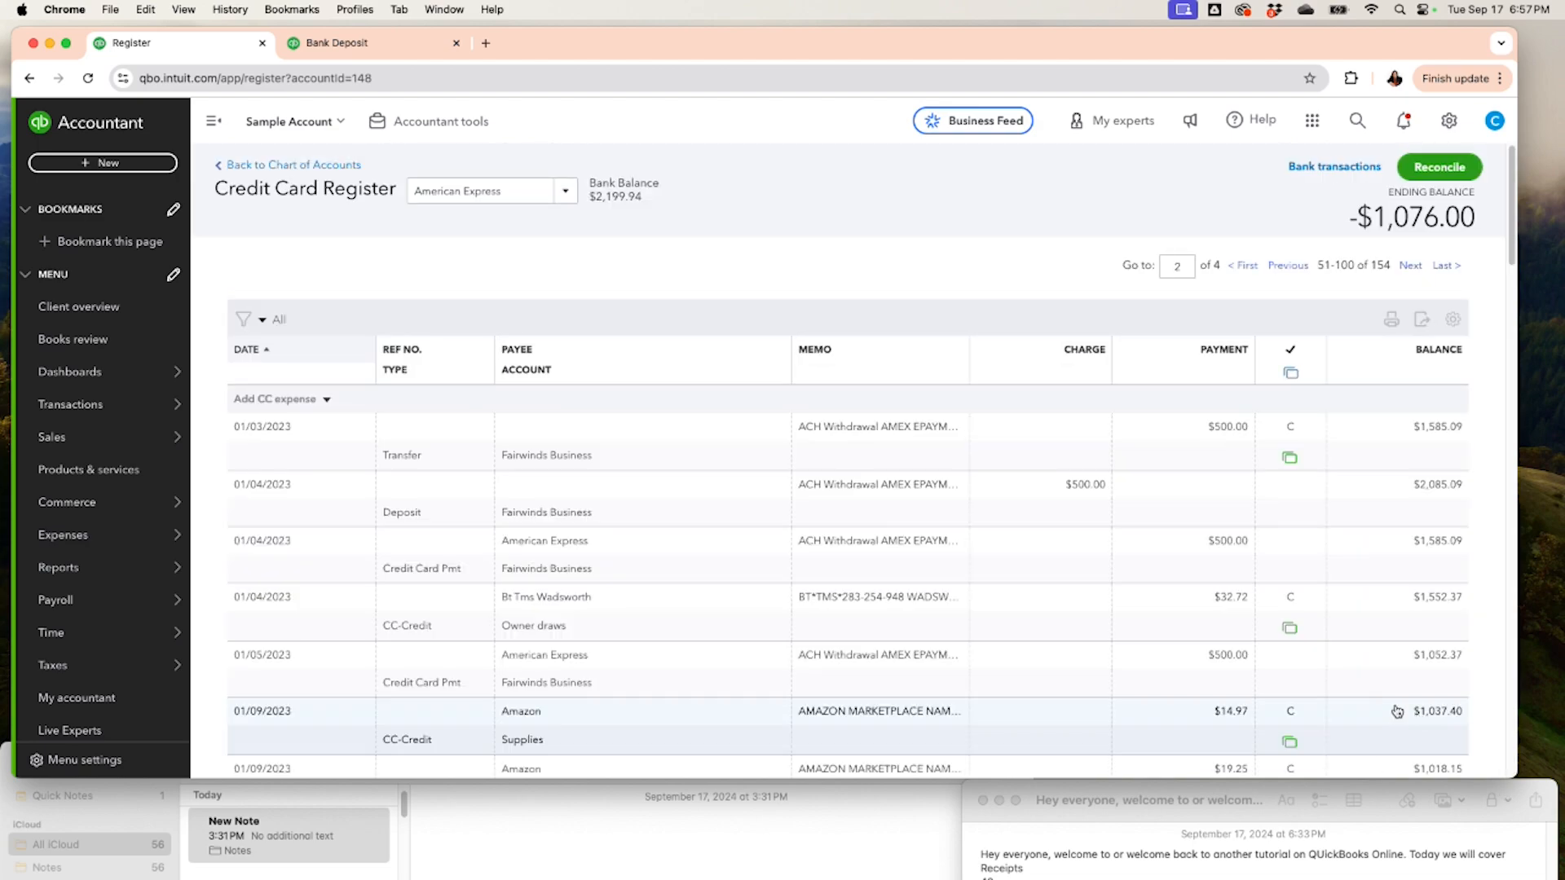
scroll(839, 548, down, 8)
scroll(809, 548, down, 5)
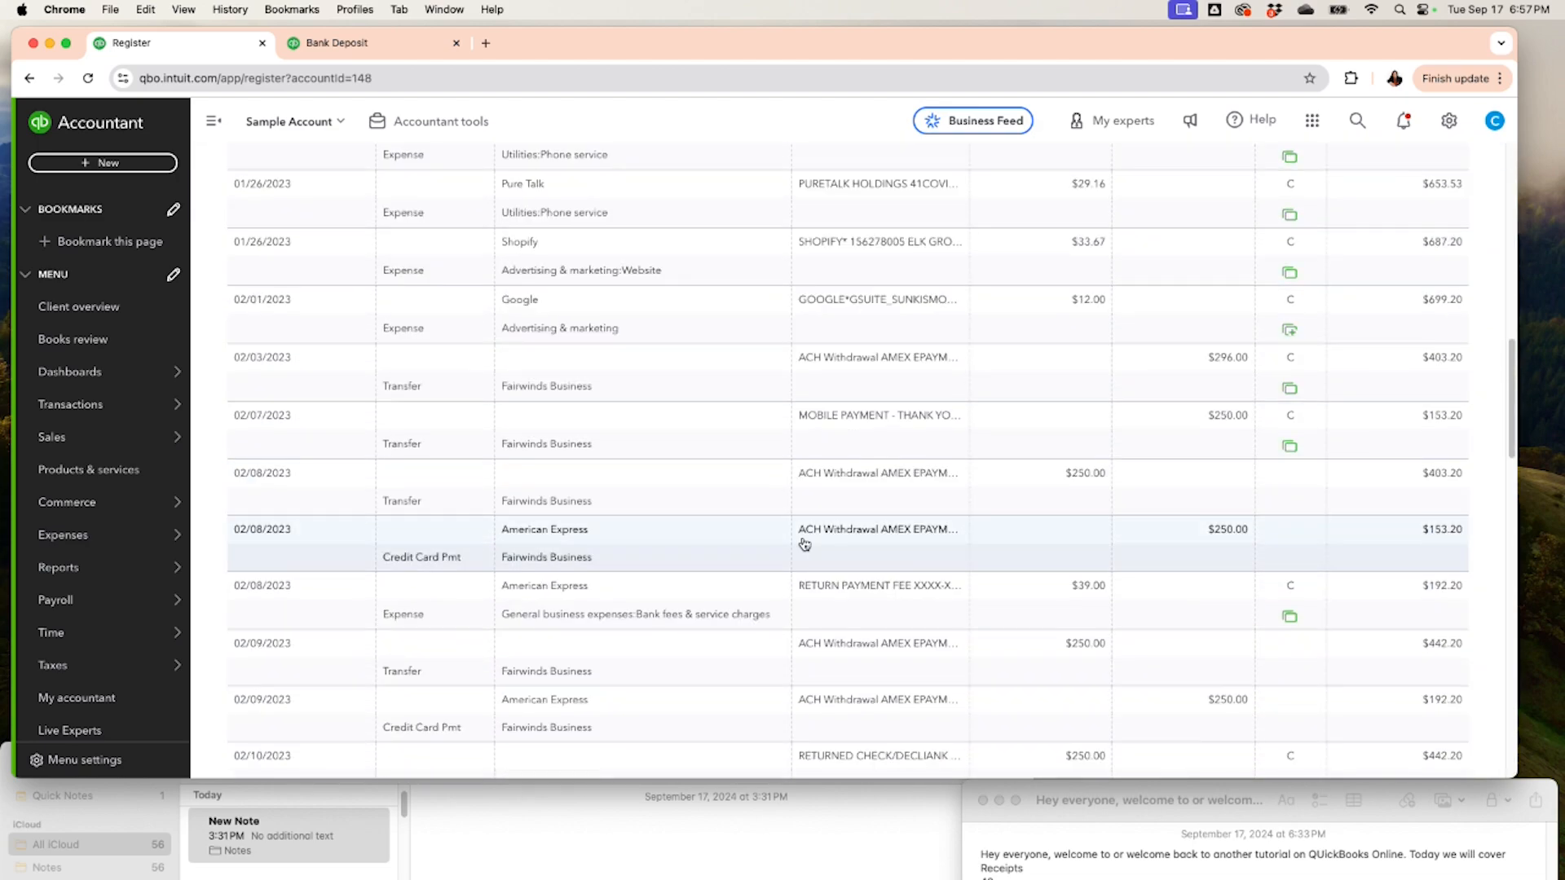
scroll(803, 542, up, 4)
scroll(799, 535, down, 3)
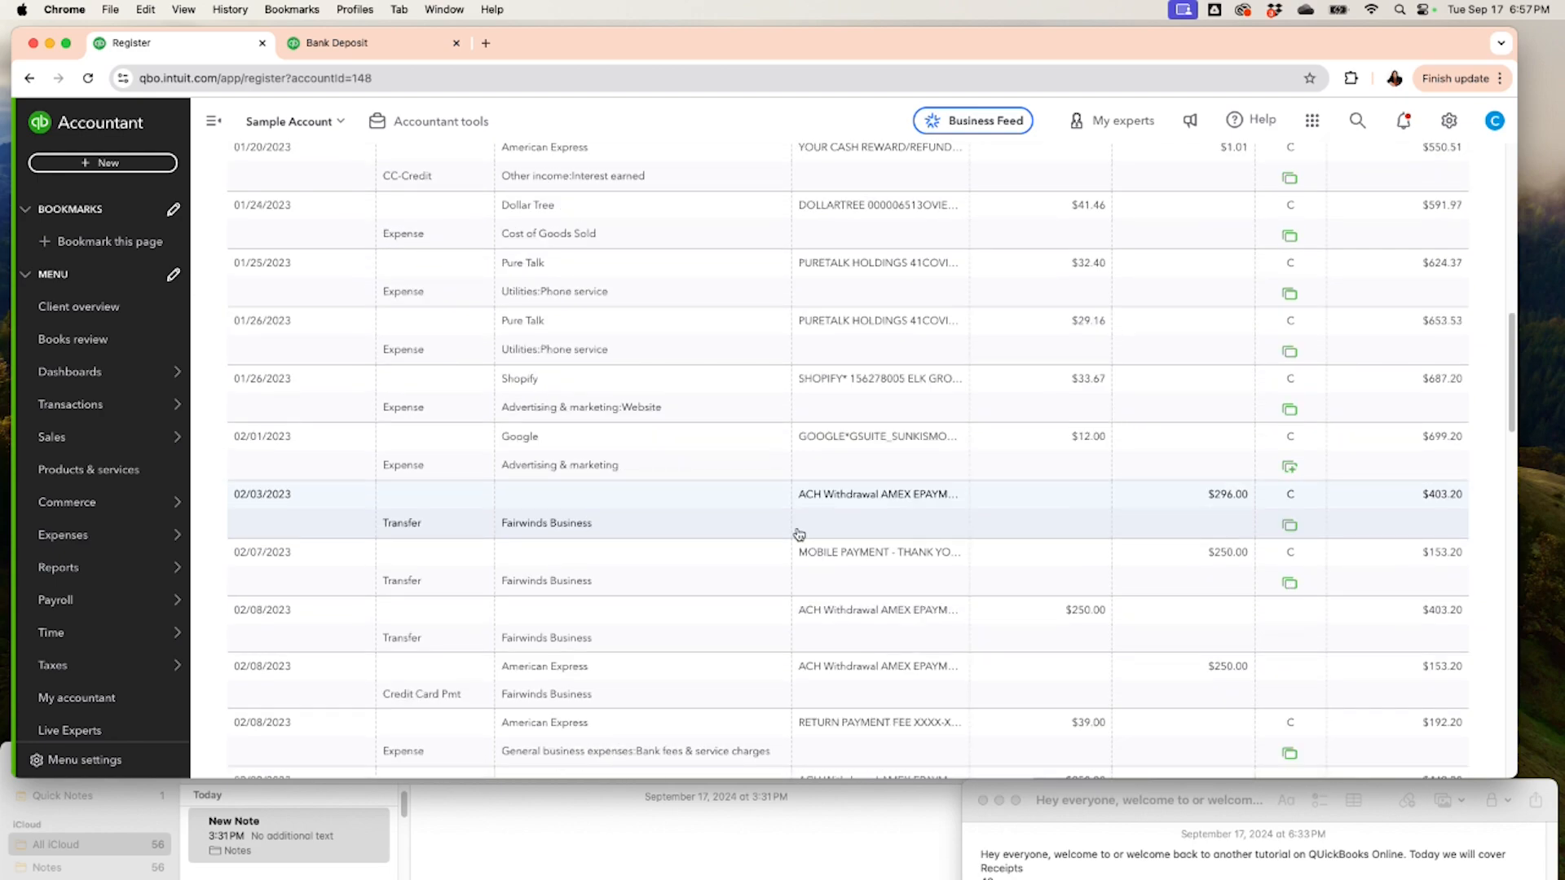
scroll(799, 499, up, 3)
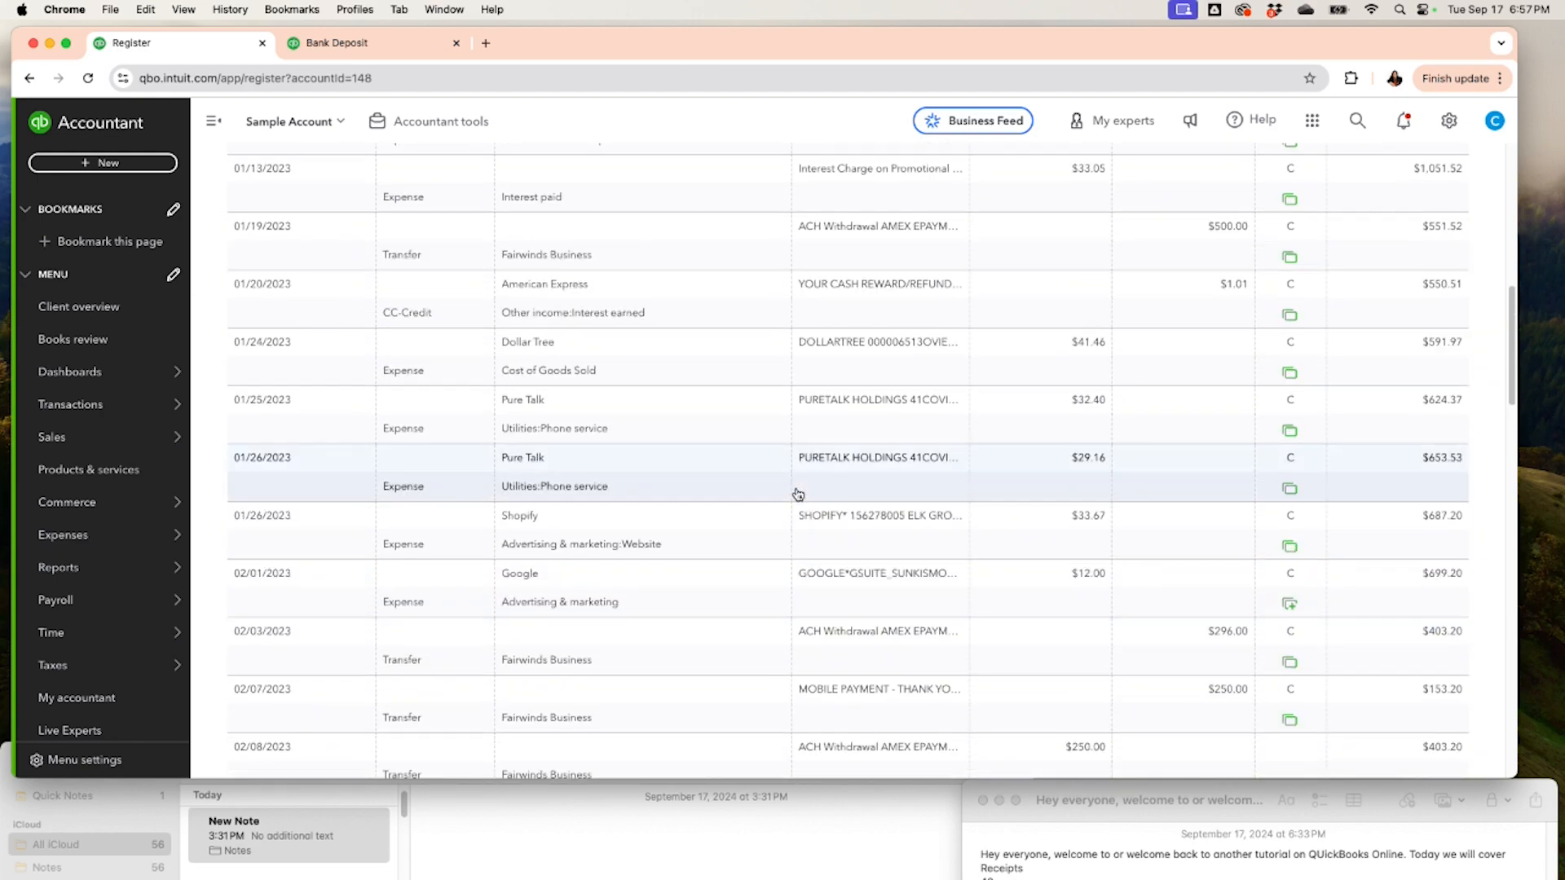
scroll(807, 473, up, 10)
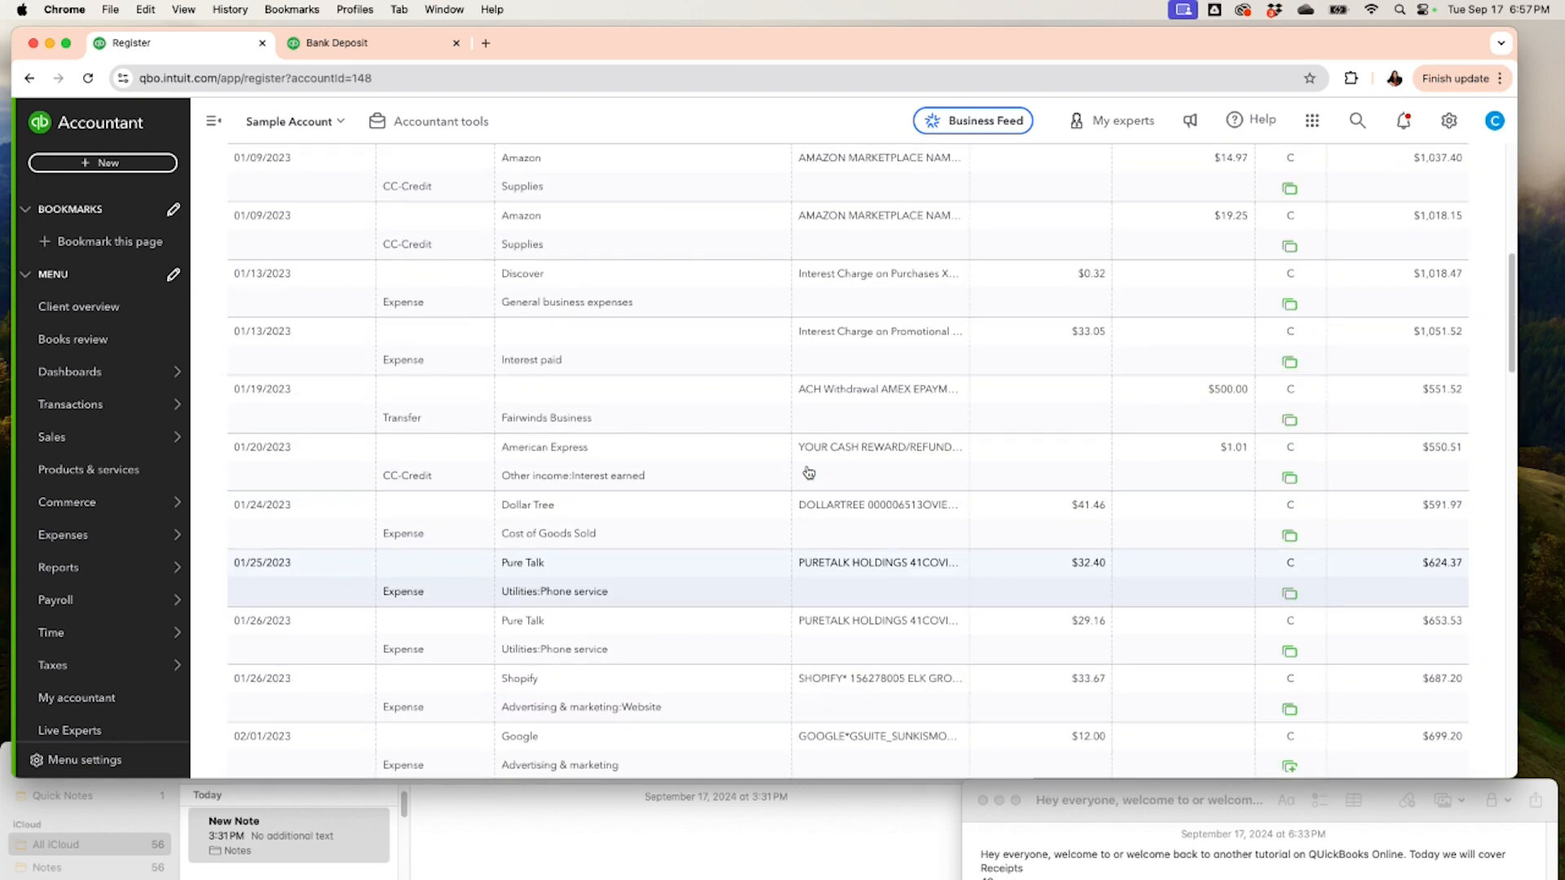
scroll(810, 473, up, 2)
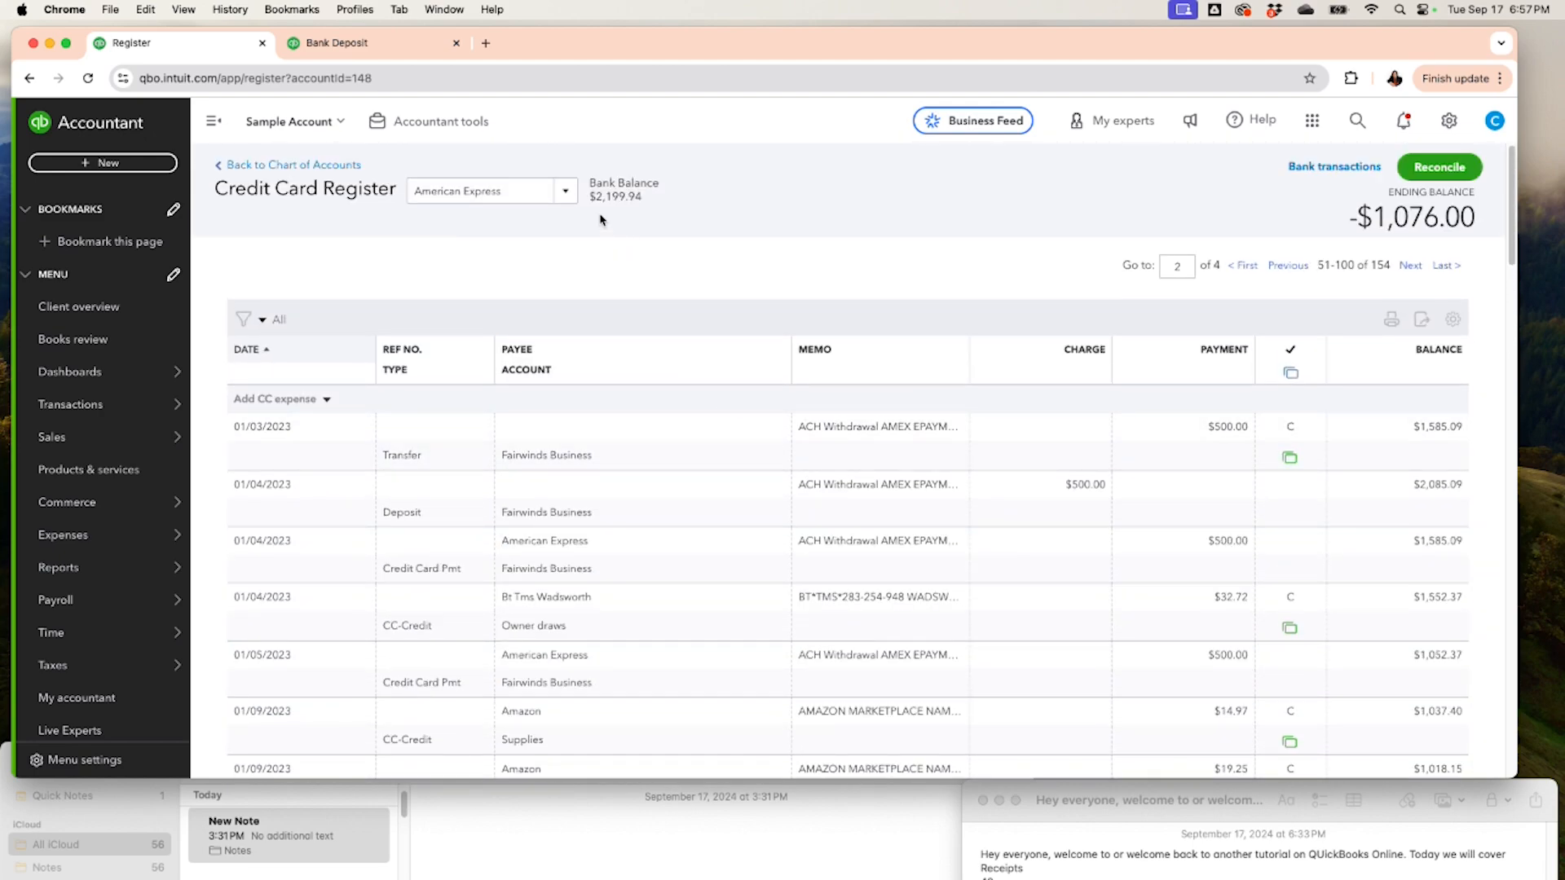
Step: Switch the register to the Chase 123 bank account
click(568, 203)
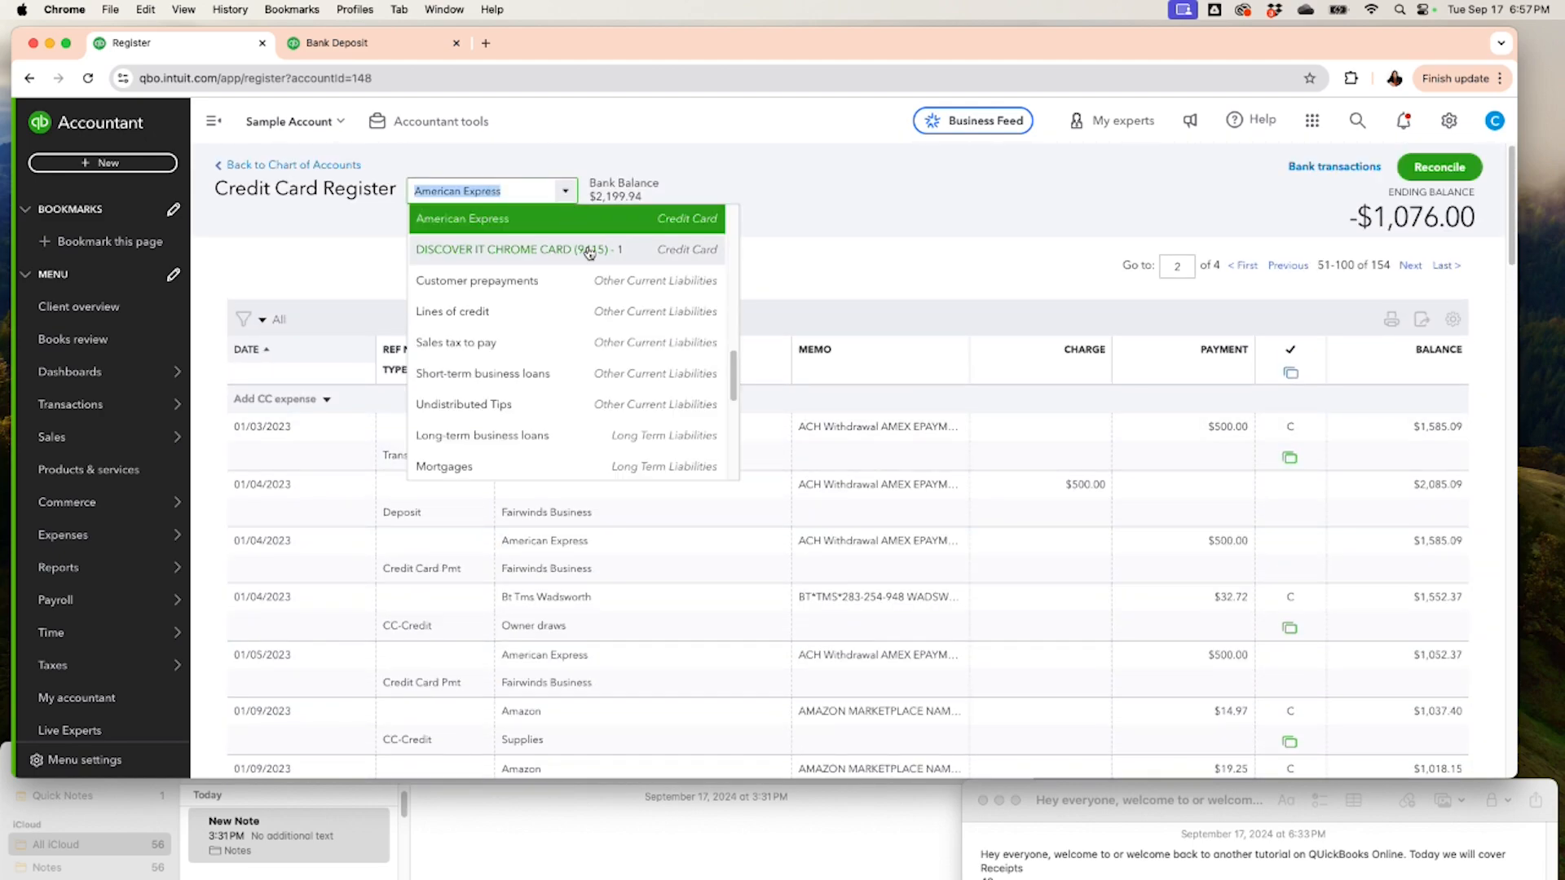
scroll(585, 331, down, 5)
scroll(585, 330, up, 8)
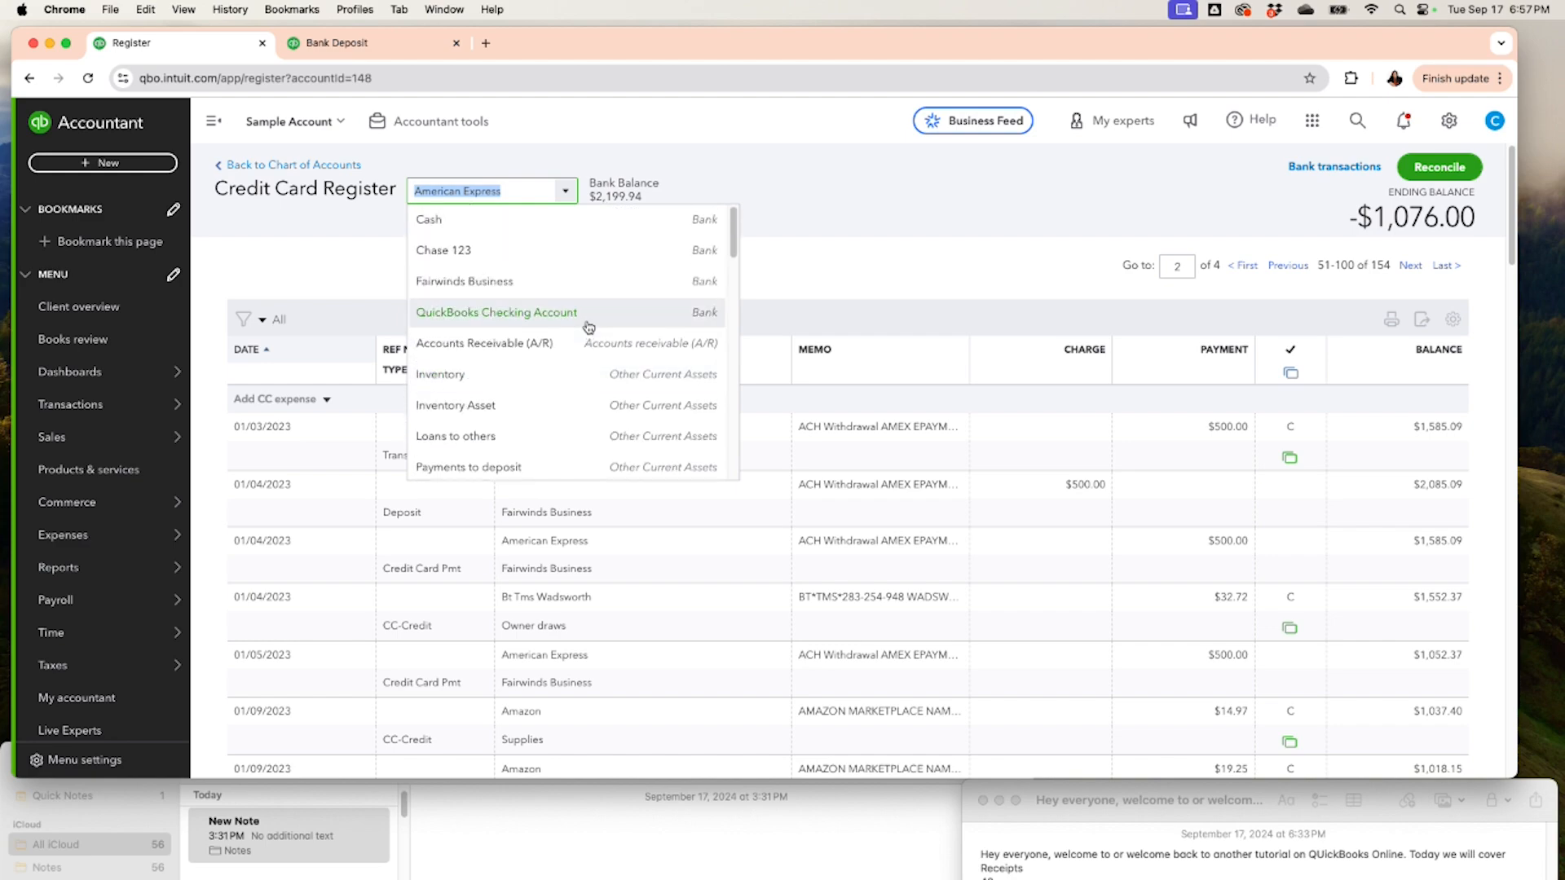
click(511, 251)
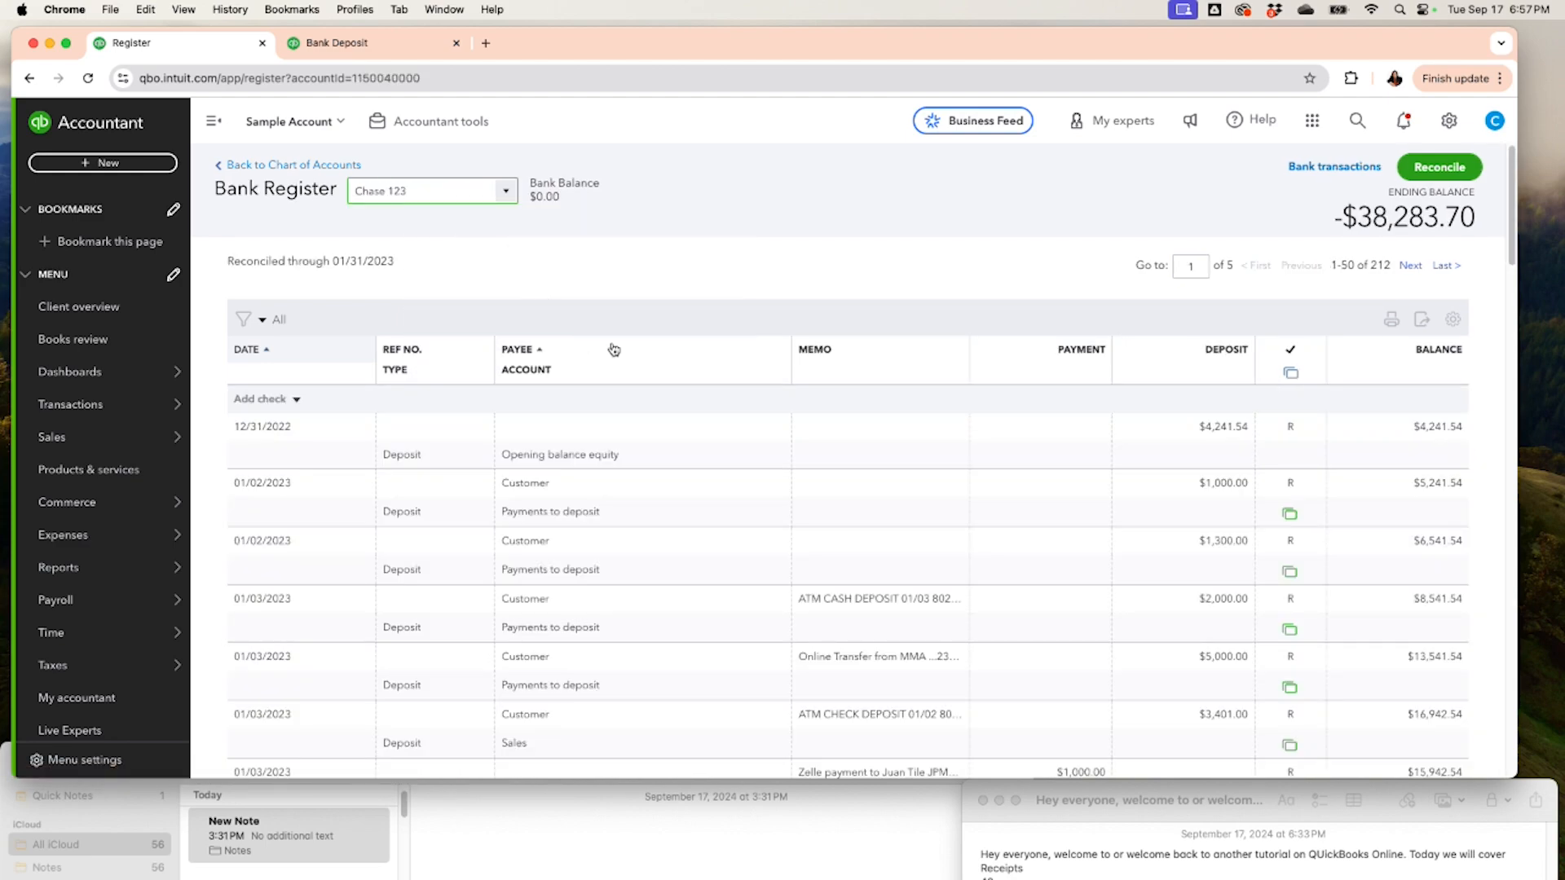
Step: Go through the first pages of the Chase 123 register up to page 3, searching for the February 2023 deposit
scroll(721, 574, down, 1)
scroll(731, 603, down, 10)
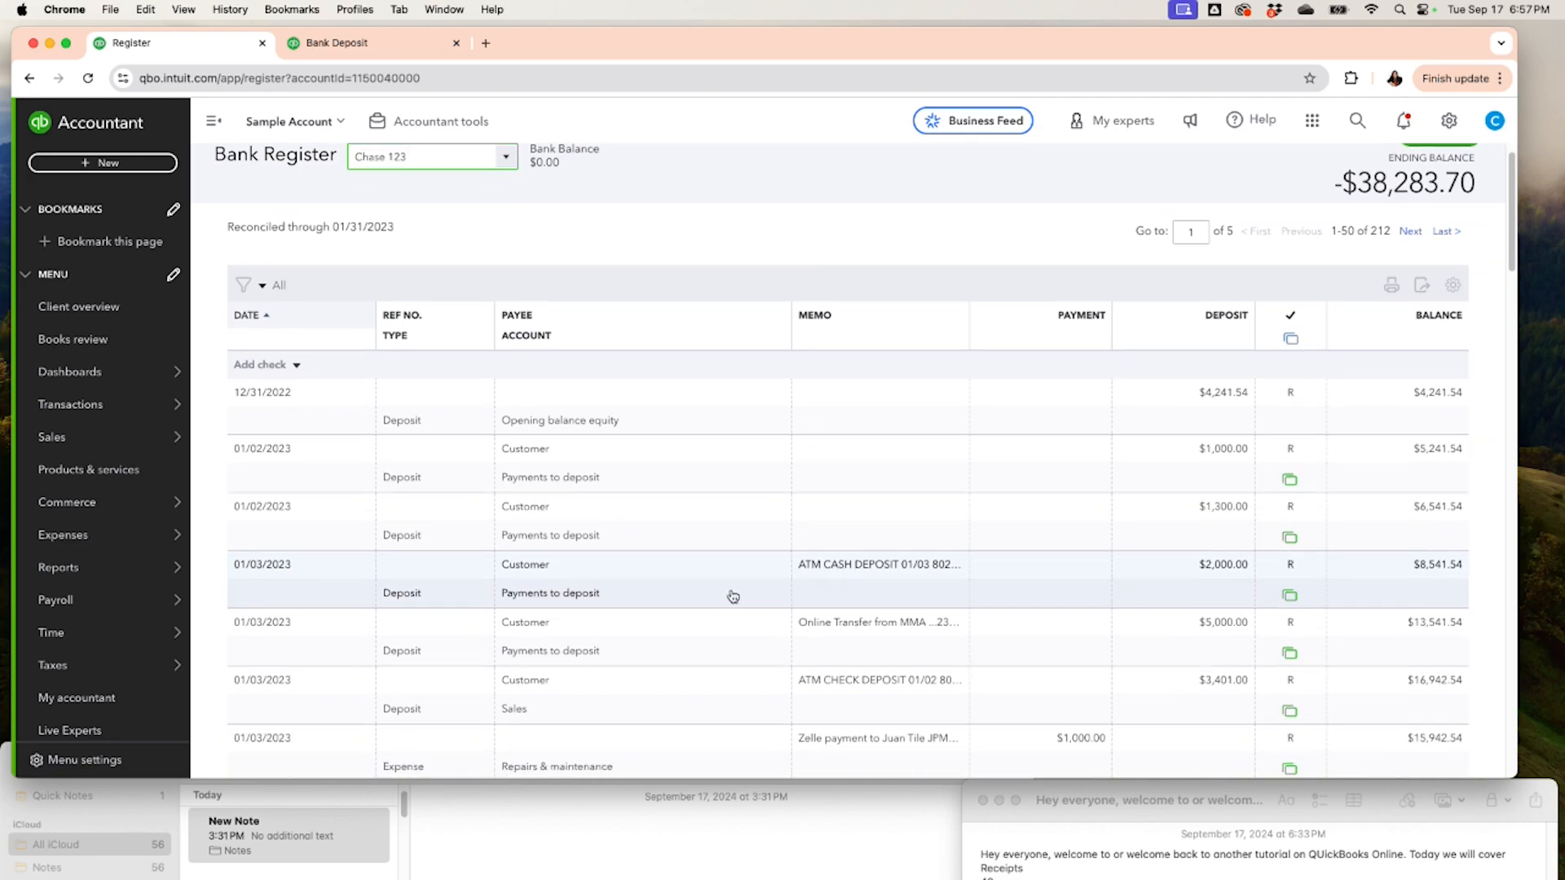
scroll(733, 577, down, 15)
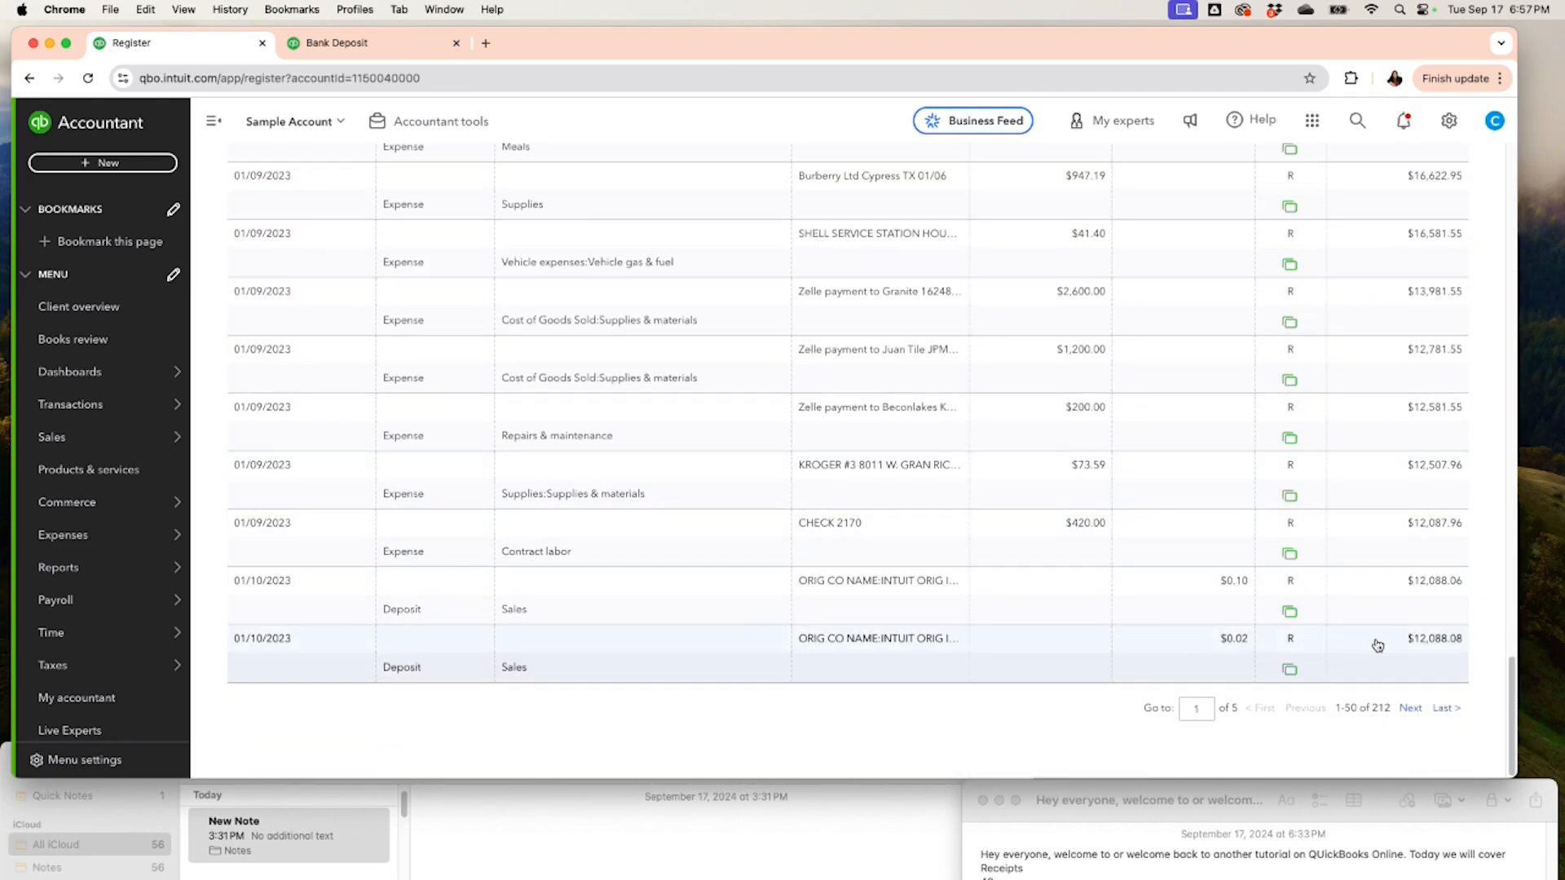
click(1409, 706)
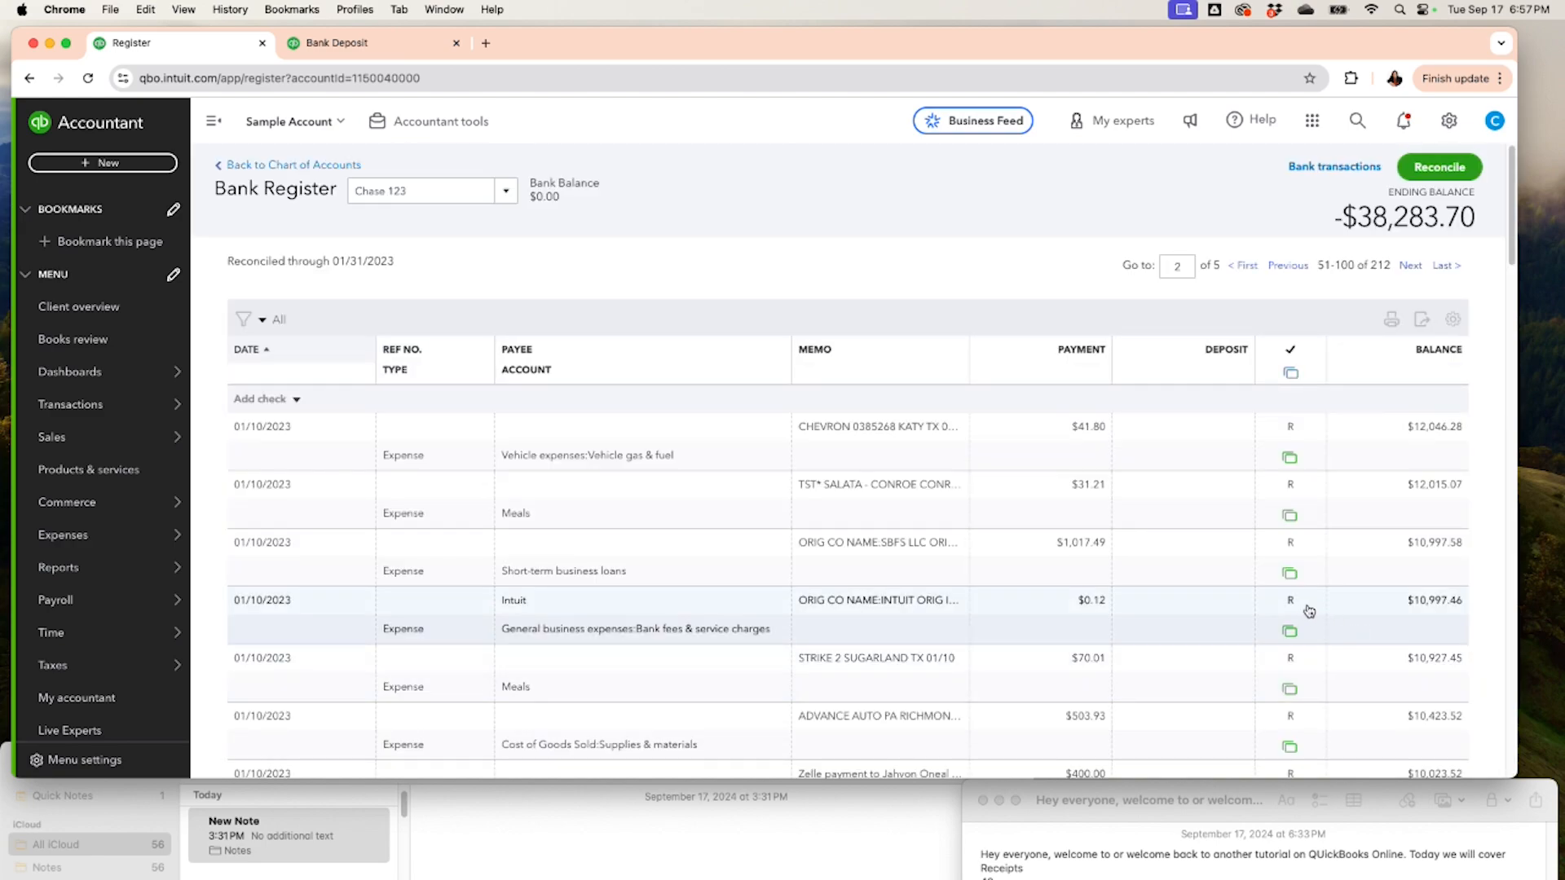
scroll(1293, 576, down, 15)
scroll(1293, 557, down, 10)
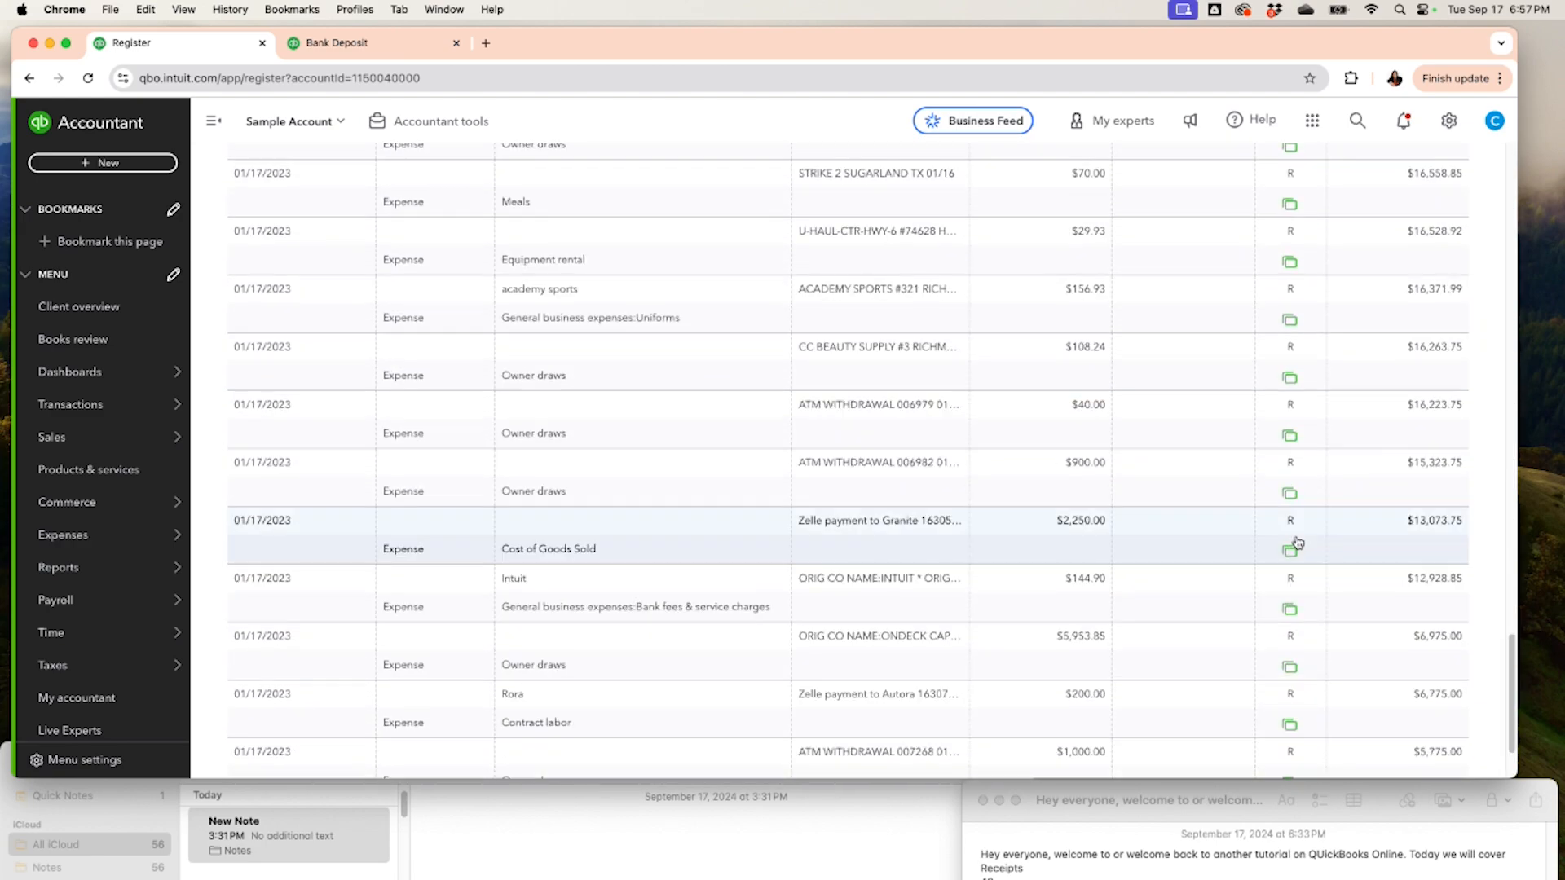
click(1411, 708)
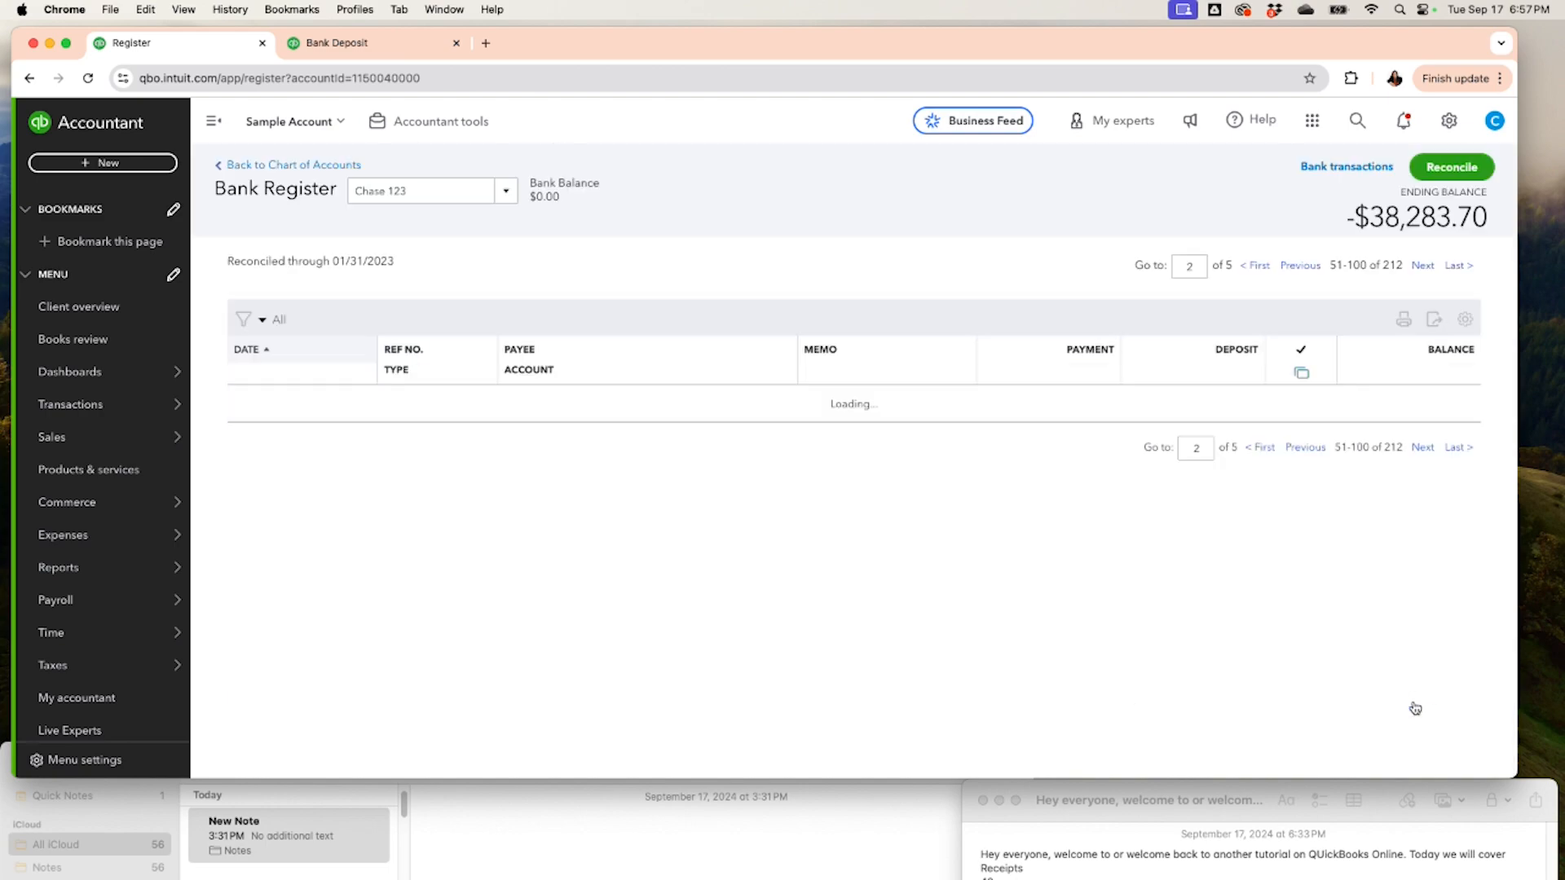
scroll(1378, 660, down, 5)
scroll(1142, 587, up, 5)
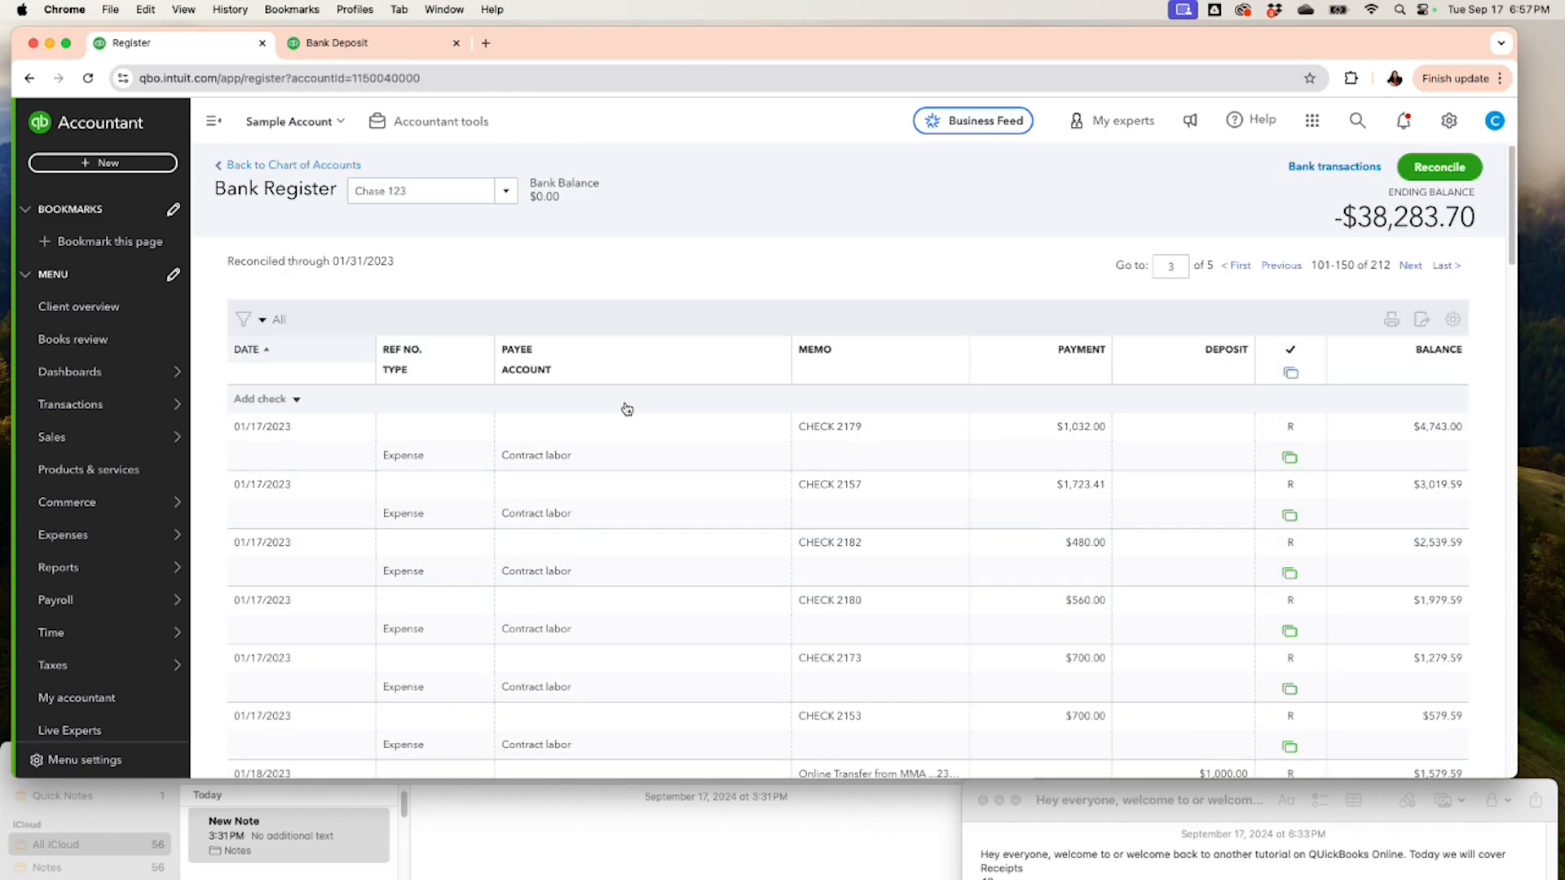
Step: Set the start date of the Chase 123 register filter to 02/22/2023
click(264, 322)
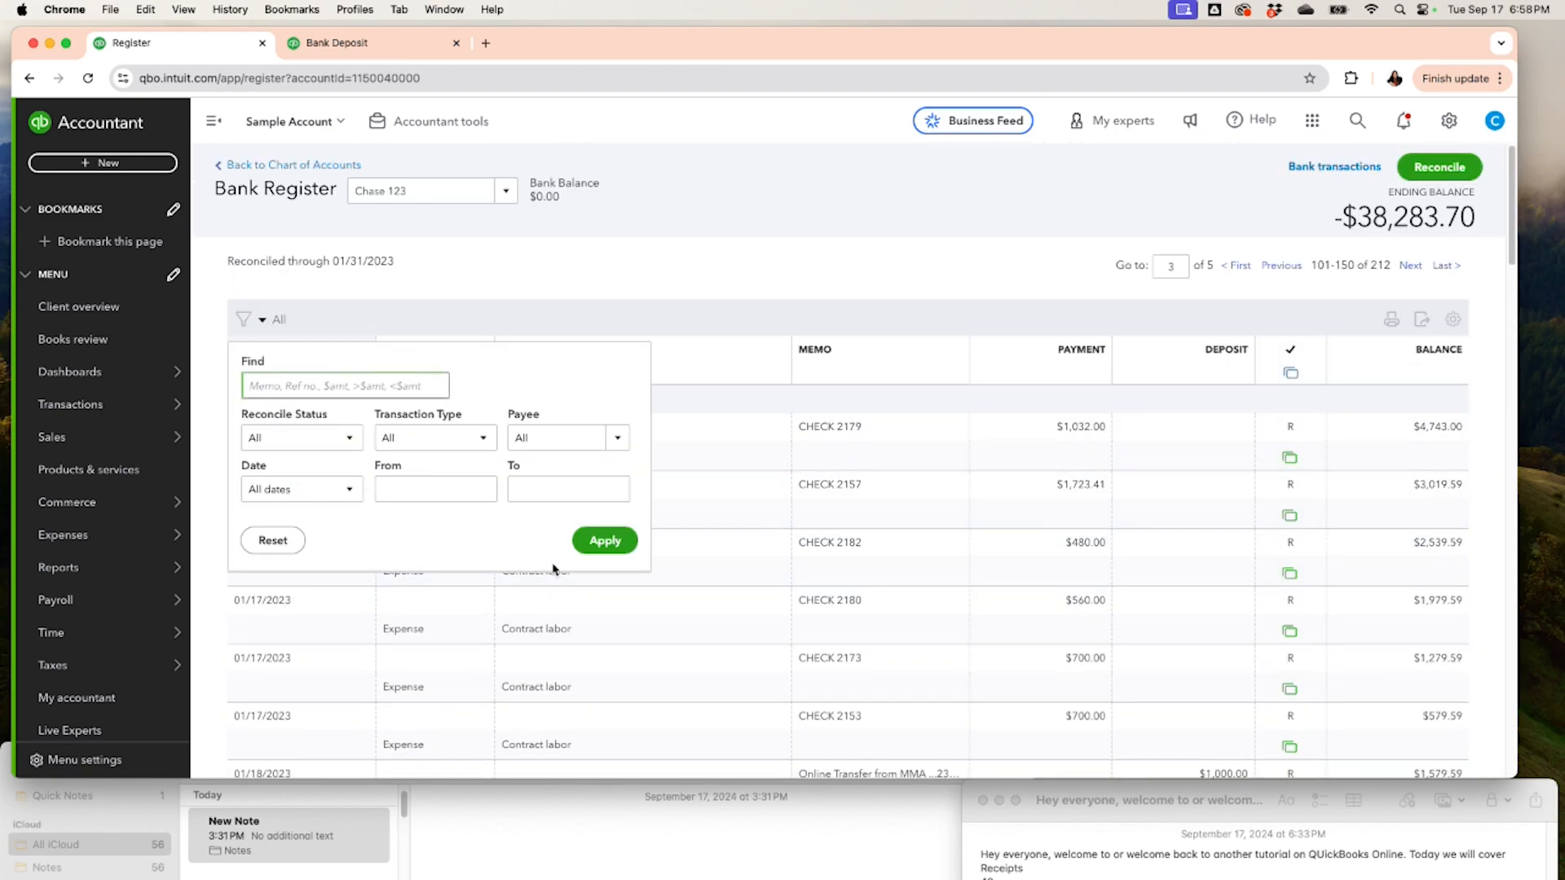
click(483, 490)
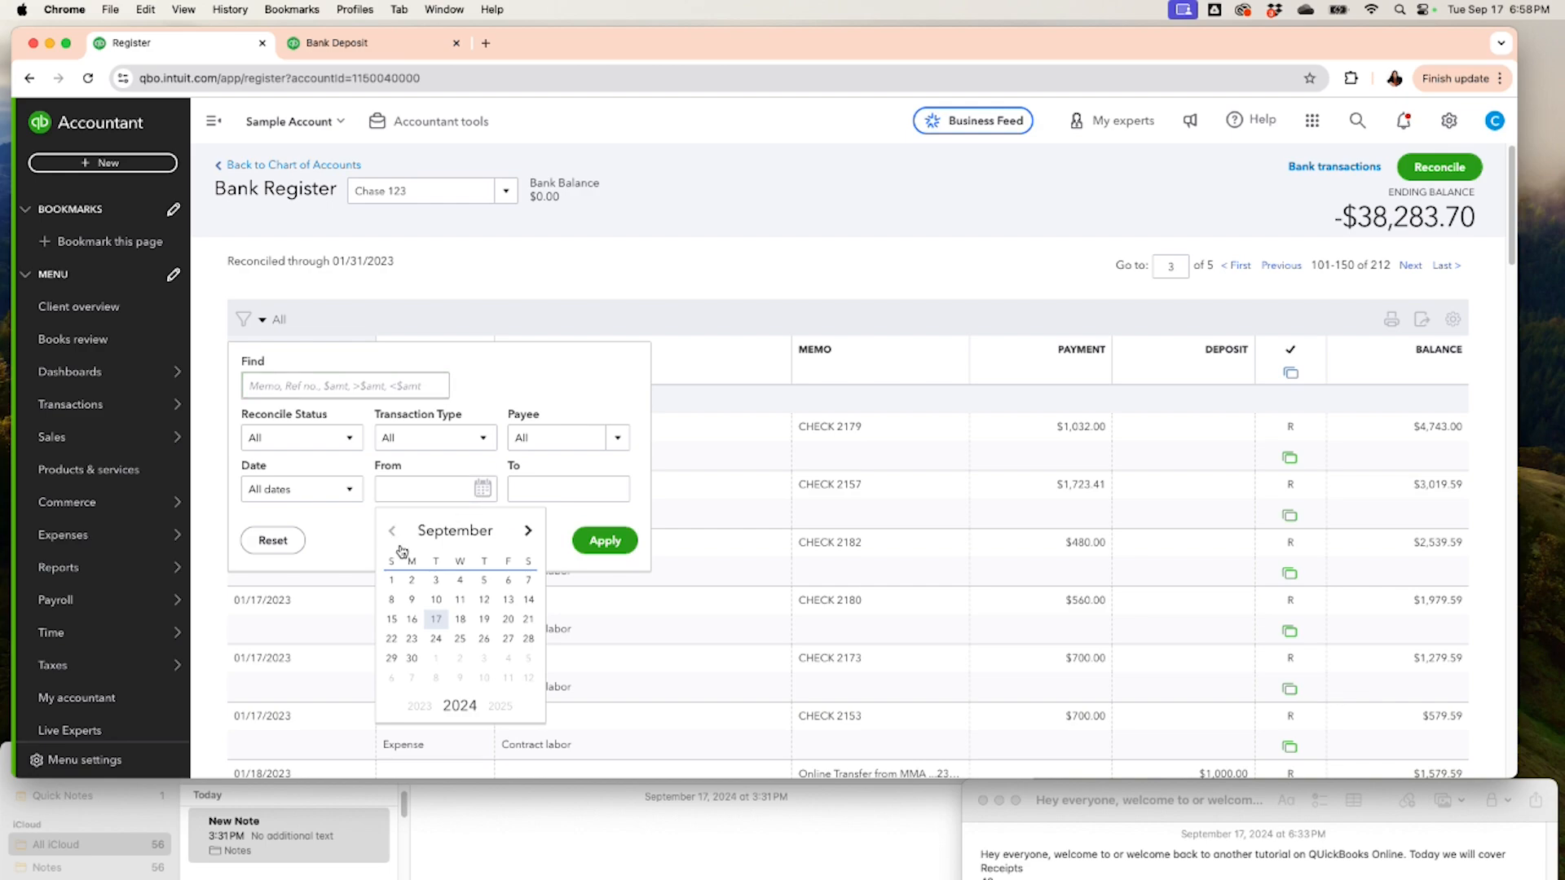
click(425, 709)
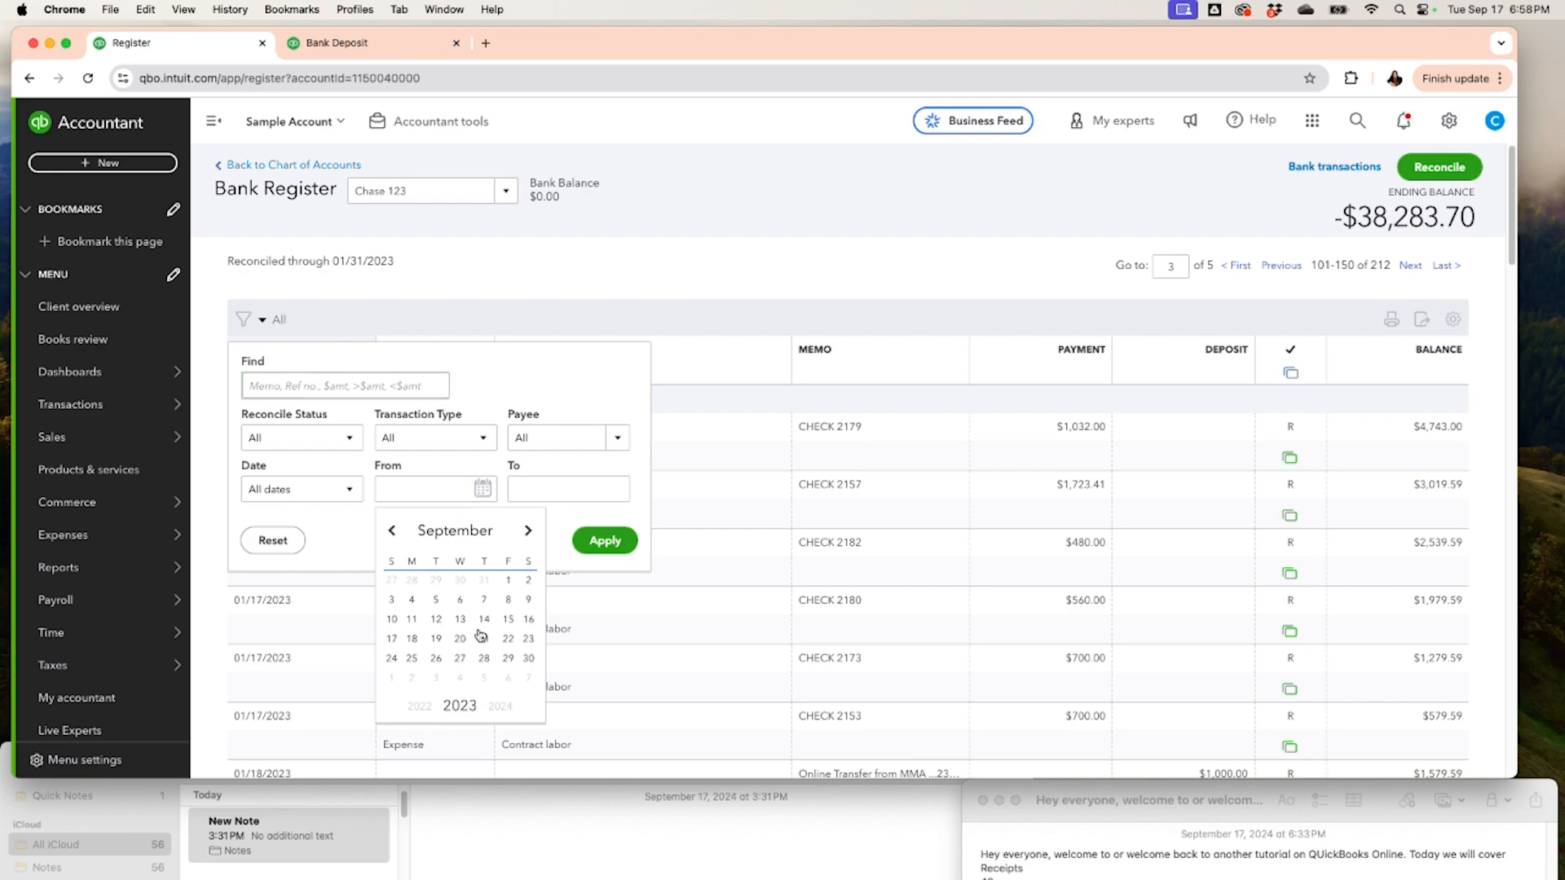
click(394, 535)
click(396, 538)
click(396, 538)
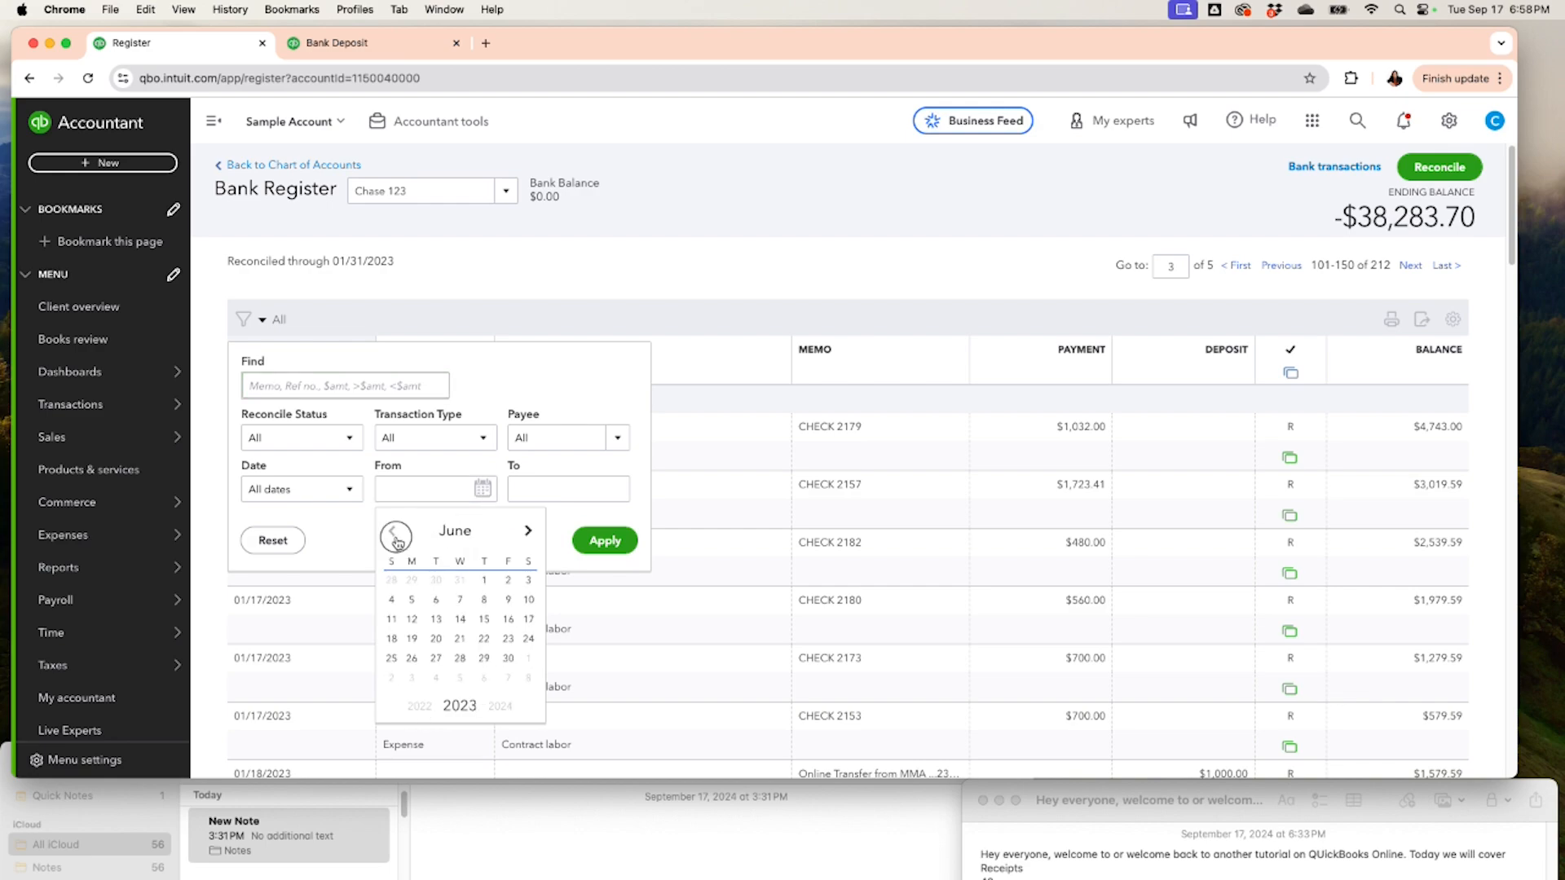
click(396, 538)
click(396, 538)
click(396, 538)
click(396, 538)
click(461, 640)
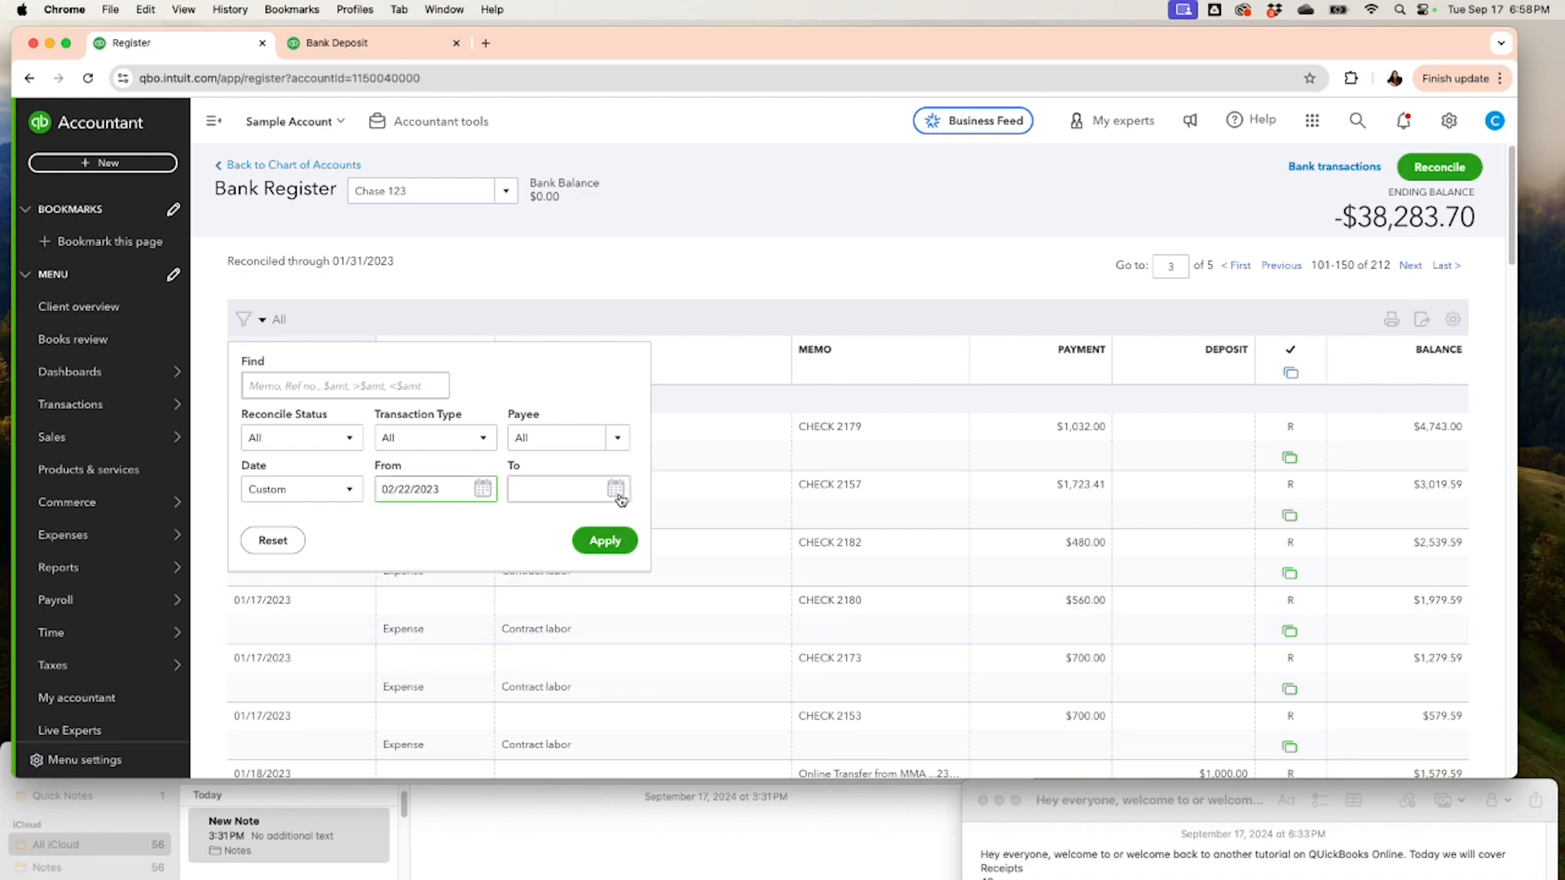
Step: Set the register filter's end date to a day in late February 2023 and apply the filter
click(616, 493)
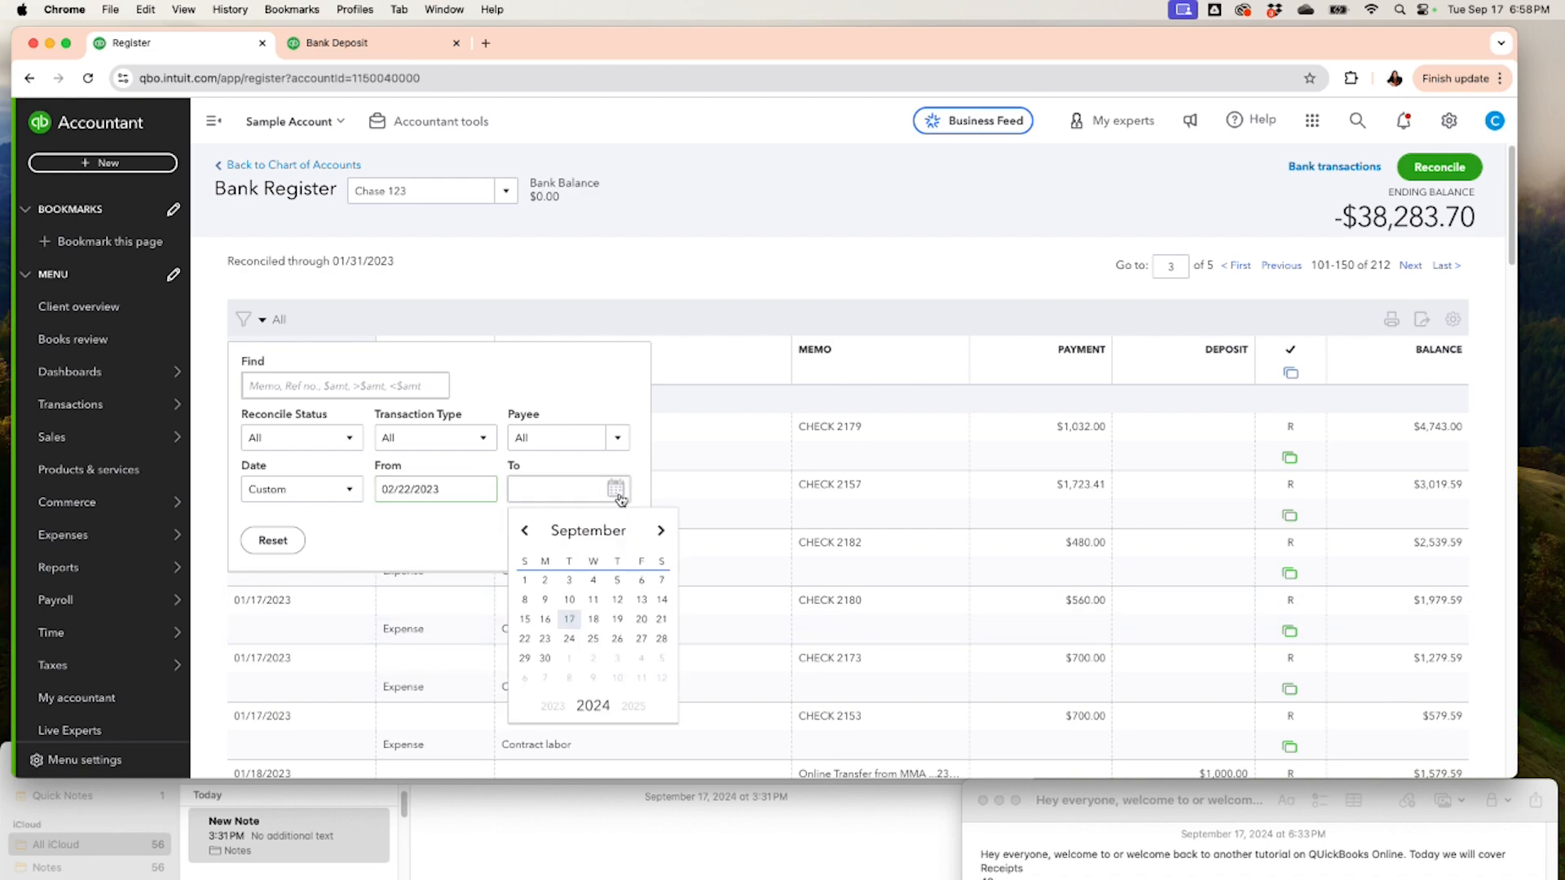
click(560, 711)
click(526, 531)
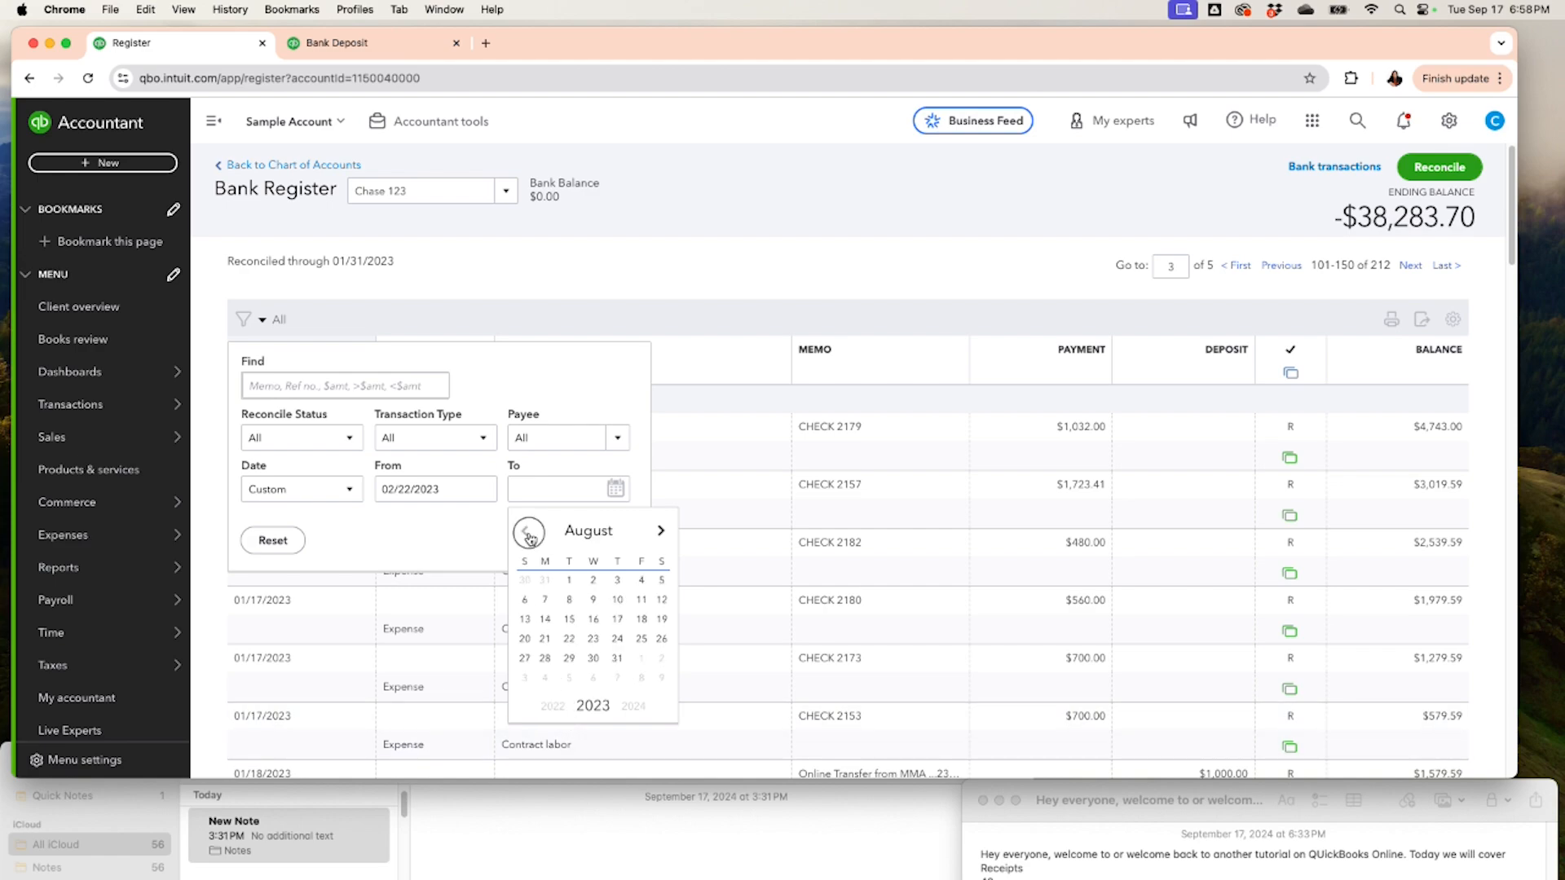
click(526, 532)
click(526, 531)
click(528, 534)
click(528, 534)
click(527, 534)
click(527, 534)
click(543, 664)
click(603, 542)
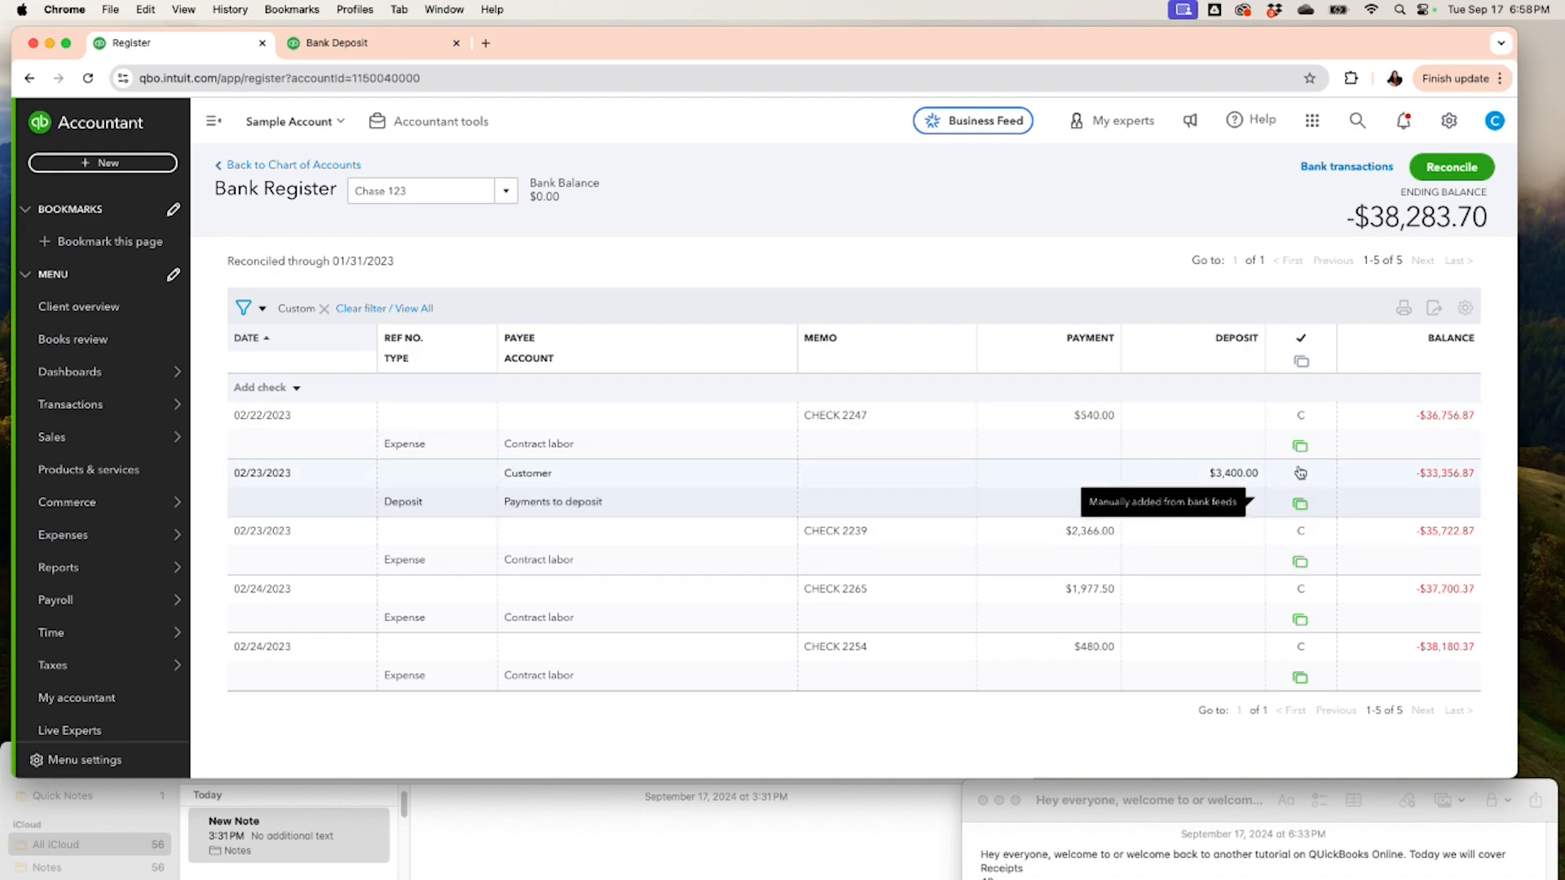
Step: Open the 02/23/2023 deposit of $3,400.00 from the register and view the customer payment included in it
click(1241, 473)
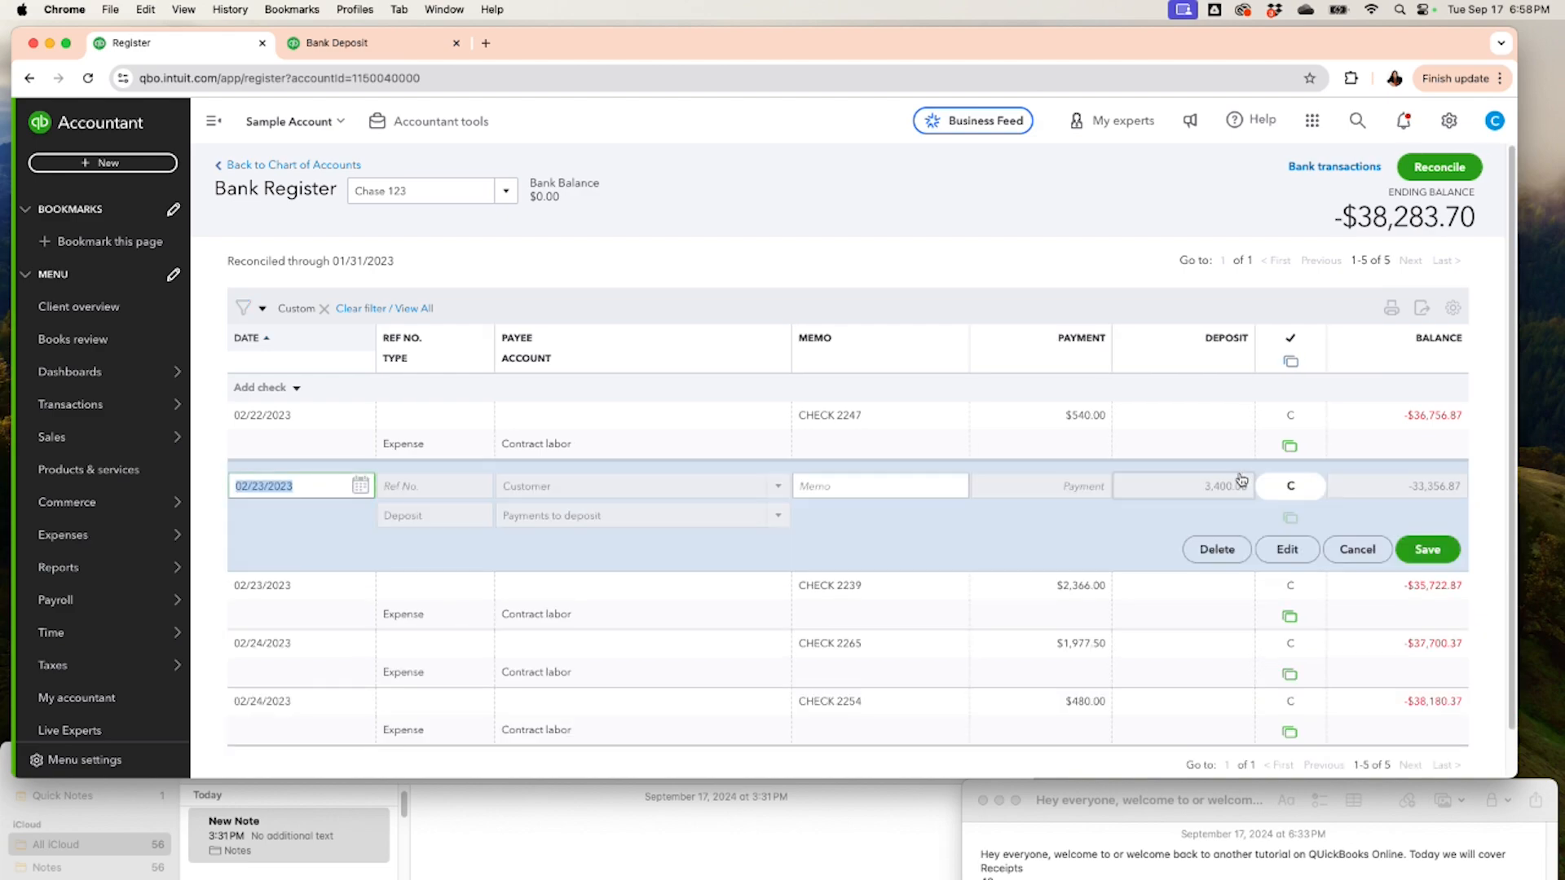
click(1275, 549)
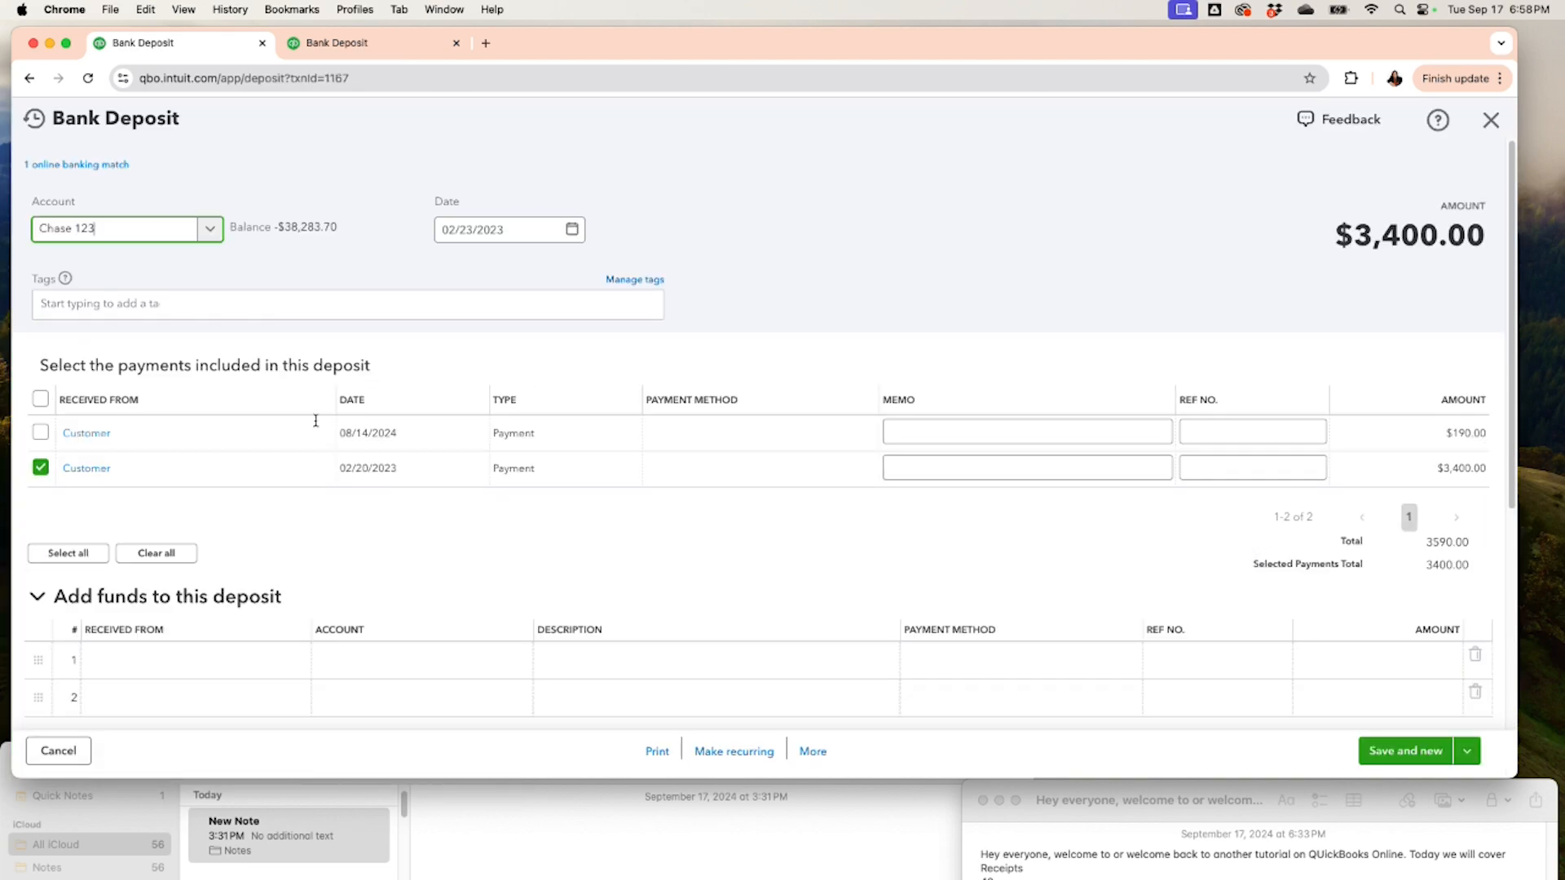
click(88, 470)
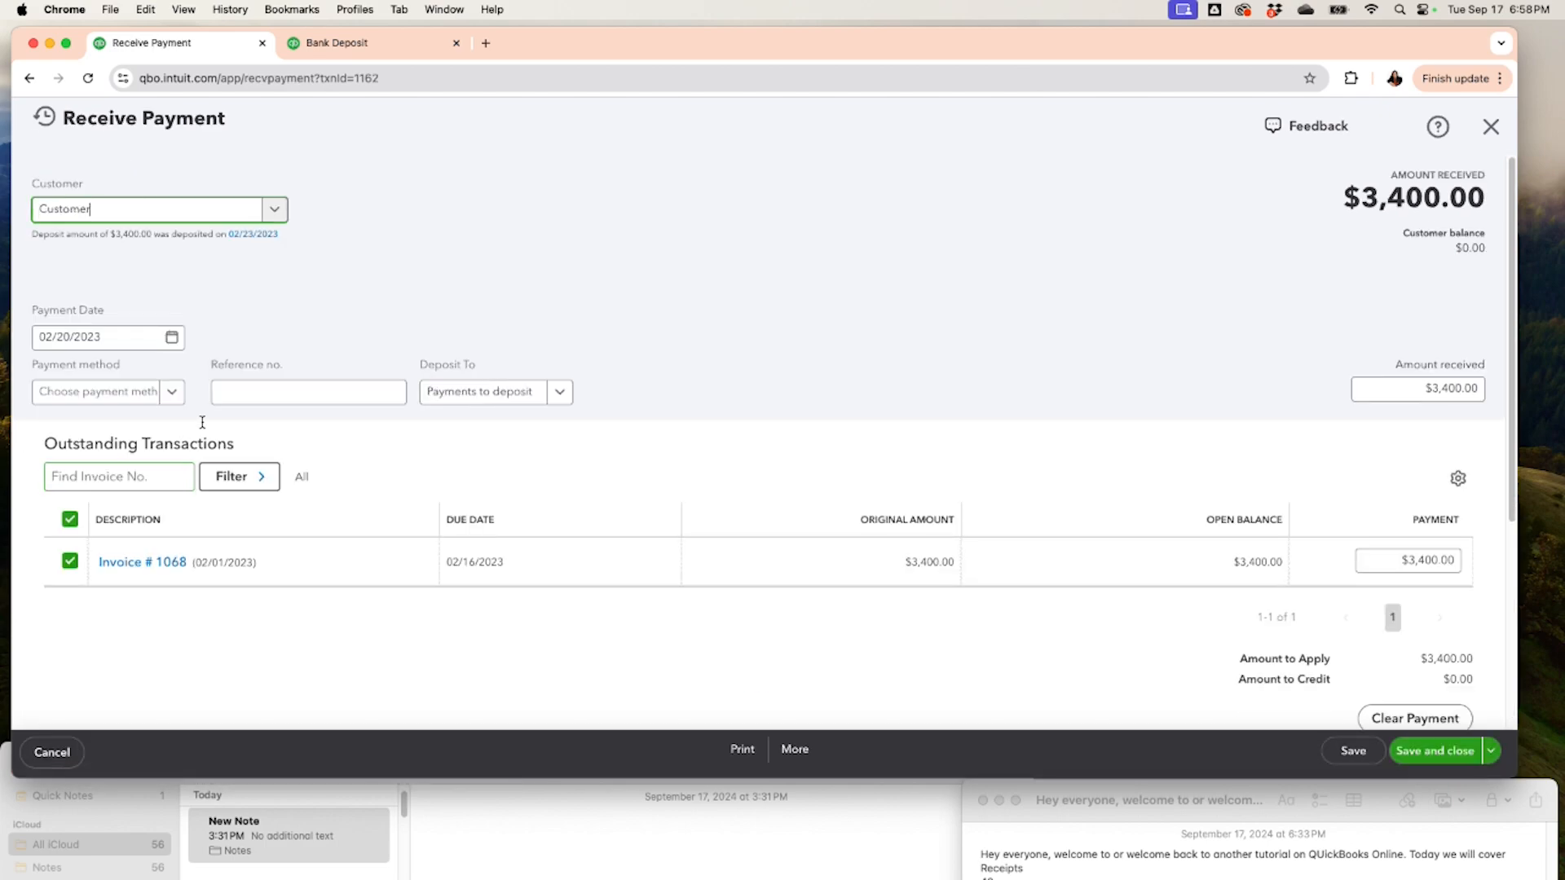
Step: View Invoice 1068 linked to the $3,400.00 payment and close it
click(166, 562)
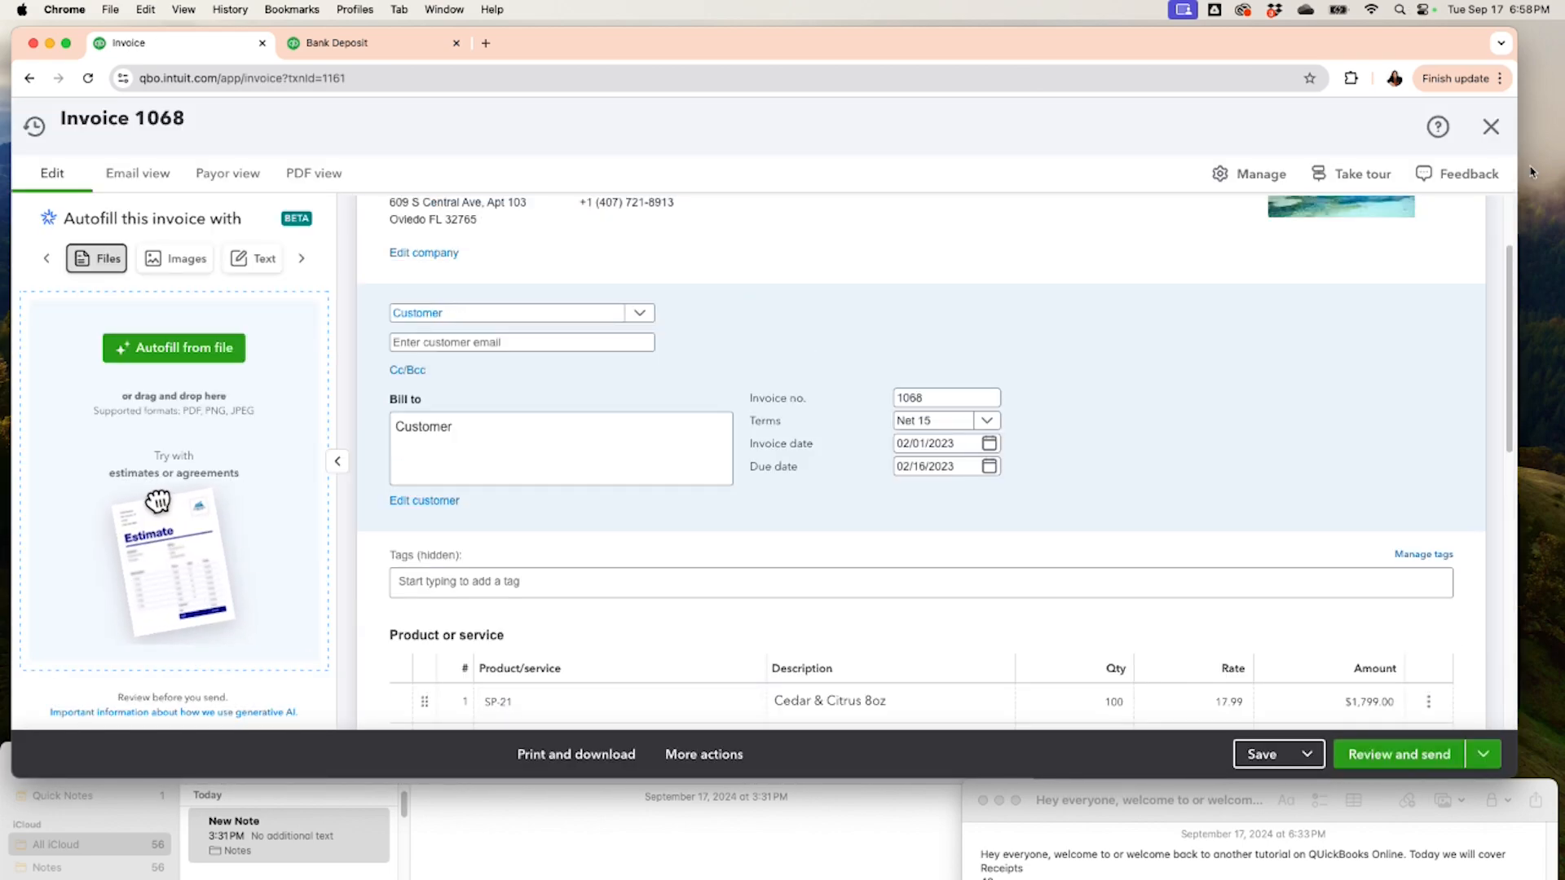
click(1490, 126)
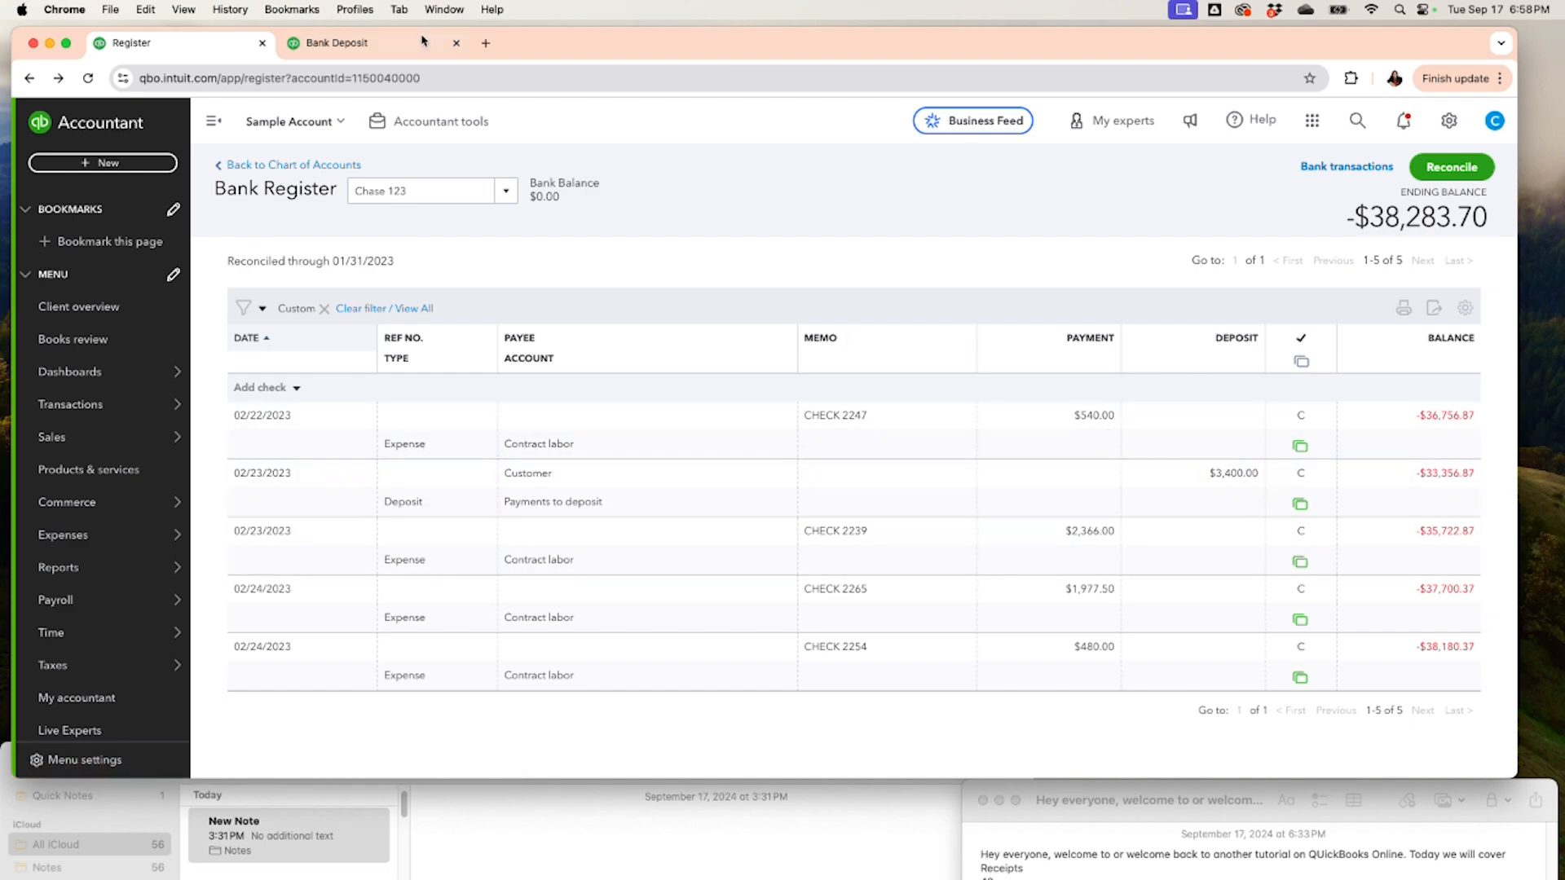
Step: Start a new bank deposit and include the two 12/14/2022 customer payments of $999.00 and $38.00
click(82, 166)
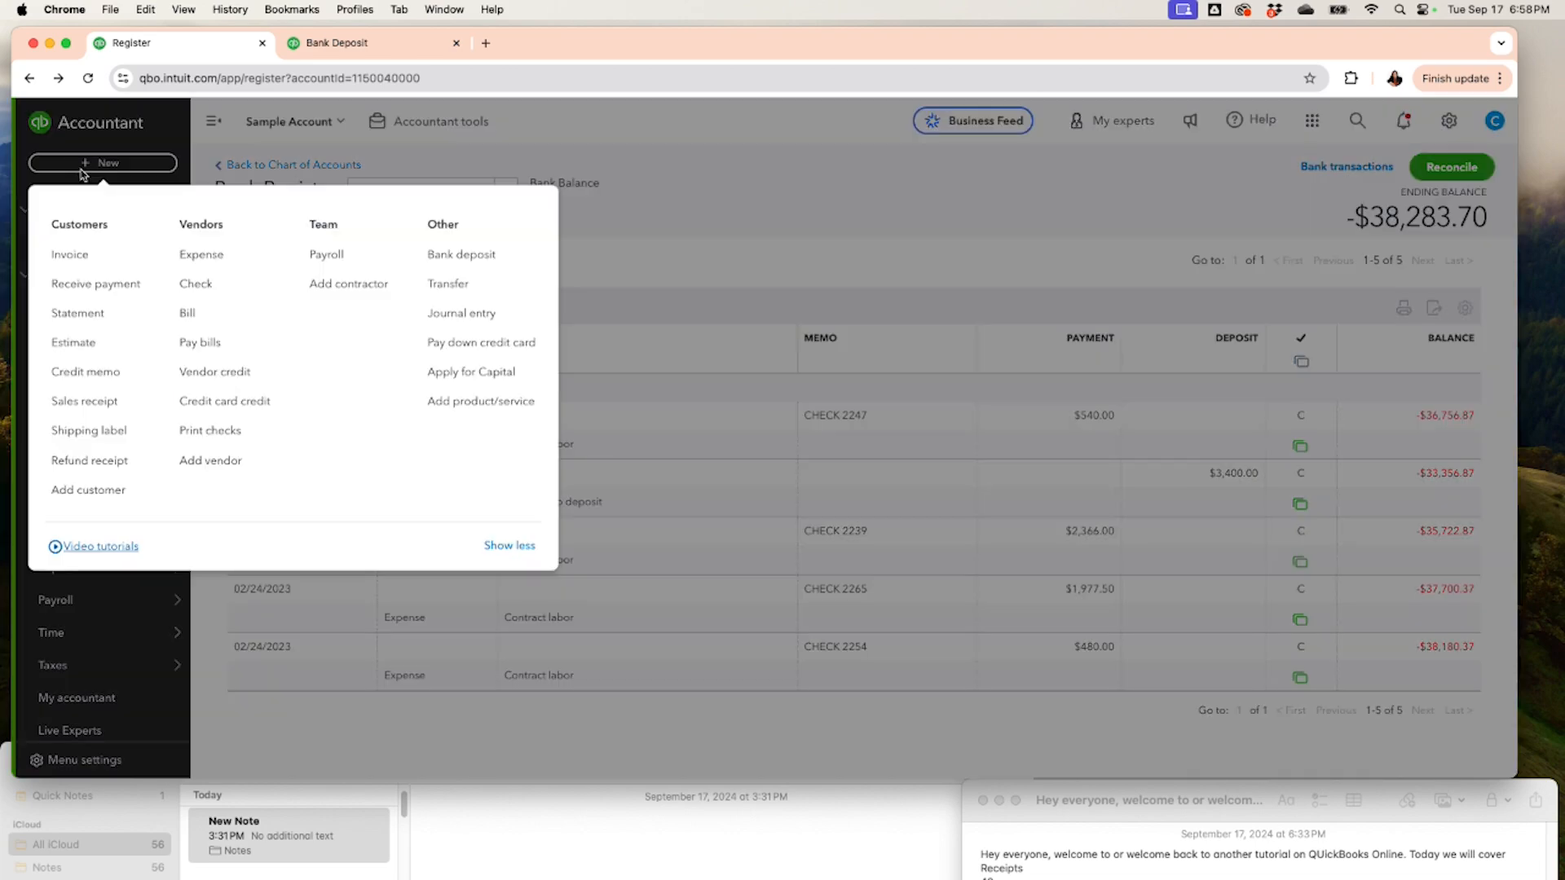
click(472, 263)
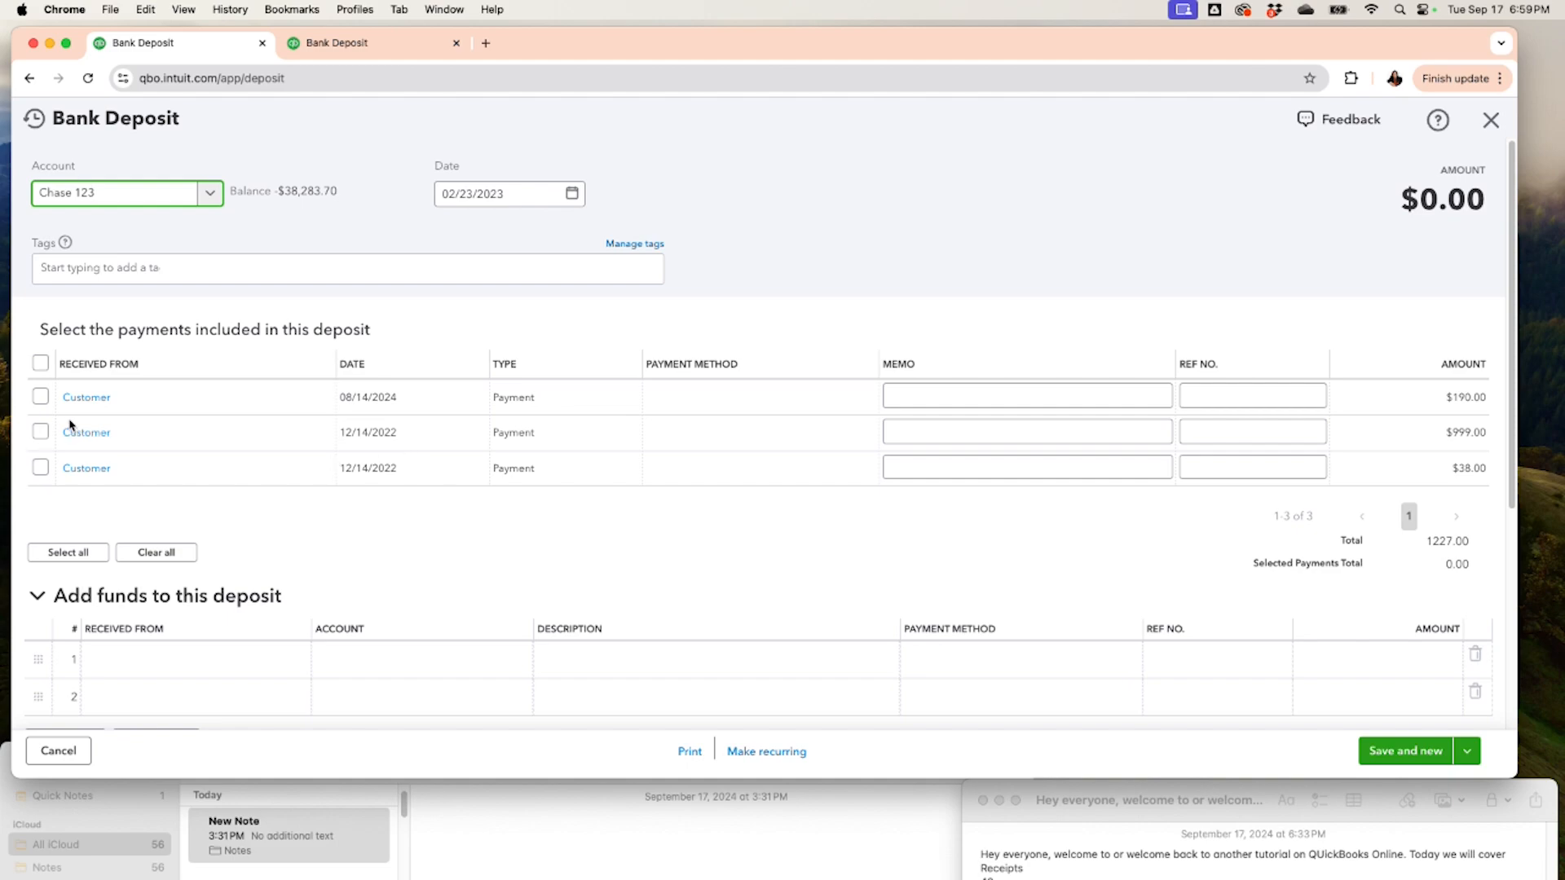
click(40, 431)
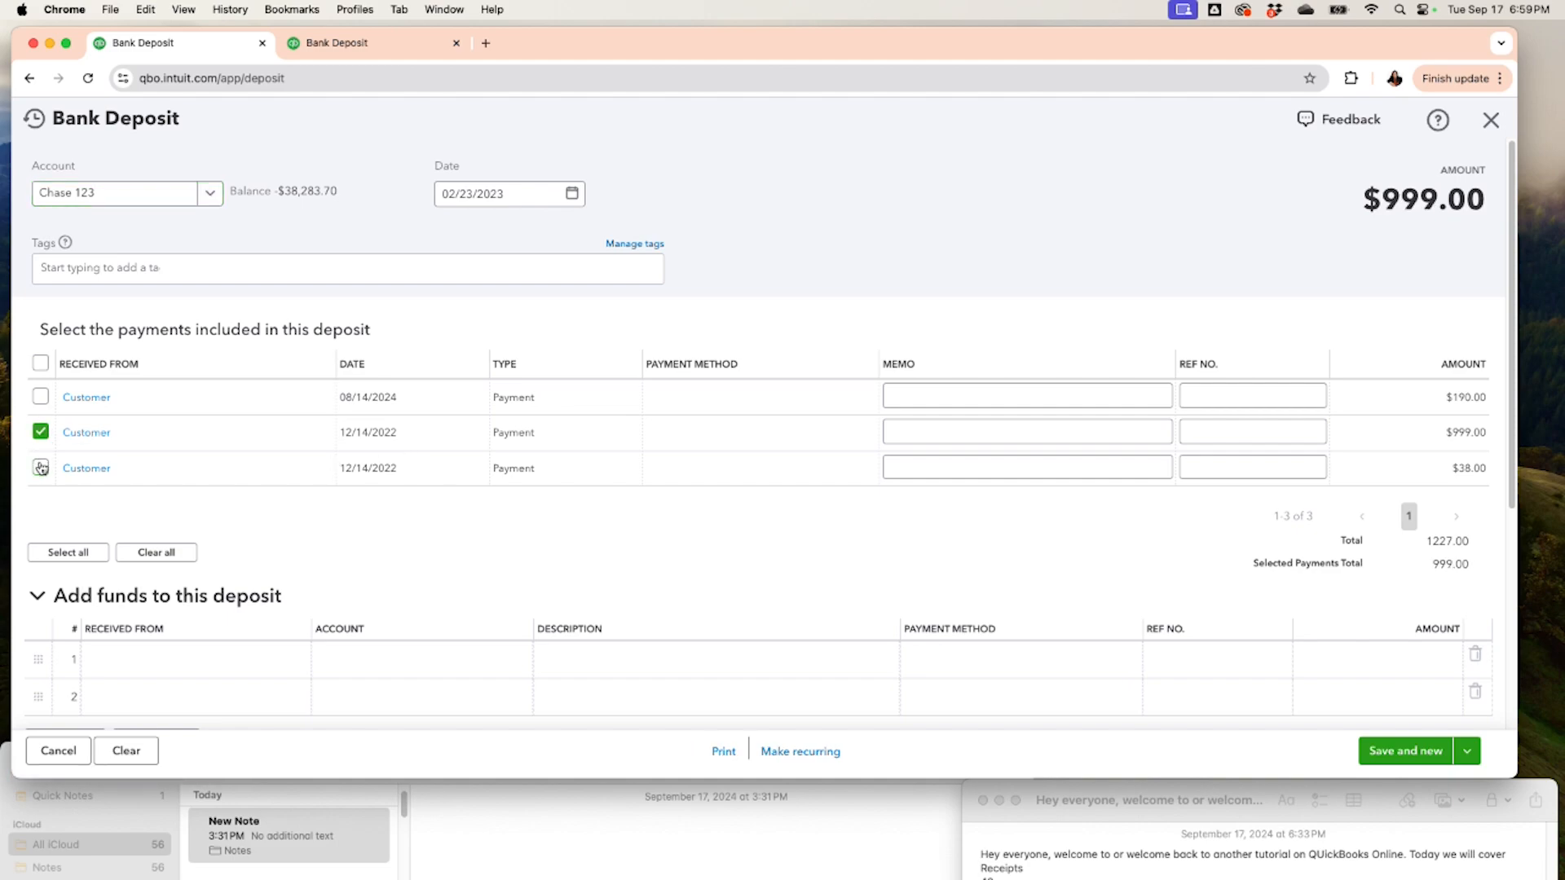
click(40, 467)
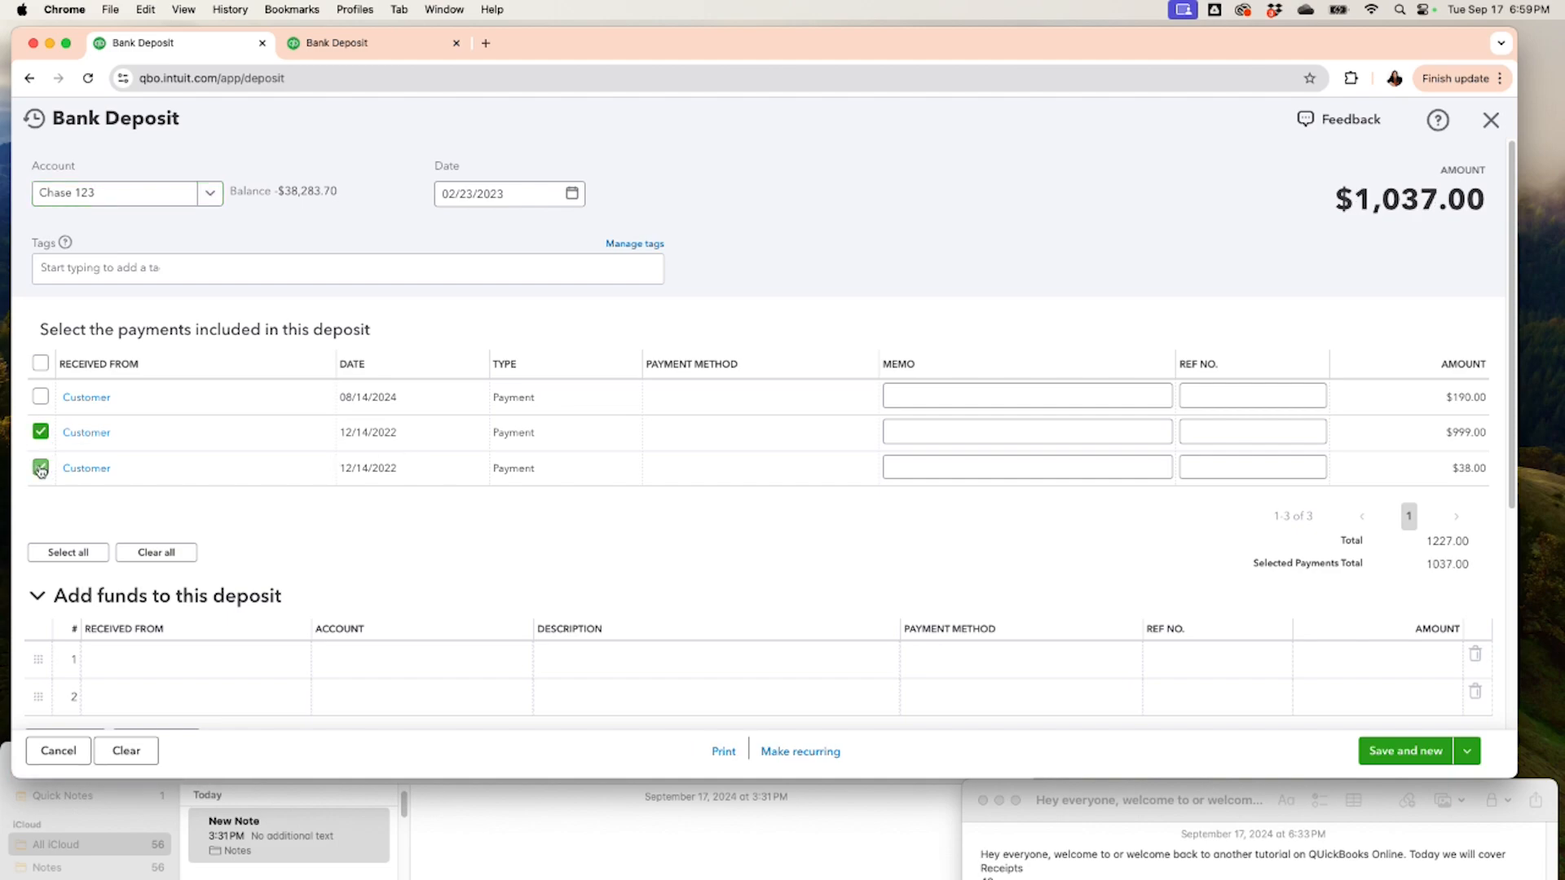
Step: Set the bank deposit's account to Cash
click(211, 196)
key(Up)
key(Return)
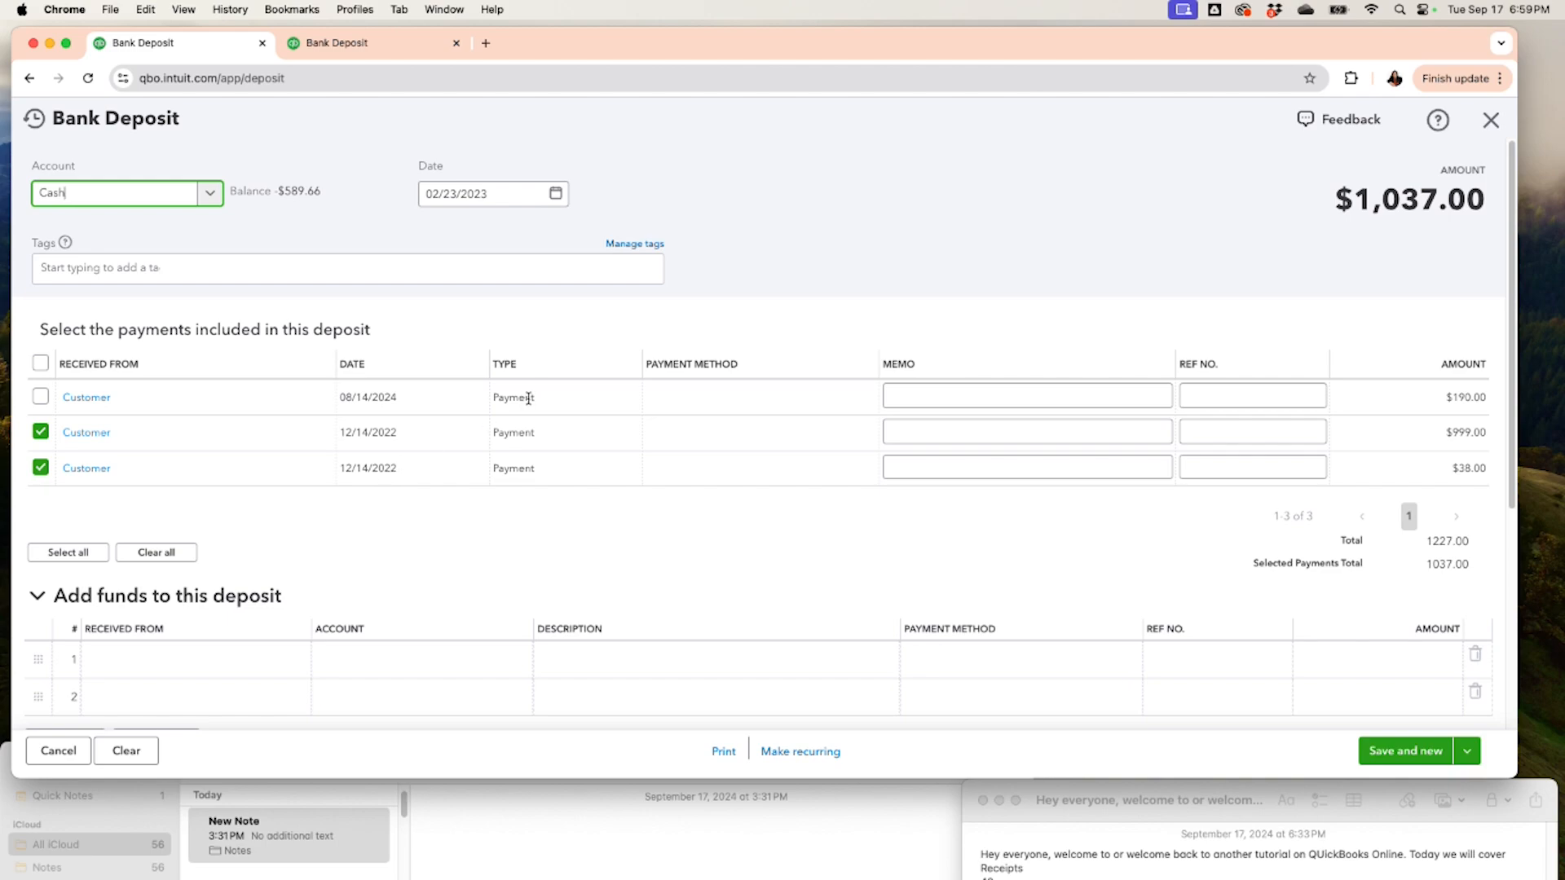
Step: Set the bank deposit's date to 01/01/2023
click(555, 193)
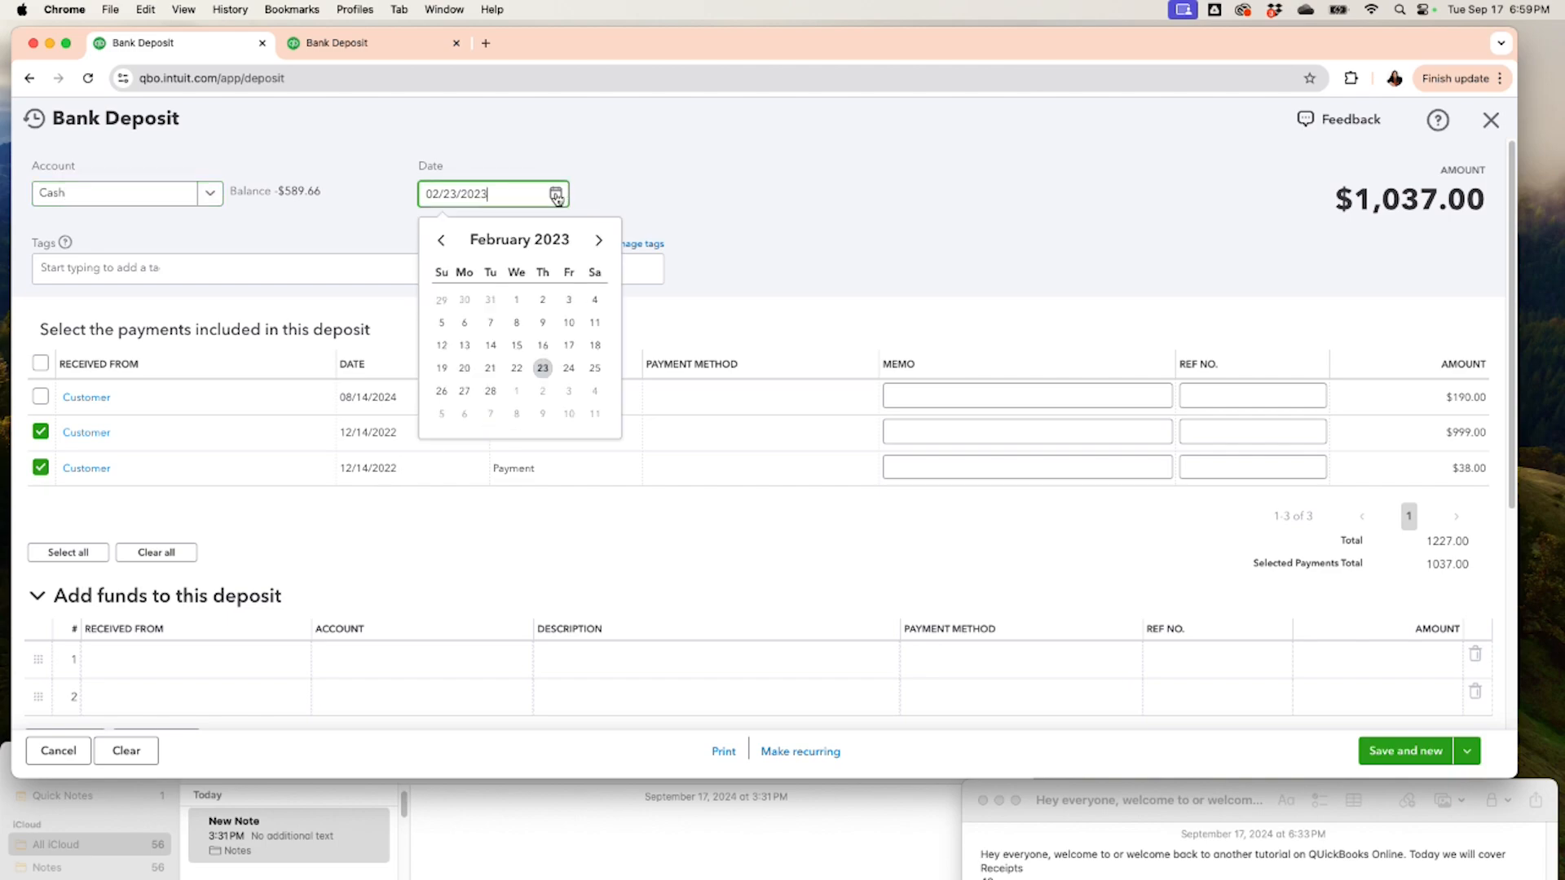
click(441, 241)
click(441, 241)
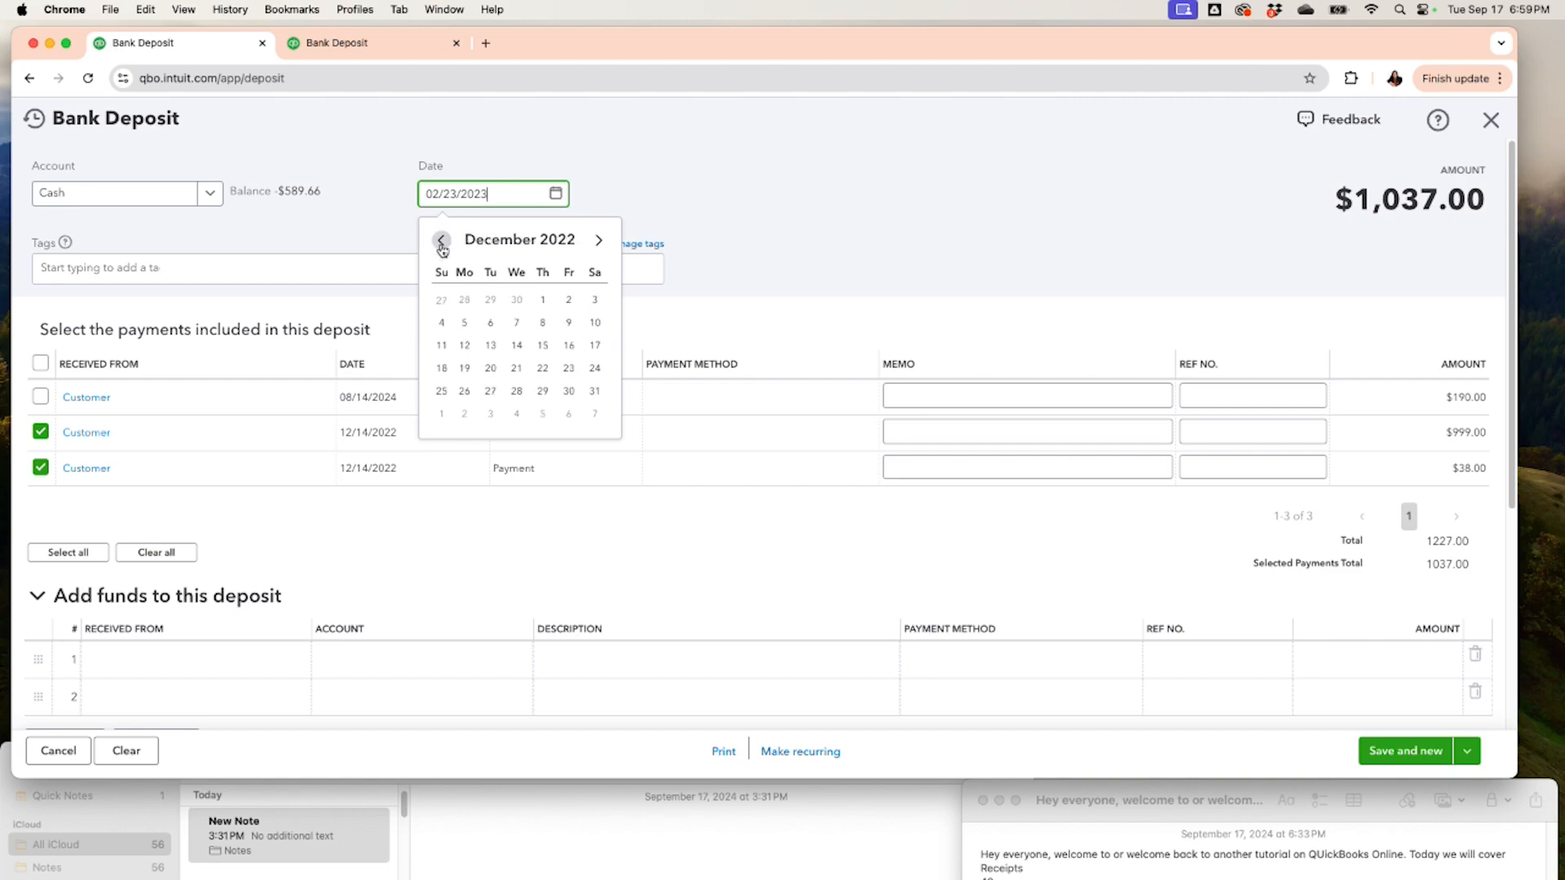
click(441, 241)
click(597, 240)
click(597, 240)
click(441, 323)
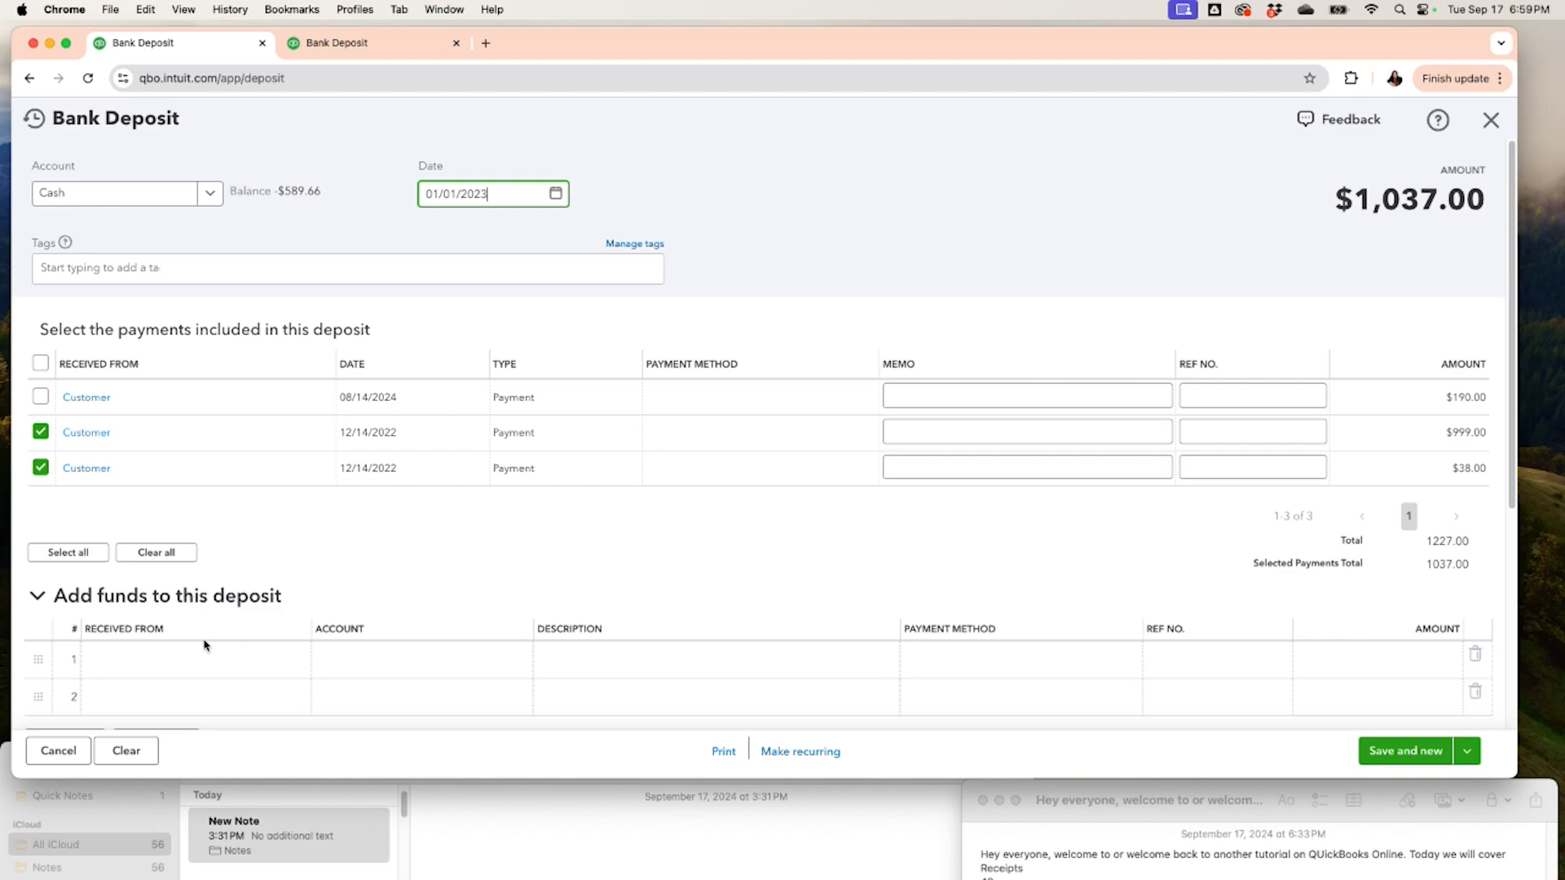
Step: Fill in the first added-funds line as received from Customer with the Retained Earnings account
click(209, 661)
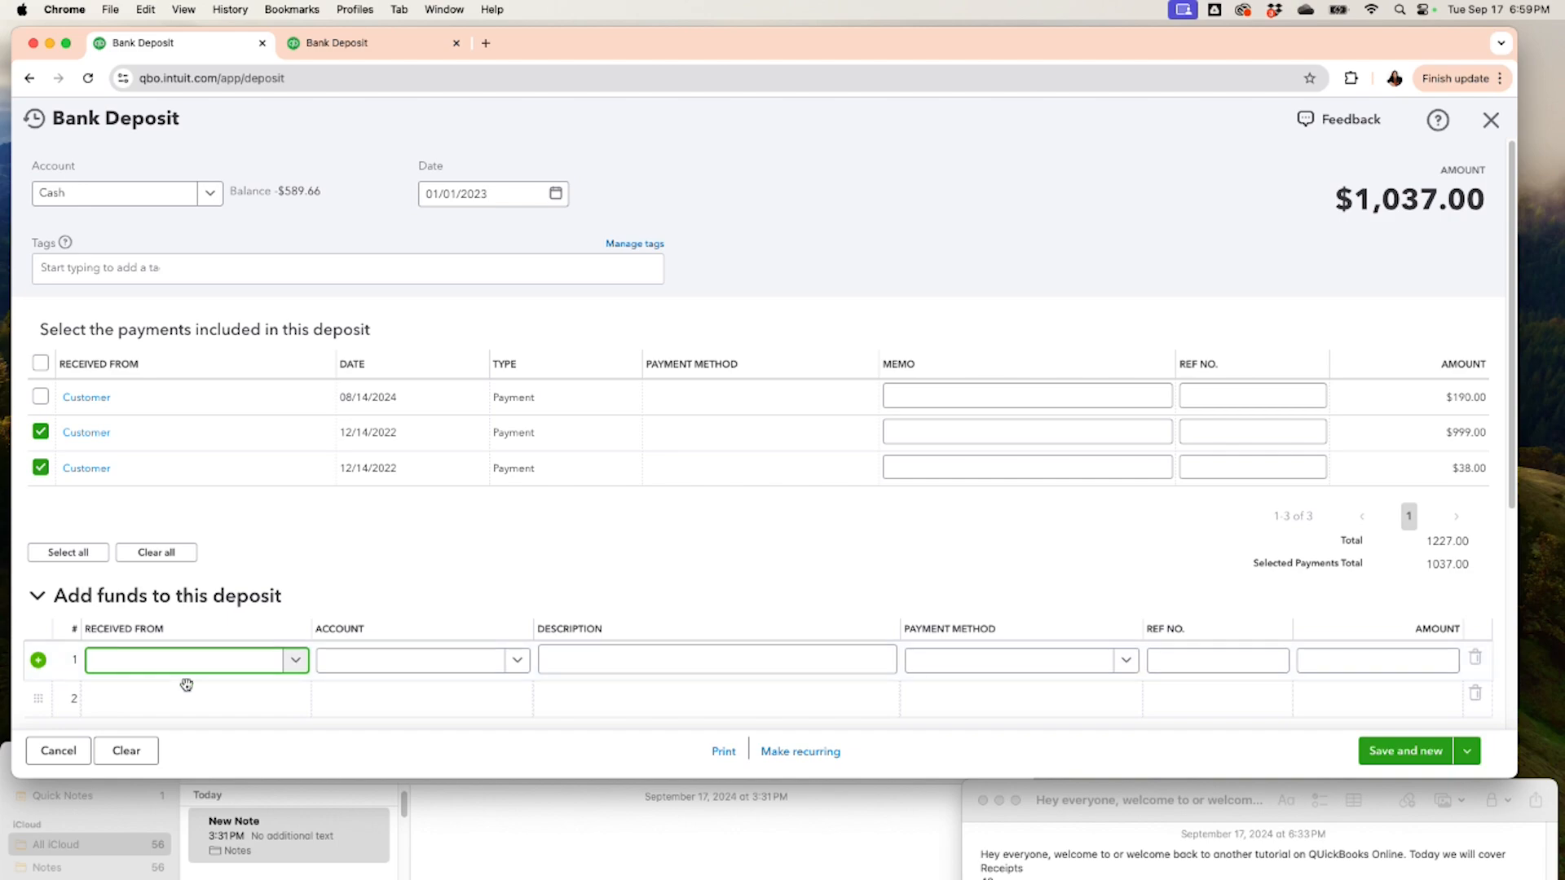
text(Customer)
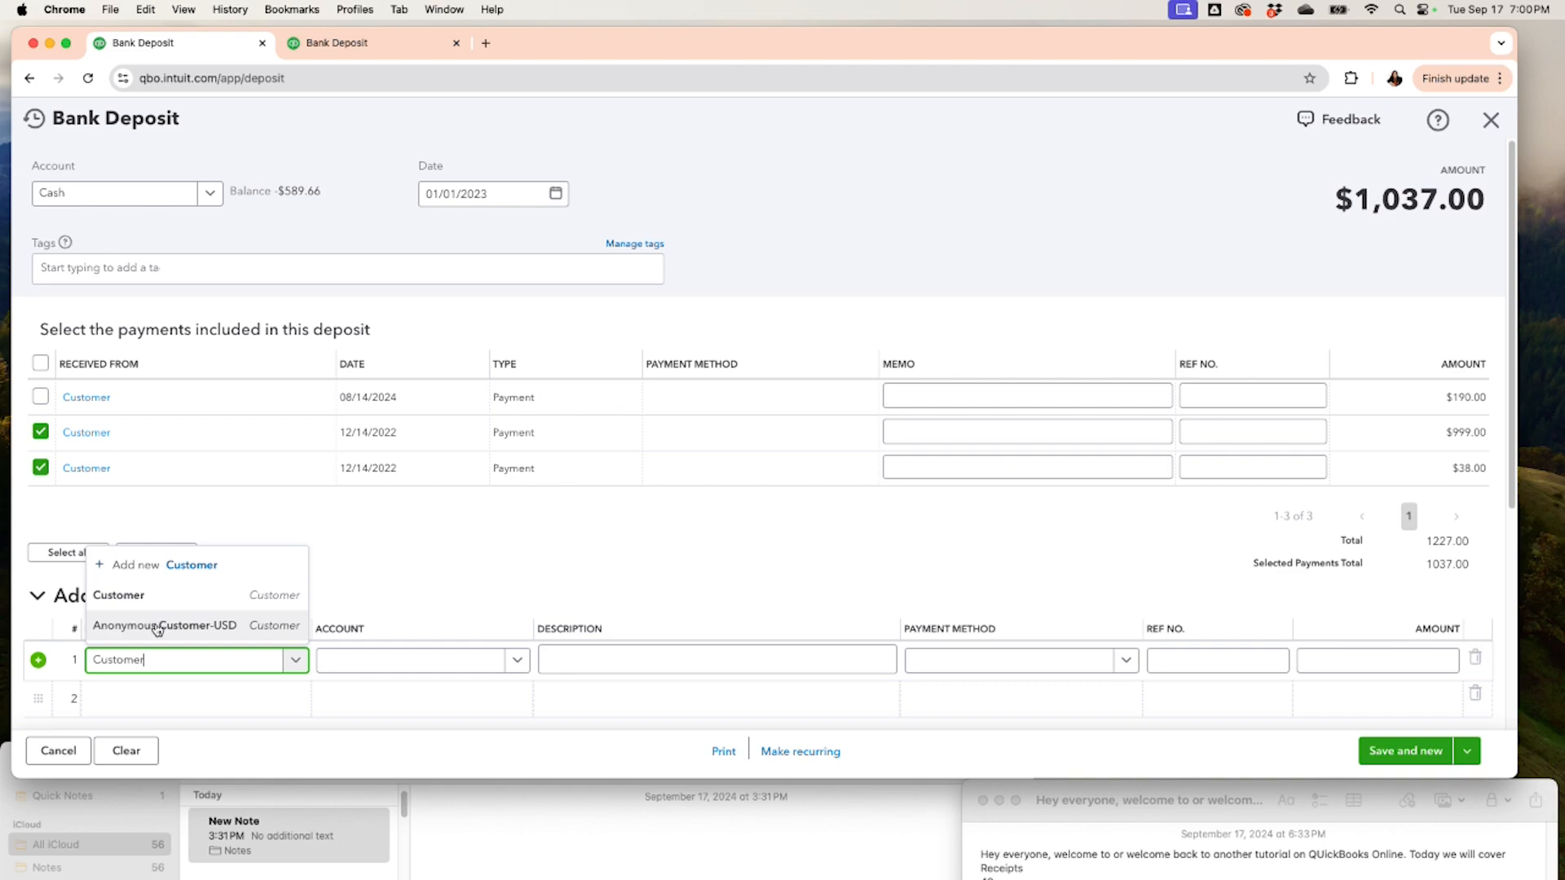
click(147, 595)
click(421, 673)
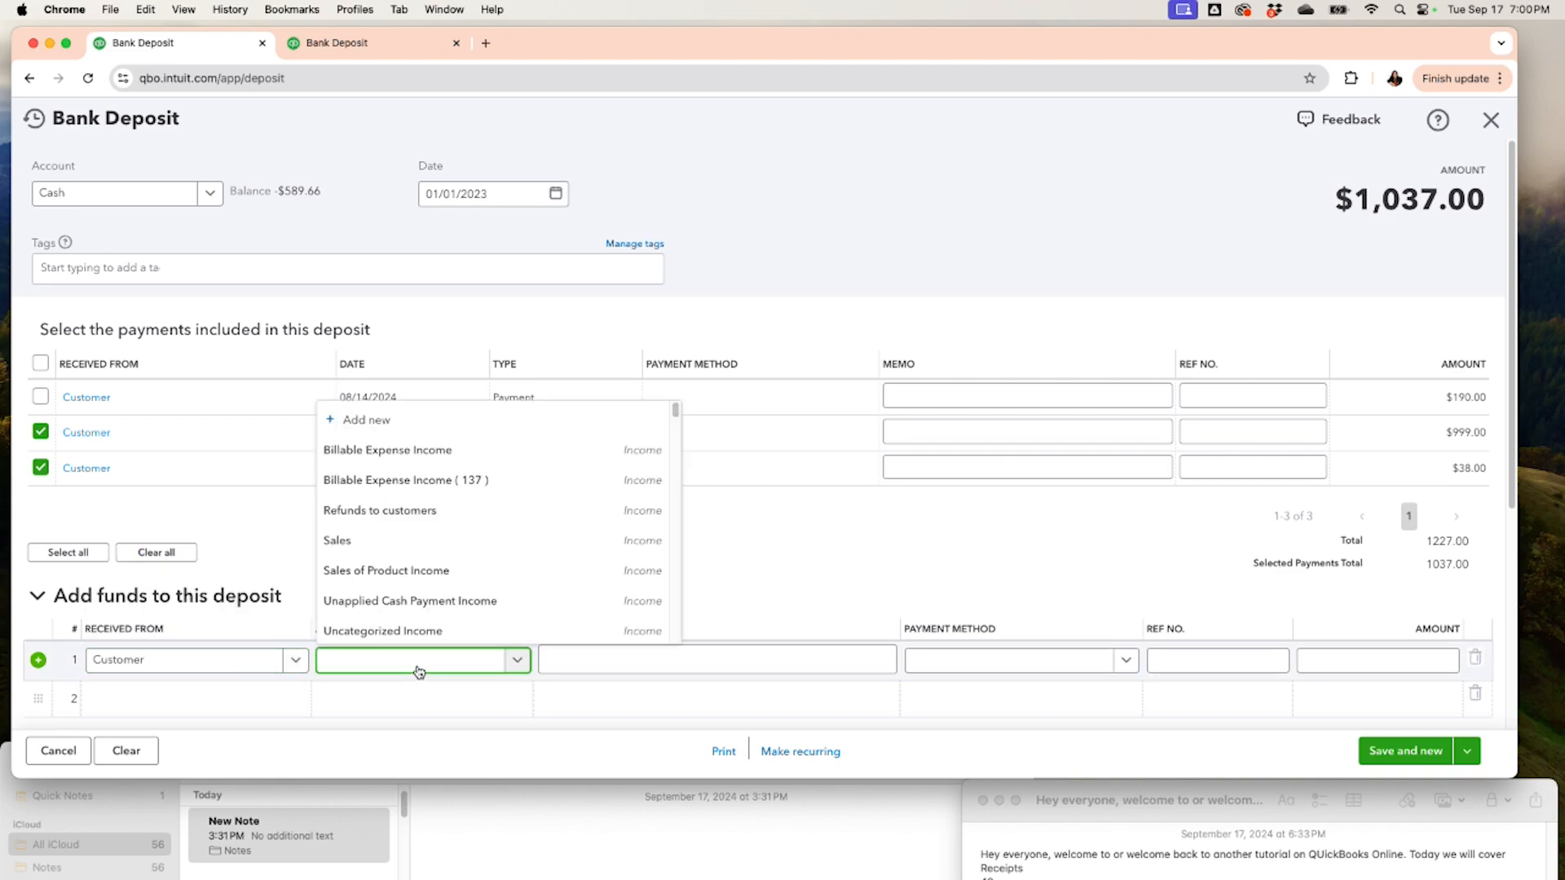
text(retained)
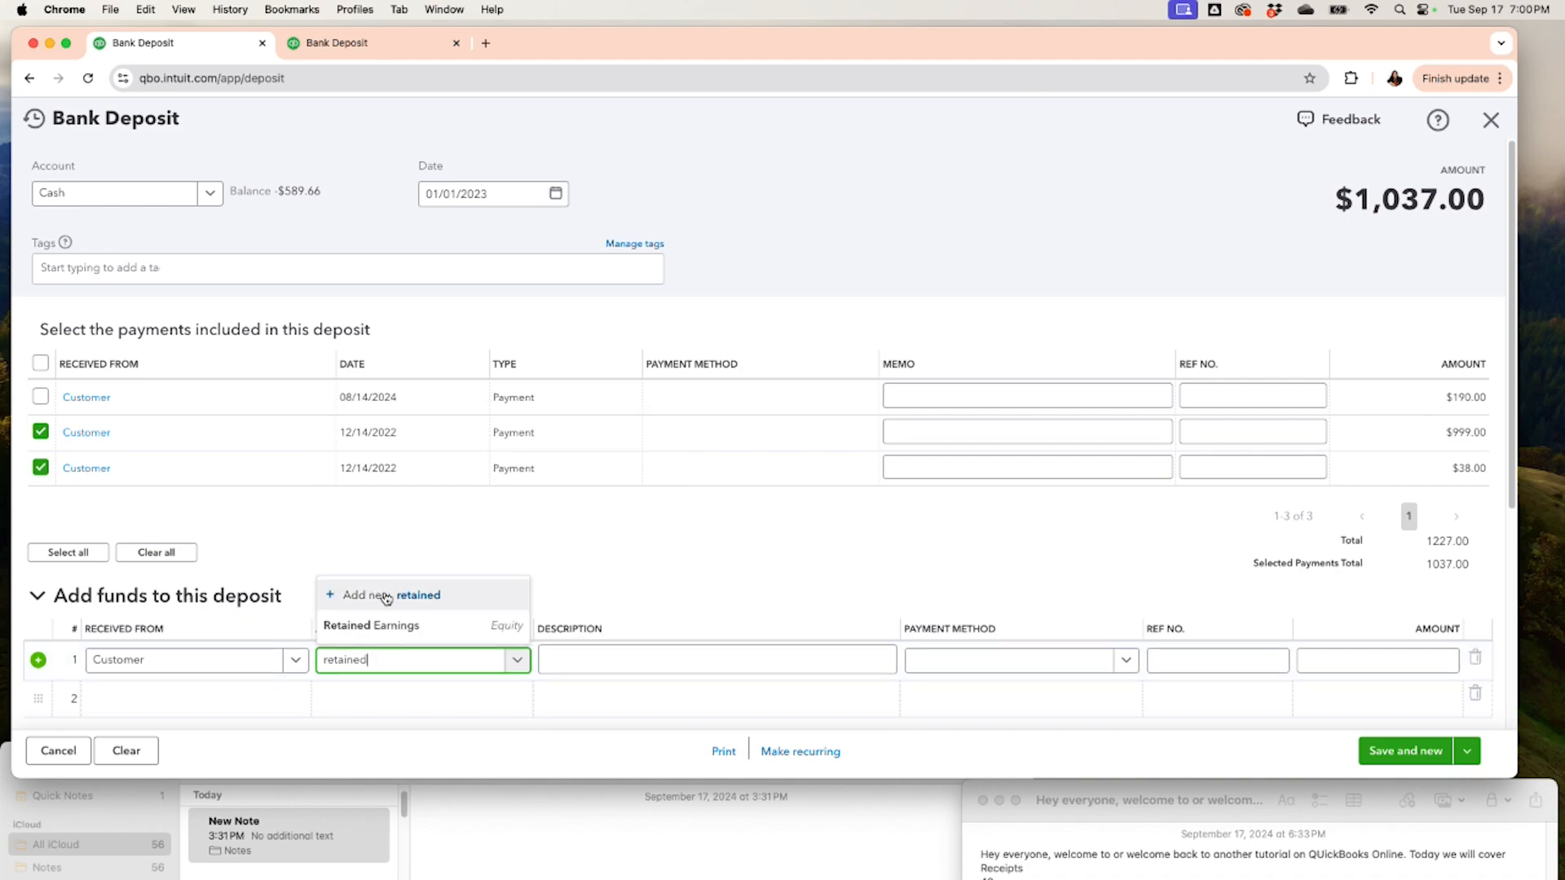
click(375, 626)
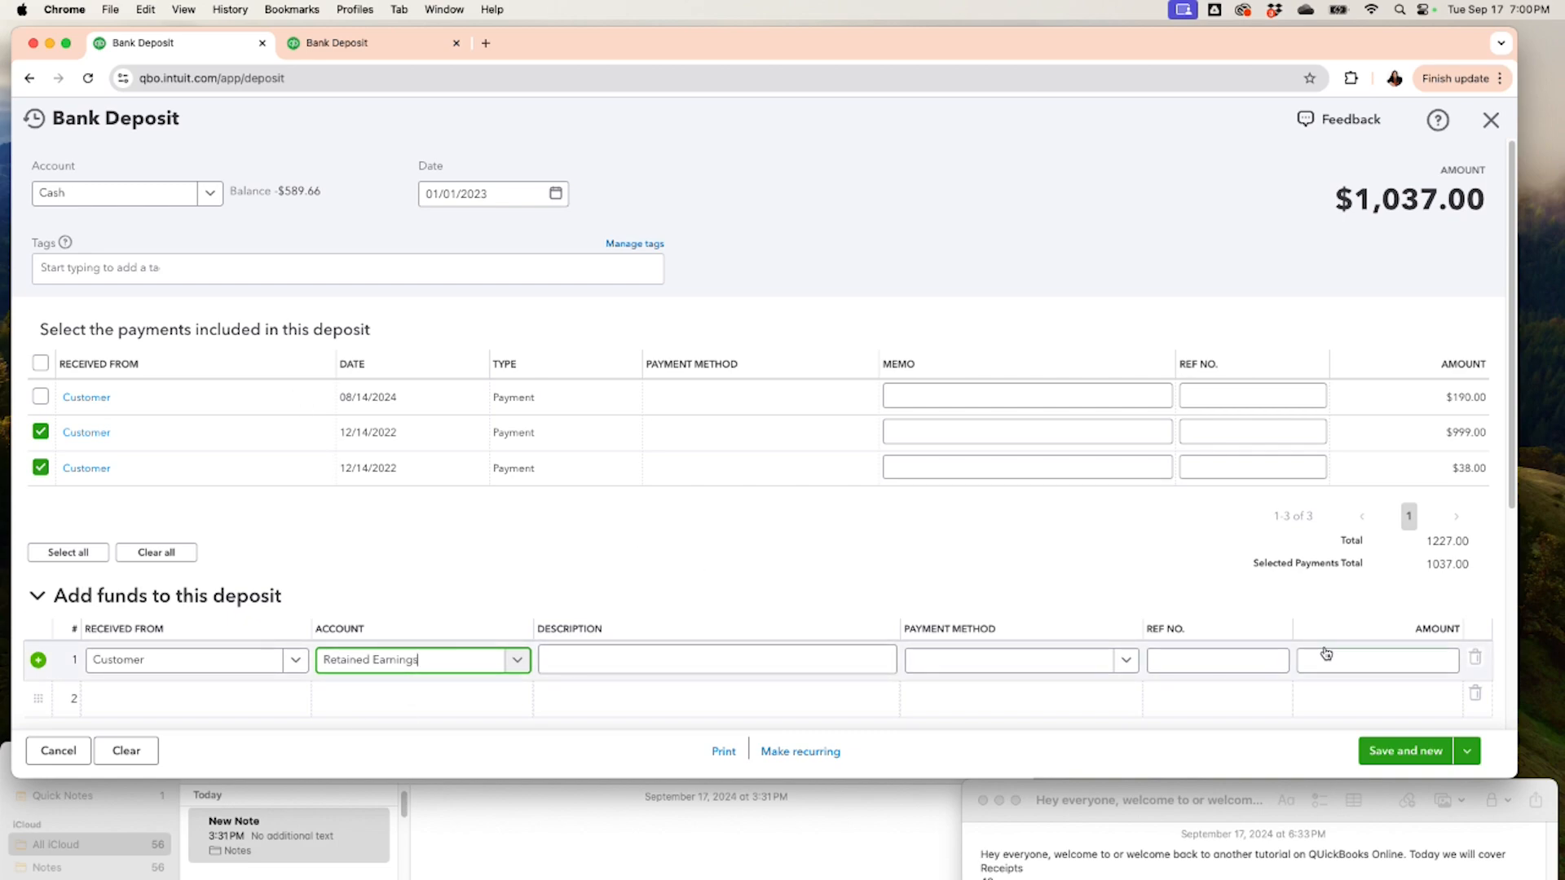
Step: Enter -1037.00 as the amount of the Retained Earnings line to offset the selected payments
click(1368, 660)
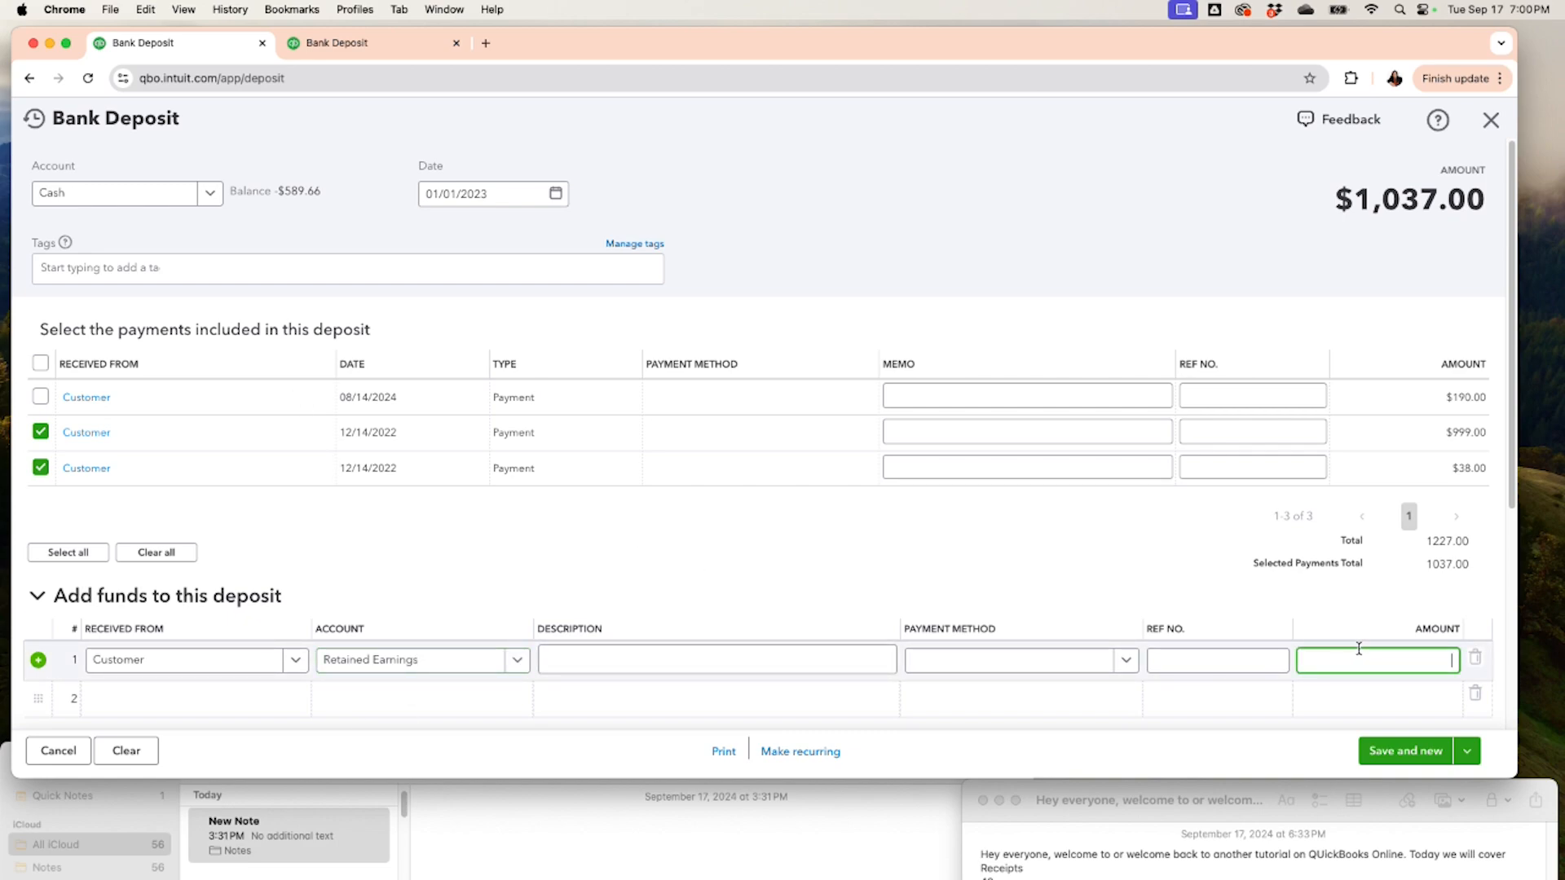
text(-)
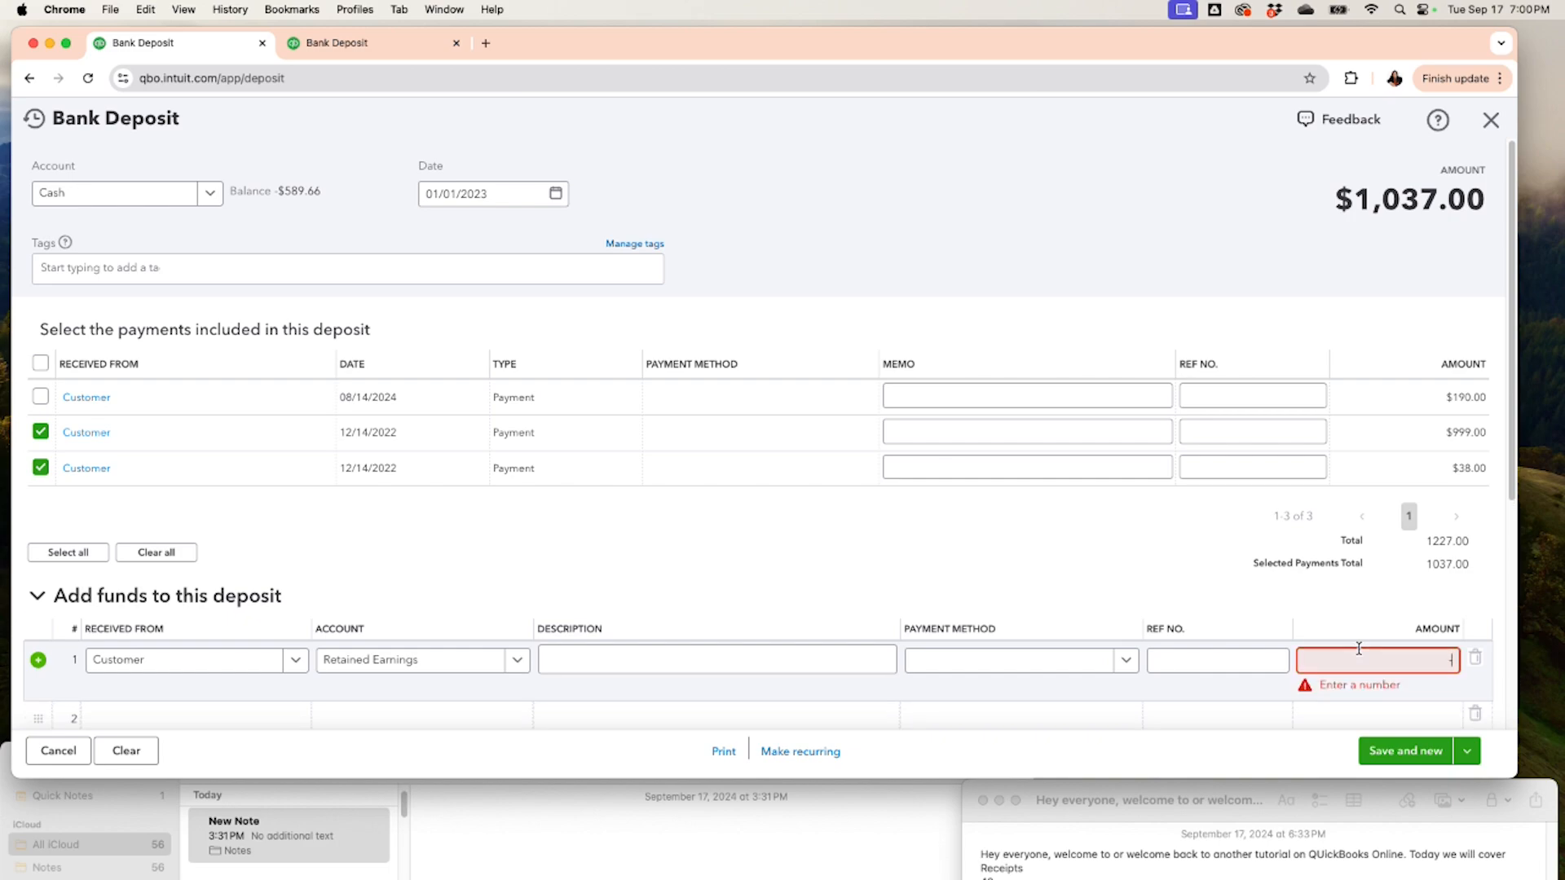
text(1037.00)
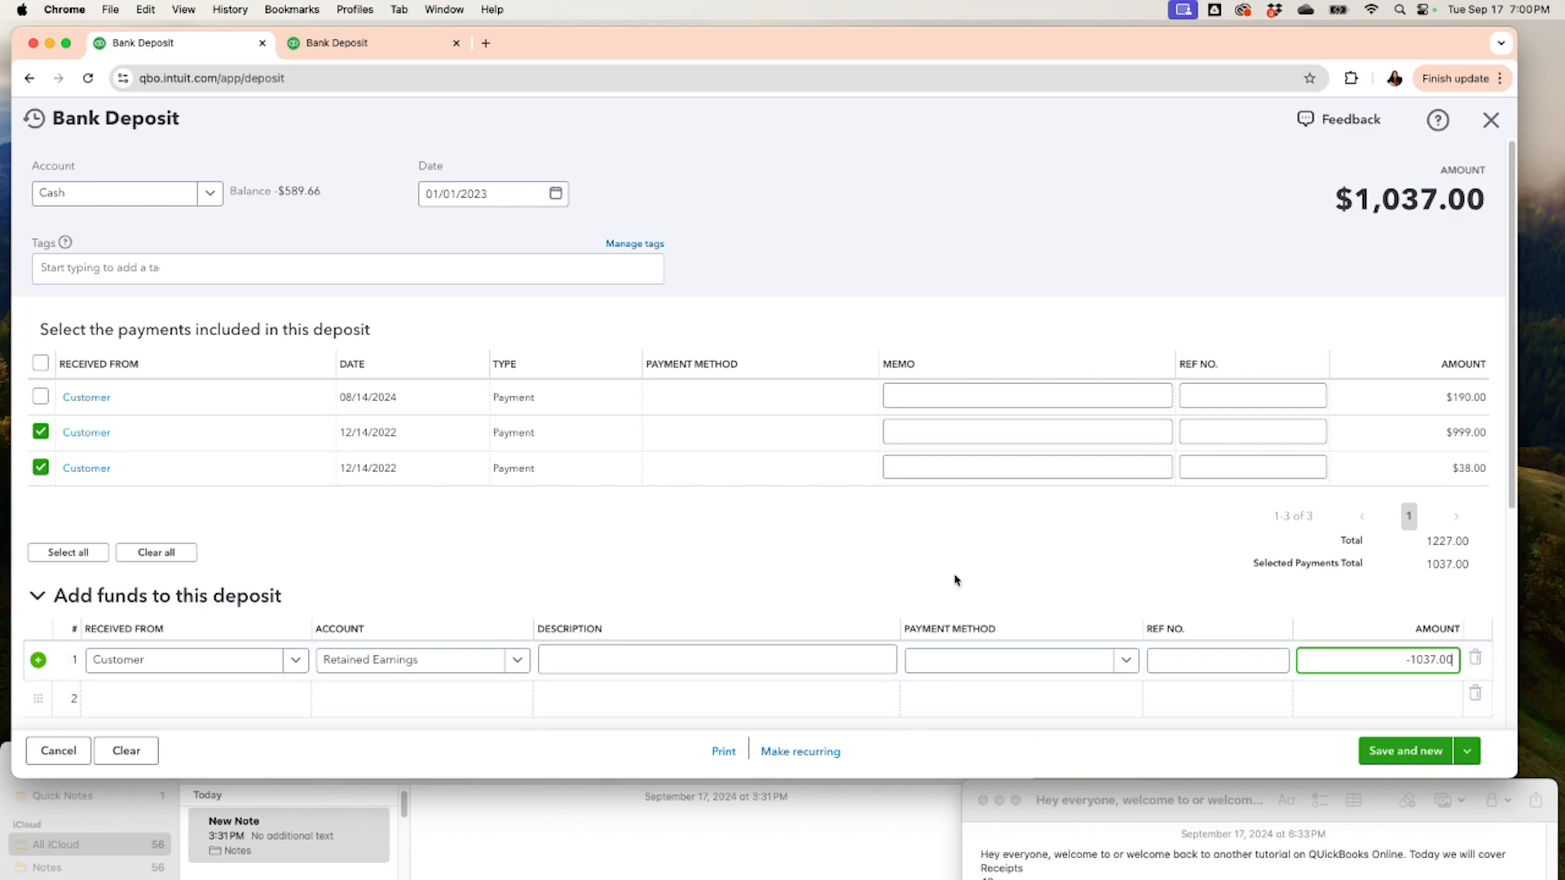
scroll(958, 570, down, 3)
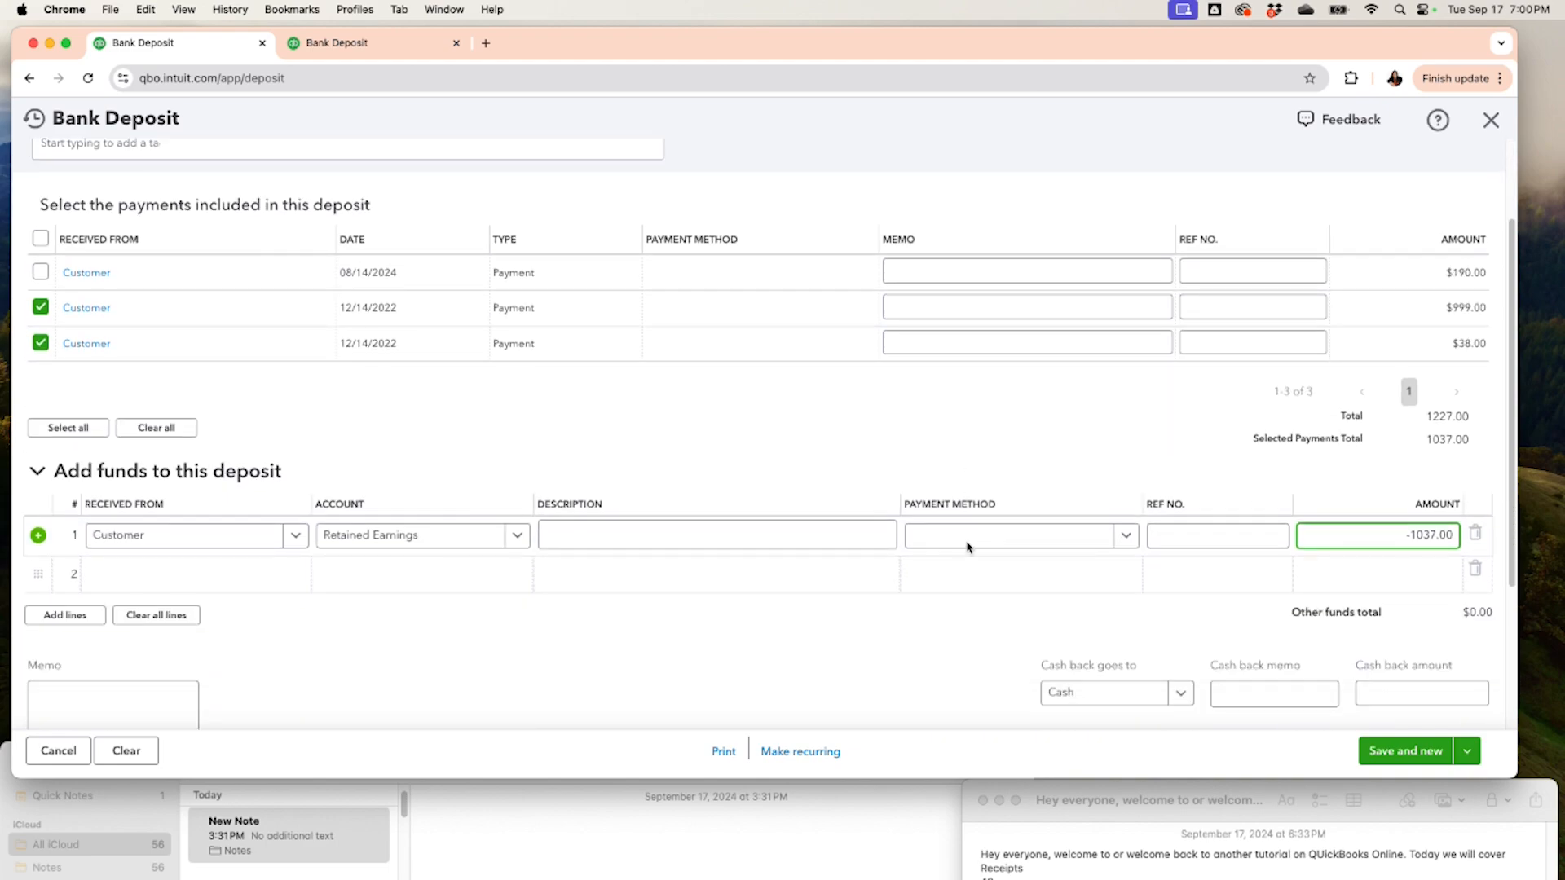
click(768, 672)
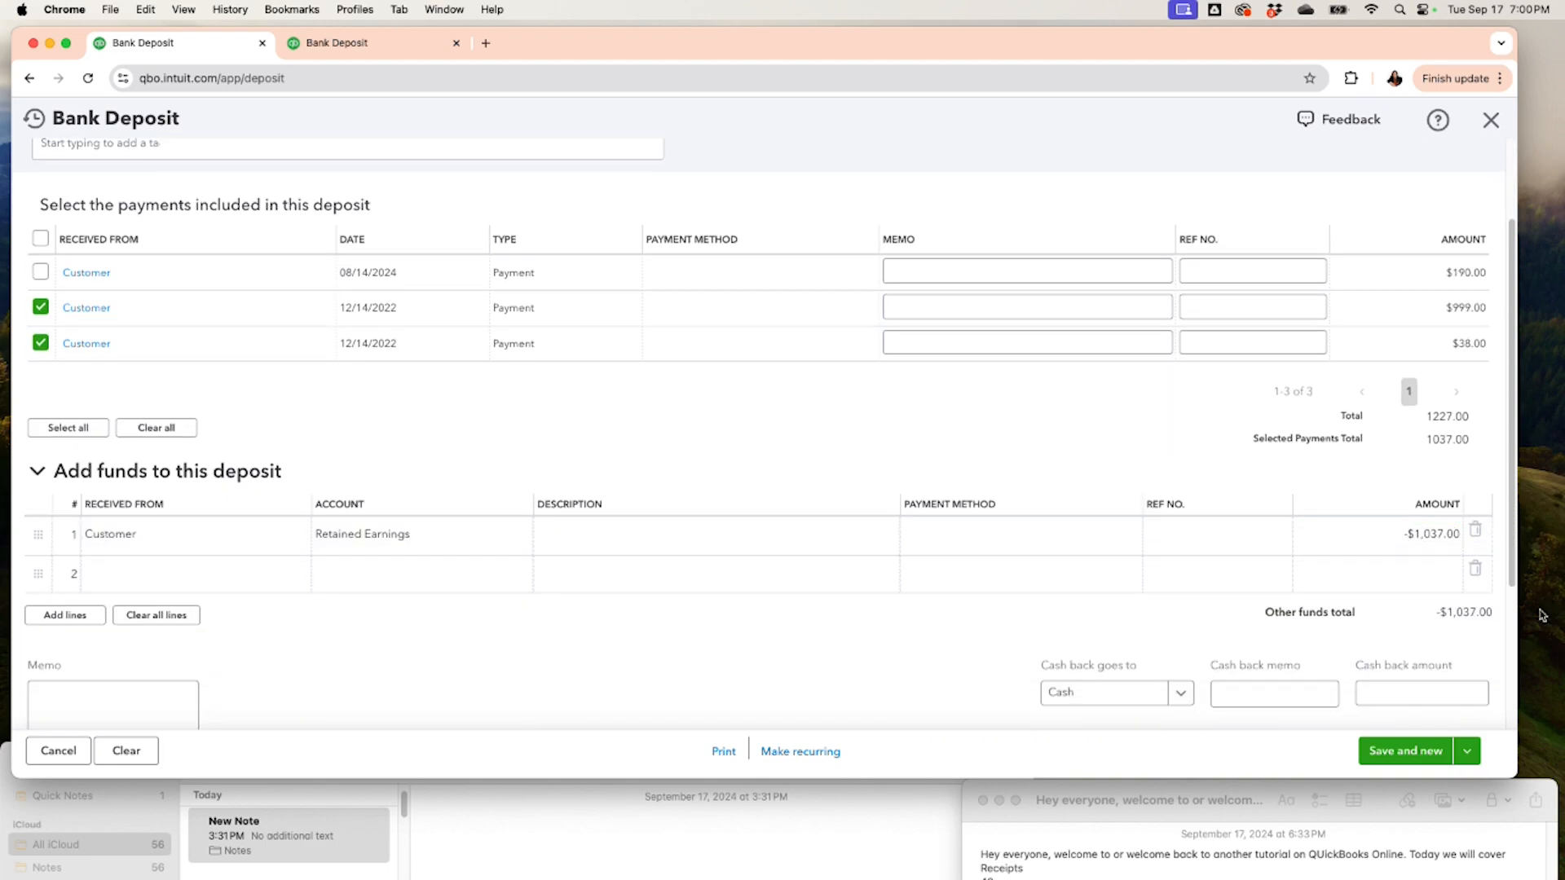
Step: Review the Cash deposit's payments, offset line and total, and save it to start another new deposit
scroll(856, 595, down, 3)
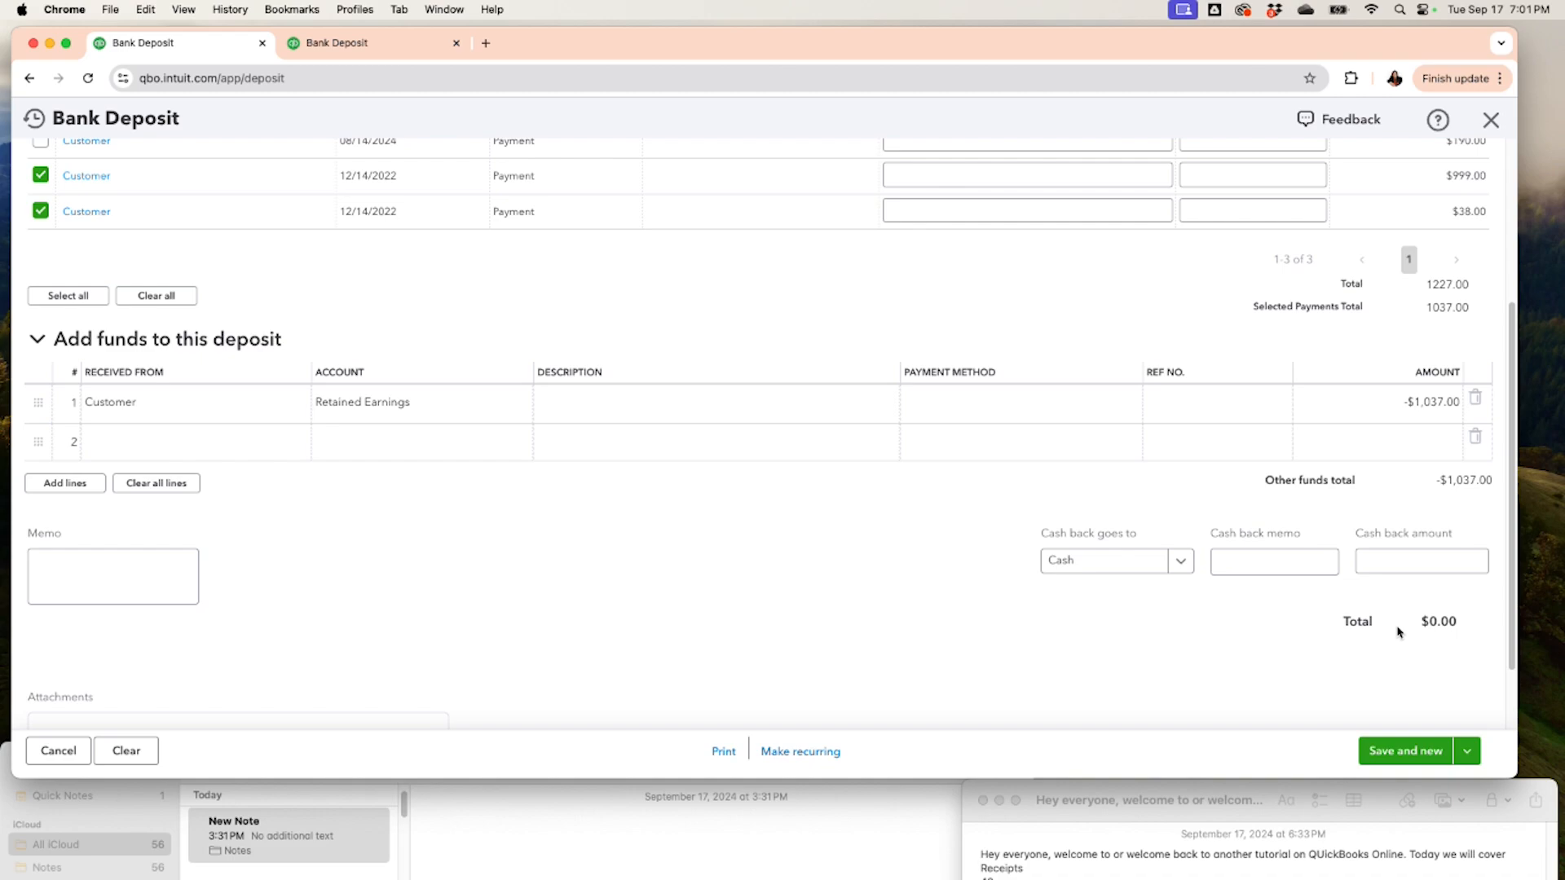
scroll(681, 467, up, 5)
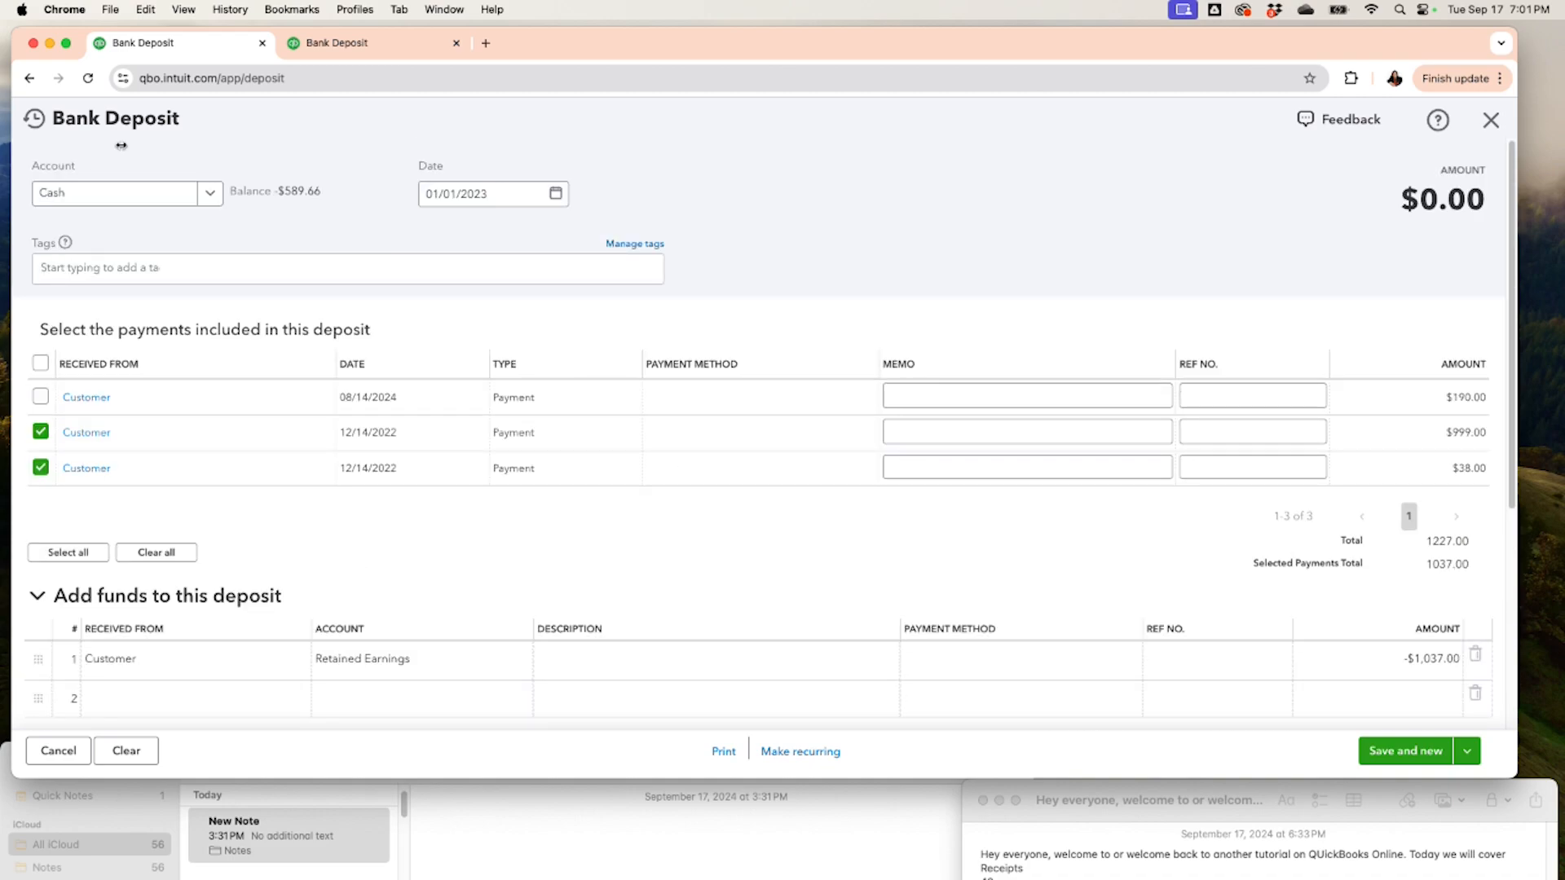
scroll(887, 572, down, 6)
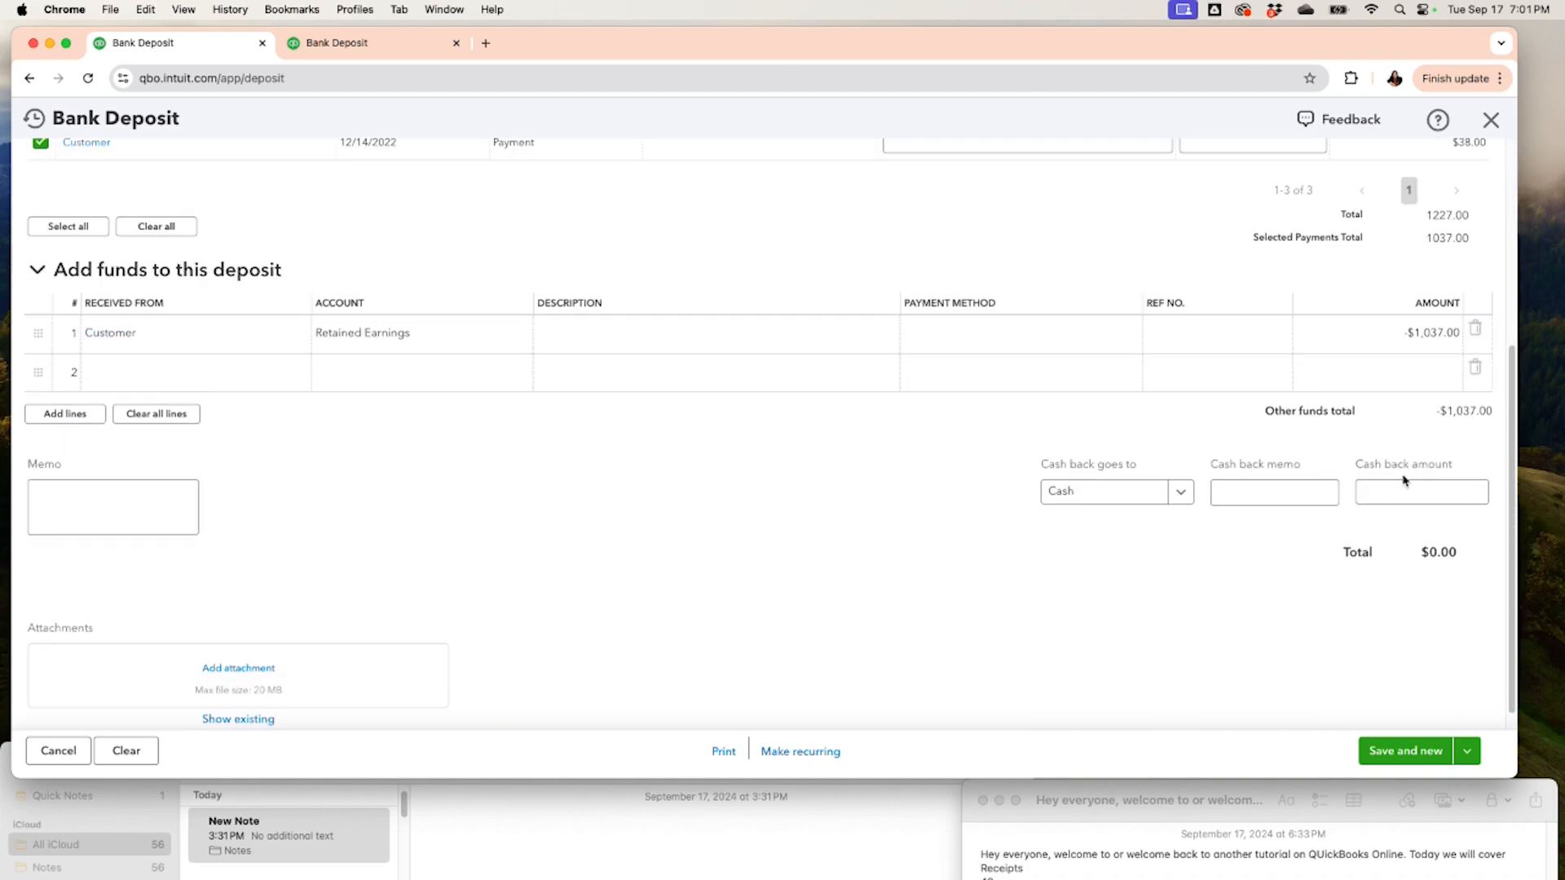
scroll(622, 500, up, 6)
scroll(390, 426, down, 5)
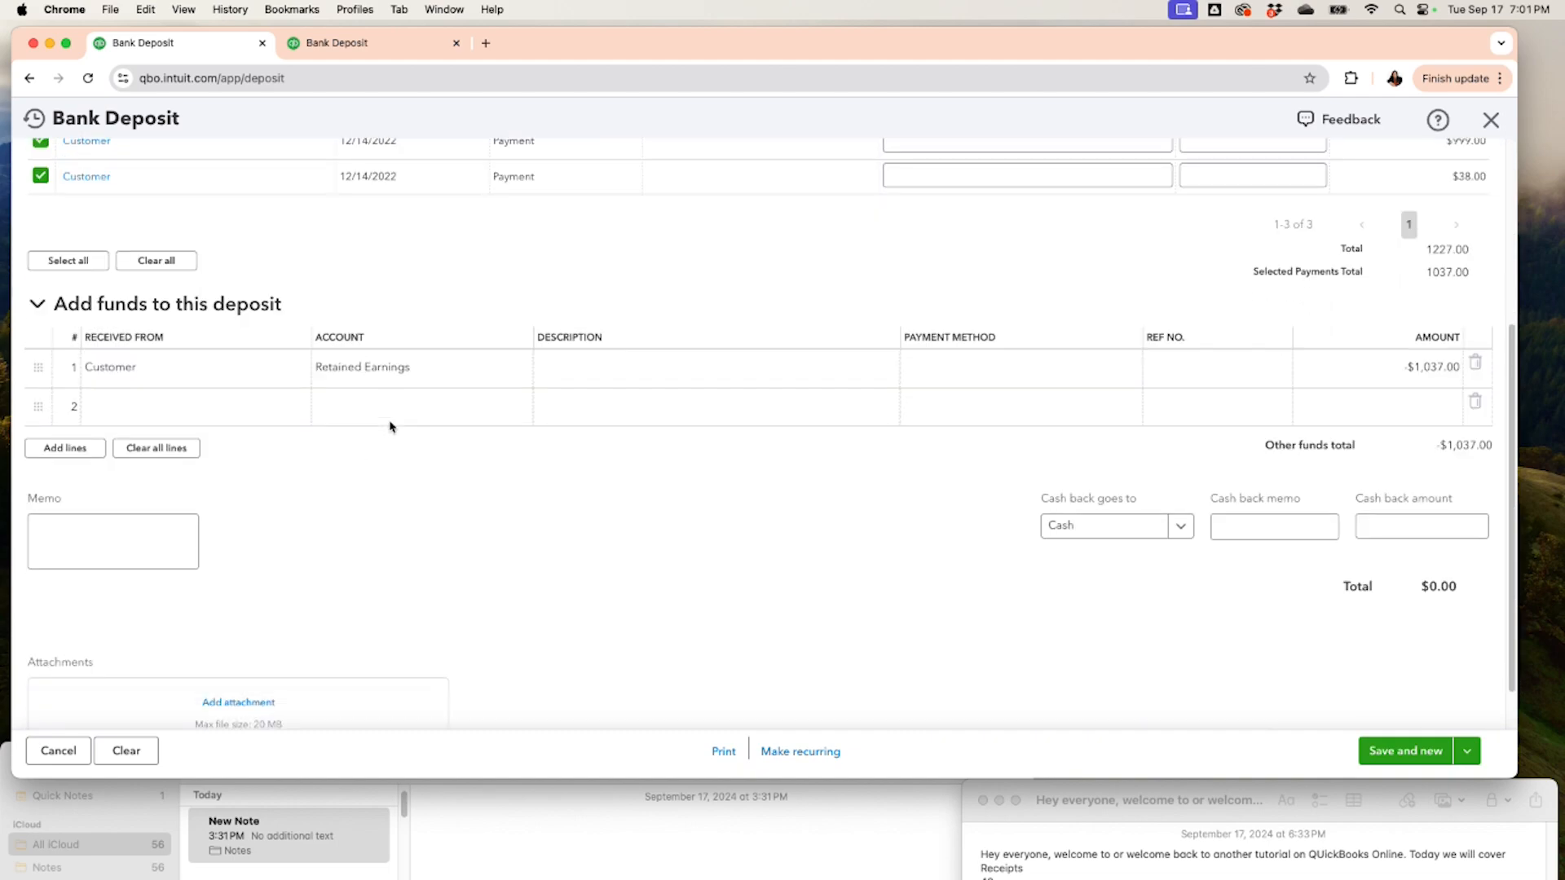
scroll(388, 423, up, 3)
scroll(392, 424, down, 4)
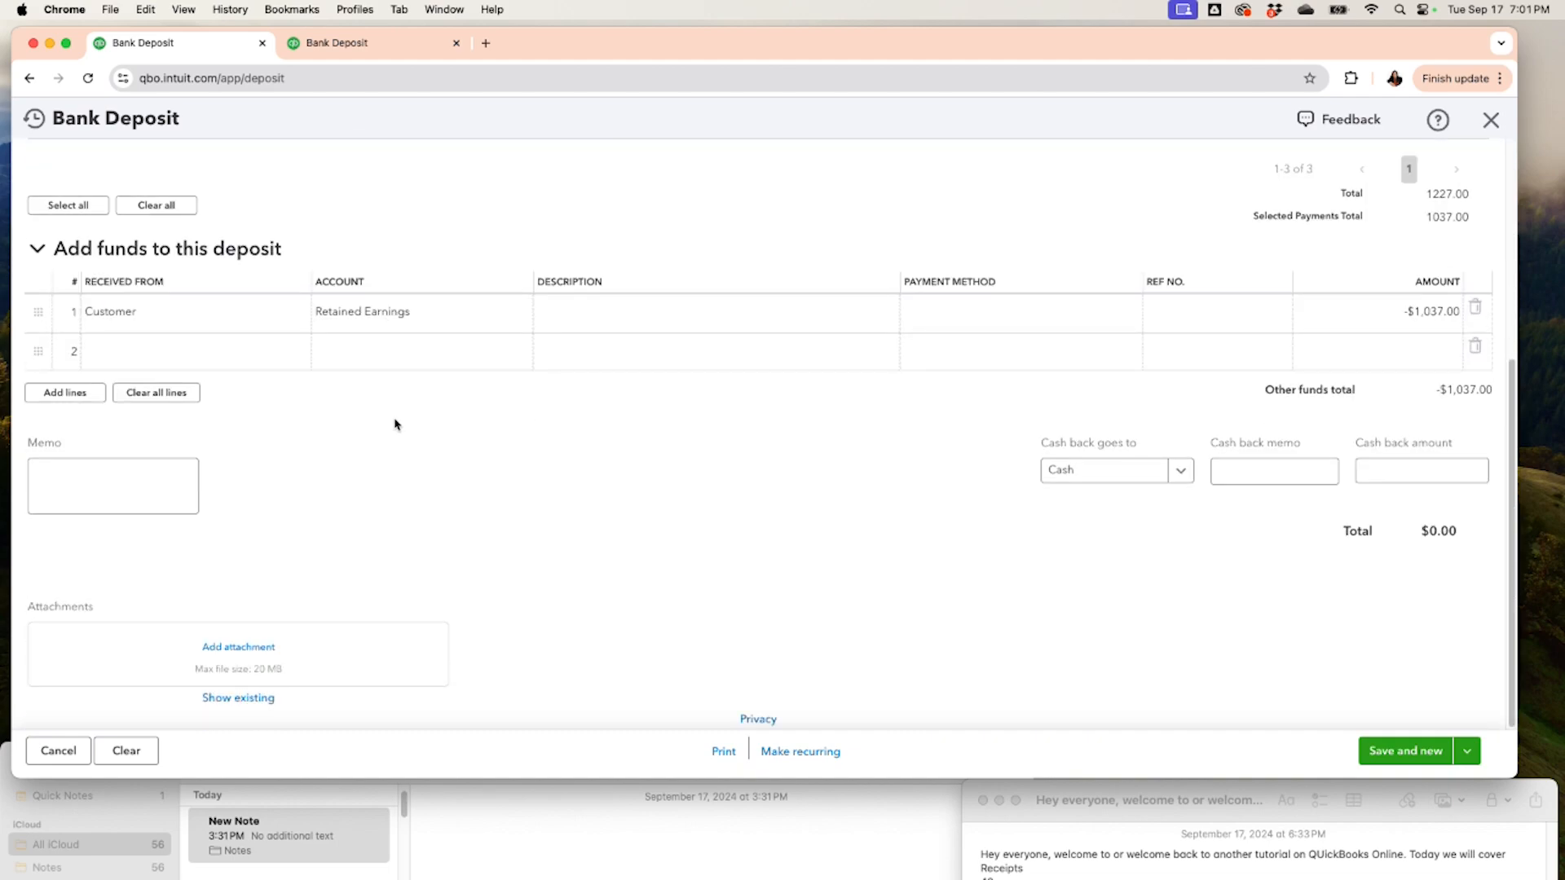
scroll(395, 425, up, 4)
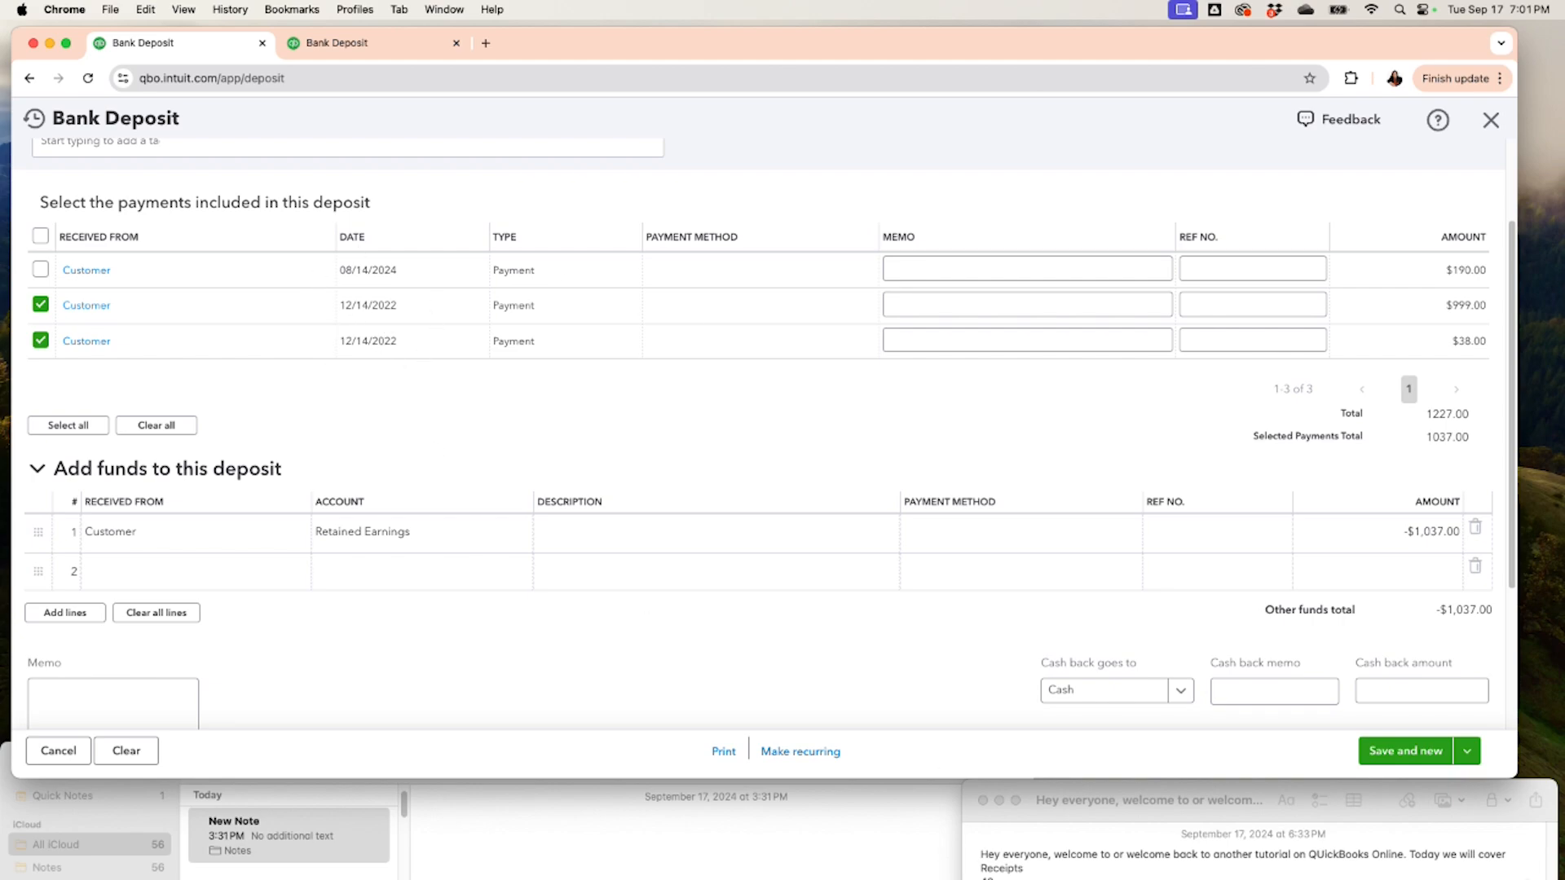
click(1379, 754)
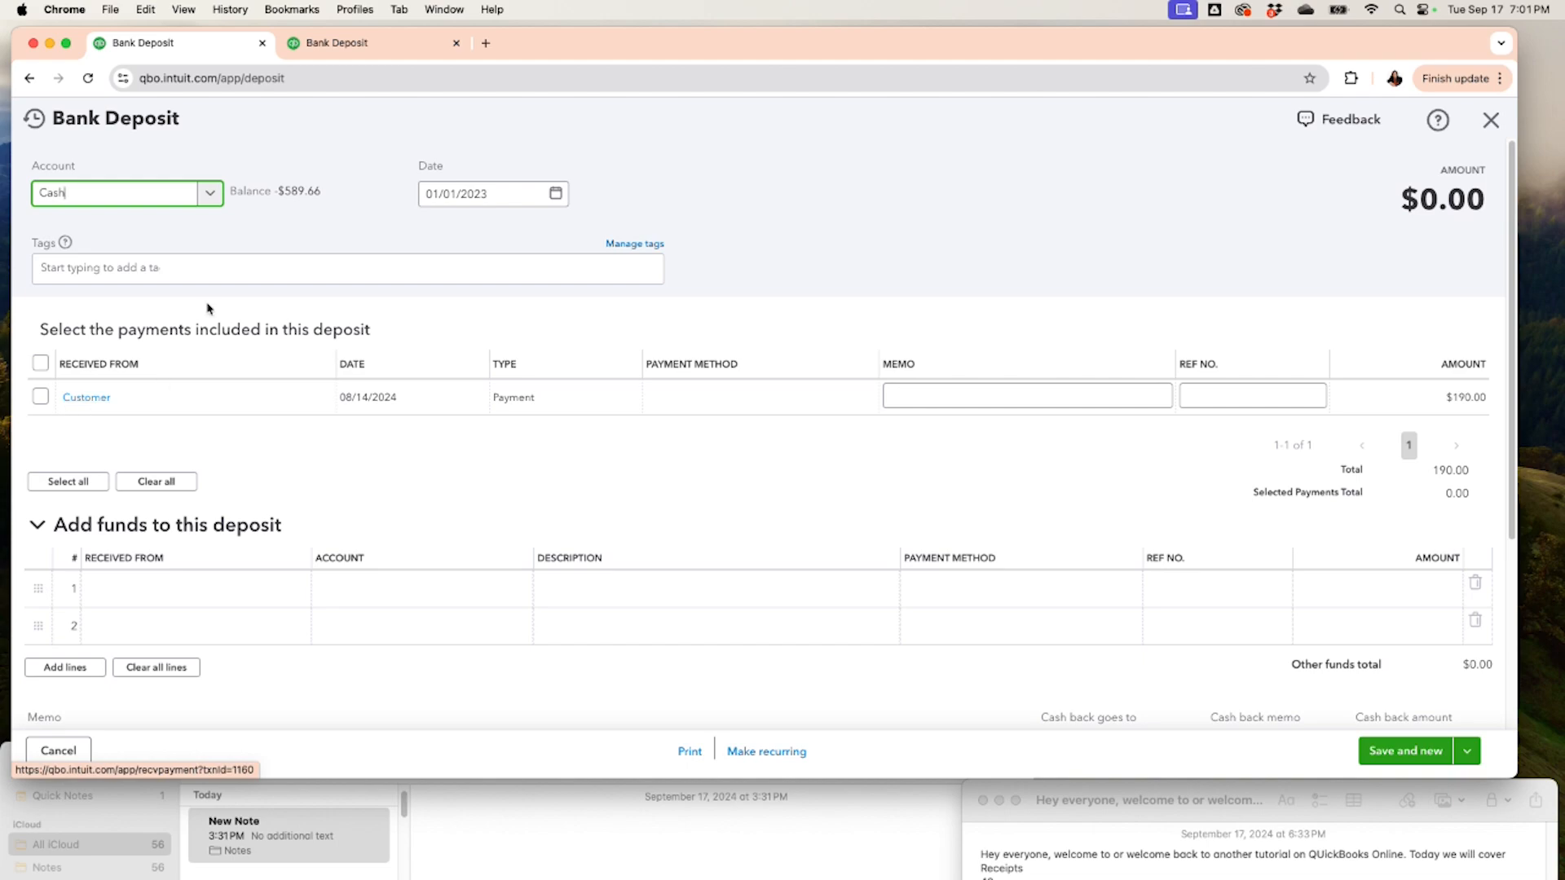
Step: Include the $190.00 customer payment in the new deposit and set the deposit date to 08/14/2024
click(39, 398)
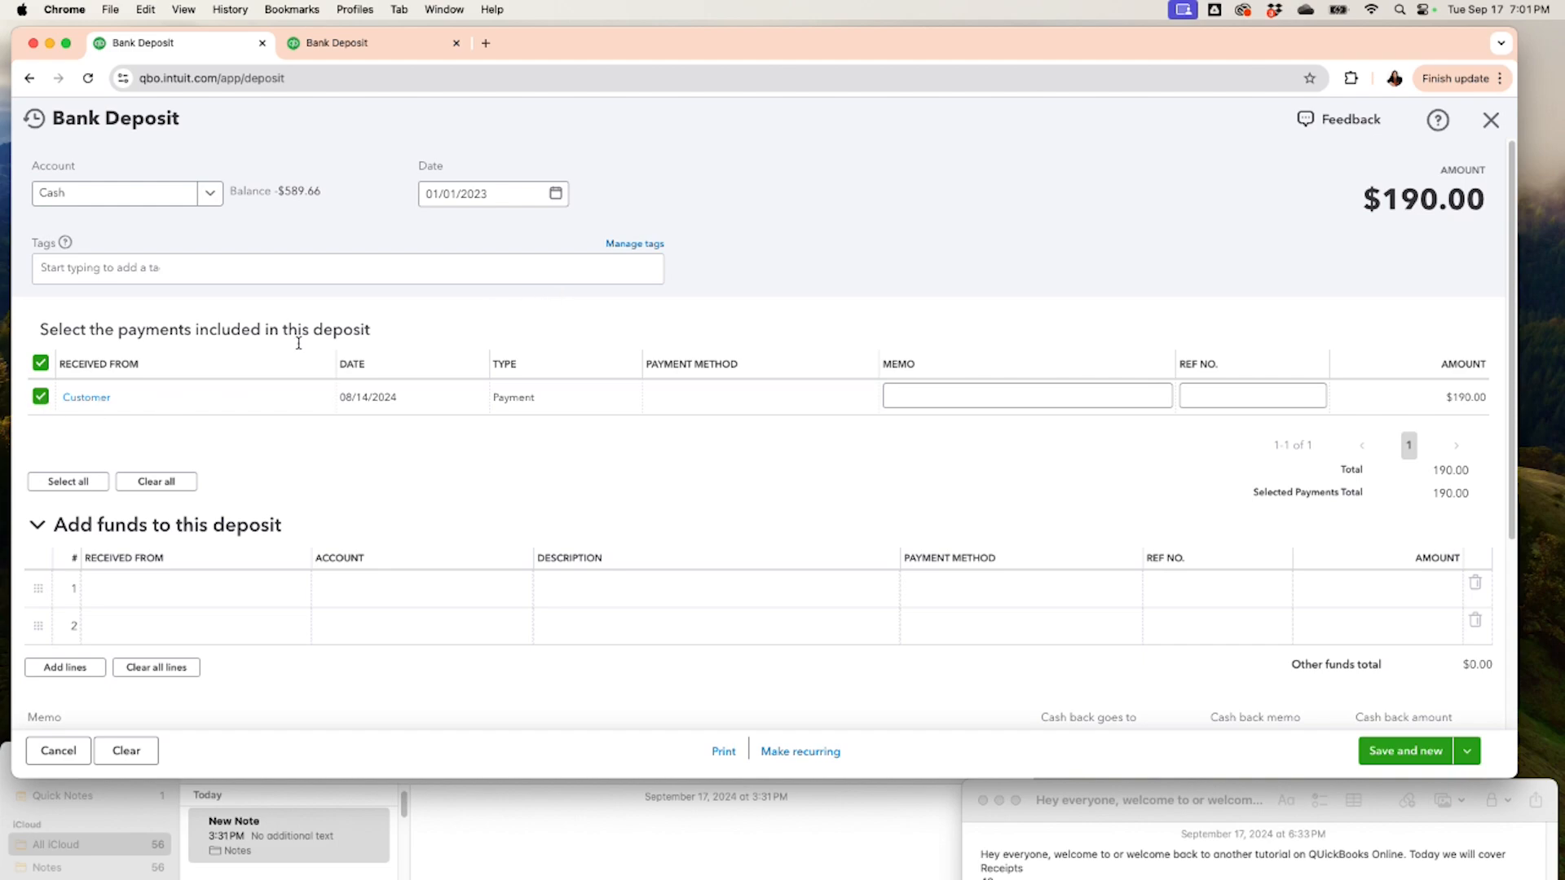
click(556, 193)
double_click(595, 241)
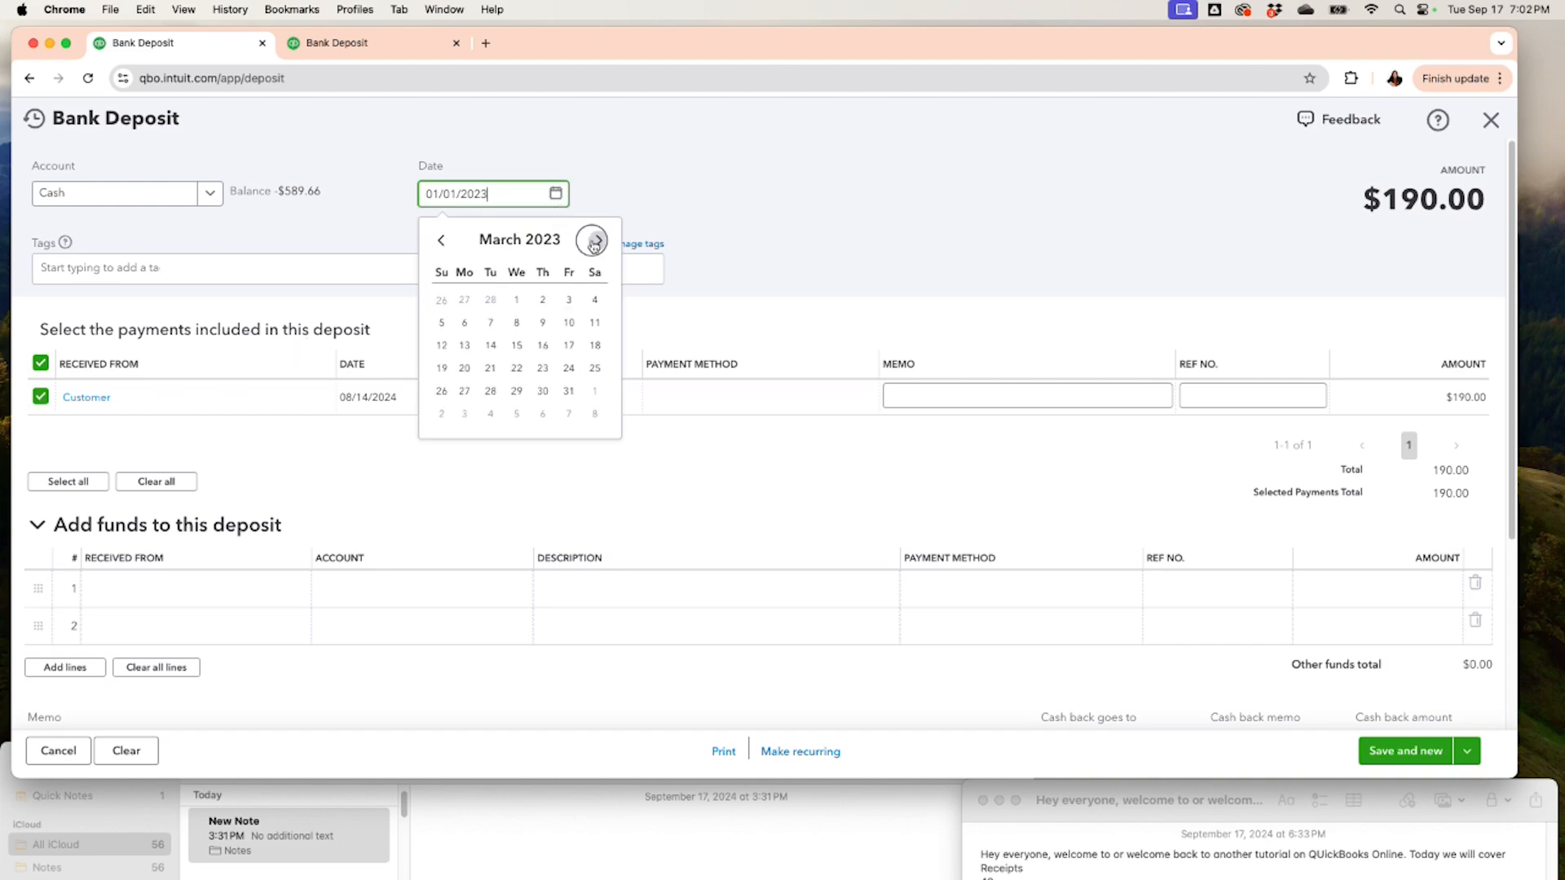
double_click(595, 241)
triple_click(595, 241)
double_click(595, 240)
click(595, 241)
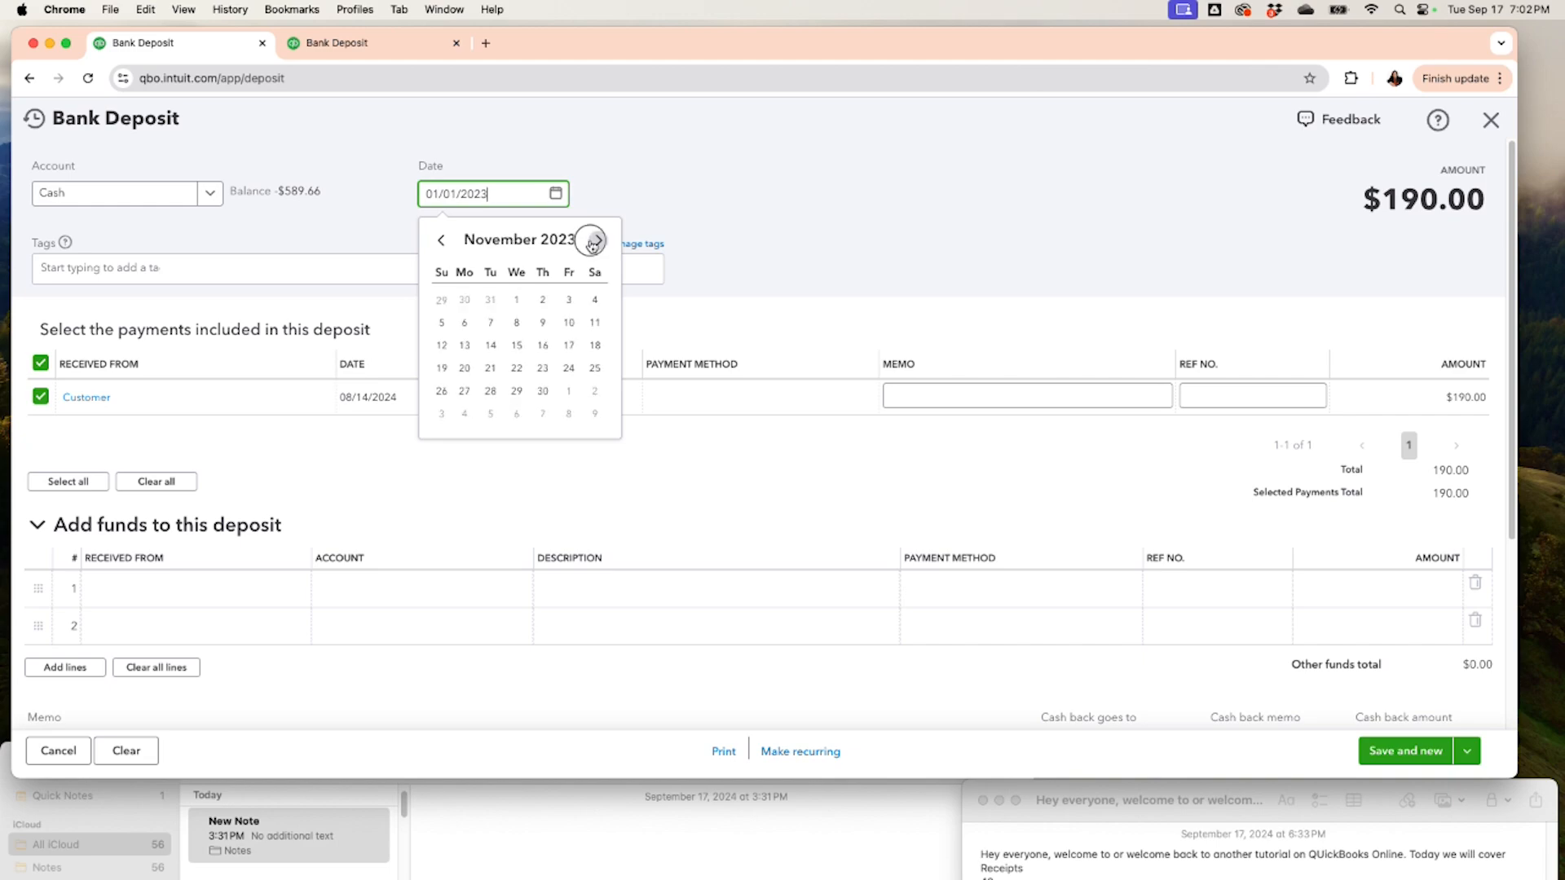
double_click(595, 242)
click(595, 241)
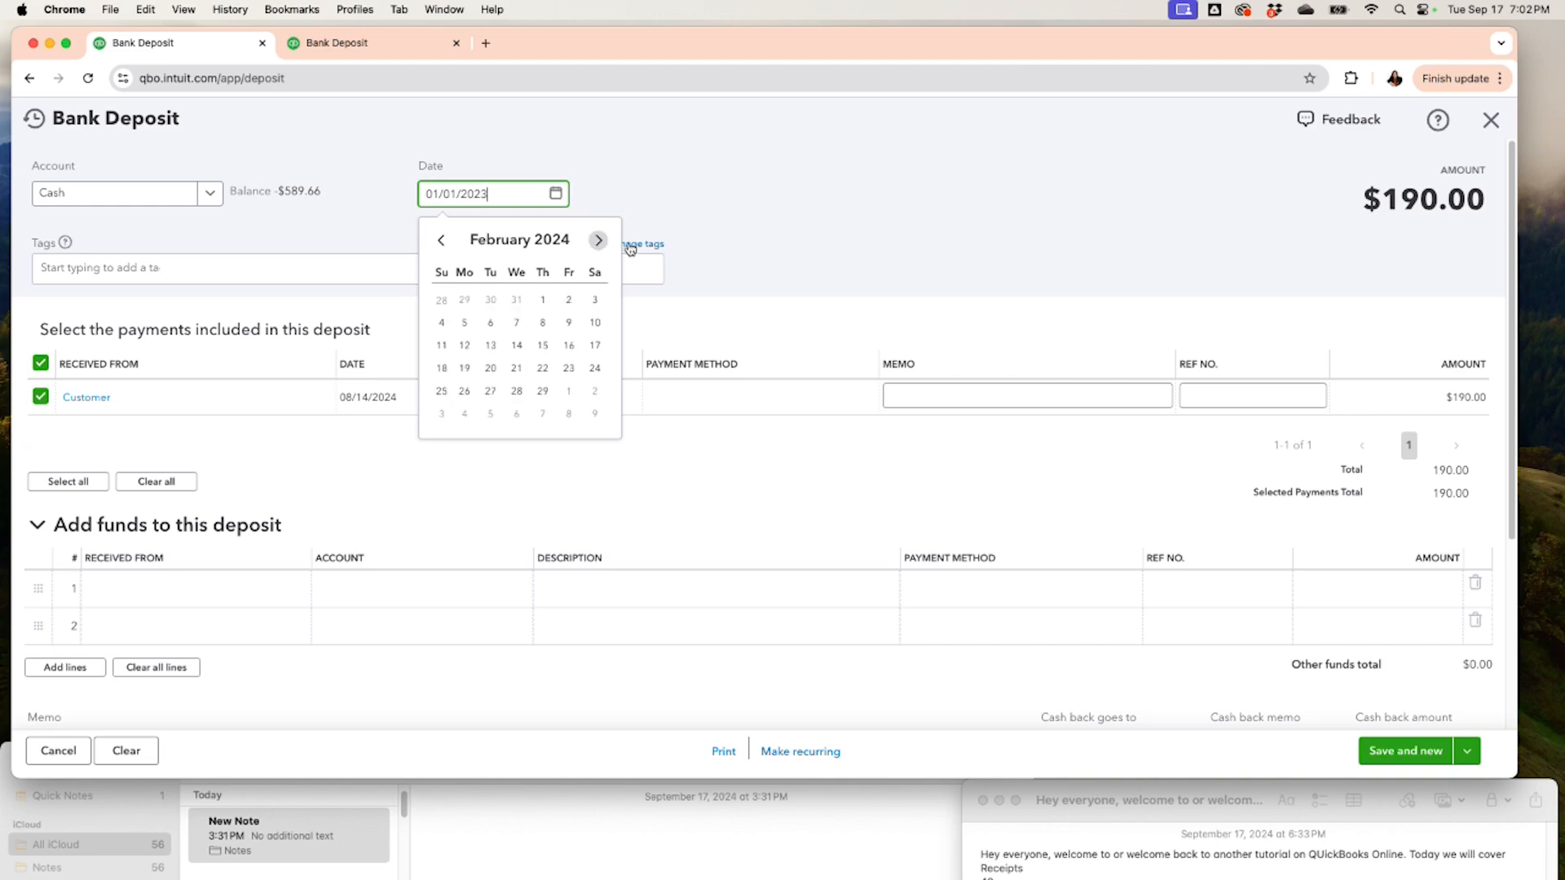
double_click(599, 241)
click(600, 241)
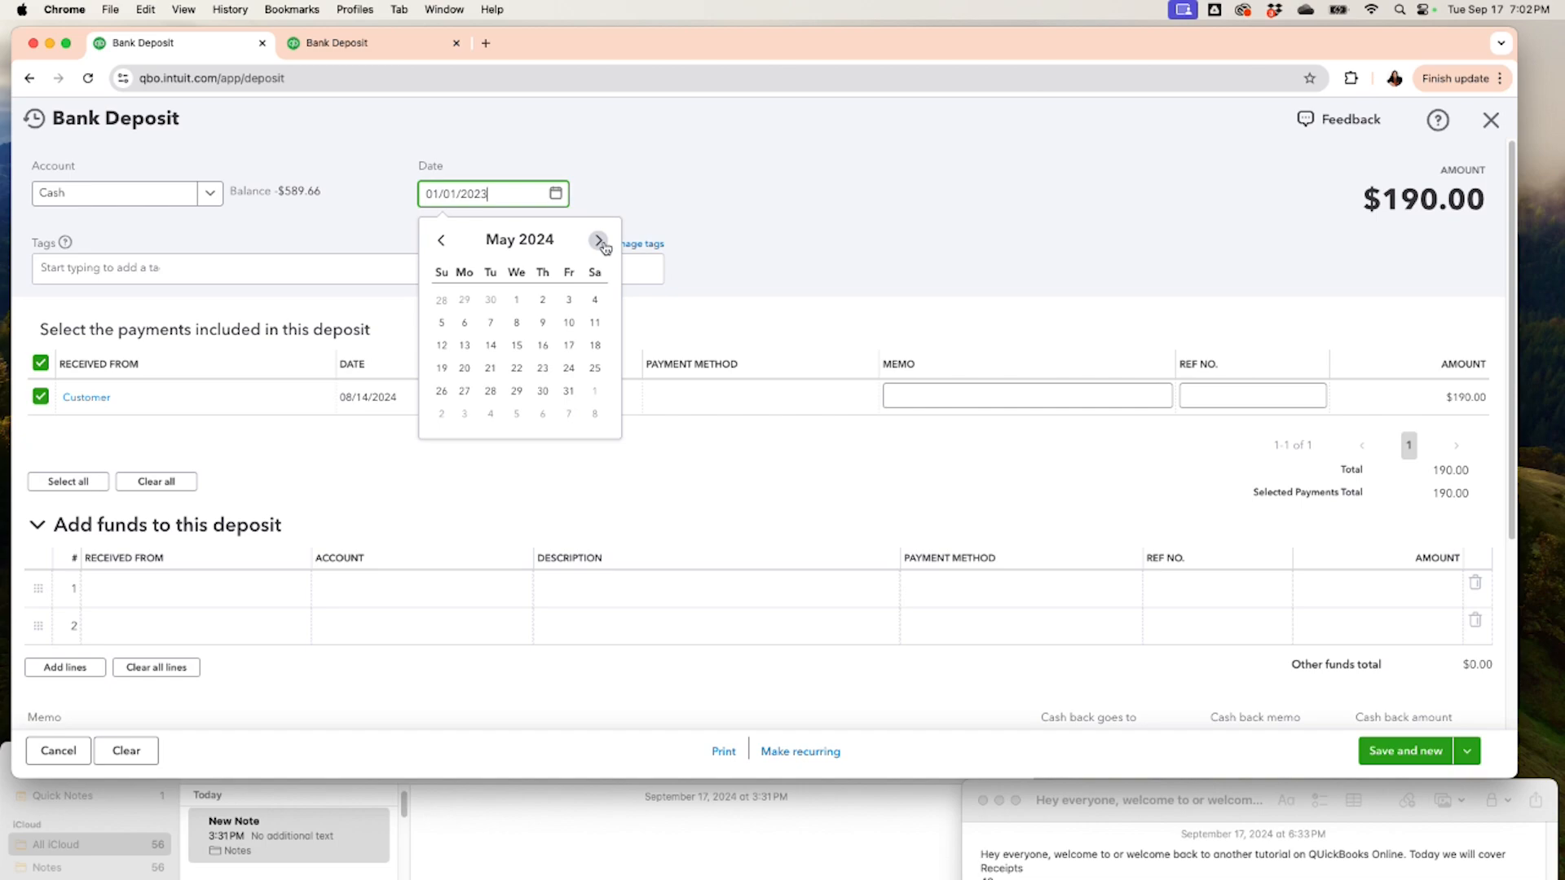
click(600, 242)
click(600, 241)
click(601, 242)
click(516, 347)
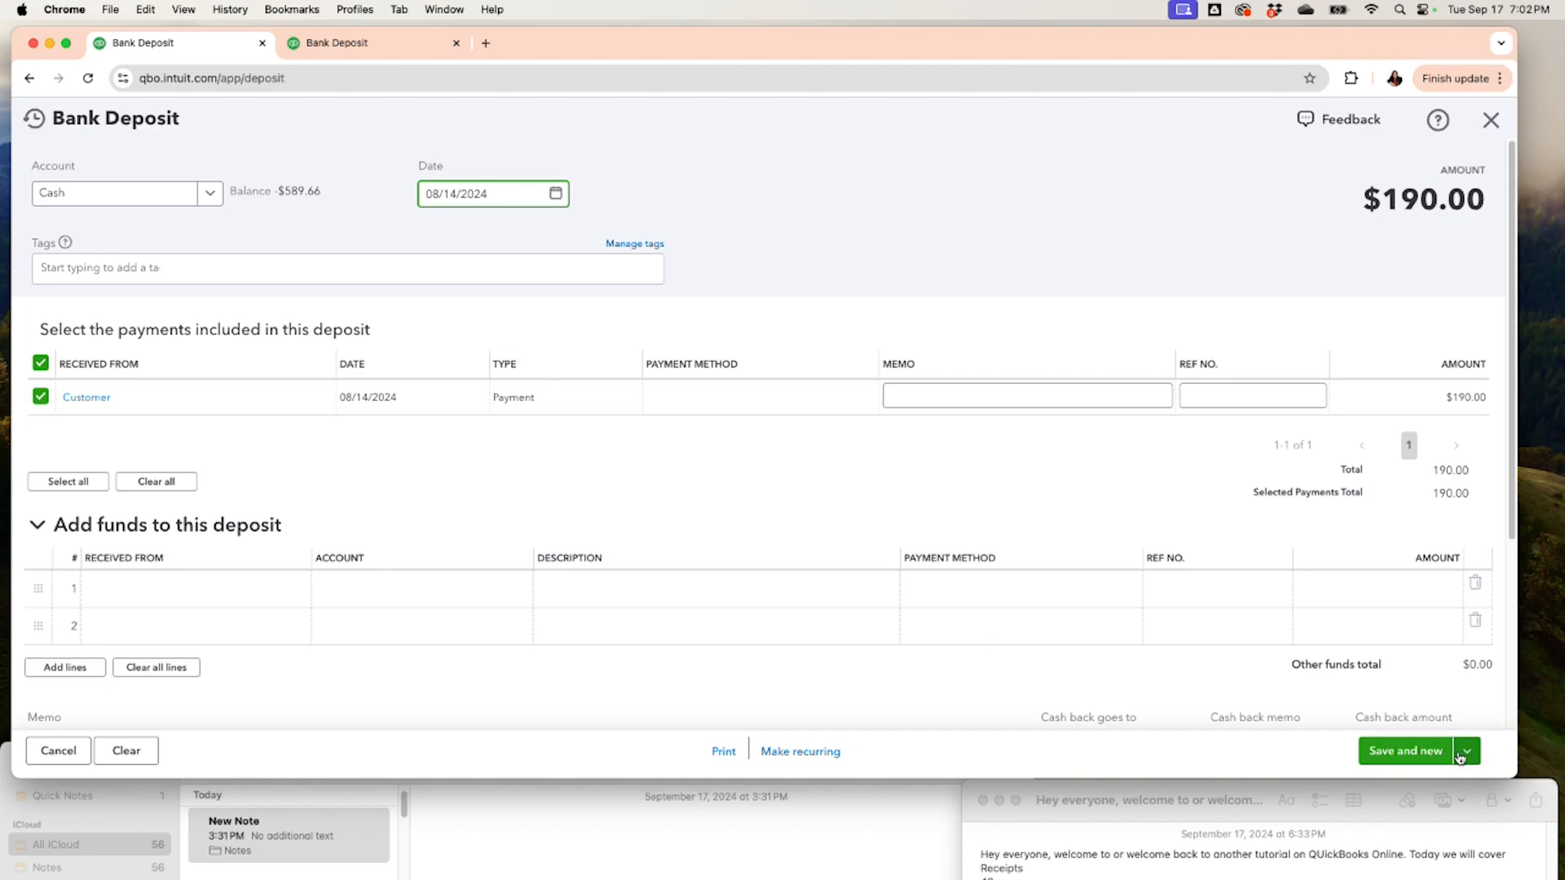
Step: Save and close the deposit, and show the Chase 123 account in the bank transactions
click(1465, 754)
click(1395, 710)
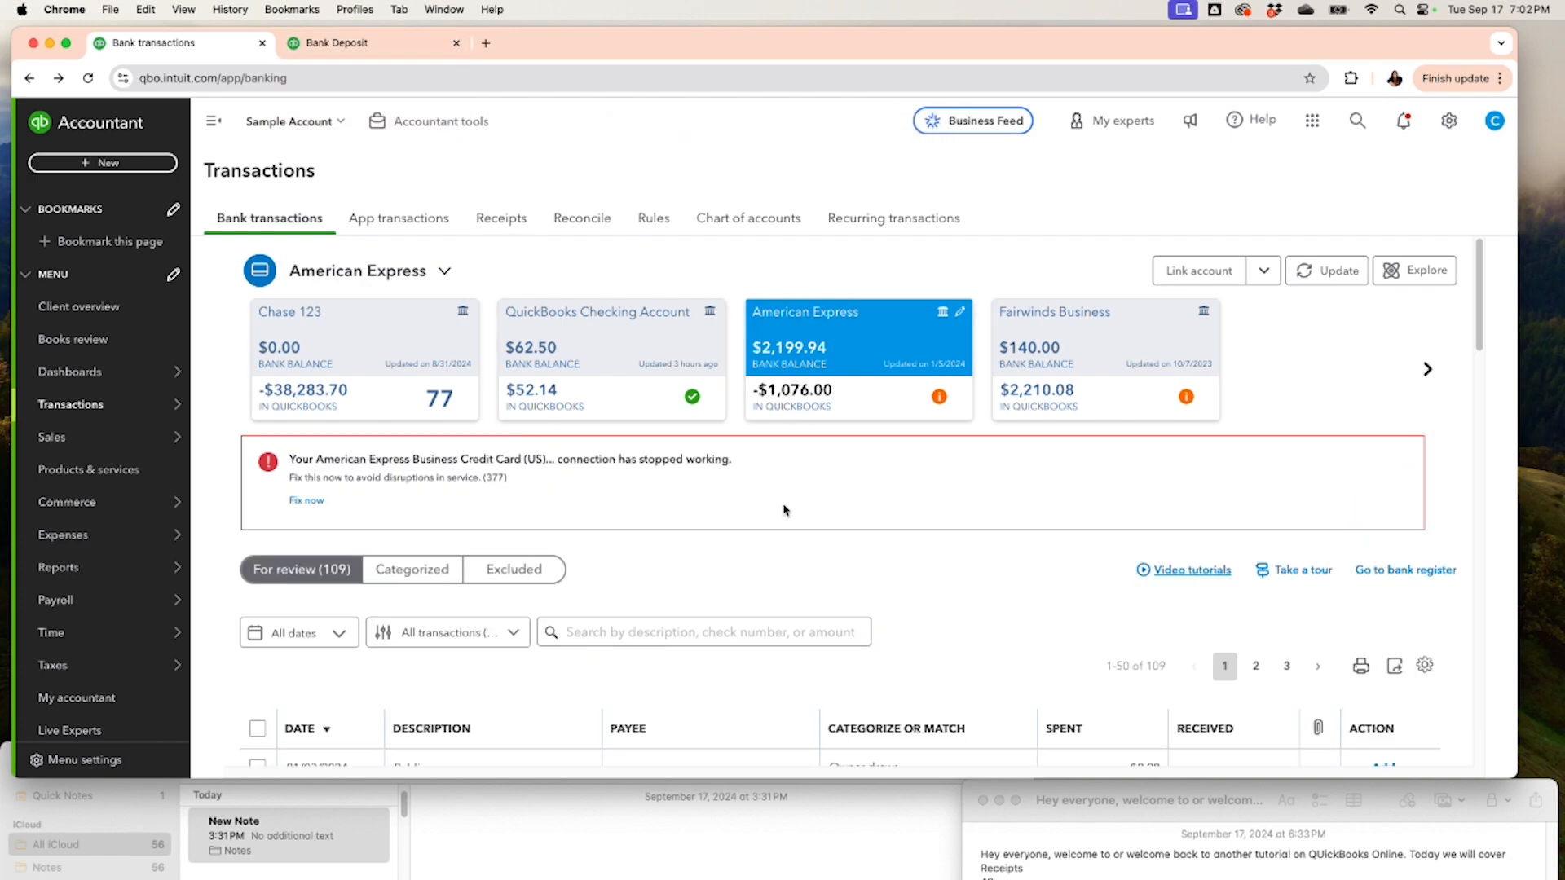
click(376, 394)
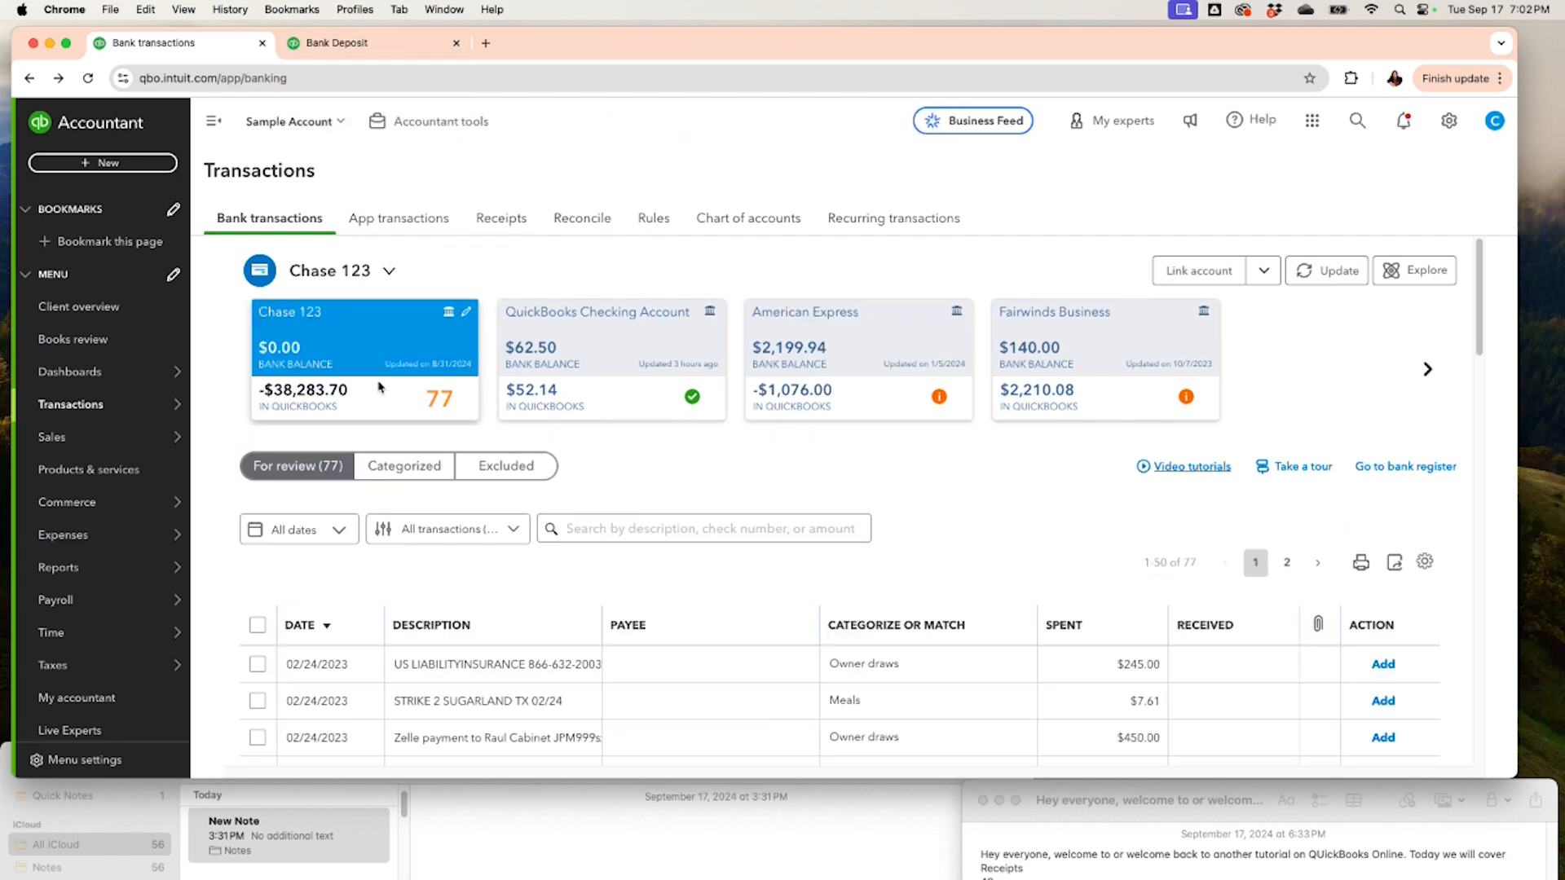
Step: Look through the Chase 123 transactions awaiting review, checking their categories and received amounts
scroll(376, 383, down, 4)
scroll(376, 380, down, 1)
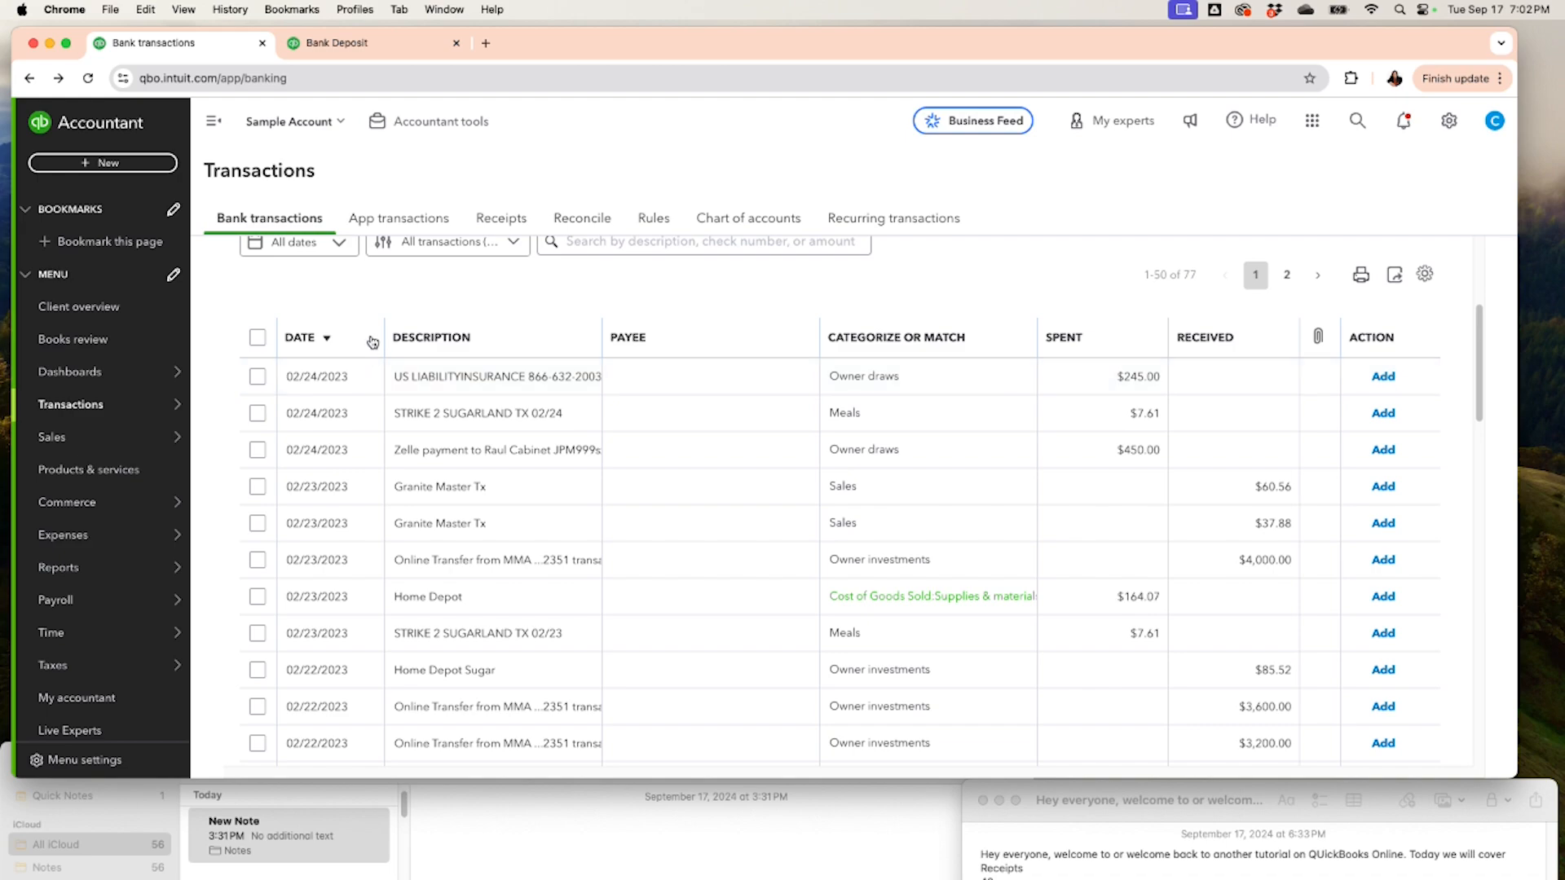
scroll(386, 612, down, 2)
scroll(375, 570, up, 2)
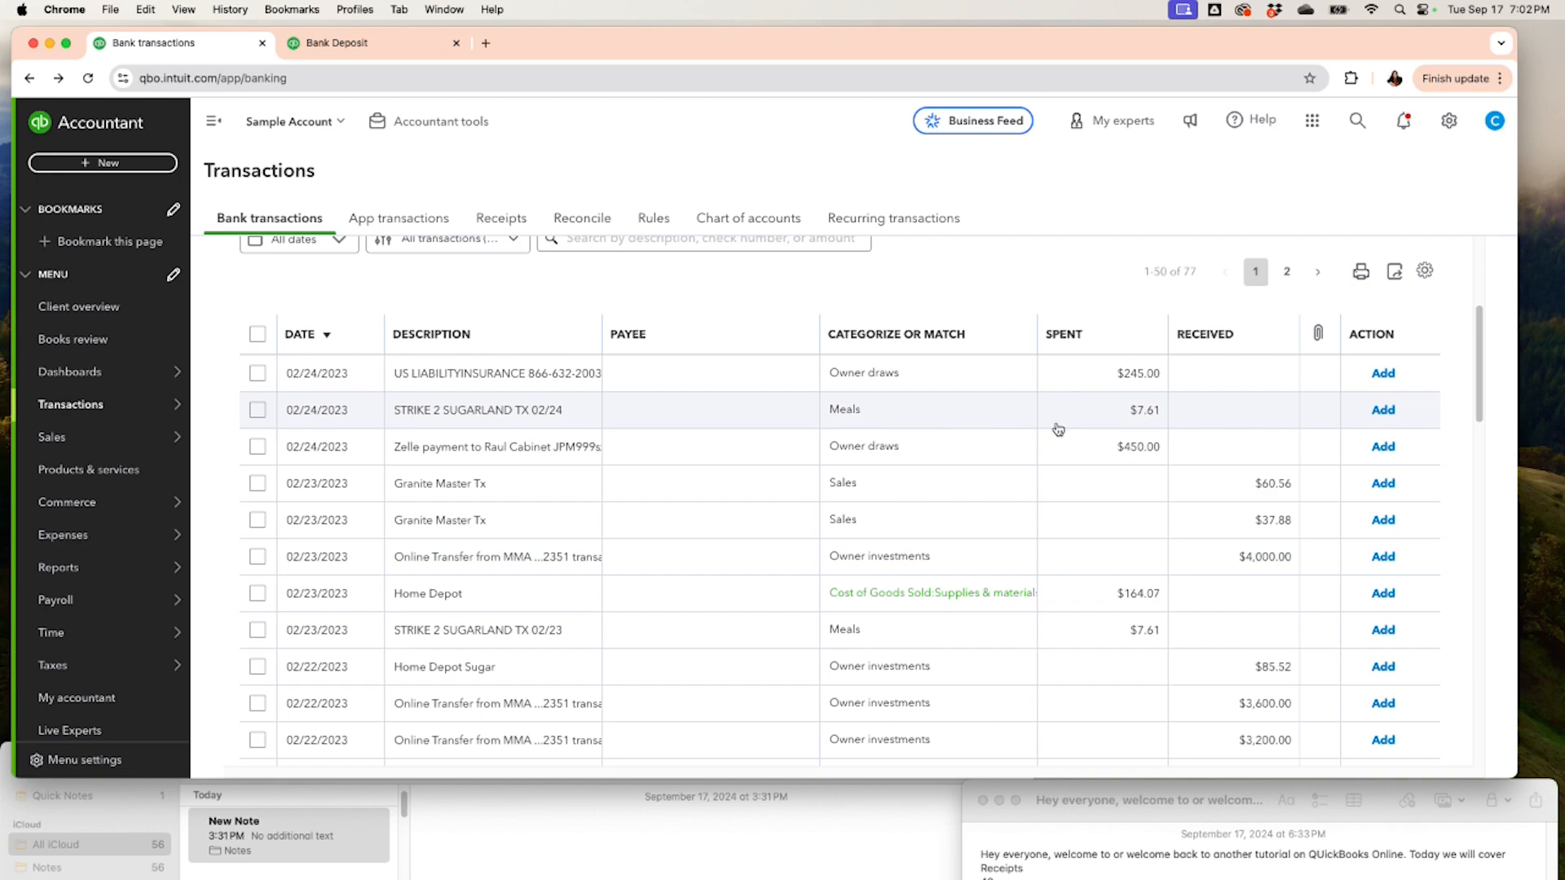
scroll(1295, 507, down, 1)
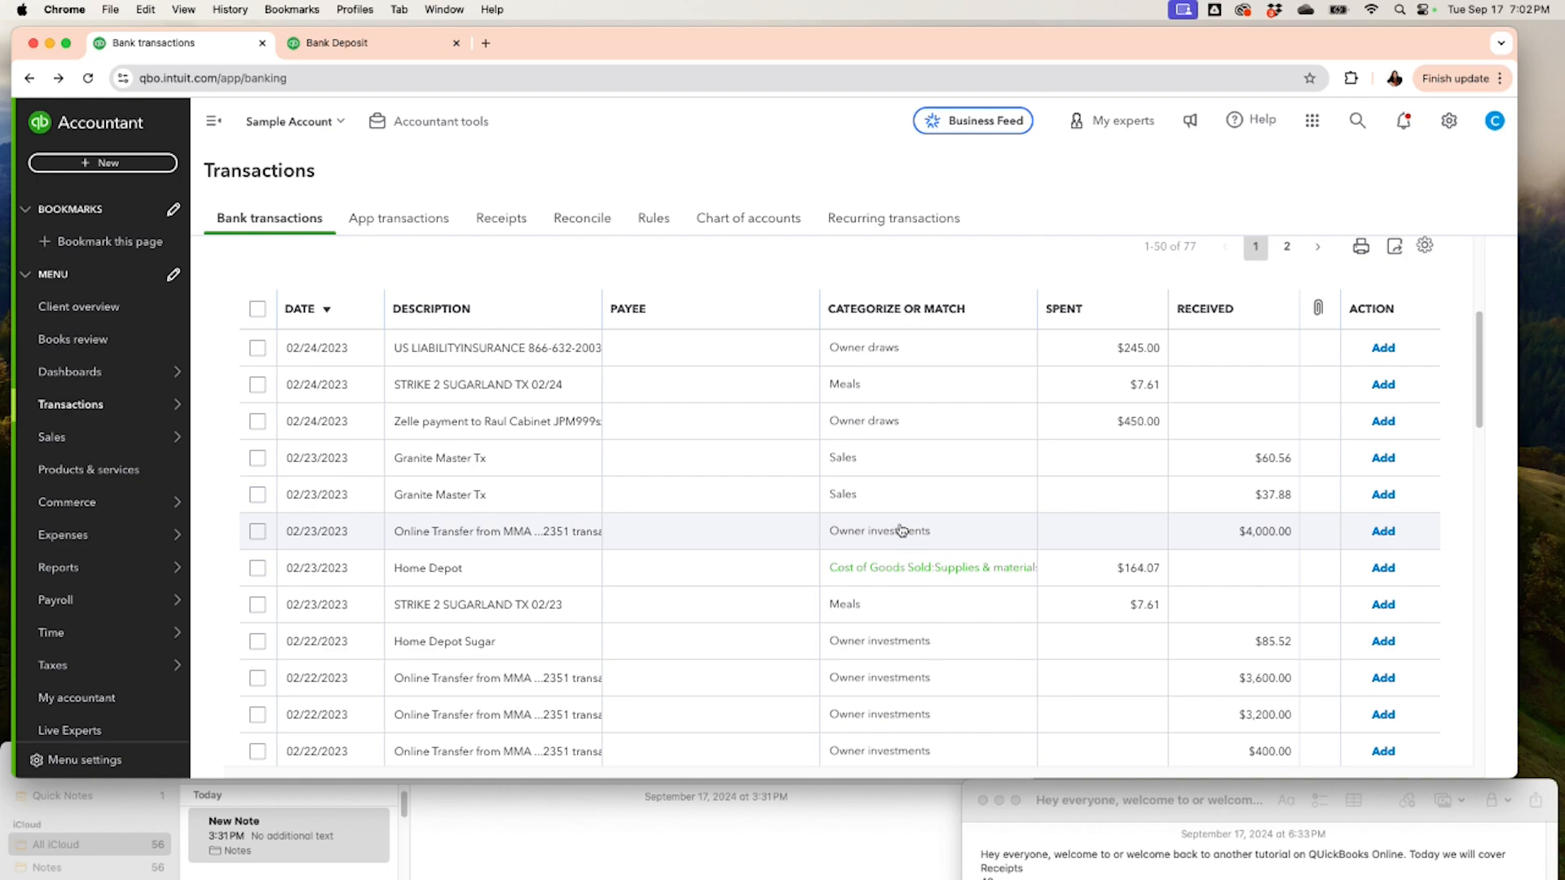
Step: Close the blank bank deposit, open the Cash account's register from the chart of accounts, and dismiss the register basics tip
click(310, 49)
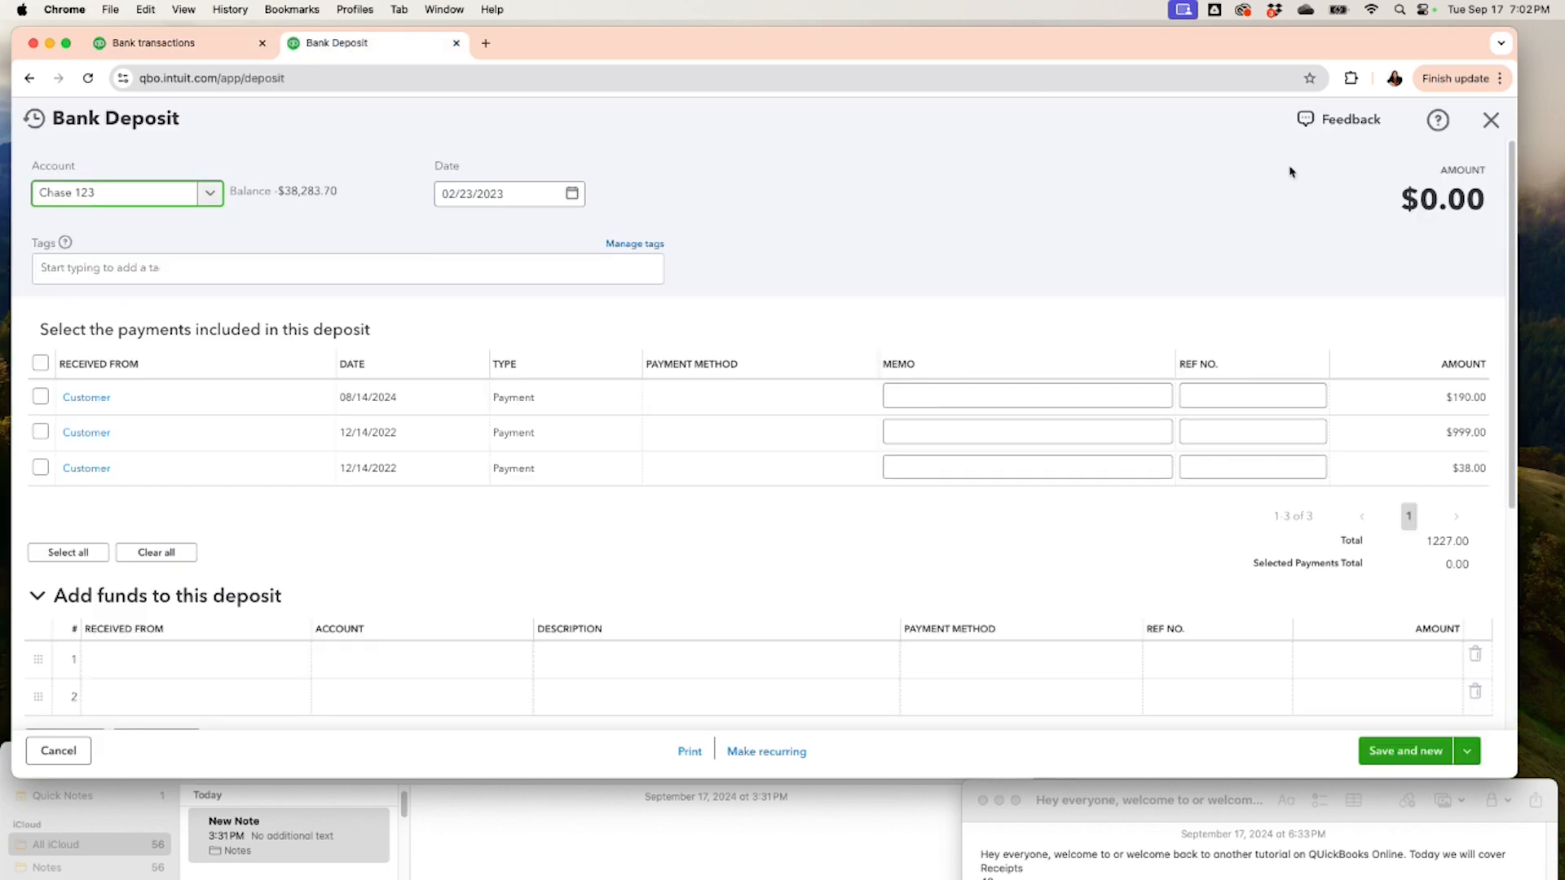
click(1491, 120)
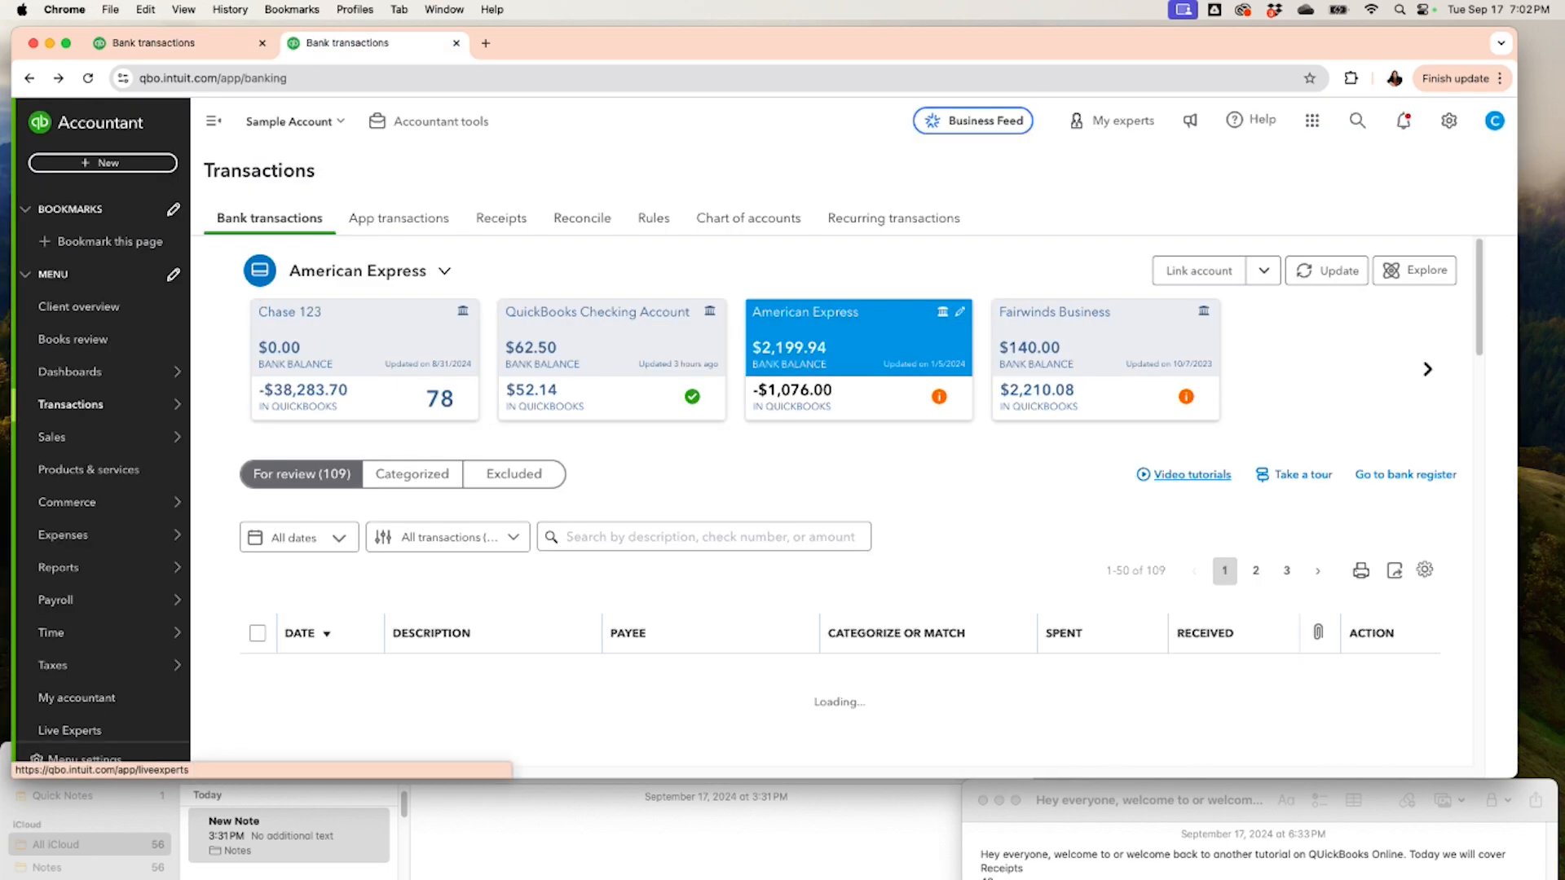
mouse_move(179, 410)
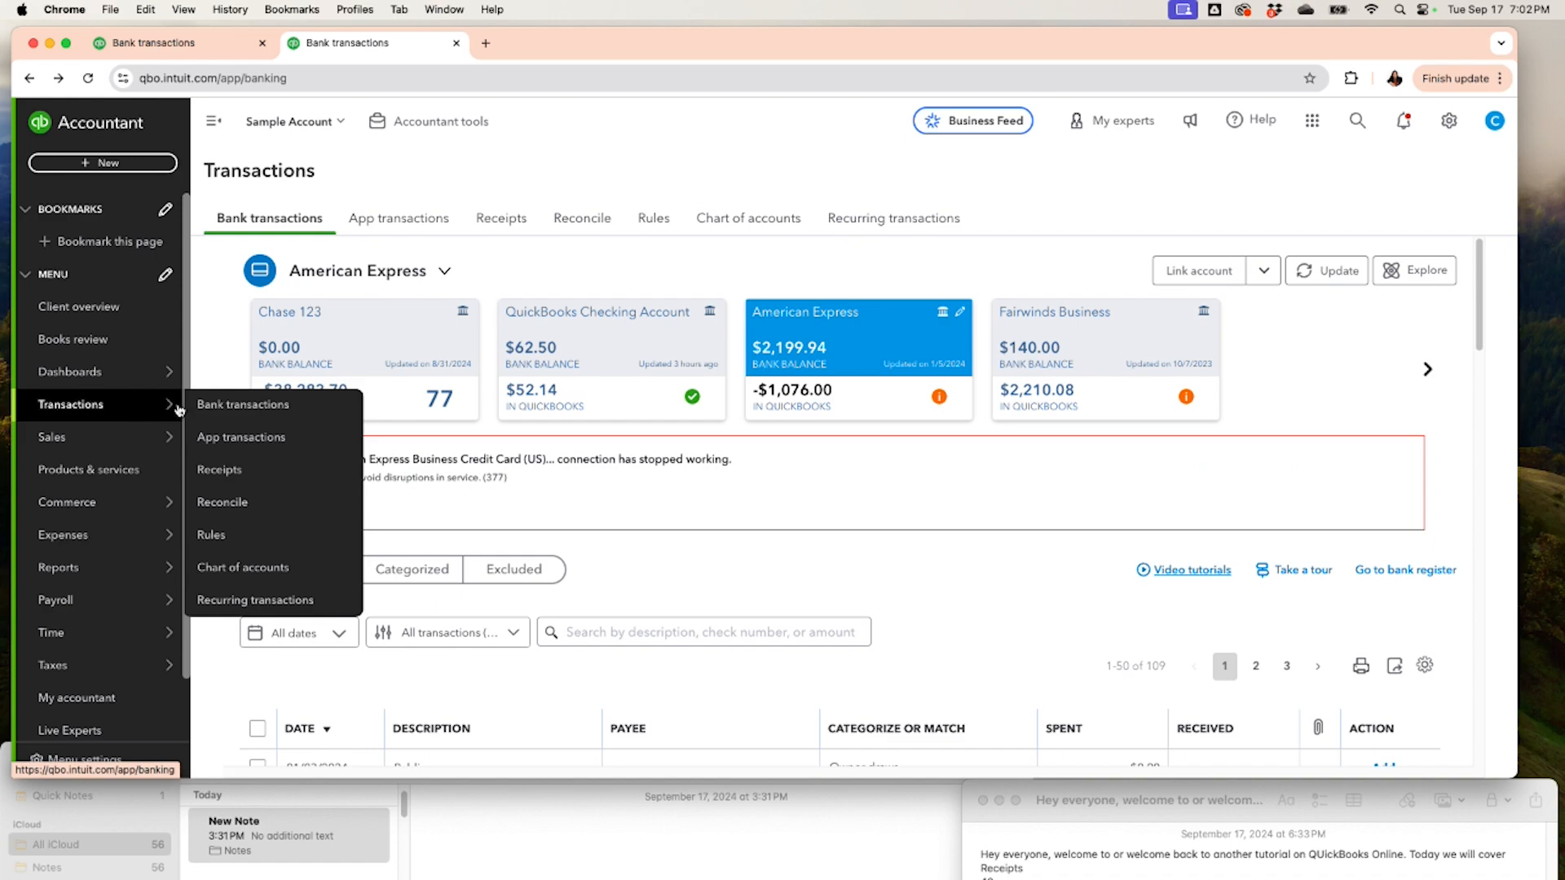
click(230, 570)
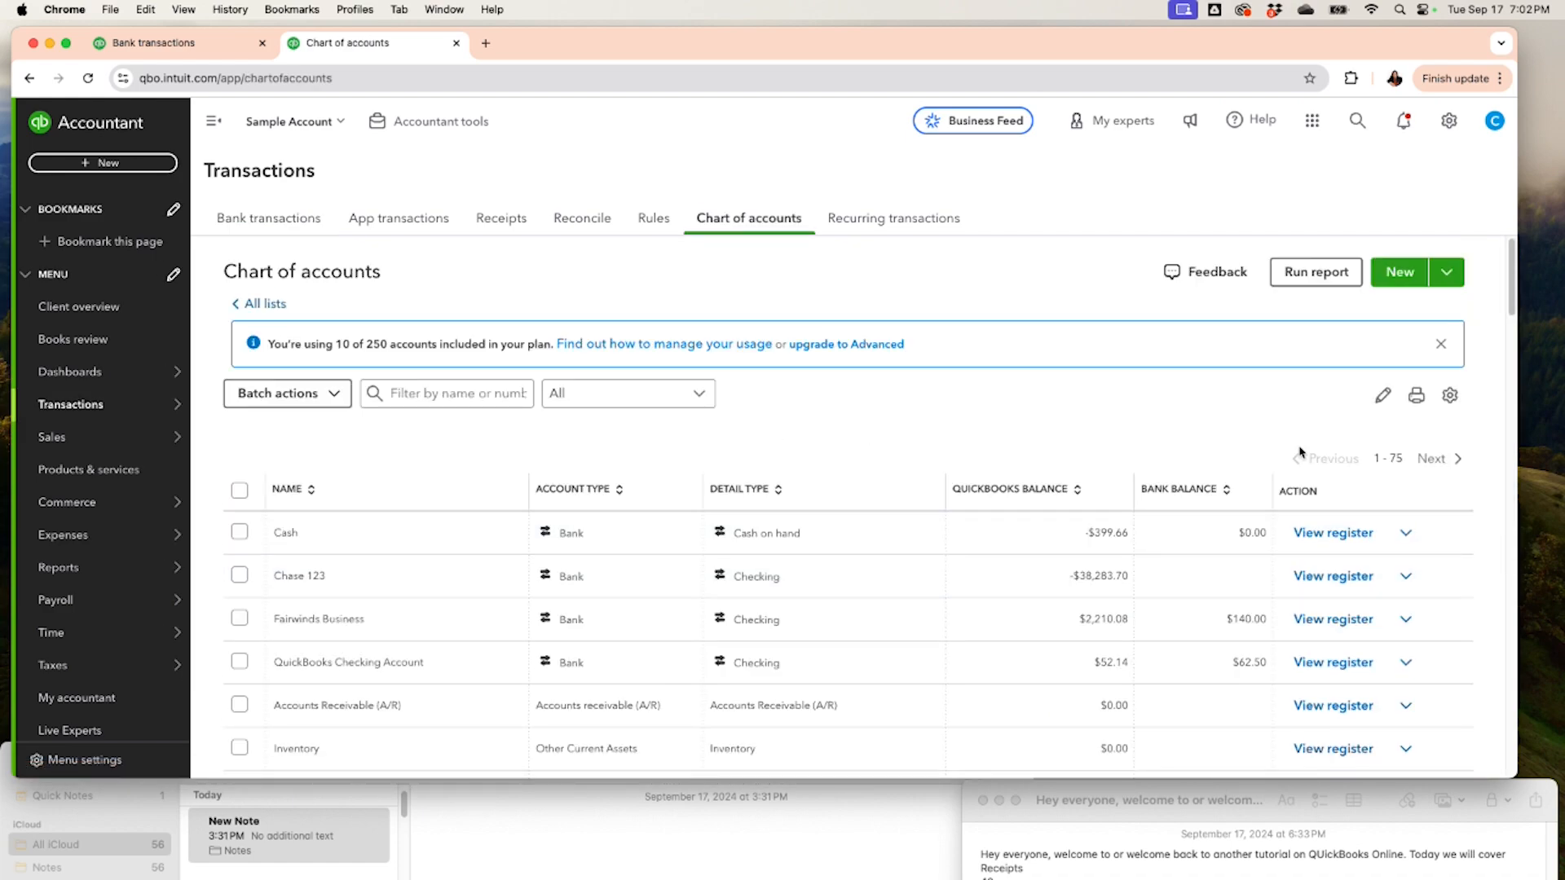
click(1323, 534)
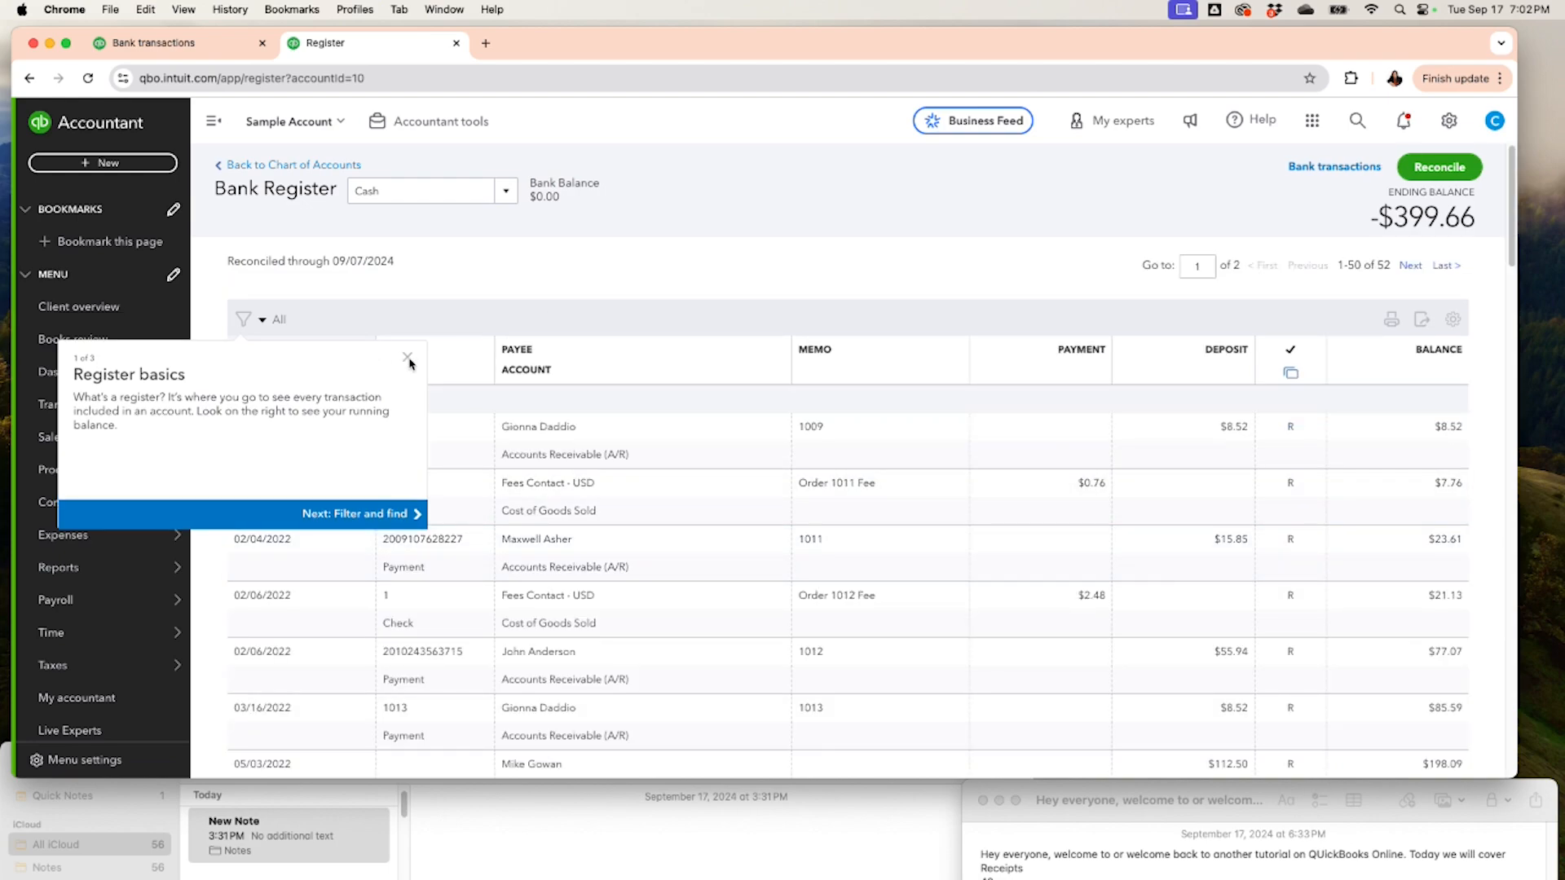
click(407, 358)
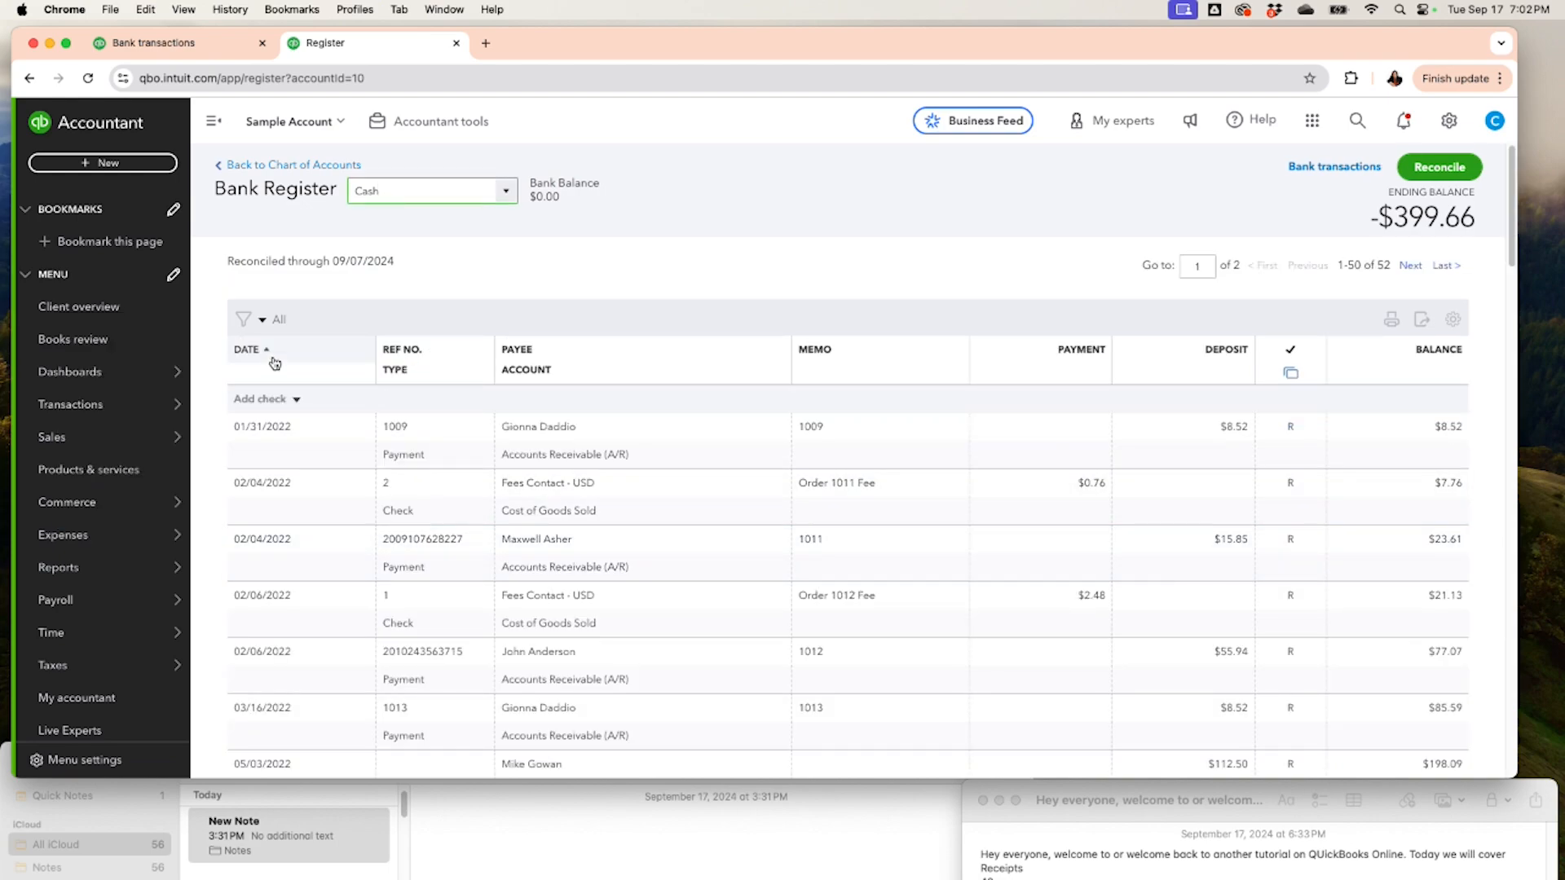
Step: Filter the Cash register to dates from 08/01/2024 to 09/17/2024 and check the customer deposit dated 08/14/2024
scroll(294, 487, down, 5)
scroll(284, 483, up, 4)
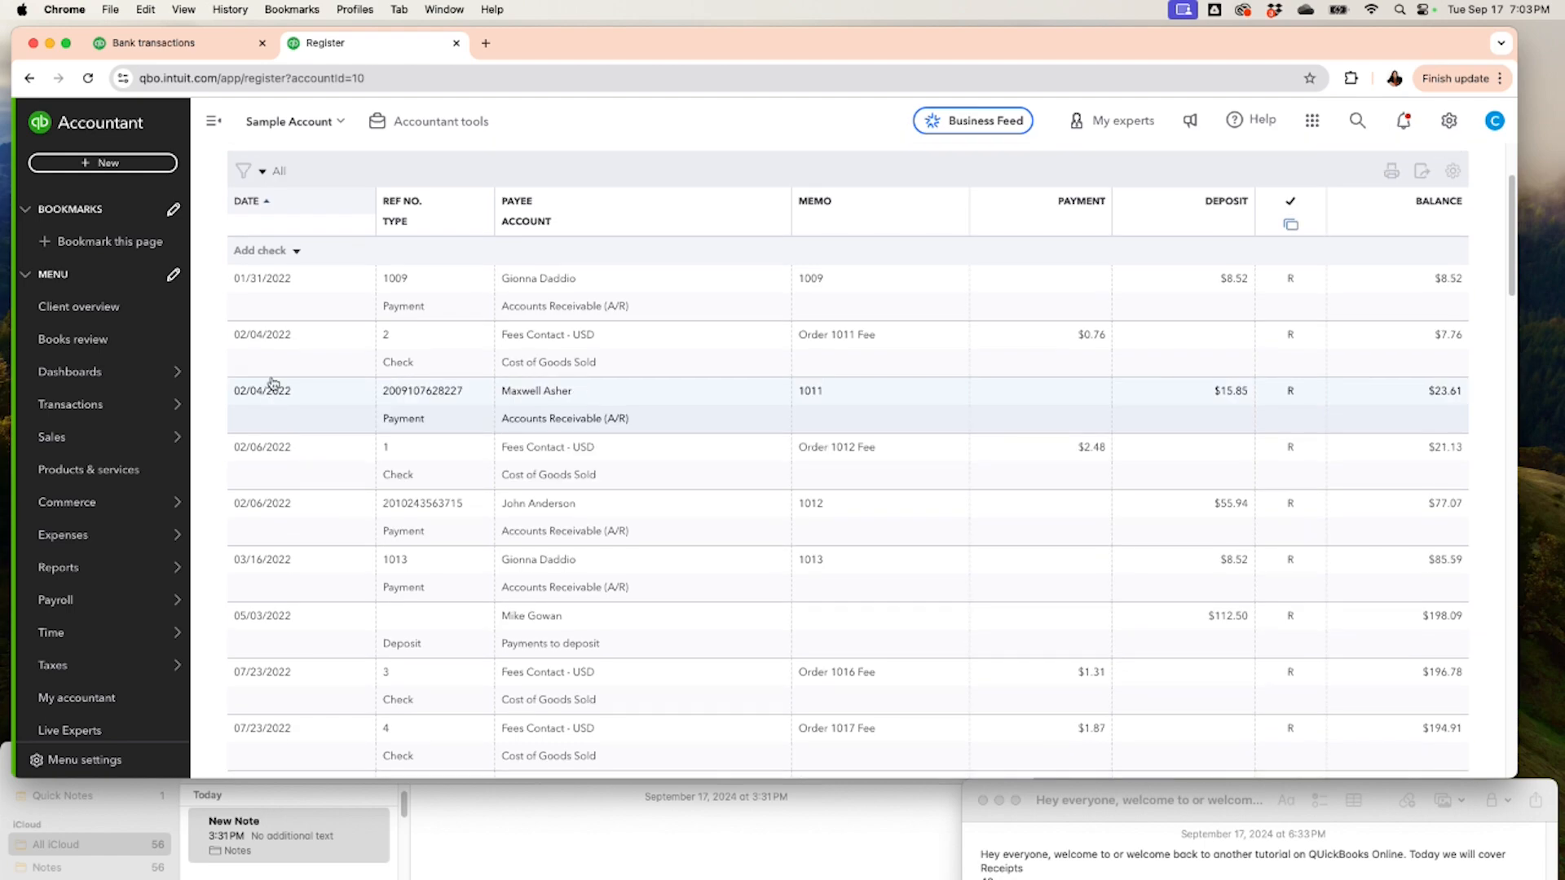
click(267, 181)
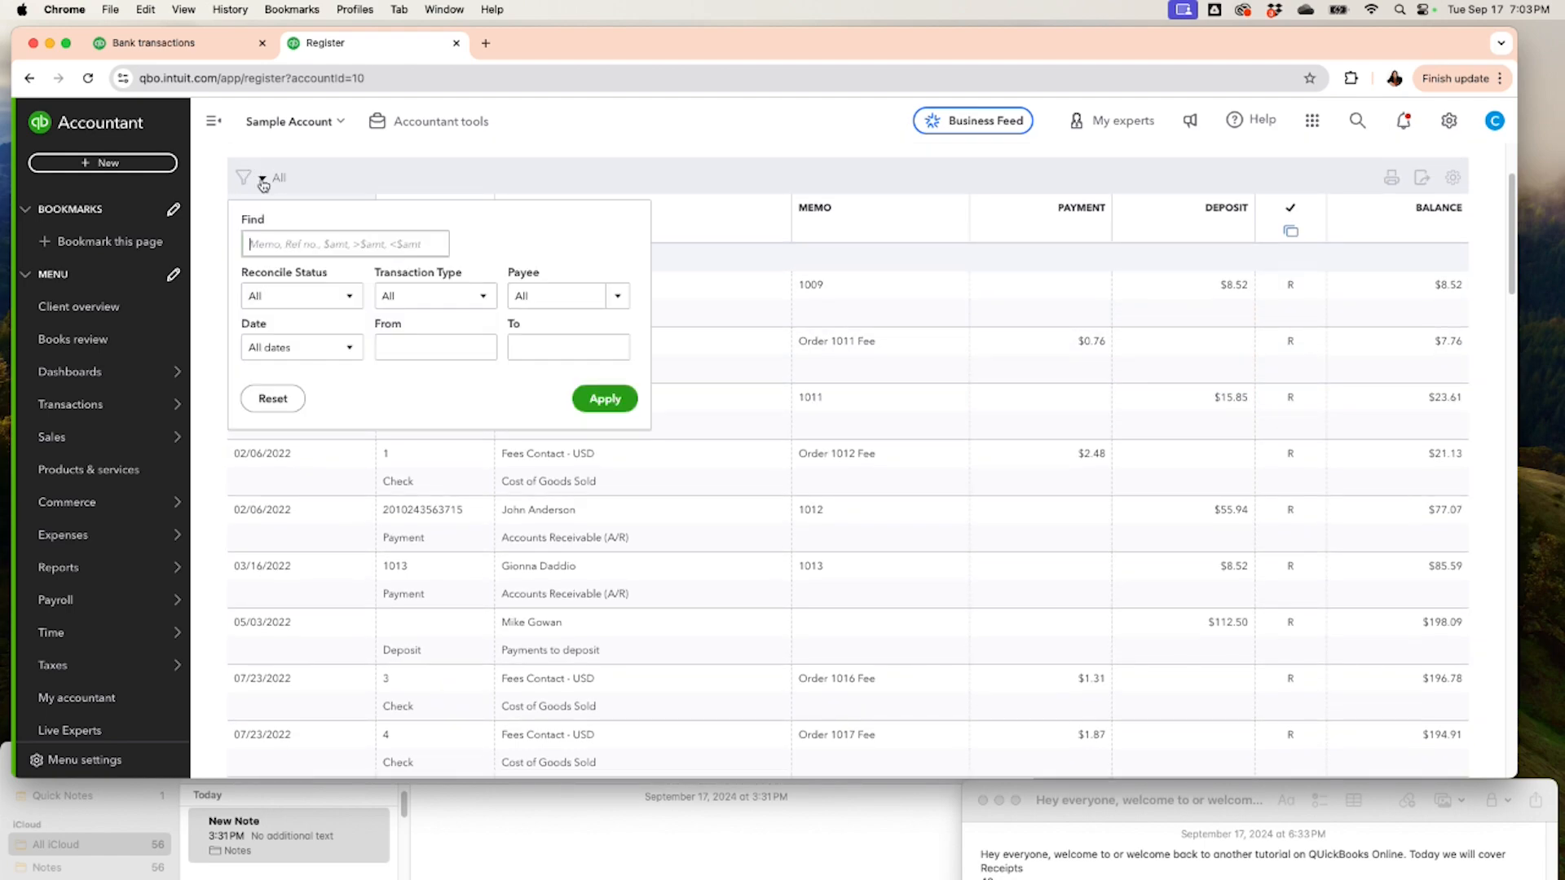
click(483, 348)
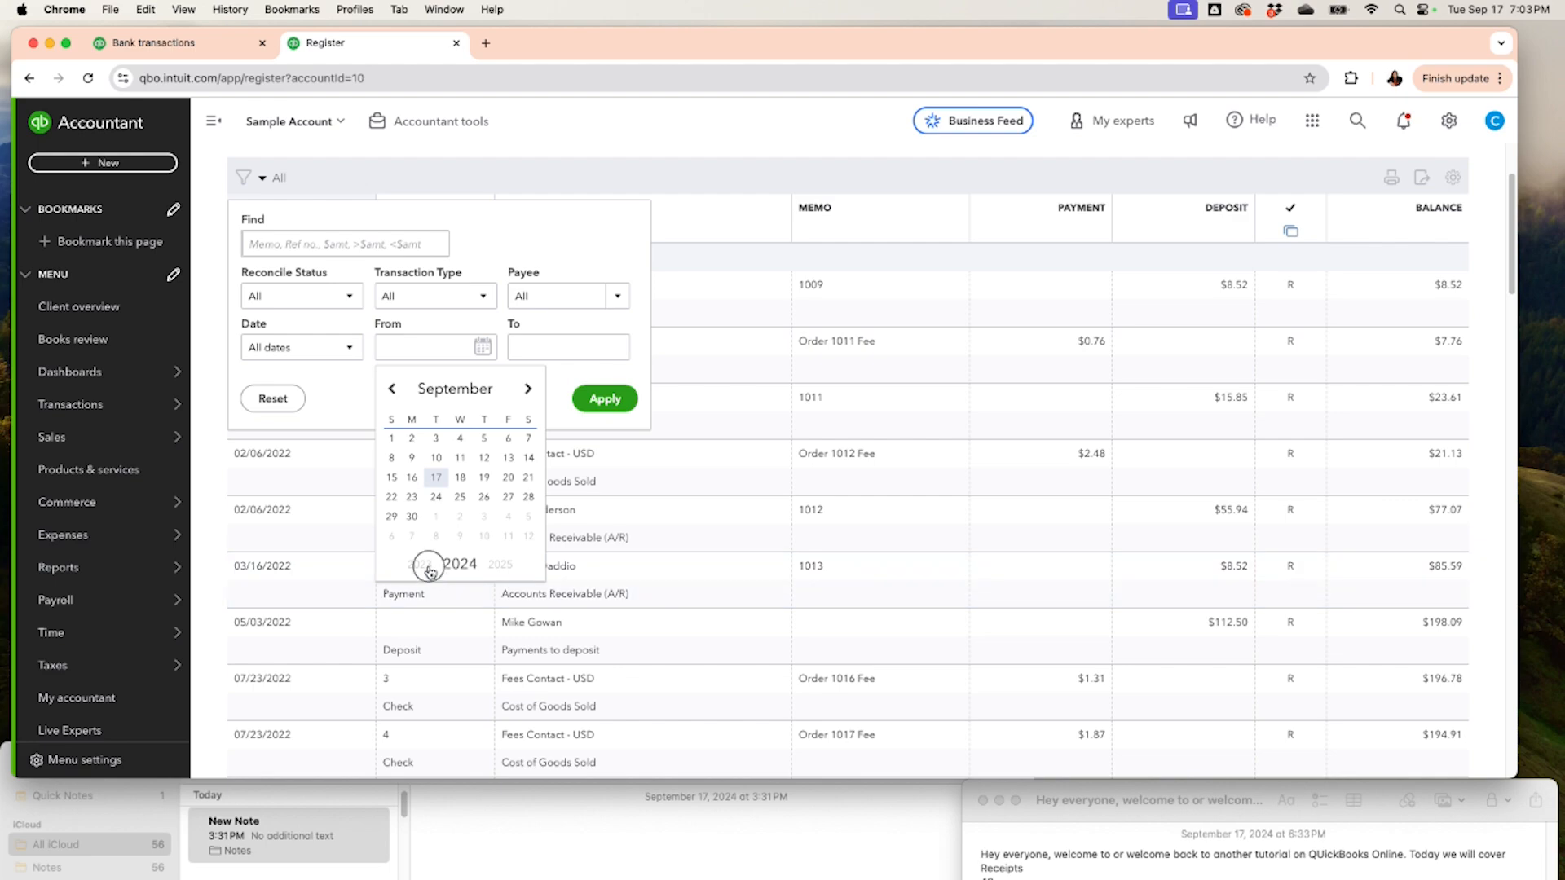
click(396, 388)
click(487, 438)
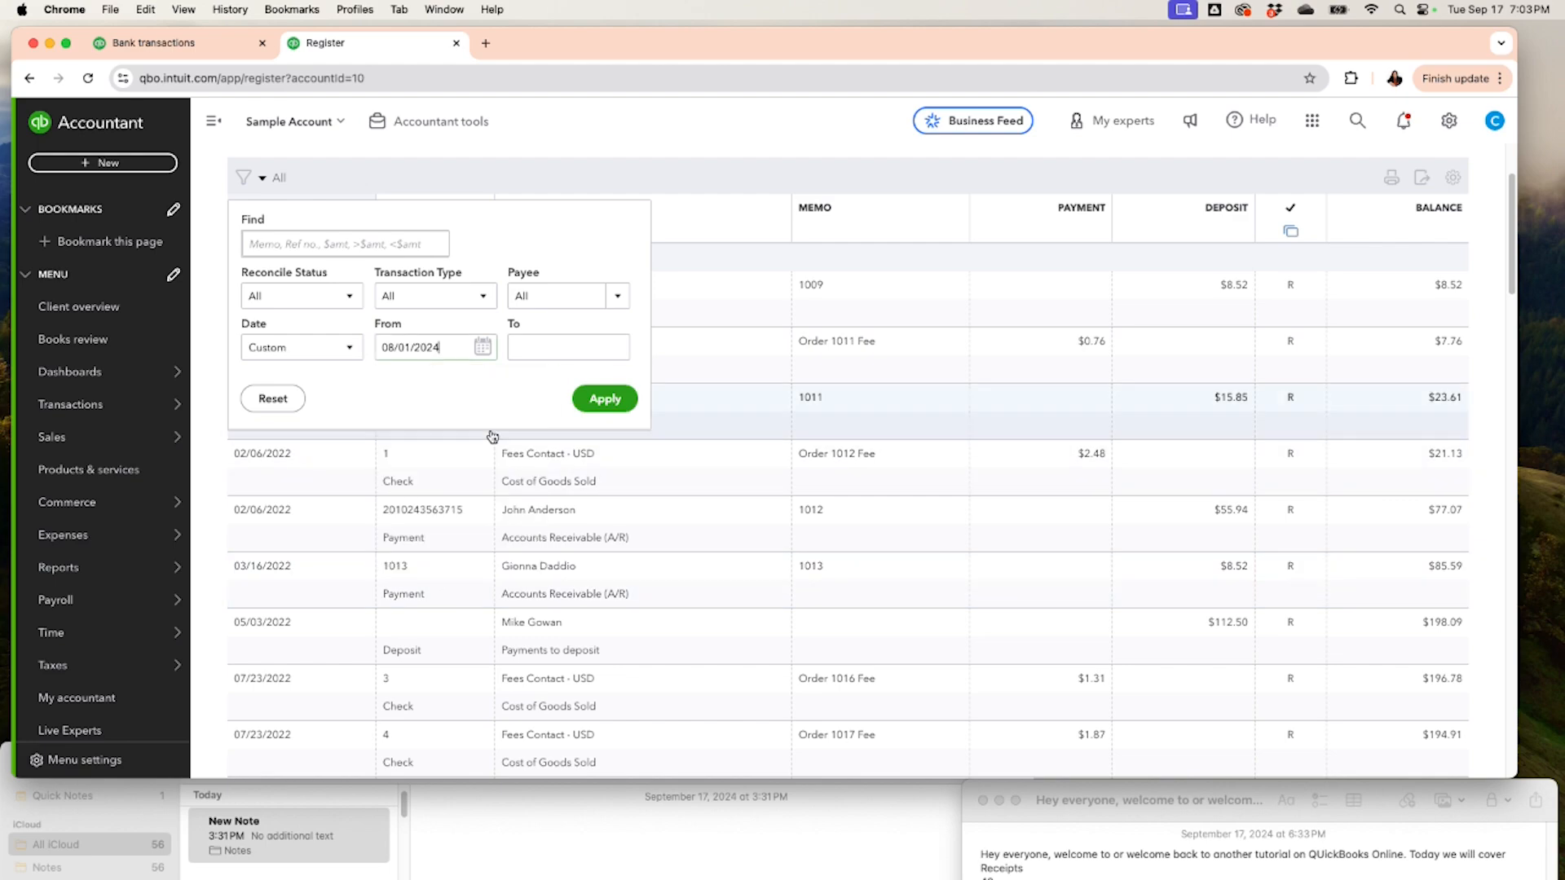
click(615, 348)
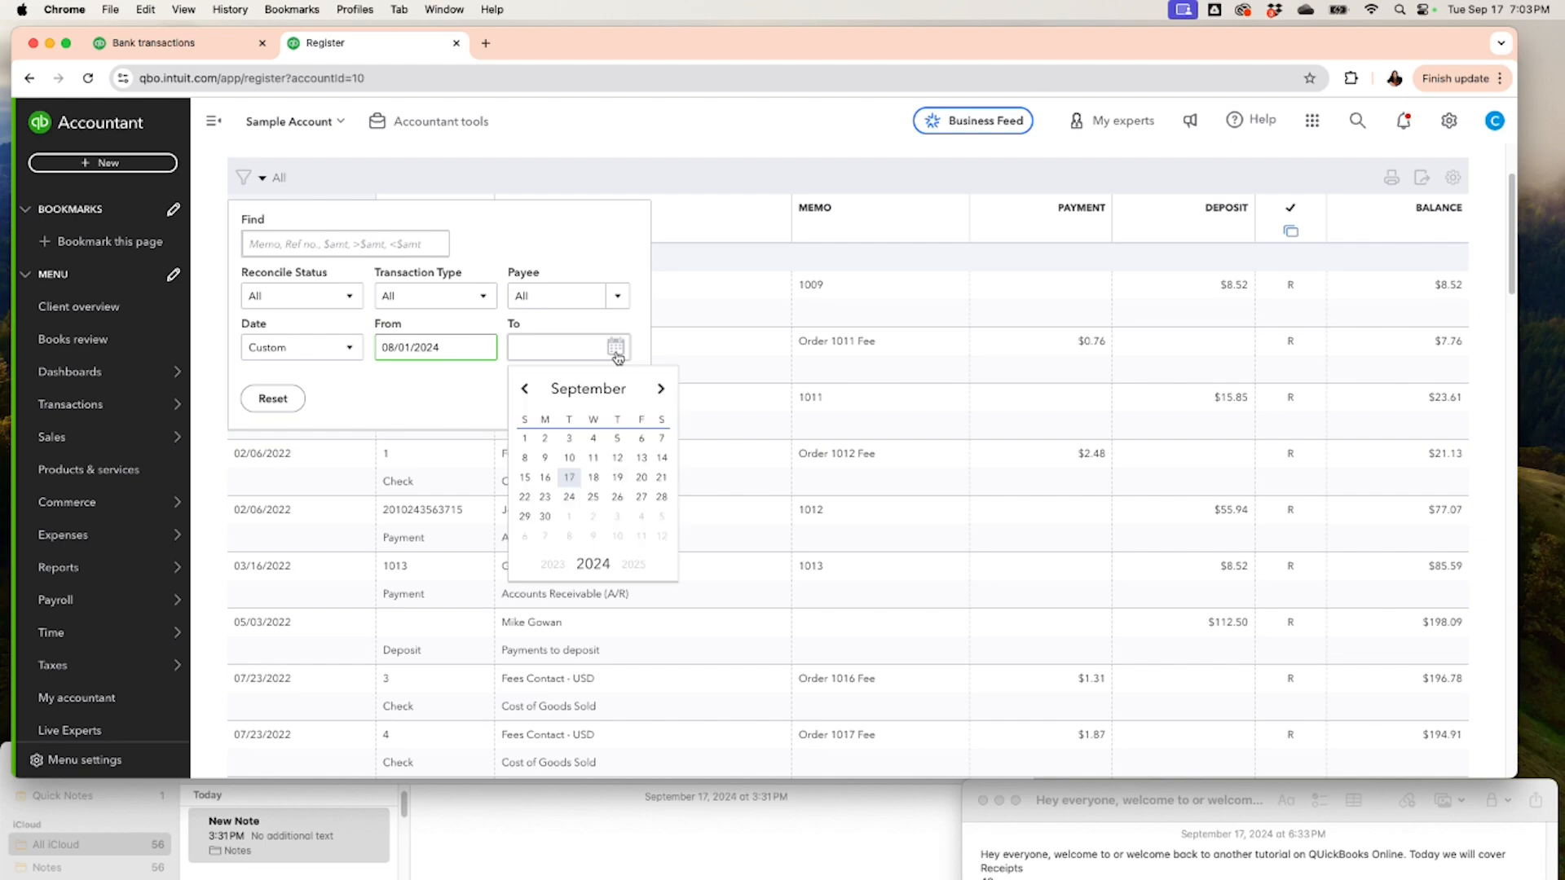
click(569, 478)
click(604, 406)
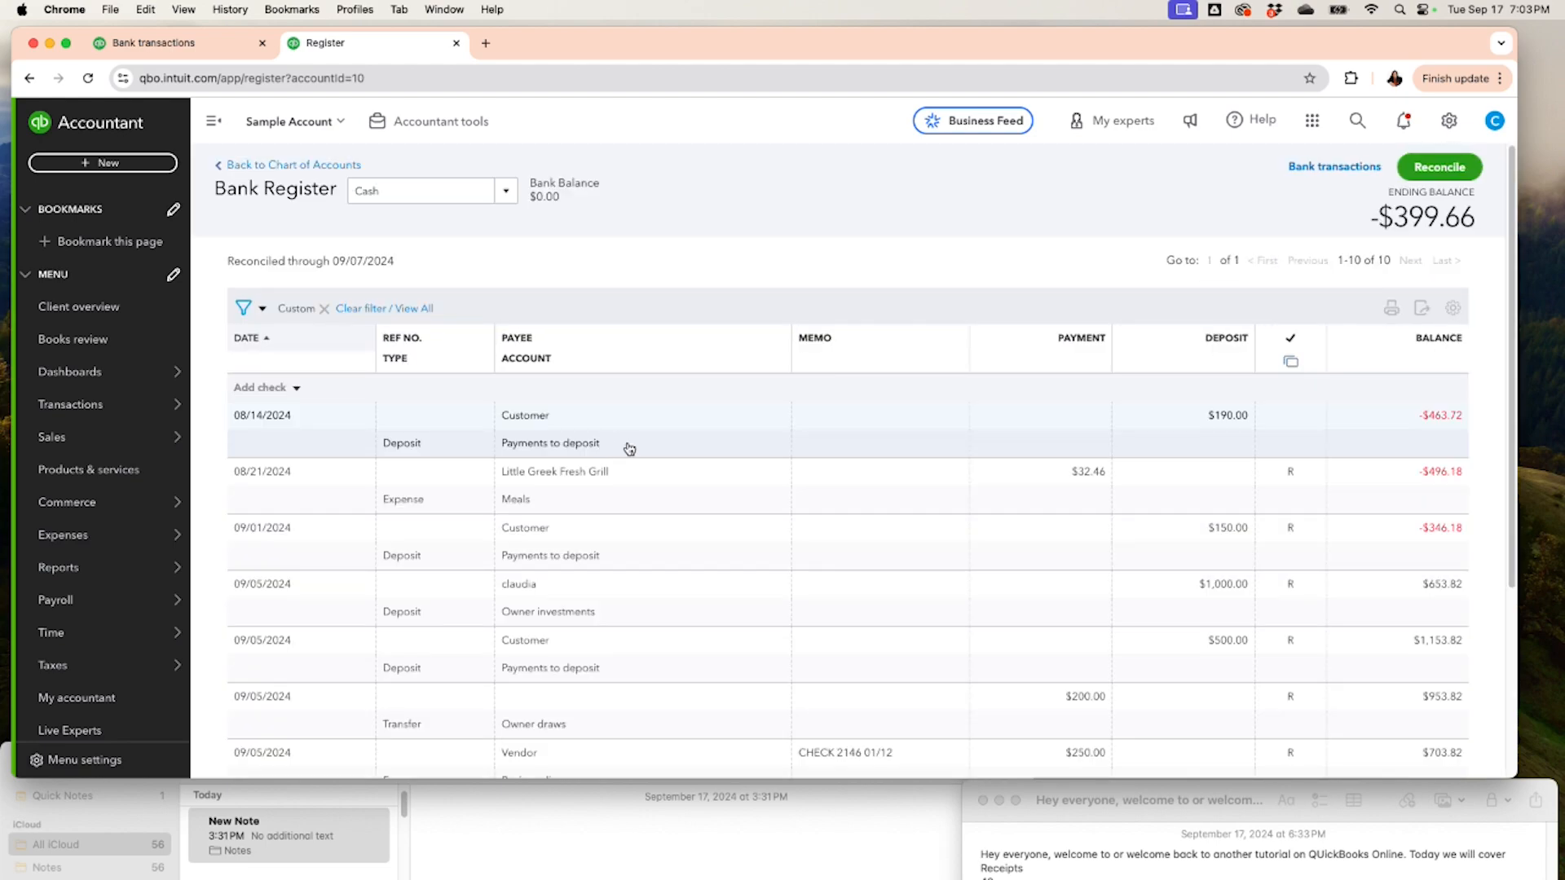
scroll(629, 449, down, 3)
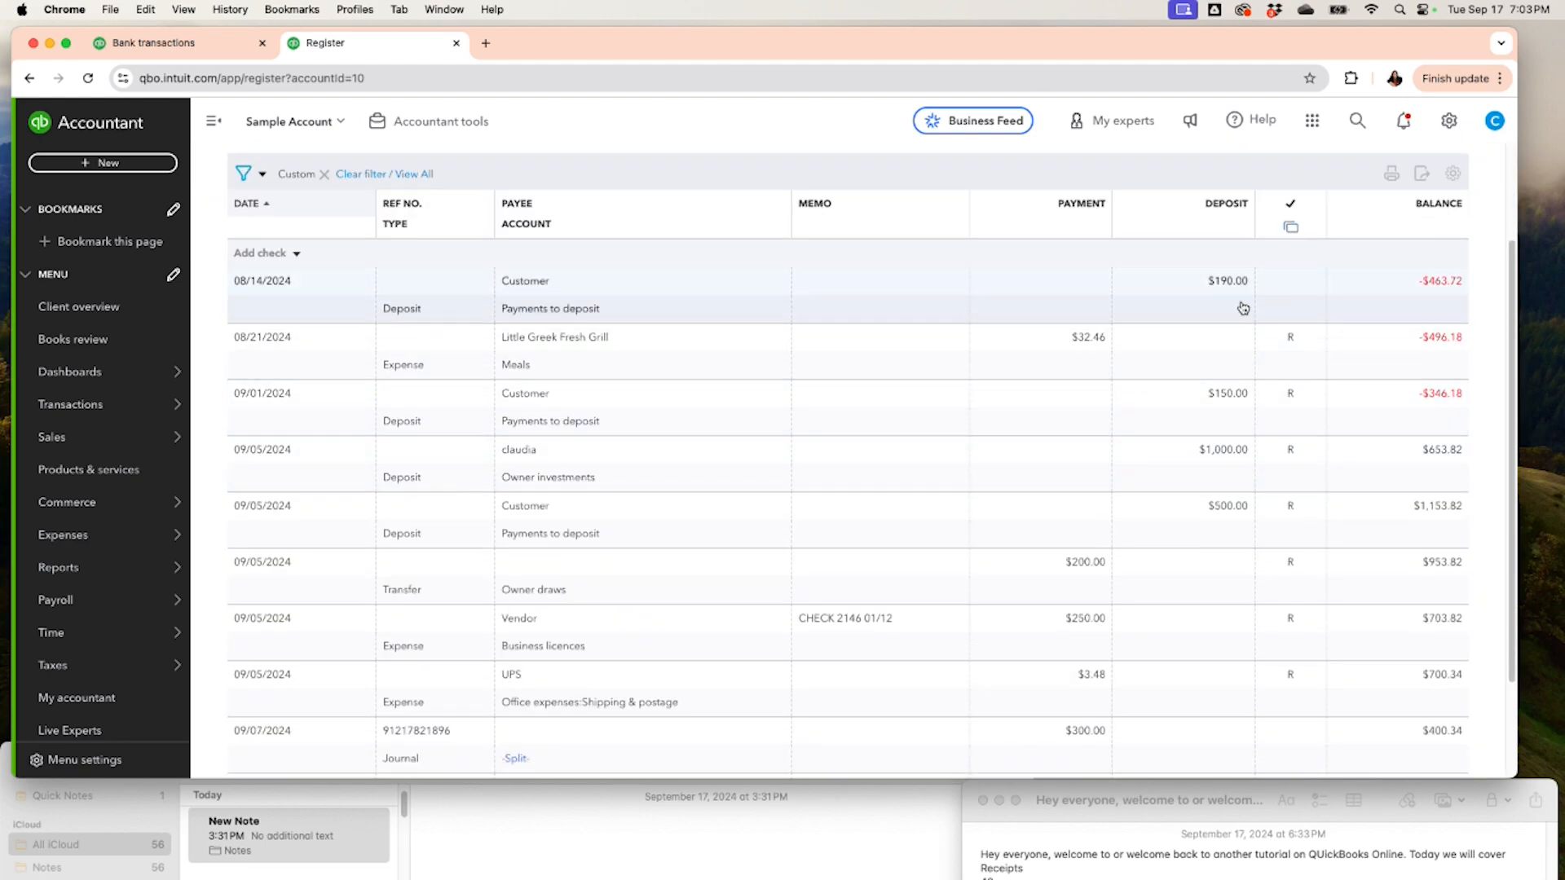
Step: Return to the bank transactions, expand the $60.56 Granite Master Tx deposit dated 02/23/2023, and assign it to Customer
click(147, 42)
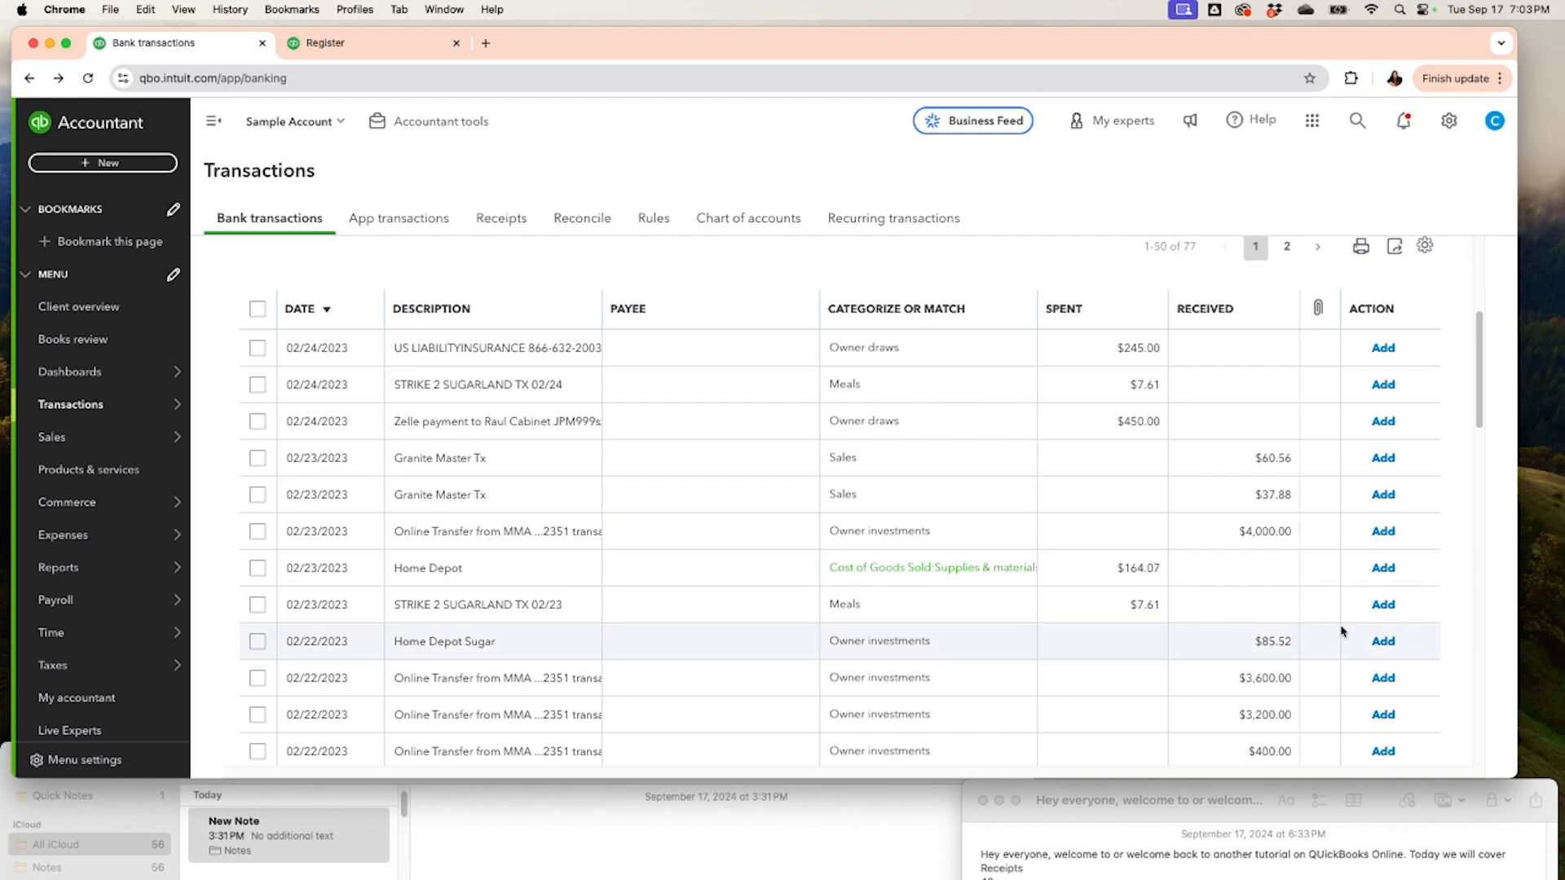
scroll(1338, 635, down, 1)
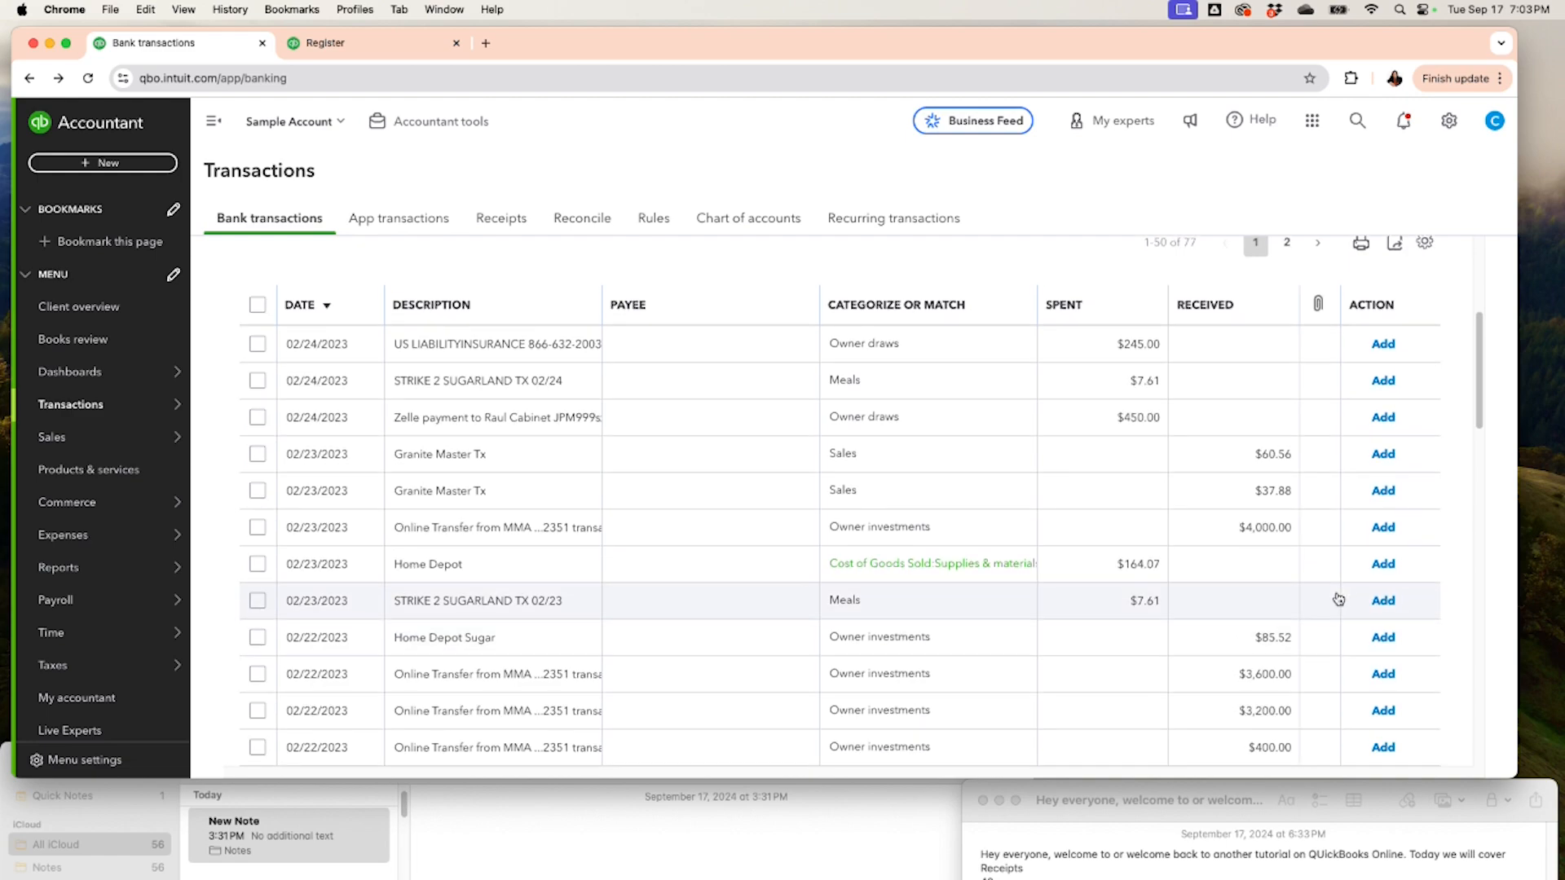
scroll(1338, 599, down, 4)
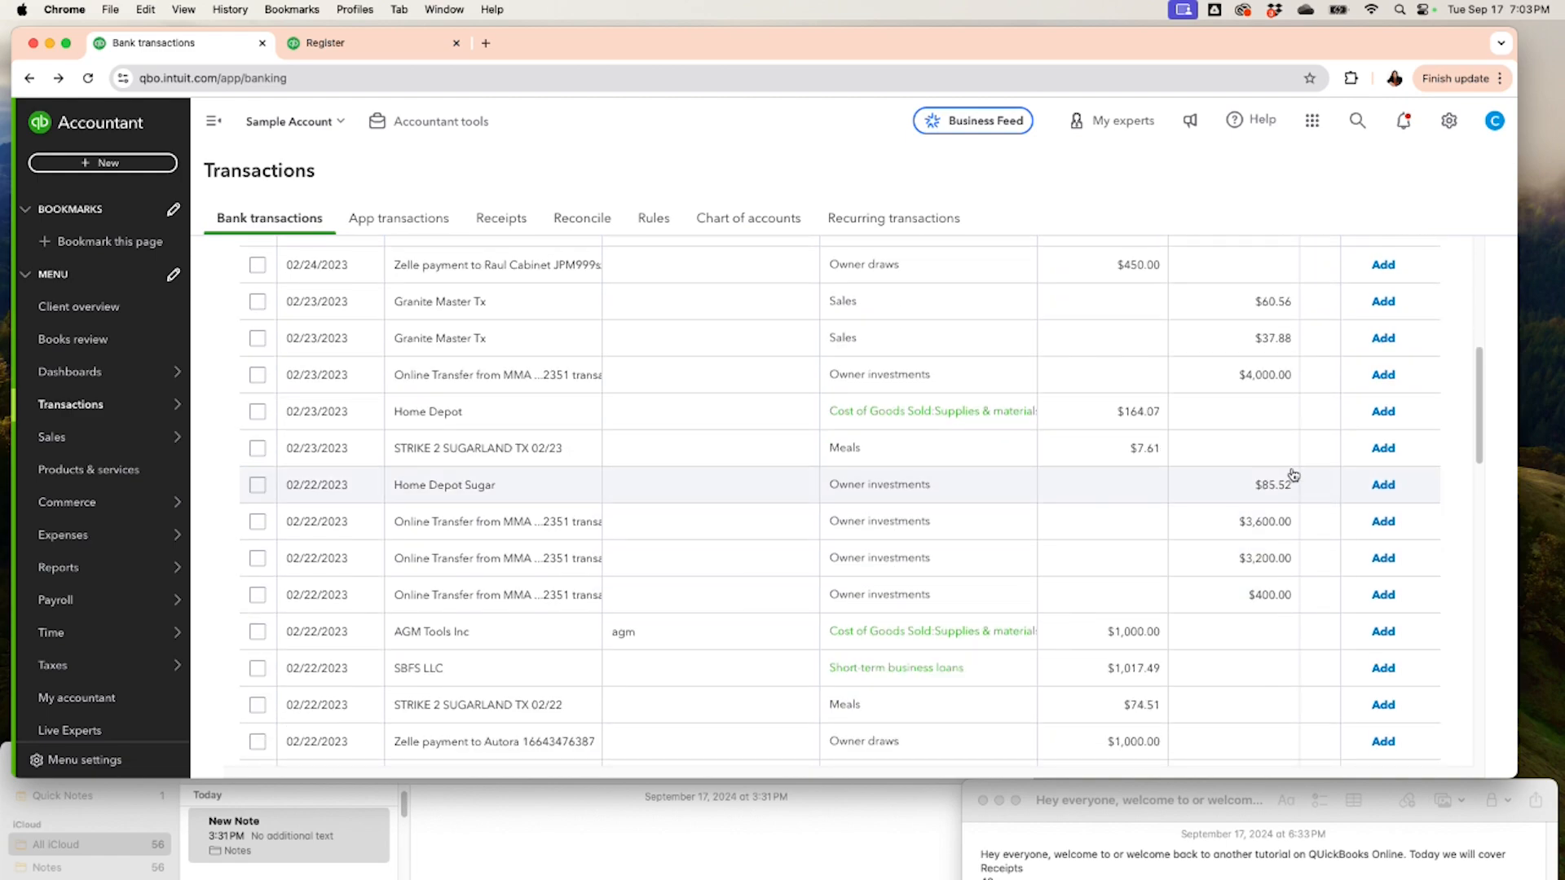
click(1262, 306)
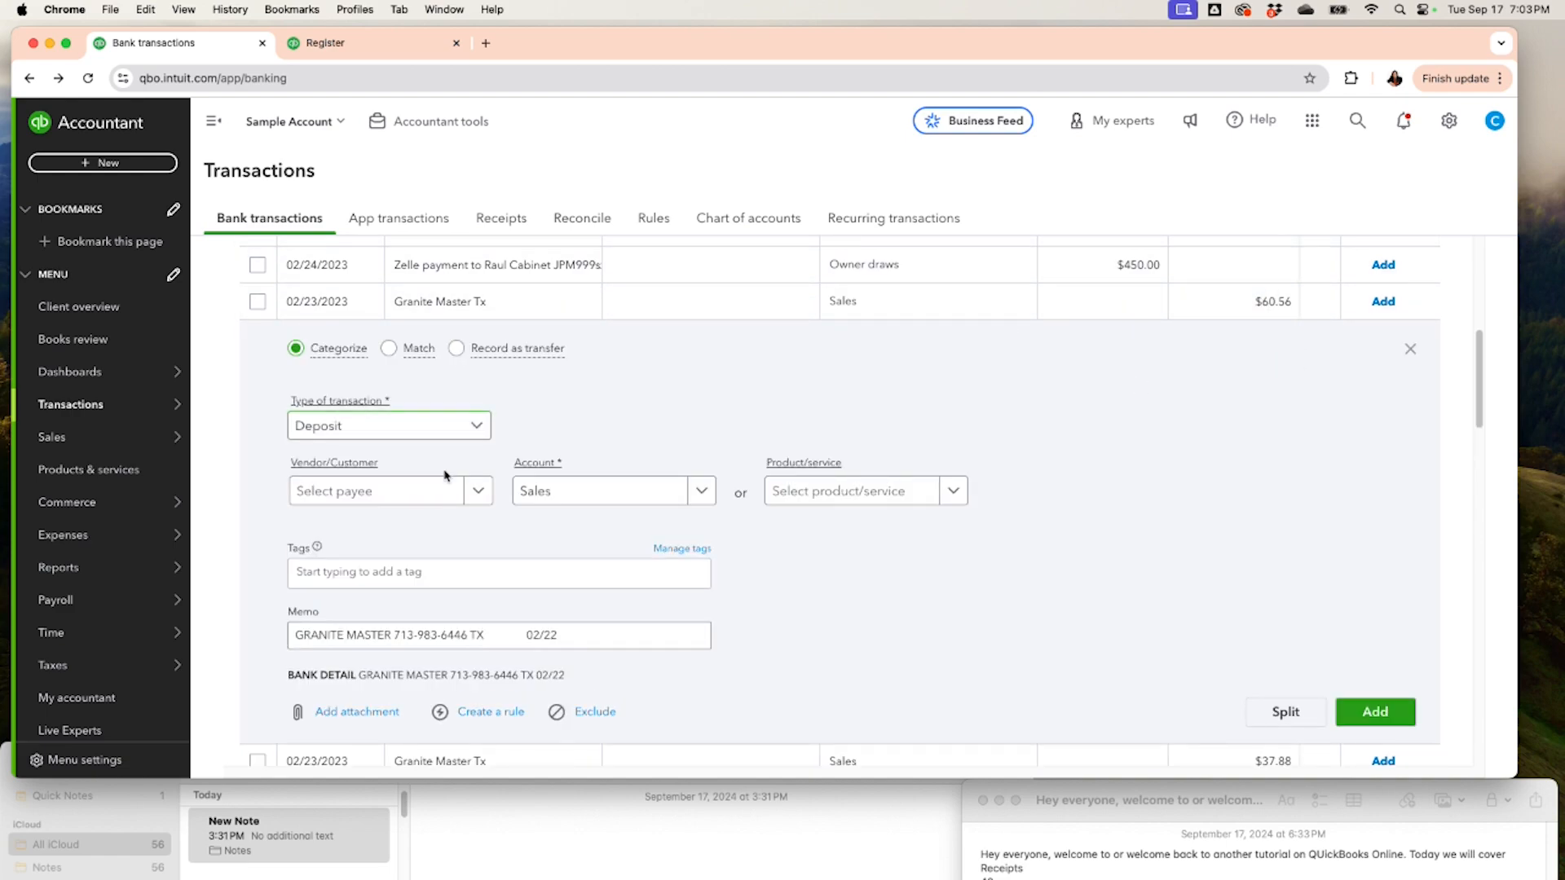
click(451, 505)
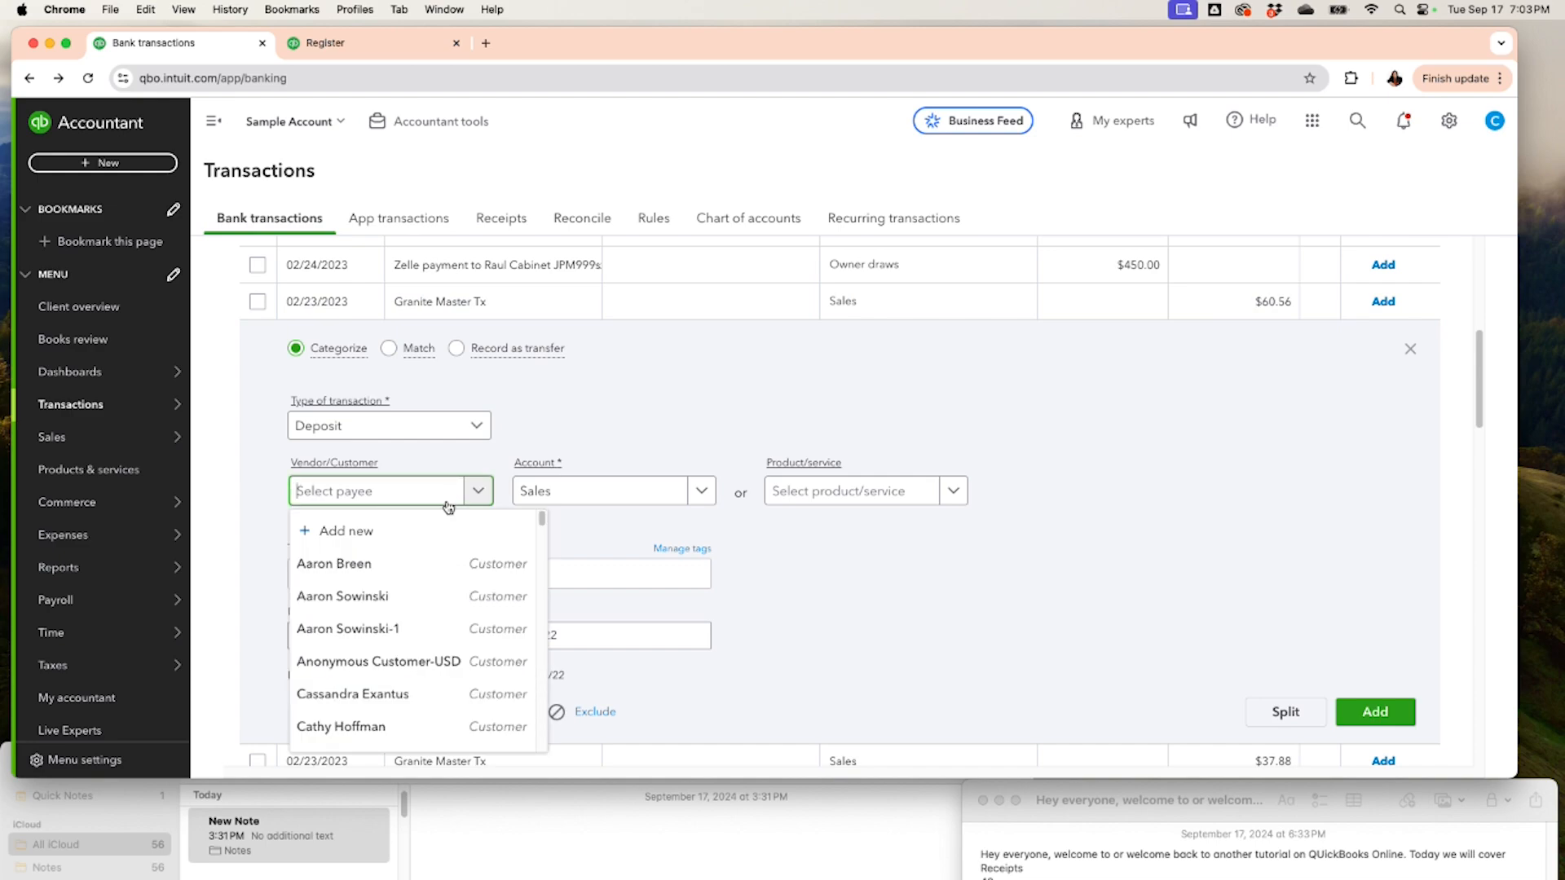
text(Customer)
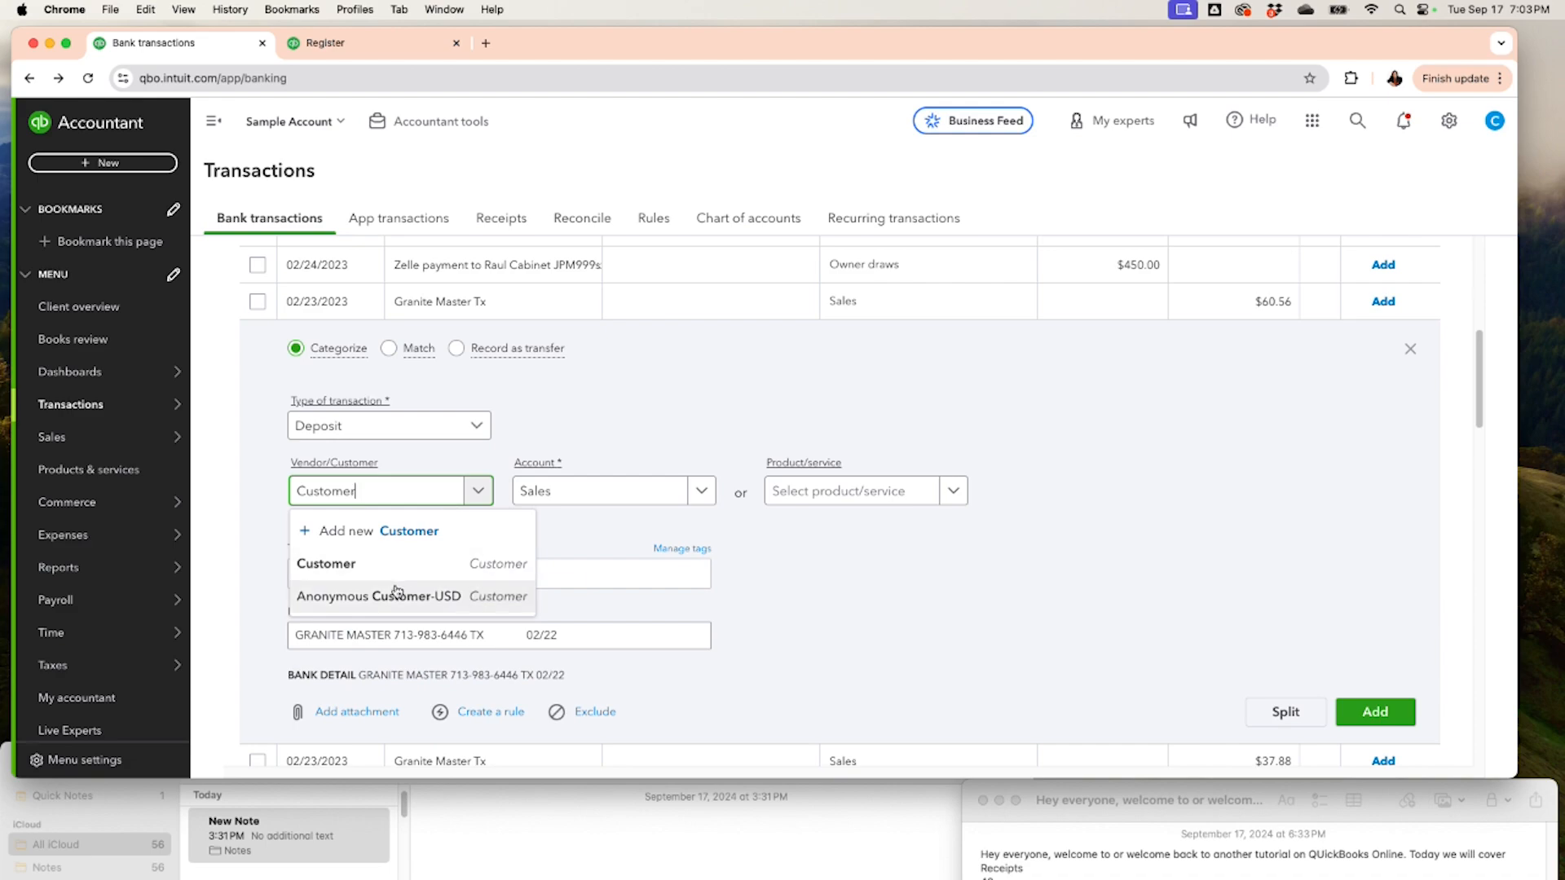
click(395, 564)
Step: Categorize the $60.56 Granite Master Tx deposit to the Cash account and add it to the books
click(643, 499)
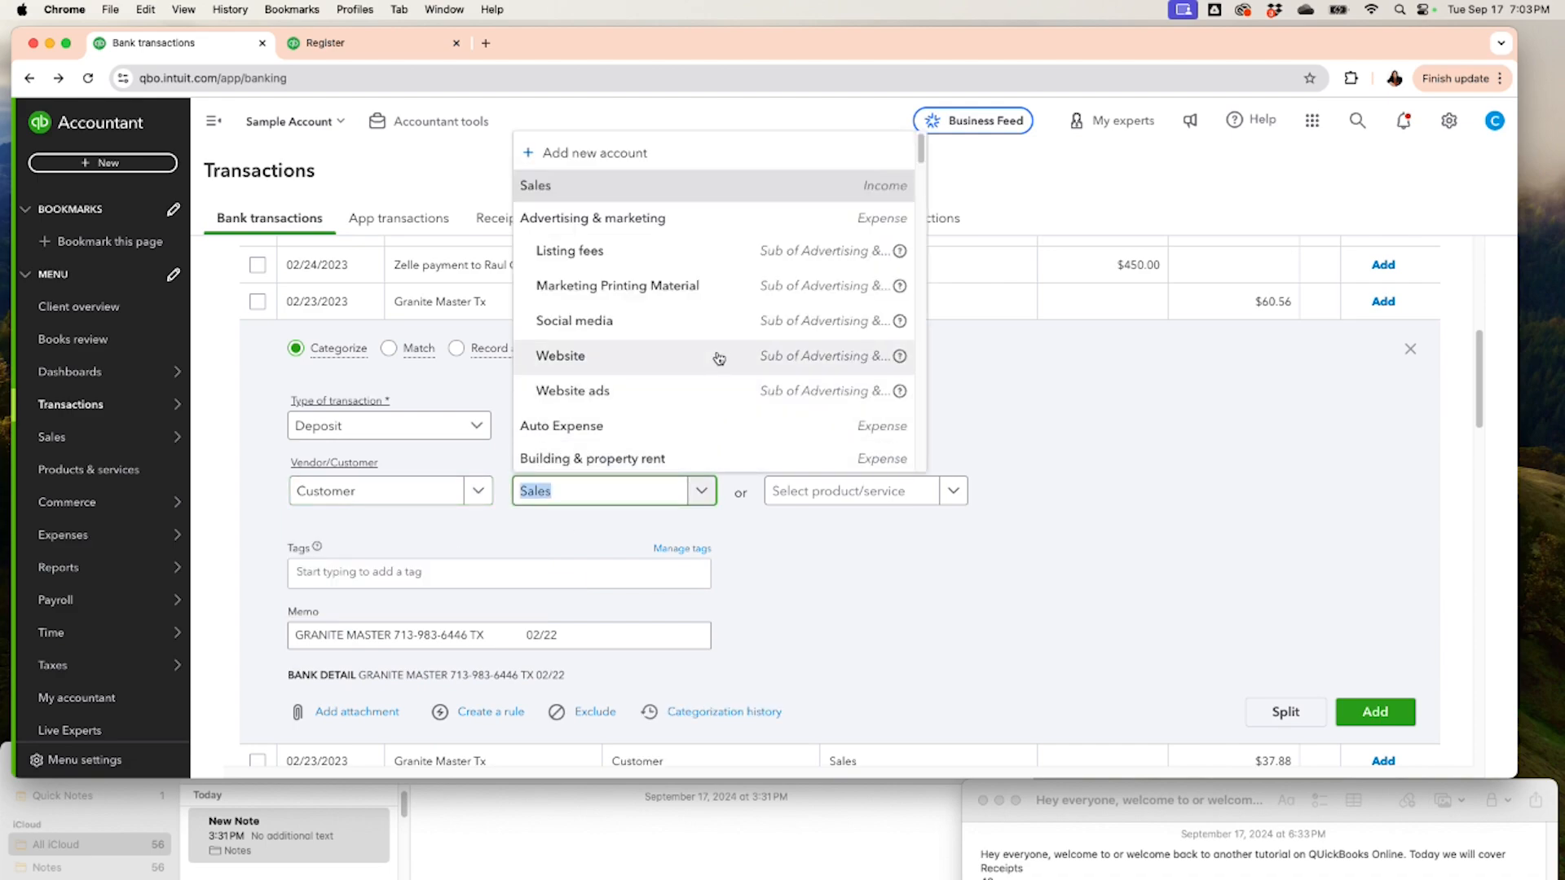
key(BackSpace)
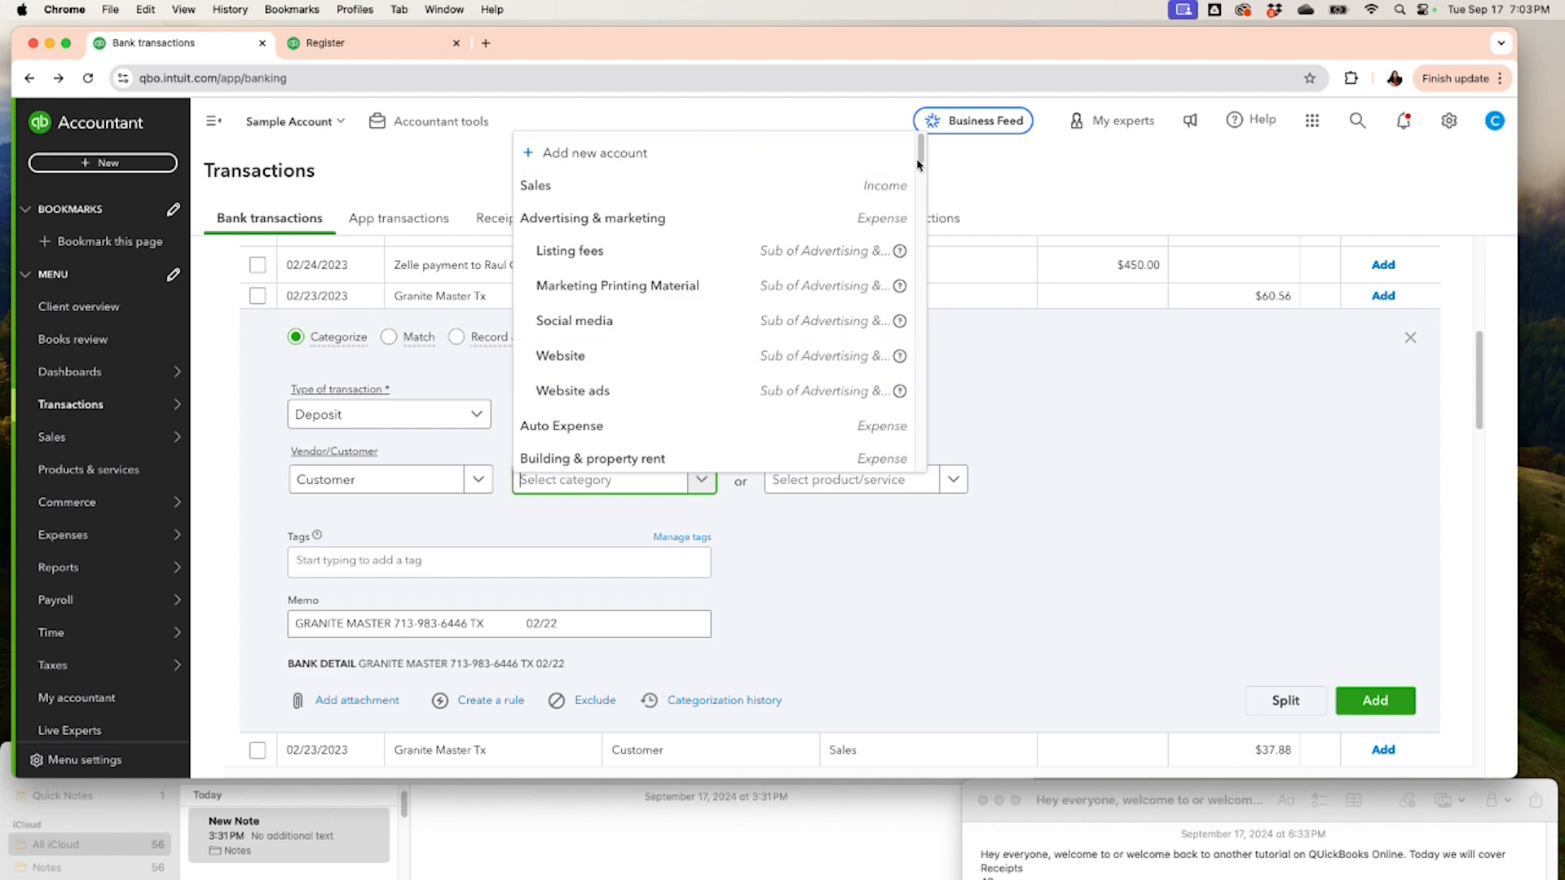
text(cash)
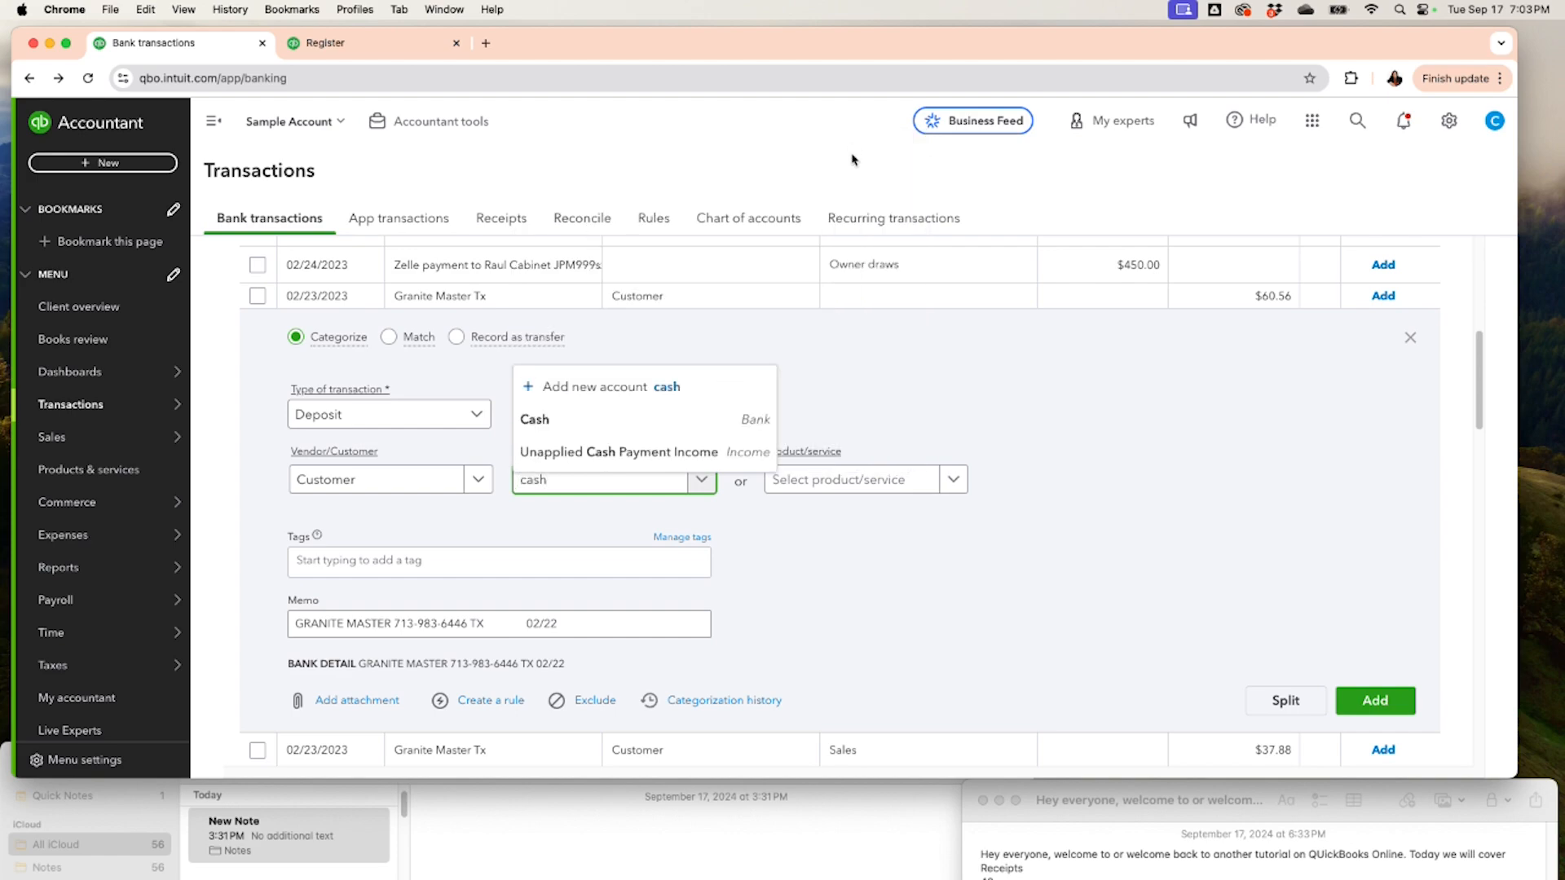
click(592, 436)
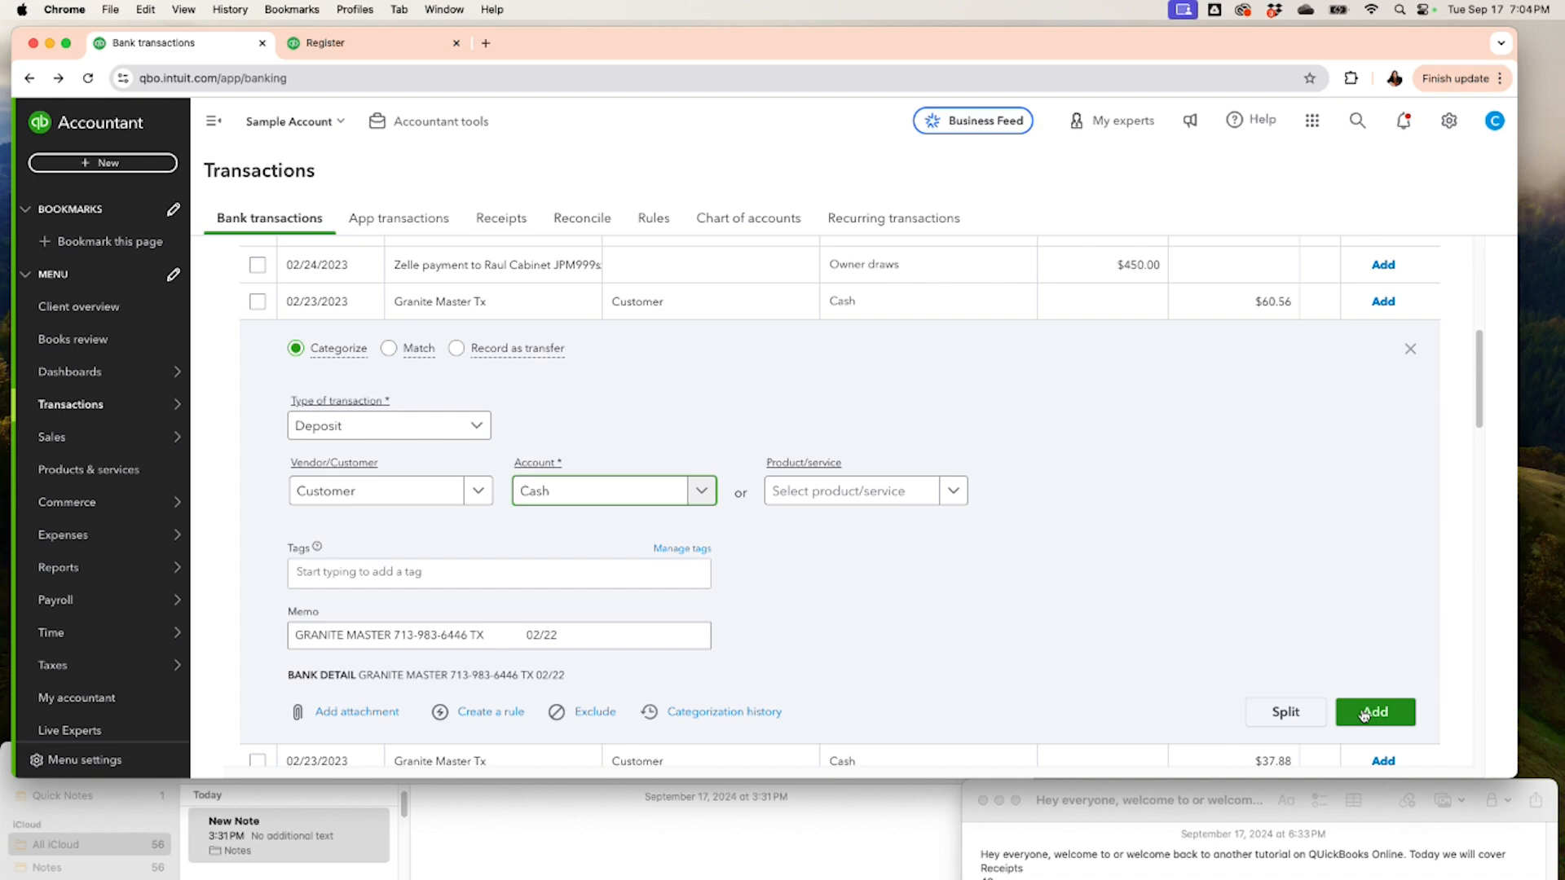
click(1363, 715)
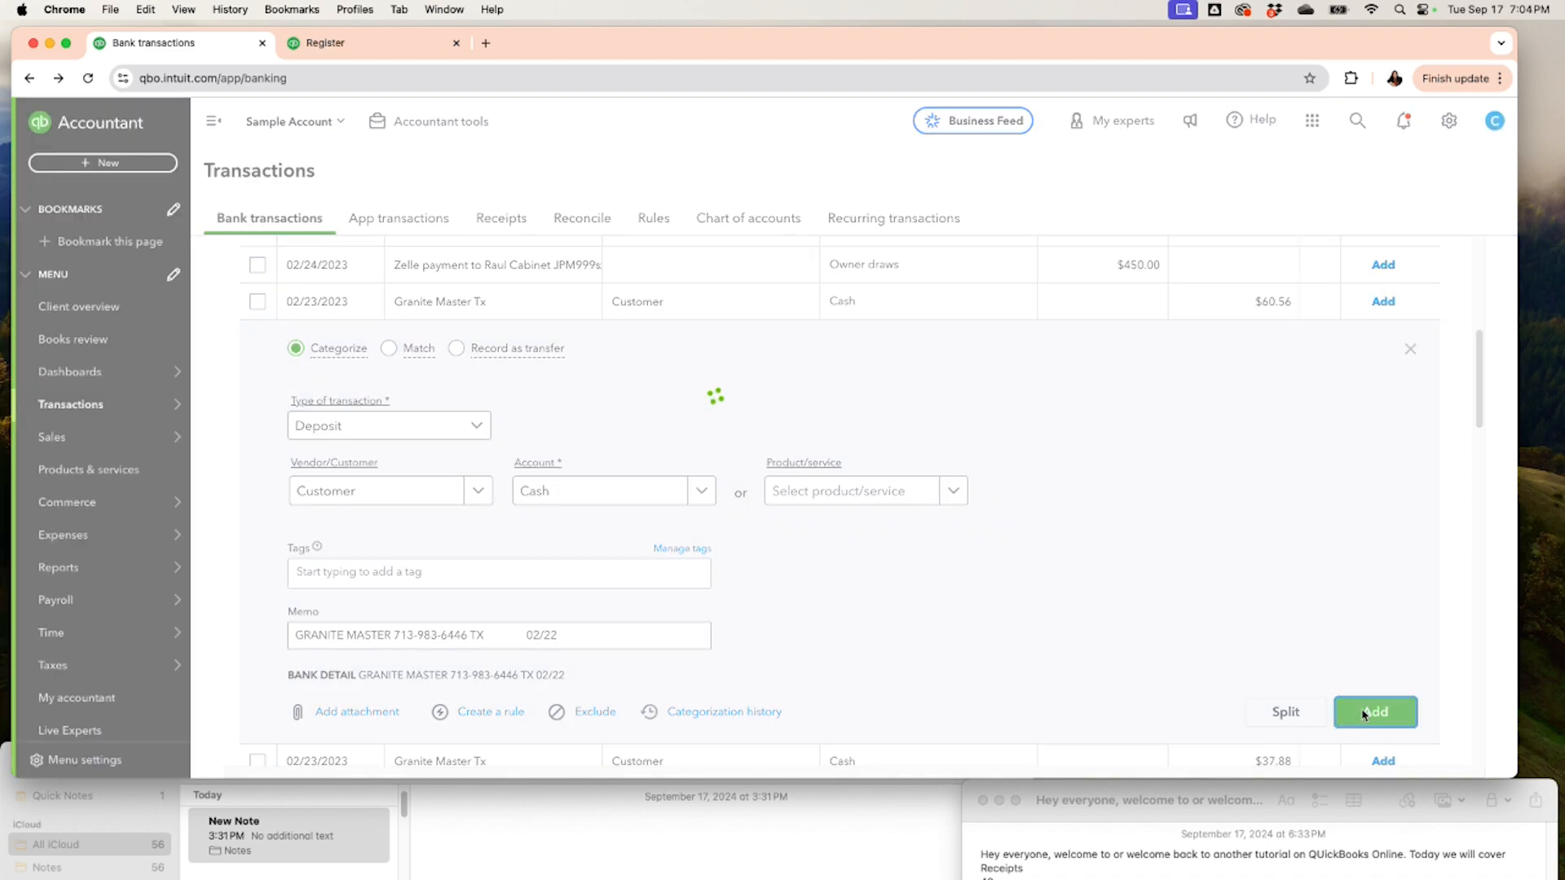
Step: Return to the Cash register and set the start date of its filter to 02/01/2023
click(343, 43)
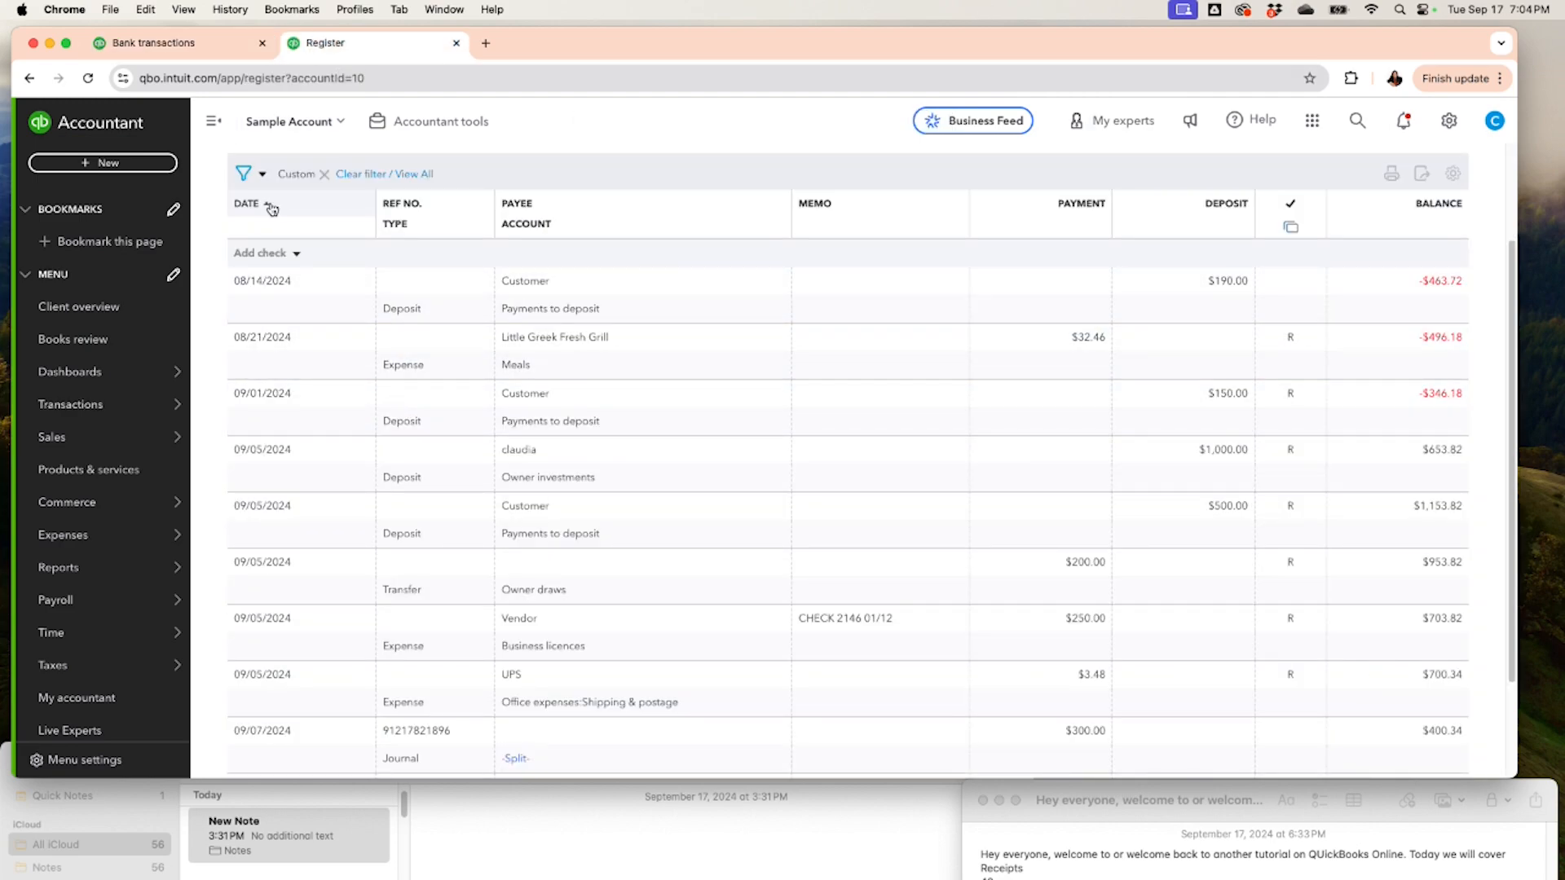
click(261, 175)
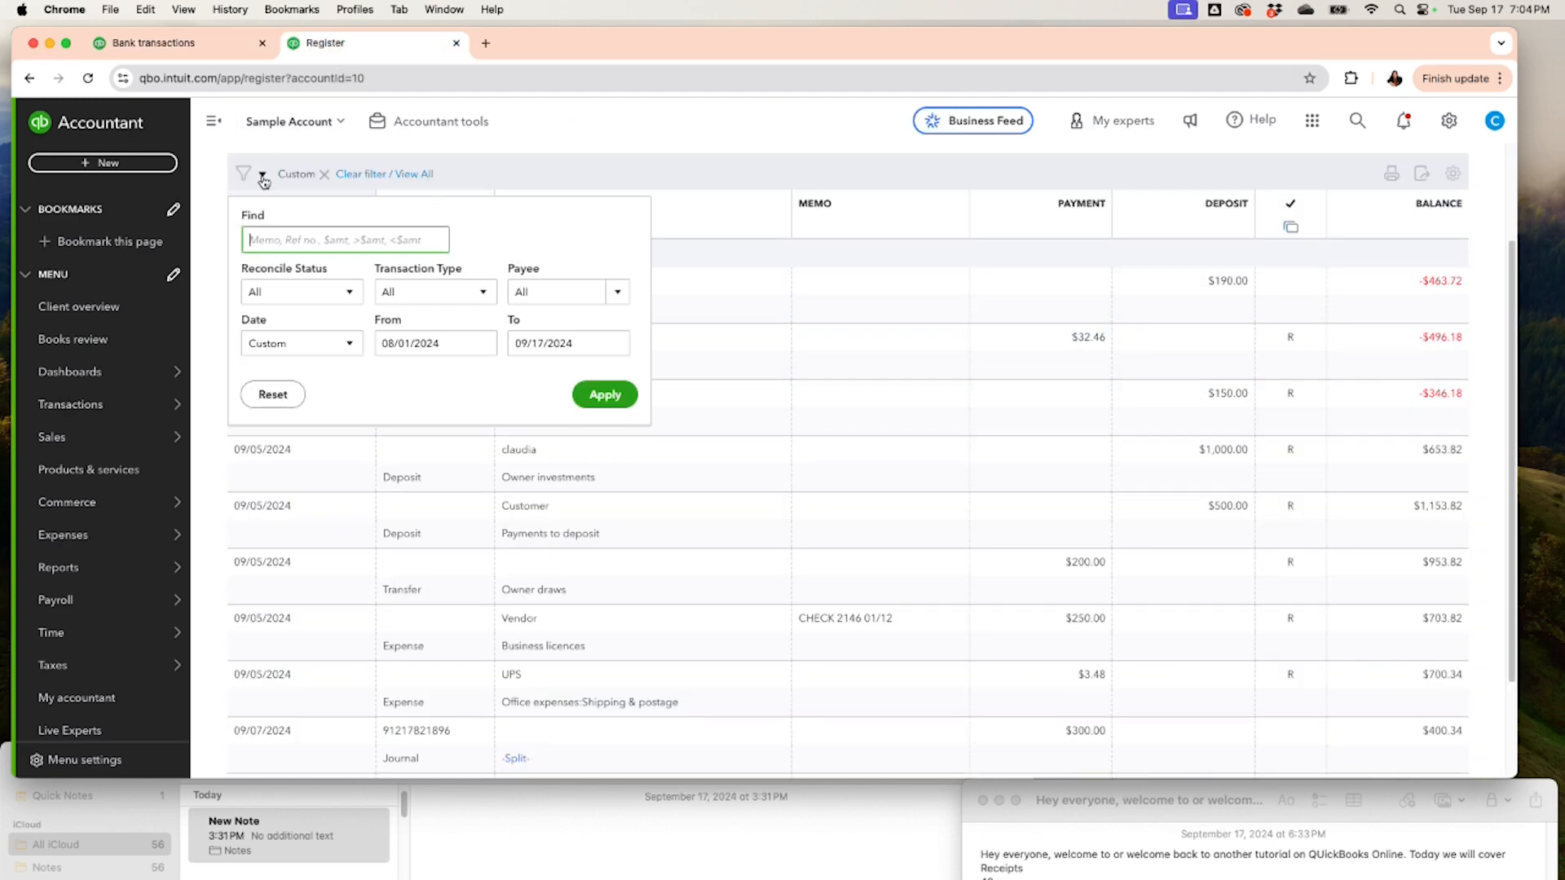
click(481, 345)
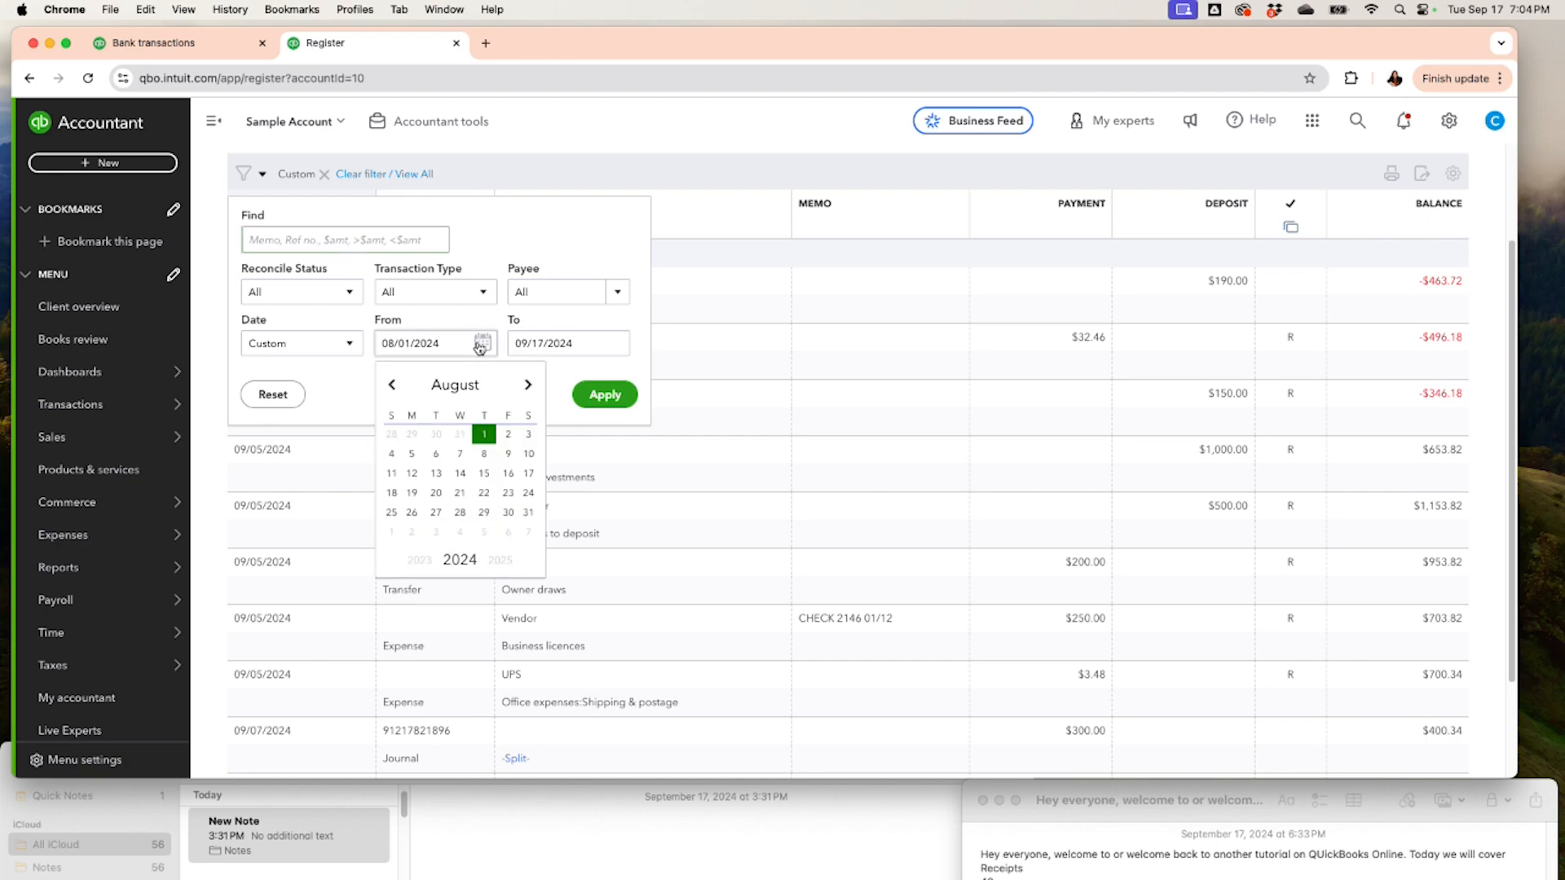
click(419, 560)
click(392, 386)
click(392, 386)
click(392, 386)
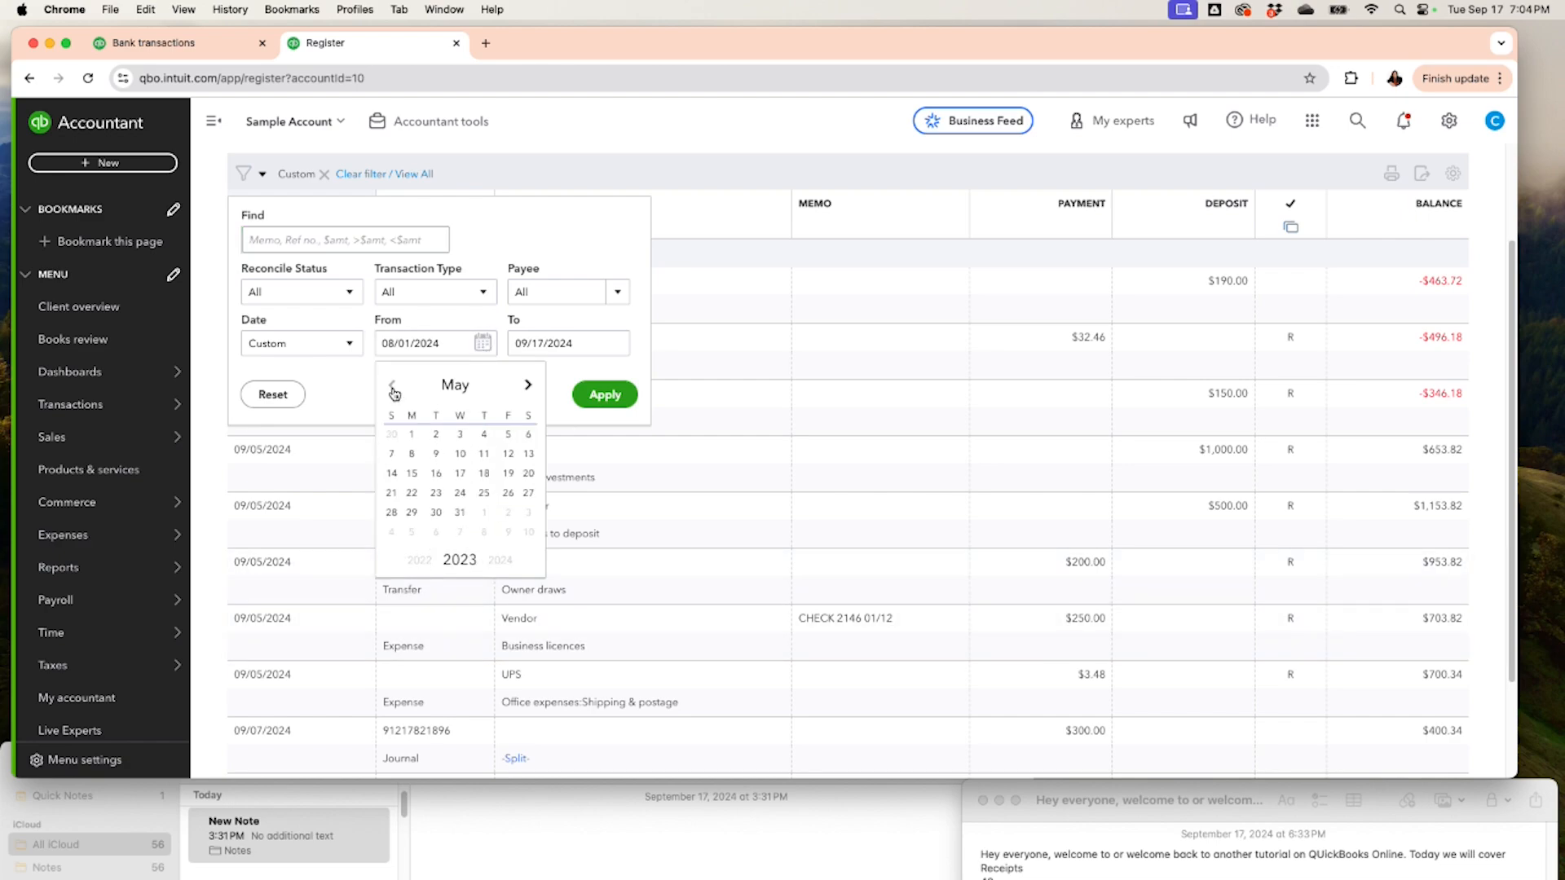
click(392, 385)
click(392, 386)
click(392, 386)
click(460, 436)
Step: Set the filter's end date to 02/28/2023, apply it, and check the Granite Master entry in the Cash register
click(616, 343)
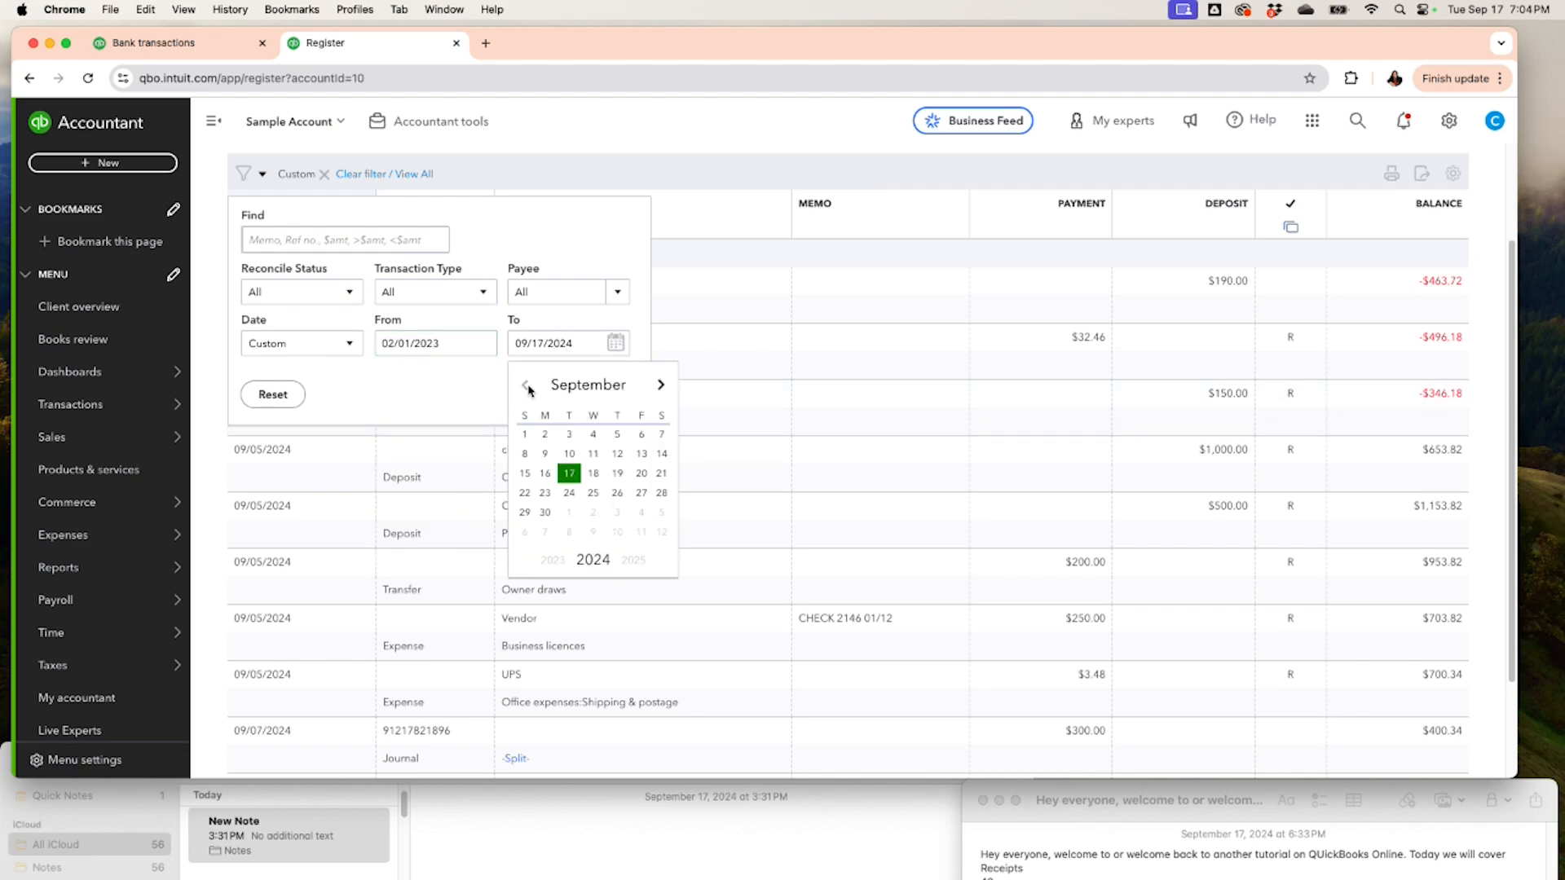
click(544, 554)
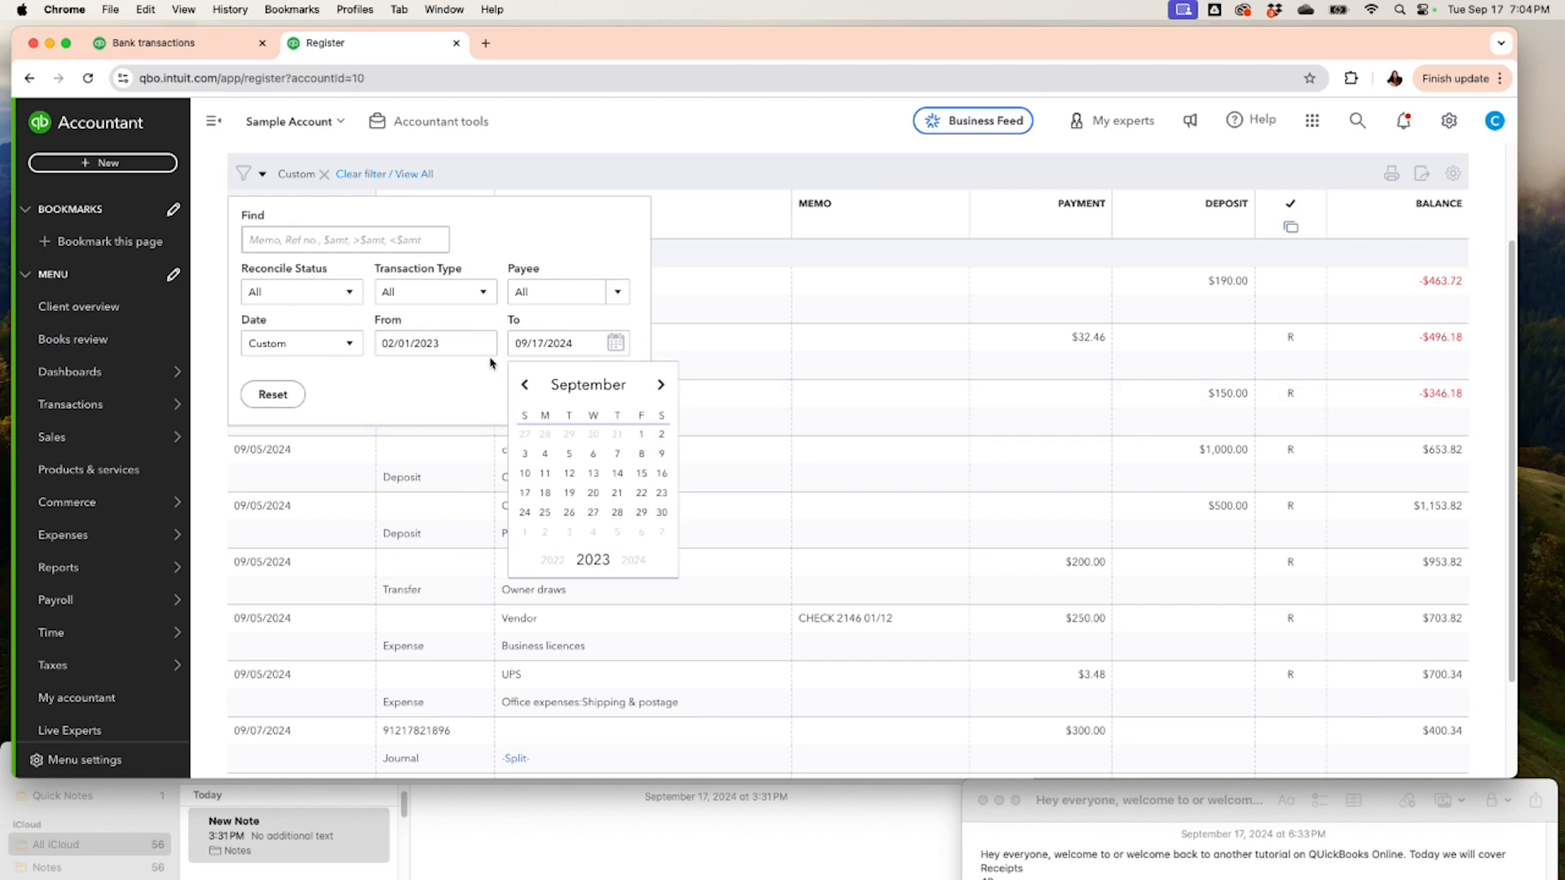
click(525, 386)
click(525, 386)
click(525, 388)
click(525, 388)
click(525, 388)
click(525, 388)
click(525, 388)
click(569, 514)
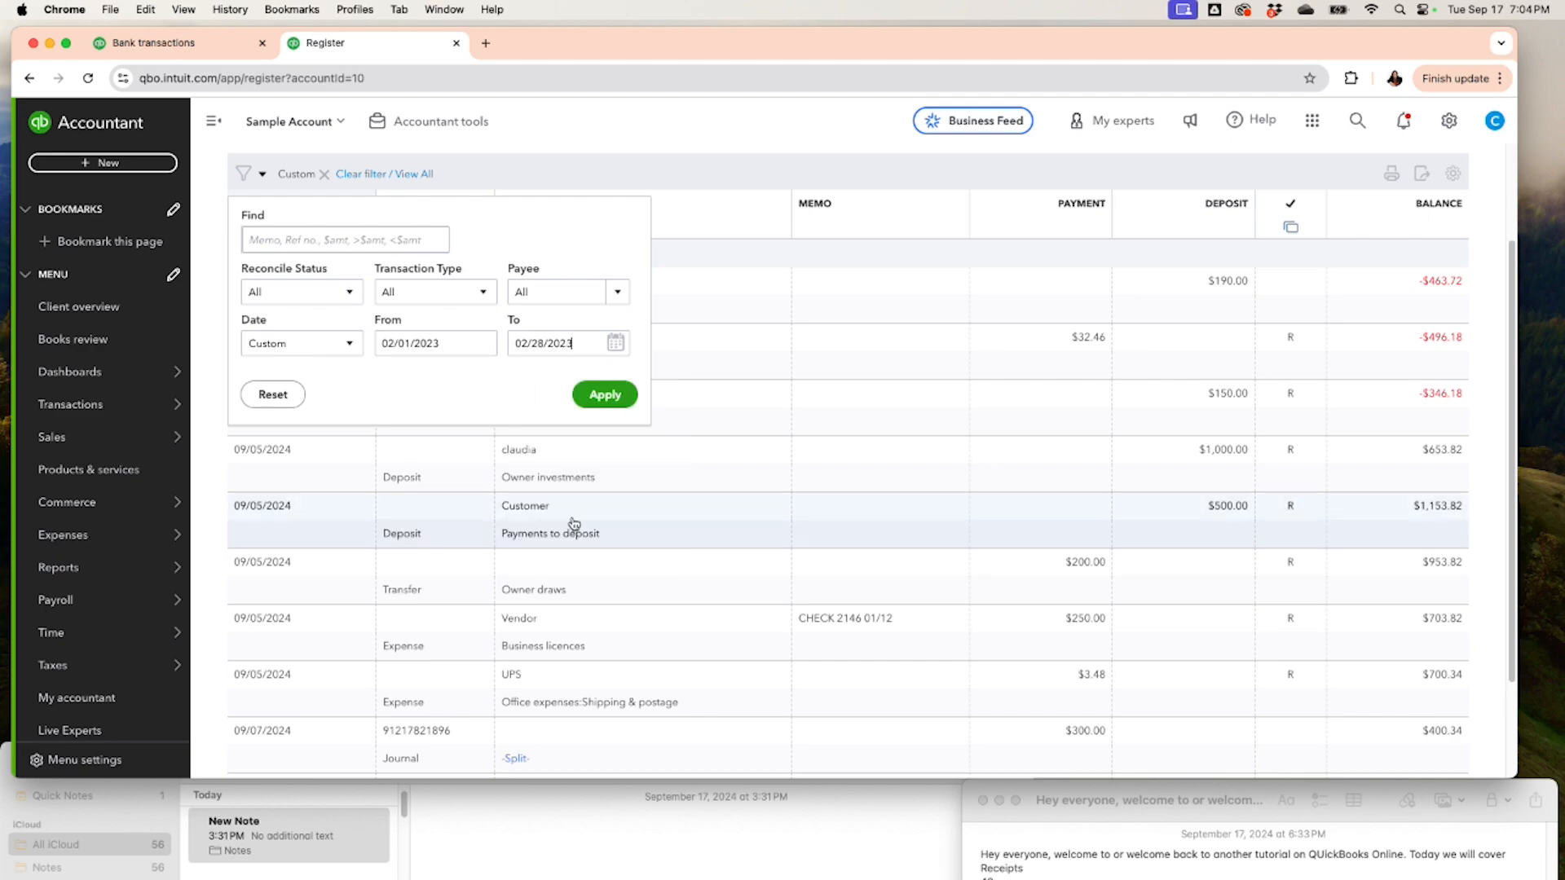
click(605, 396)
scroll(608, 530, down, 1)
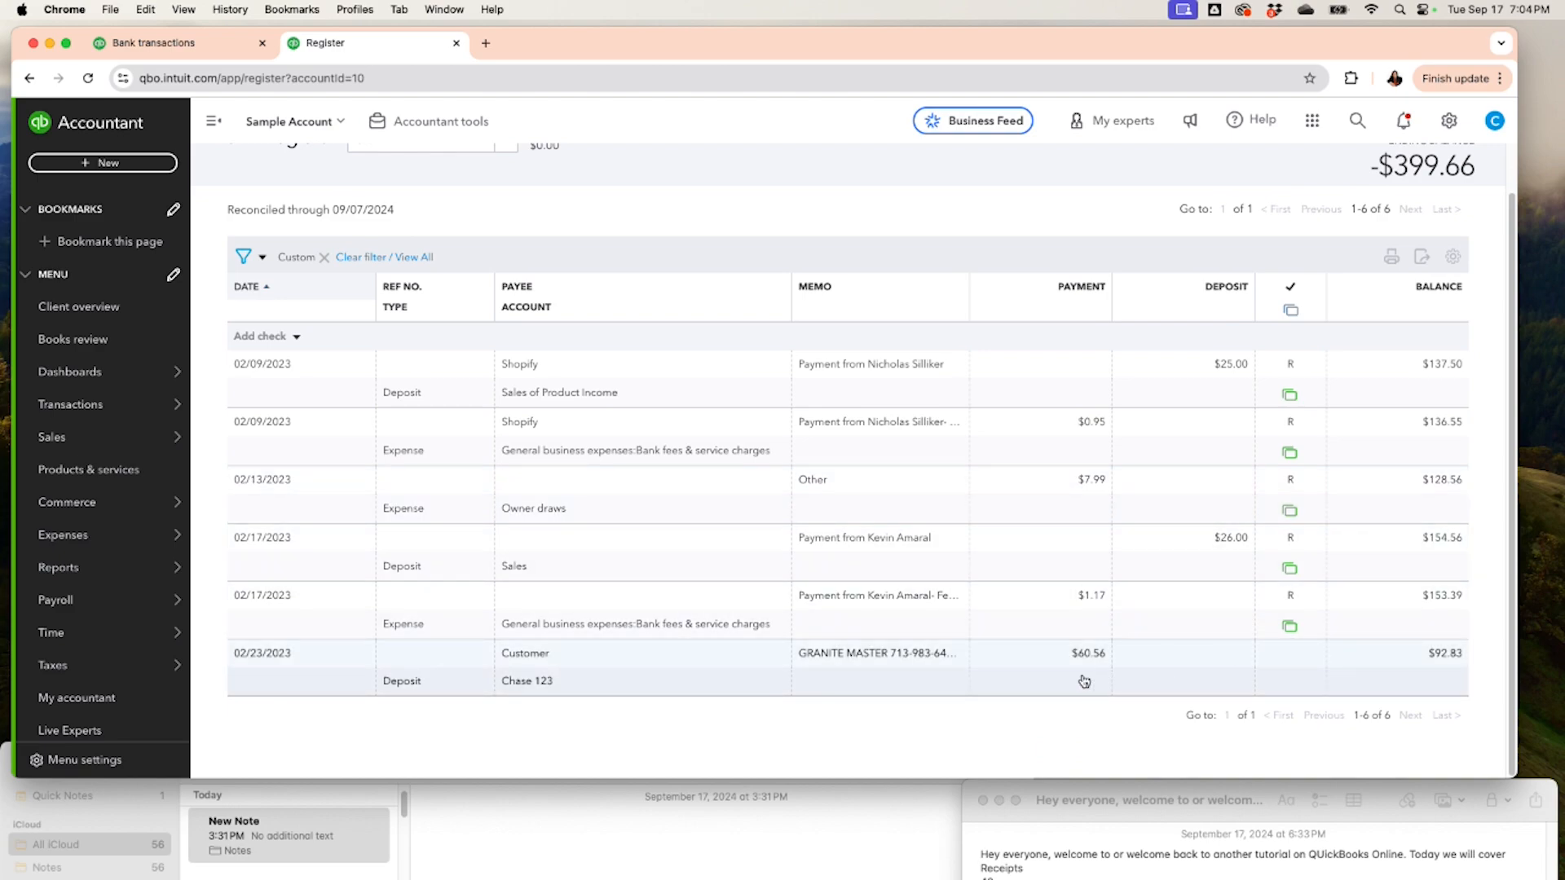
Step: Return to the chart of accounts, filter it by "payment", and open the Payments to deposit register
scroll(317, 249, up, 1)
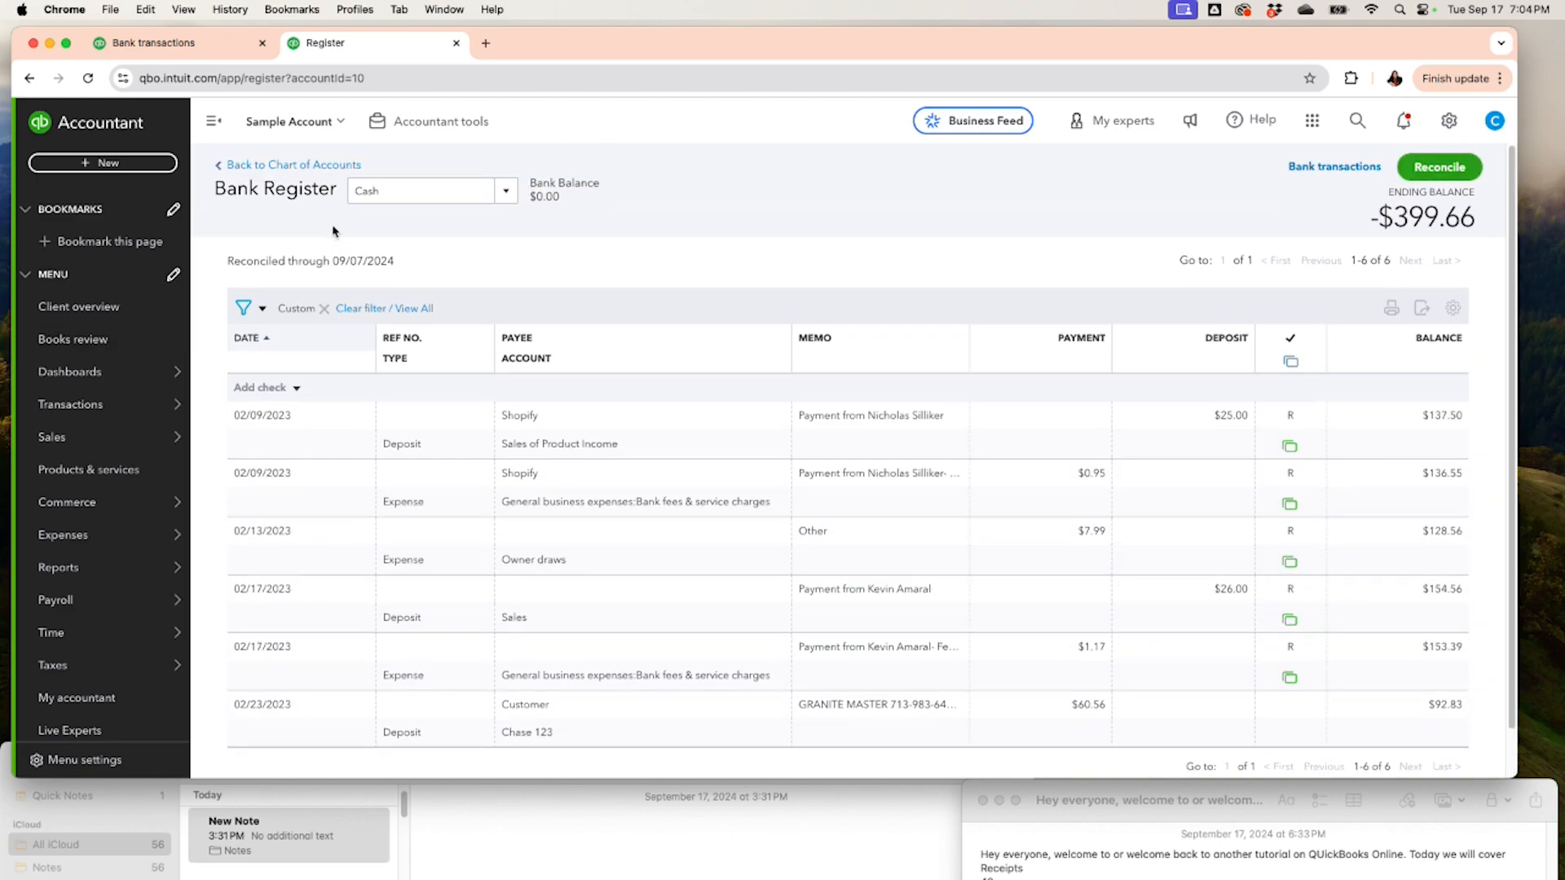
click(311, 166)
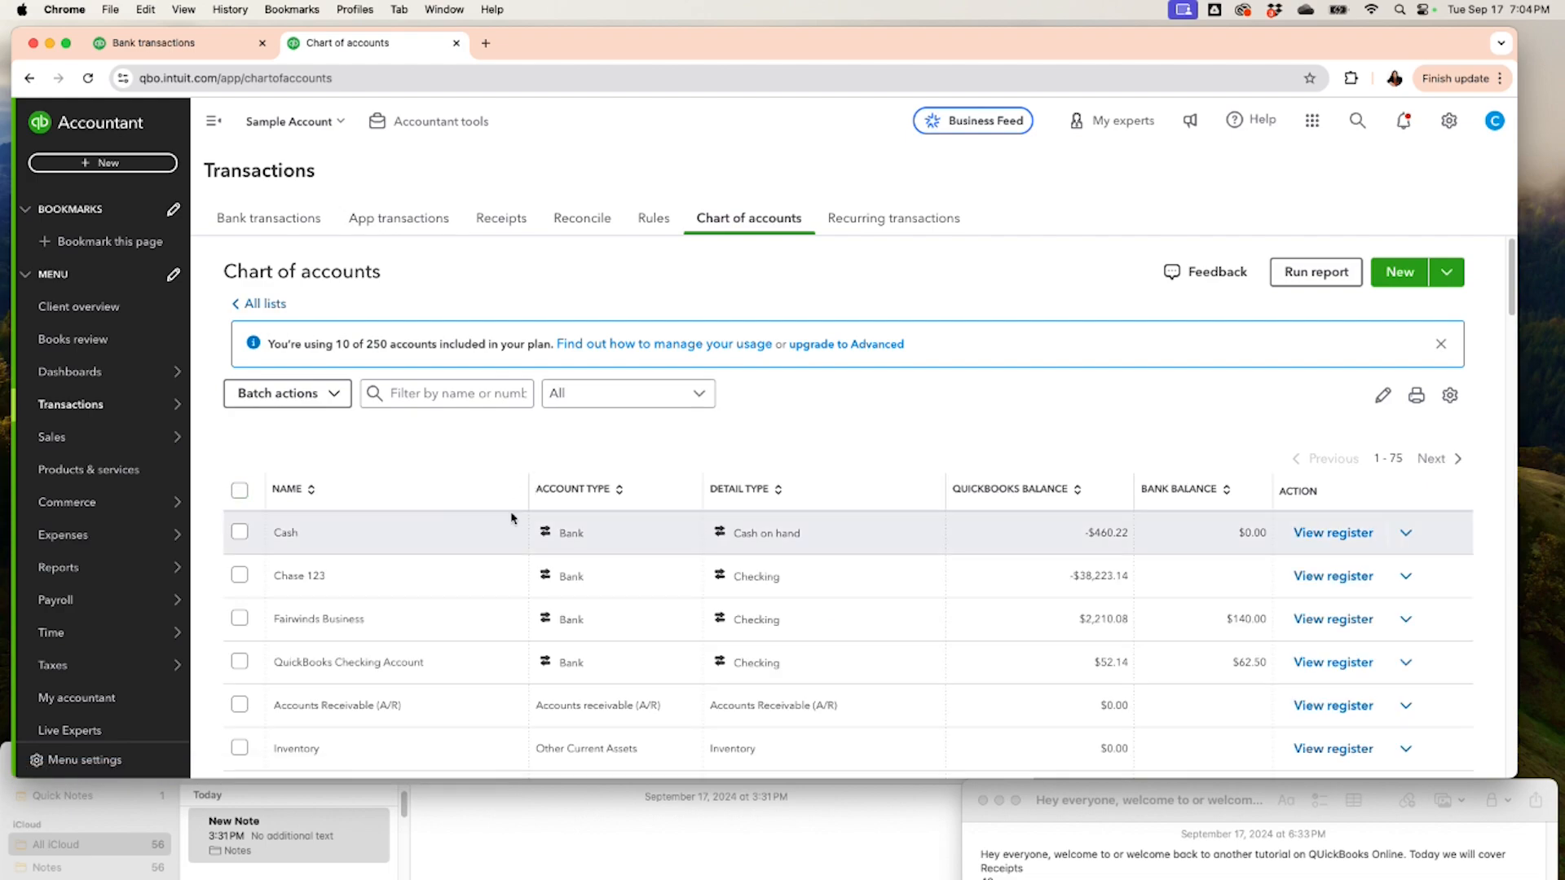
click(473, 399)
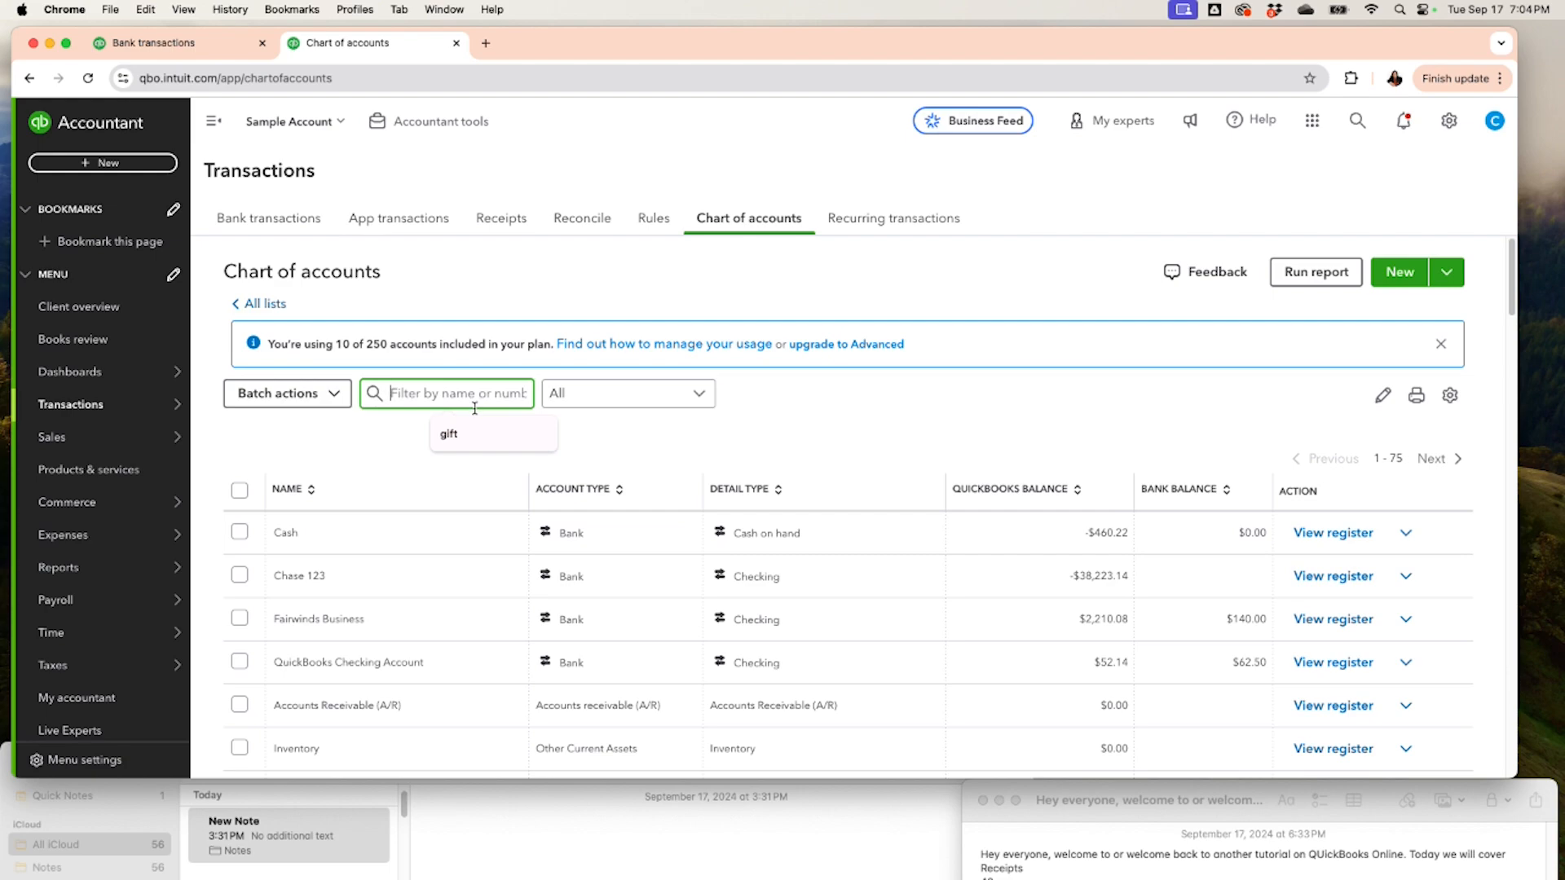
text(pay)
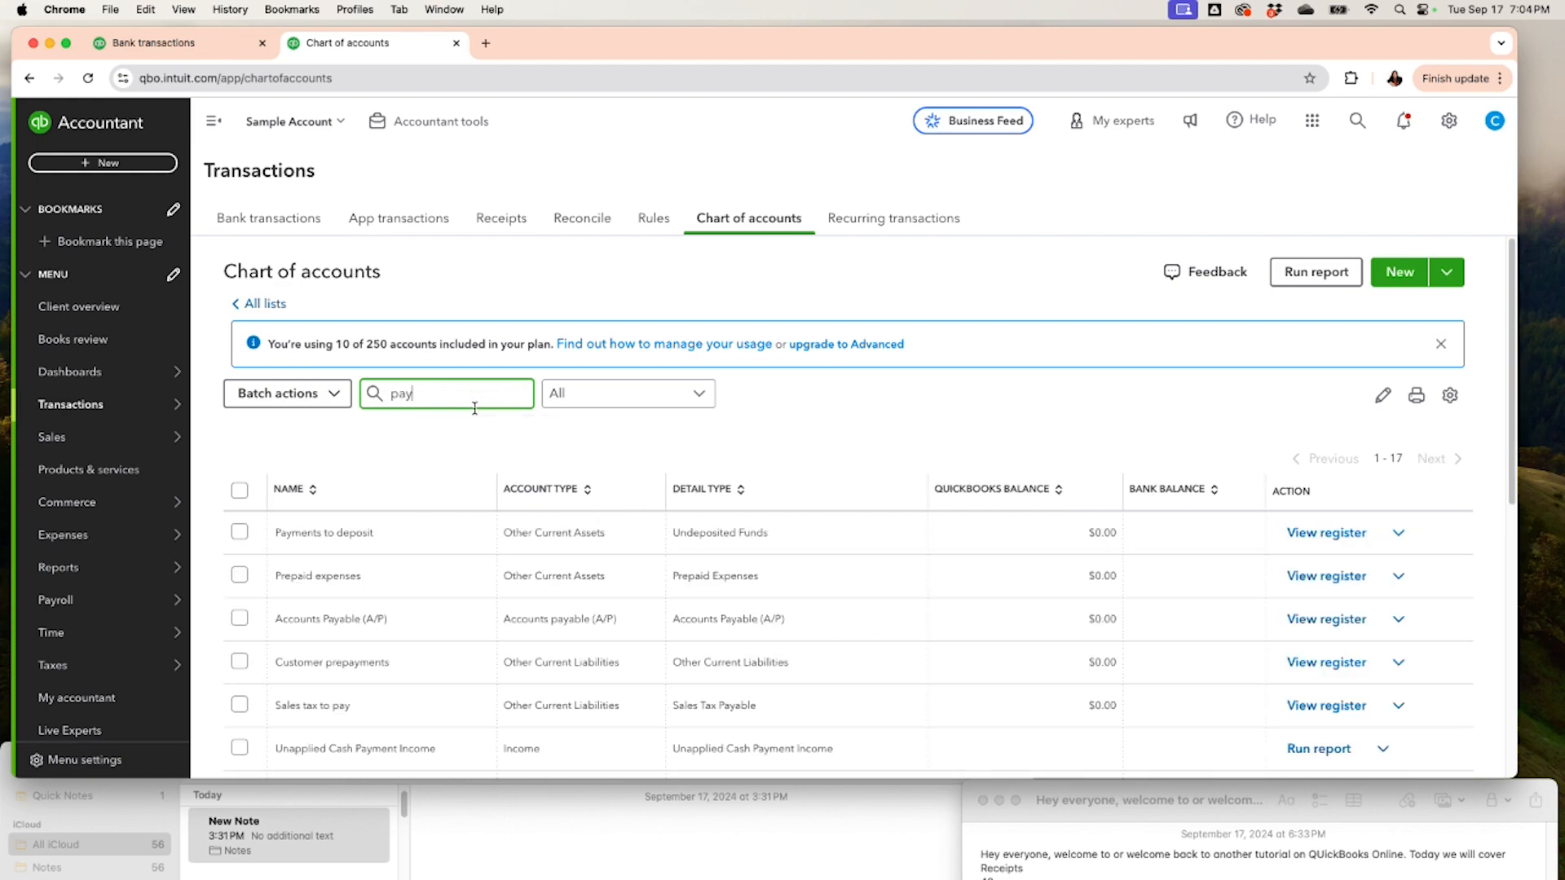
text(ment)
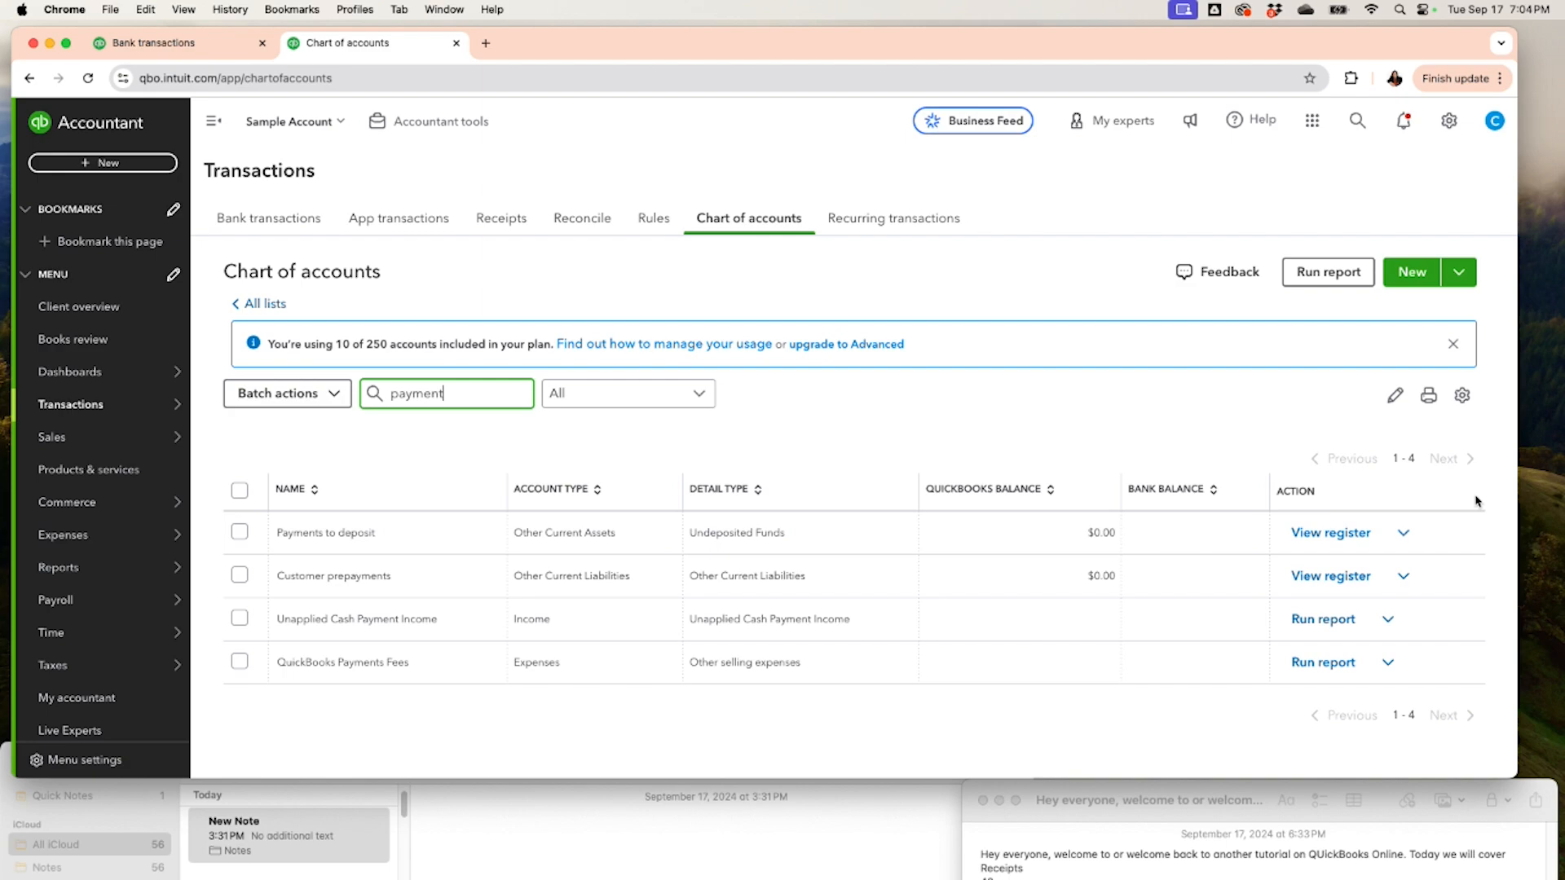
click(1361, 534)
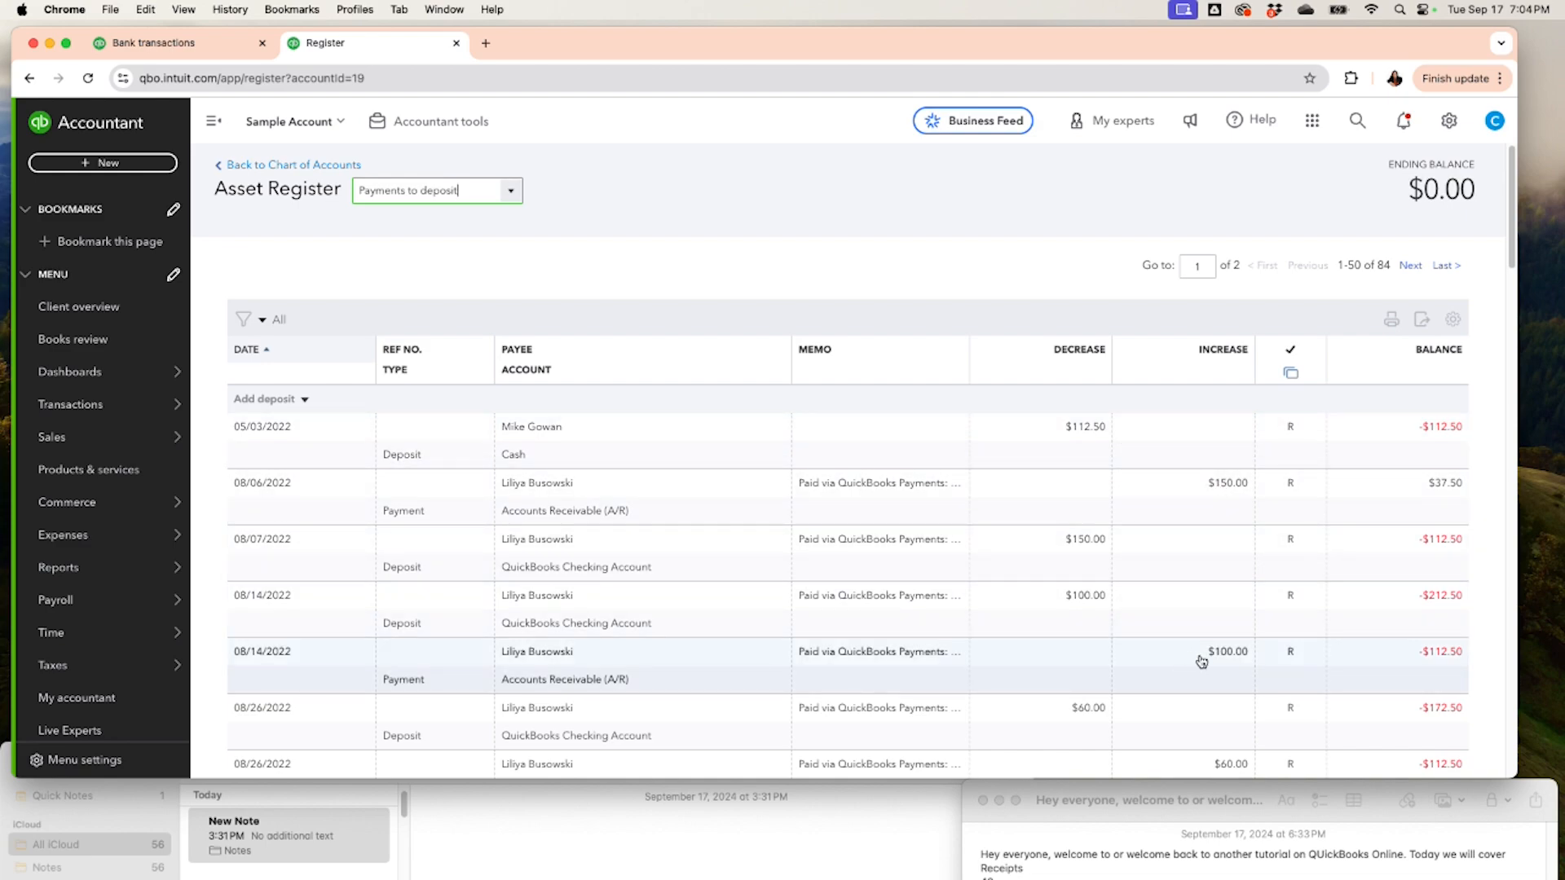
Step: Examine the matching payment and deposit entries and running balances throughout the first page of the Payments to deposit register
scroll(1193, 662, down, 2)
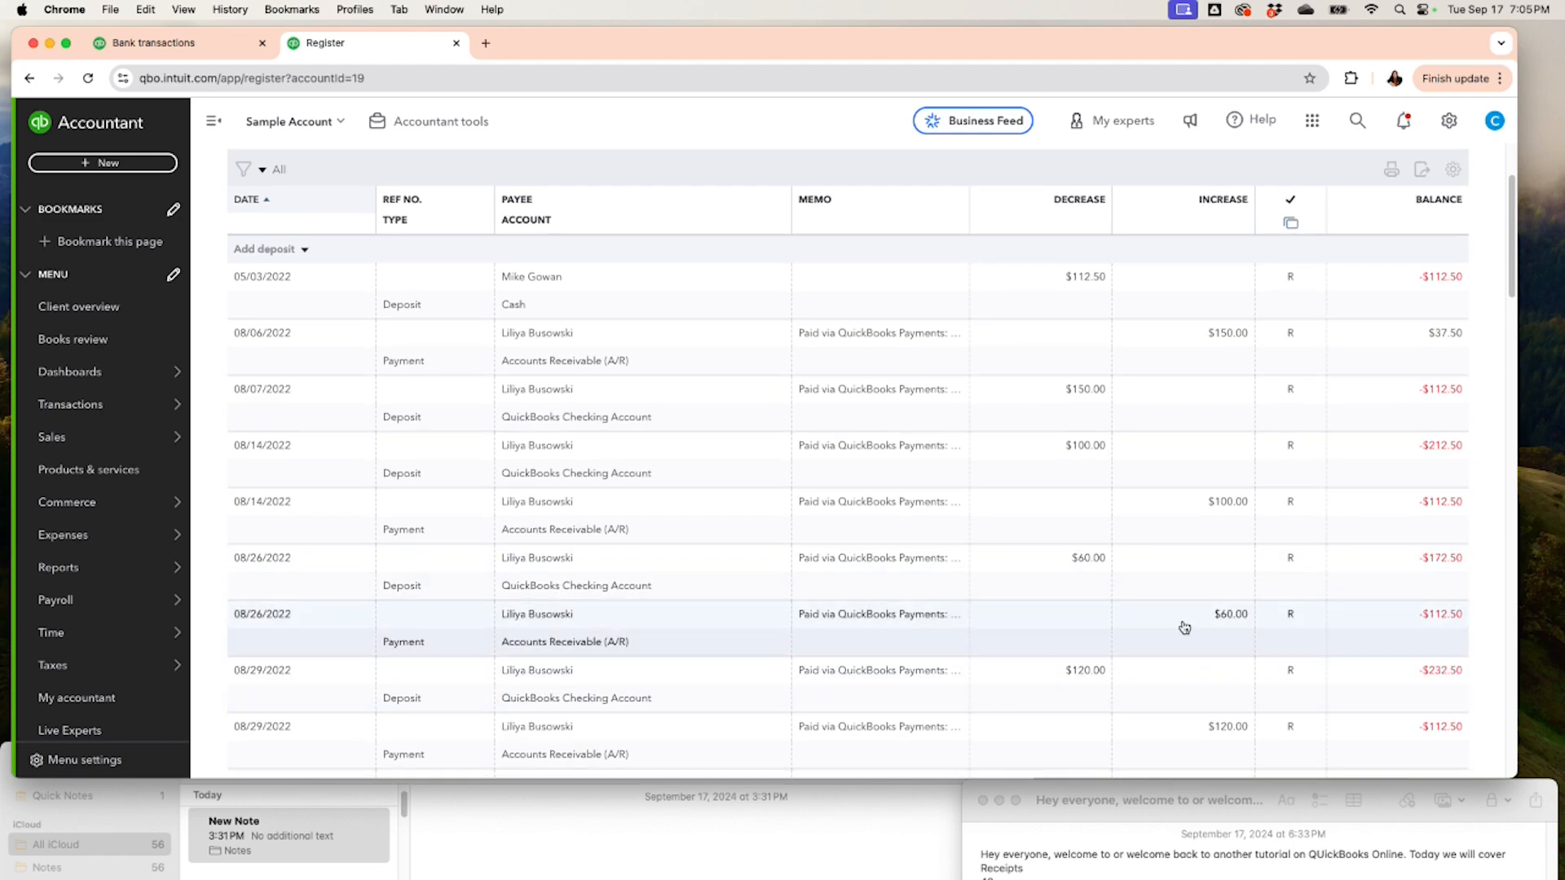
scroll(1142, 732, down, 1)
scroll(1143, 732, down, 2)
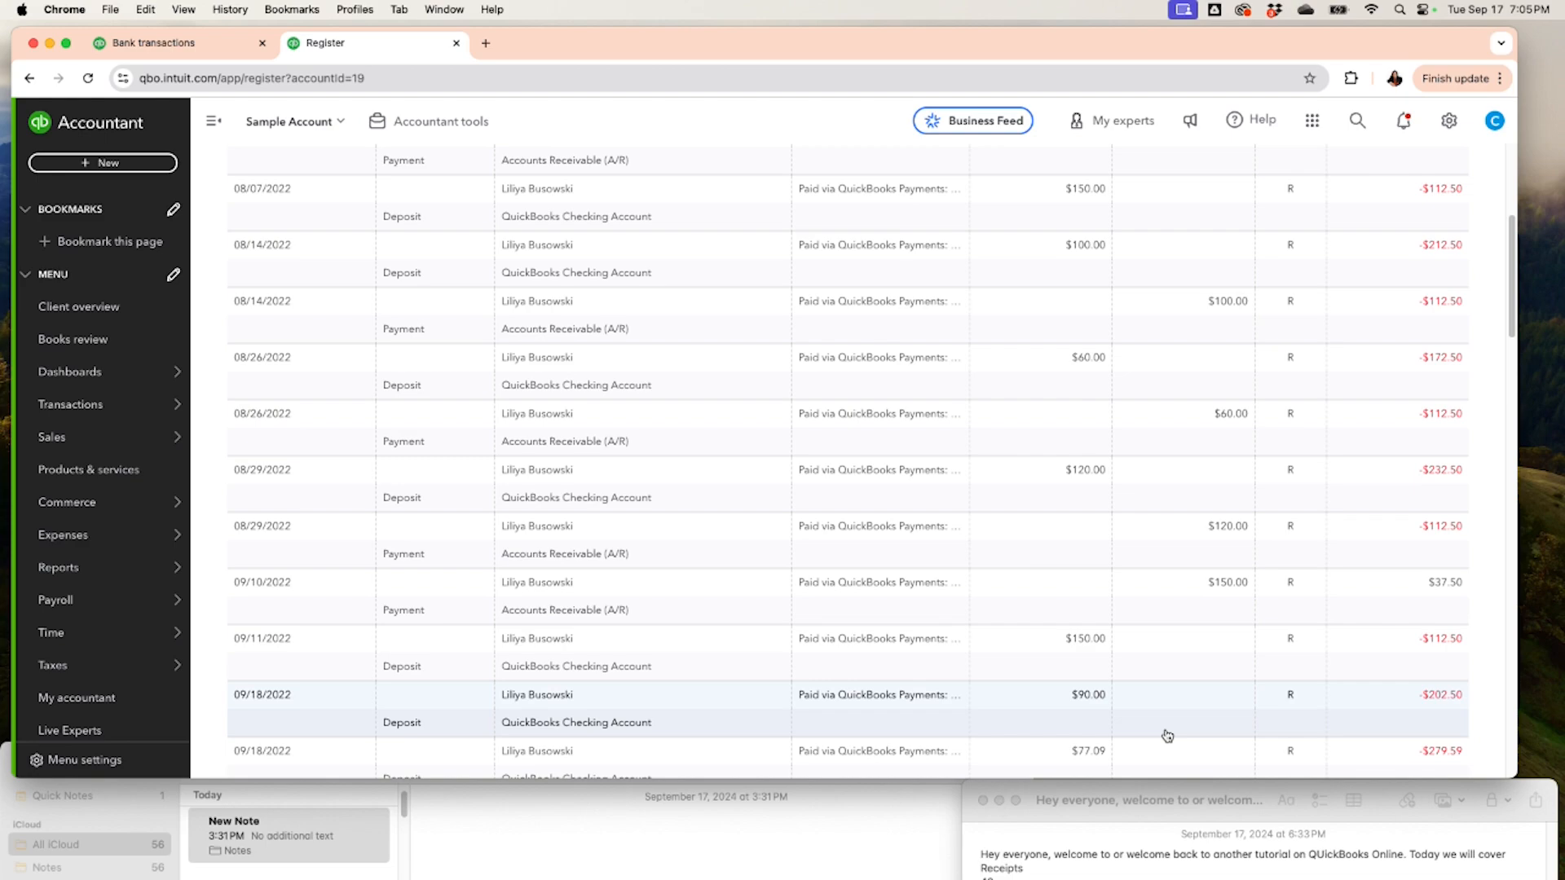
scroll(1030, 644, up, 5)
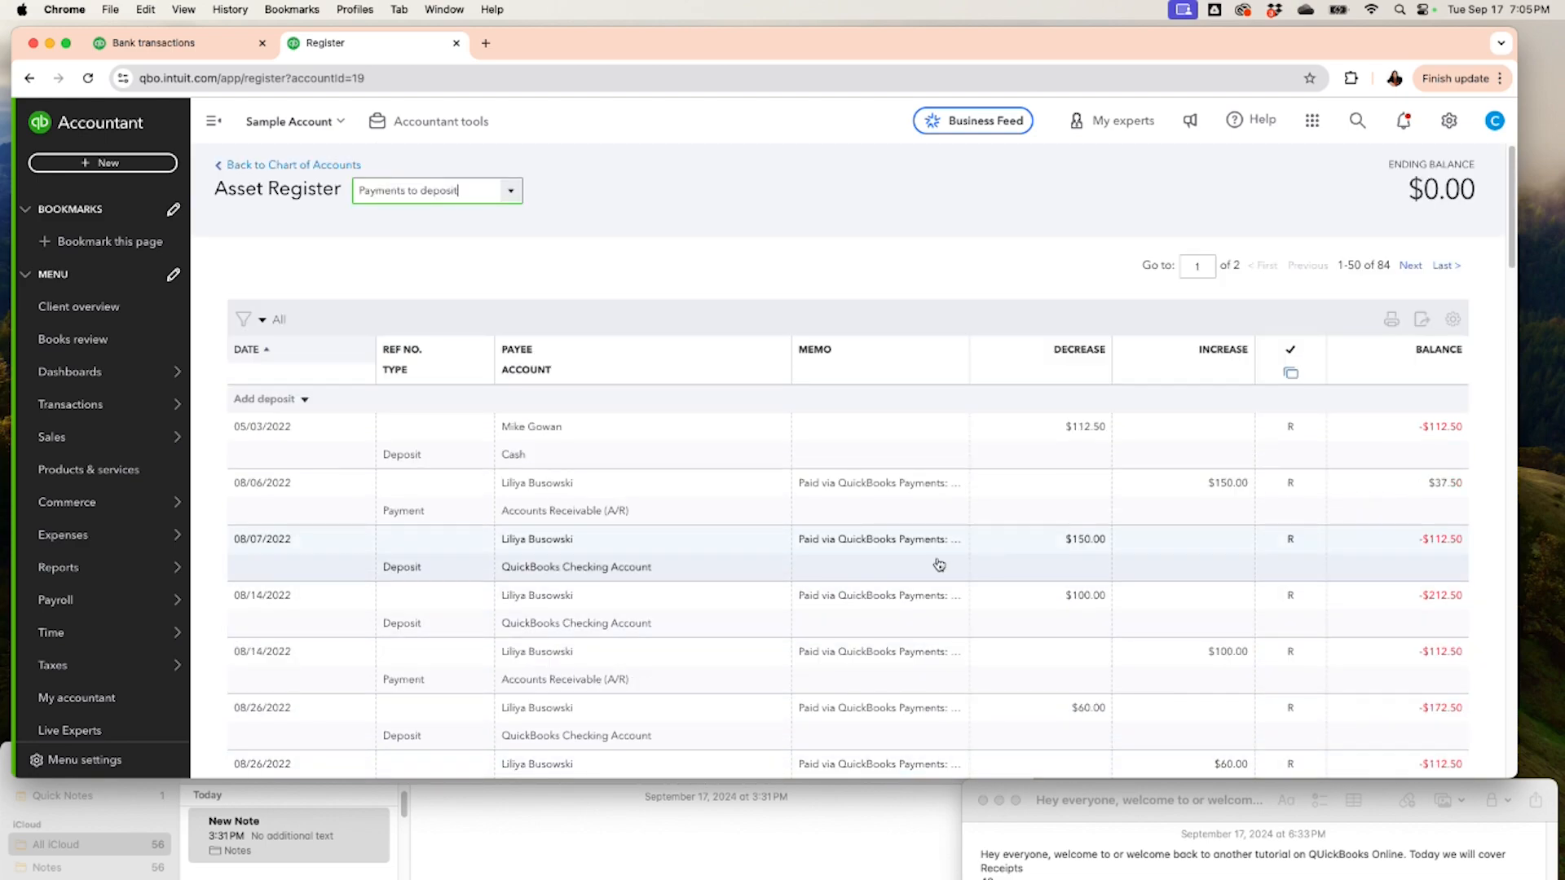
scroll(935, 654, down, 9)
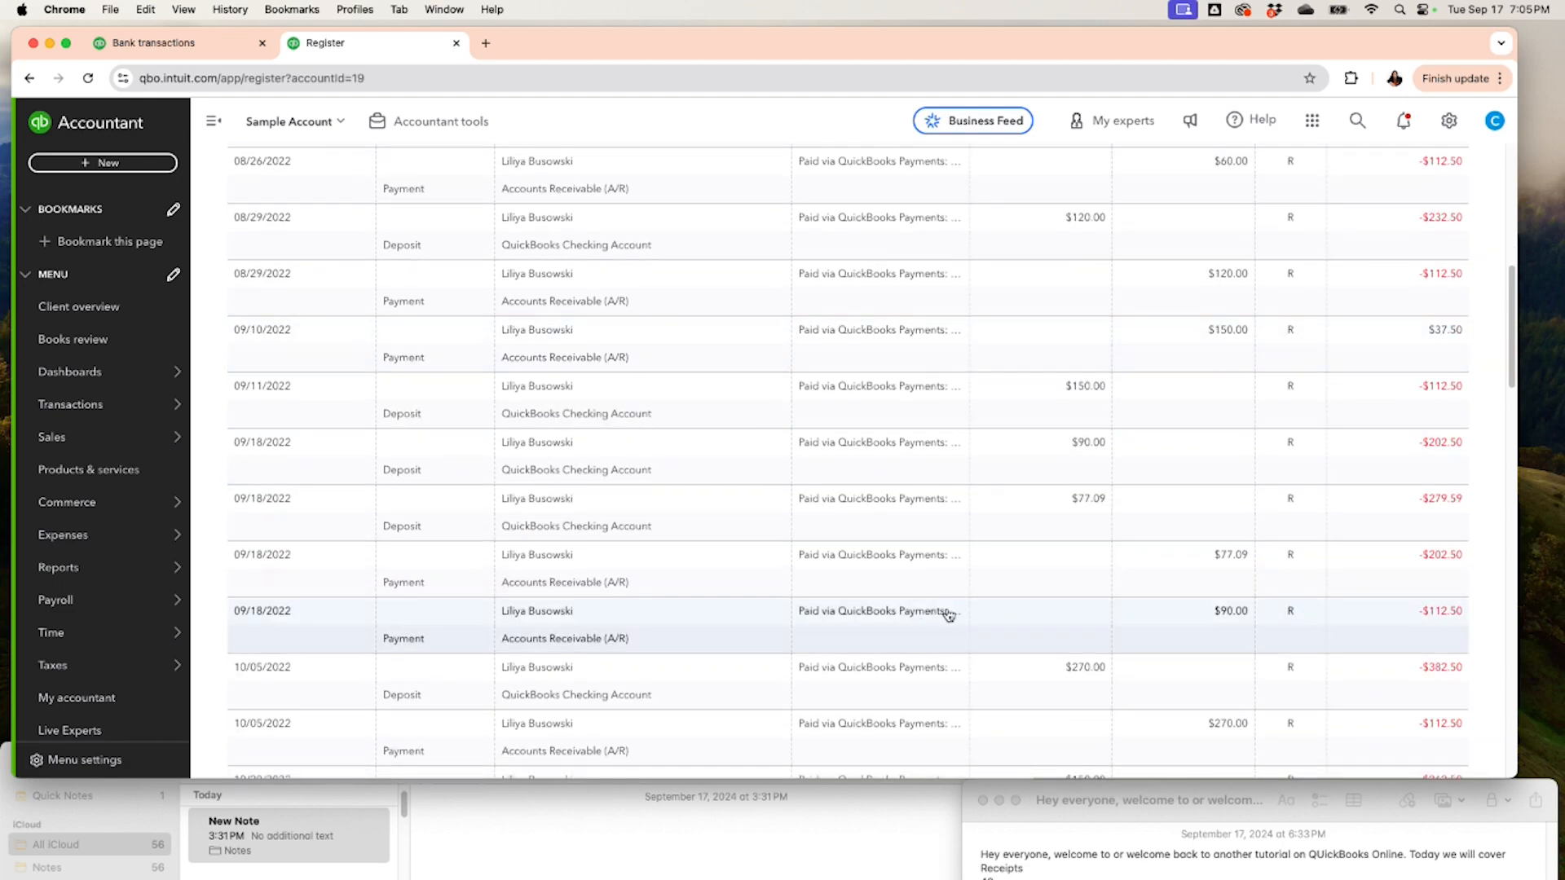
scroll(983, 589, down, 10)
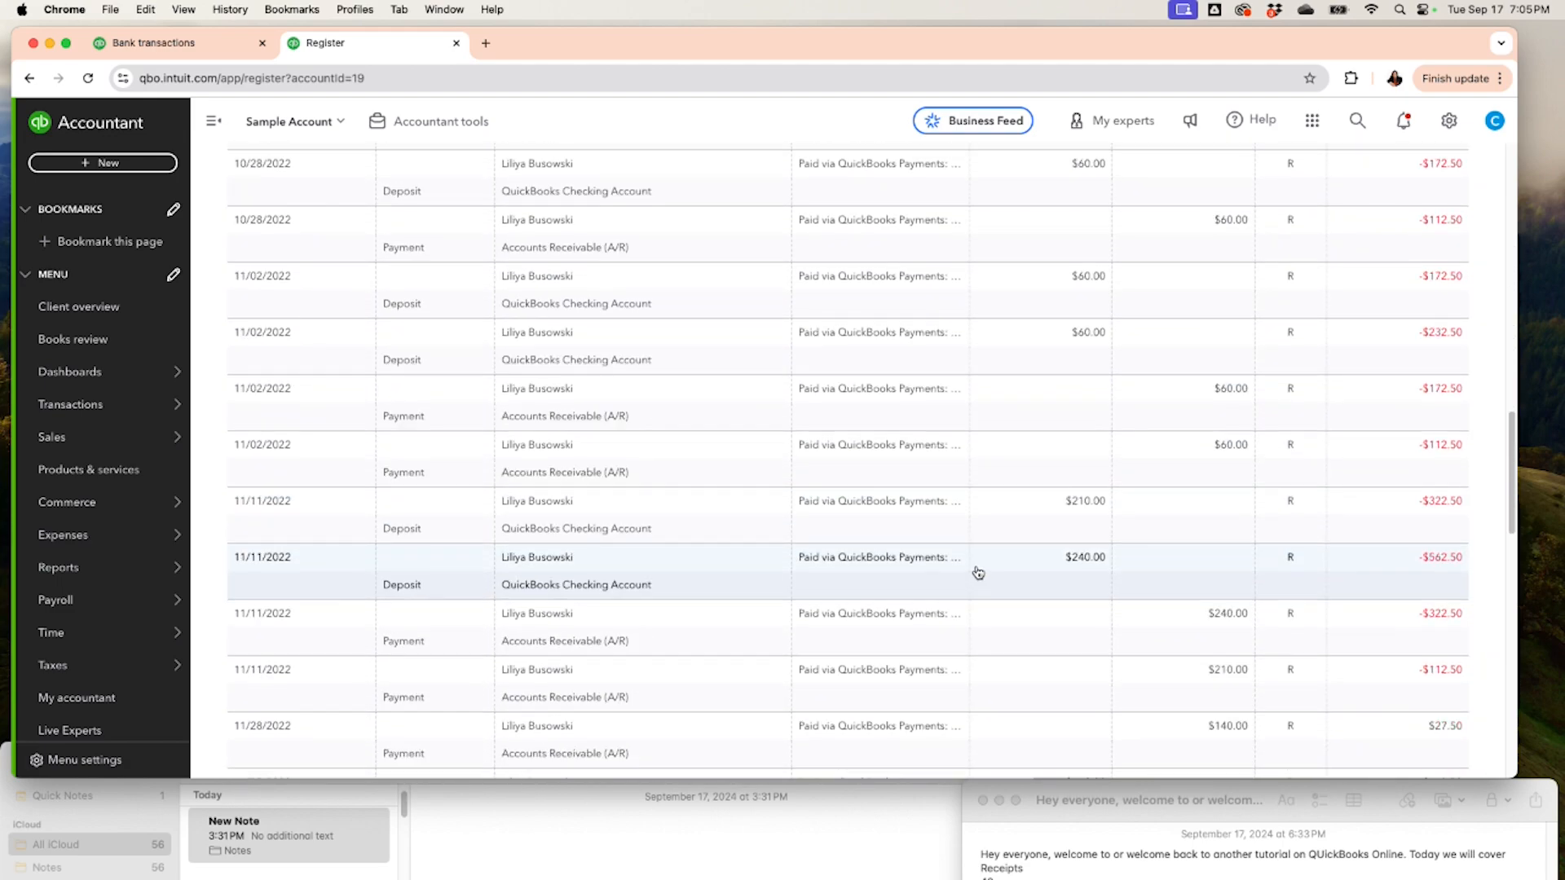
scroll(979, 573, down, 10)
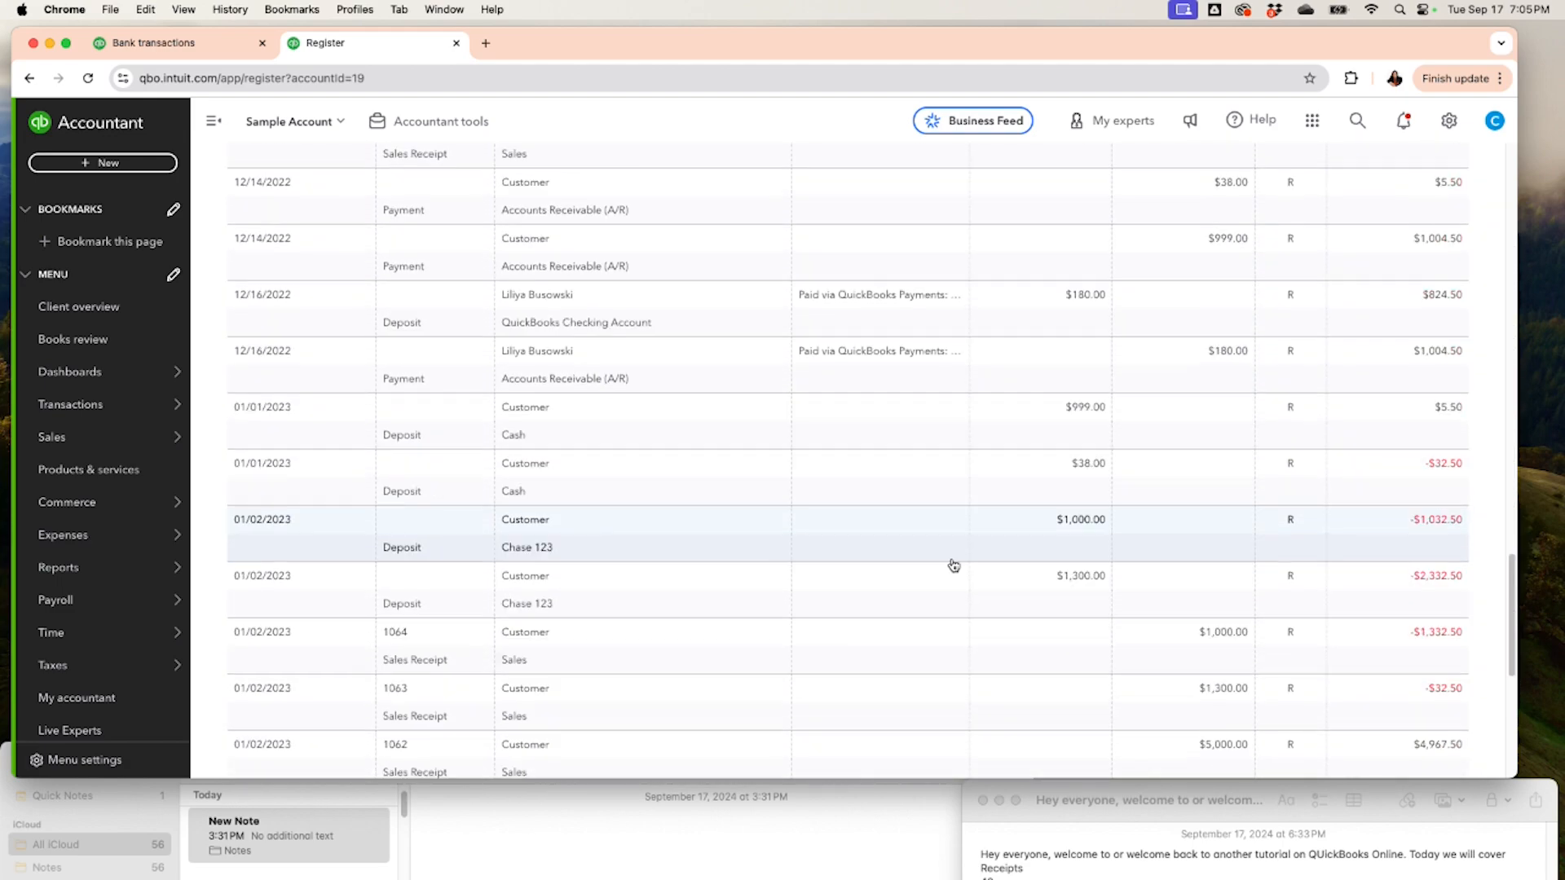
scroll(1009, 561, down, 8)
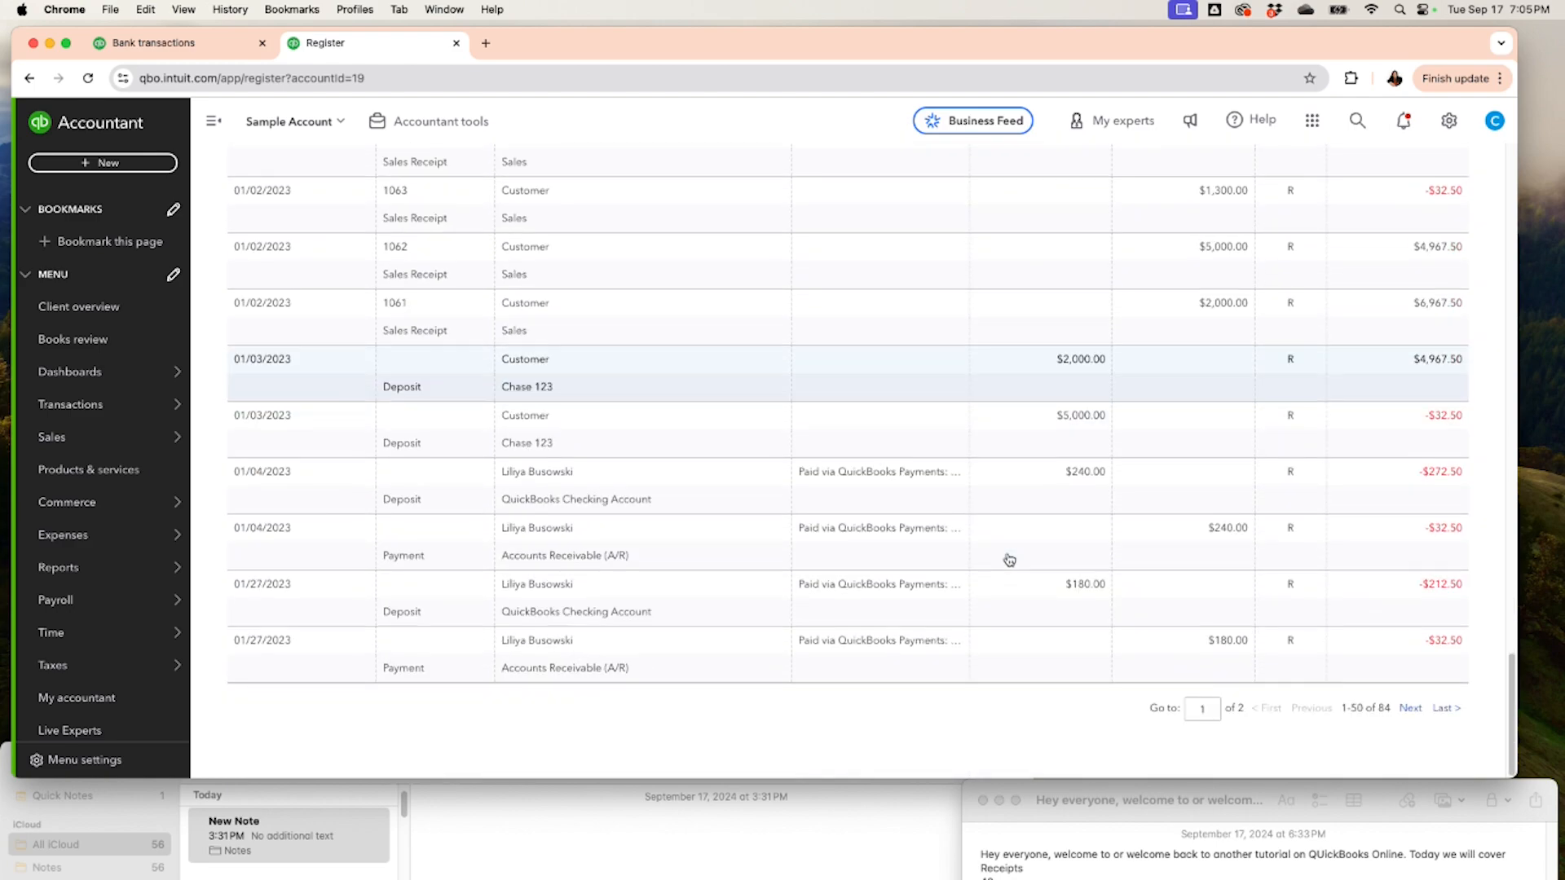
scroll(1009, 560, up, 20)
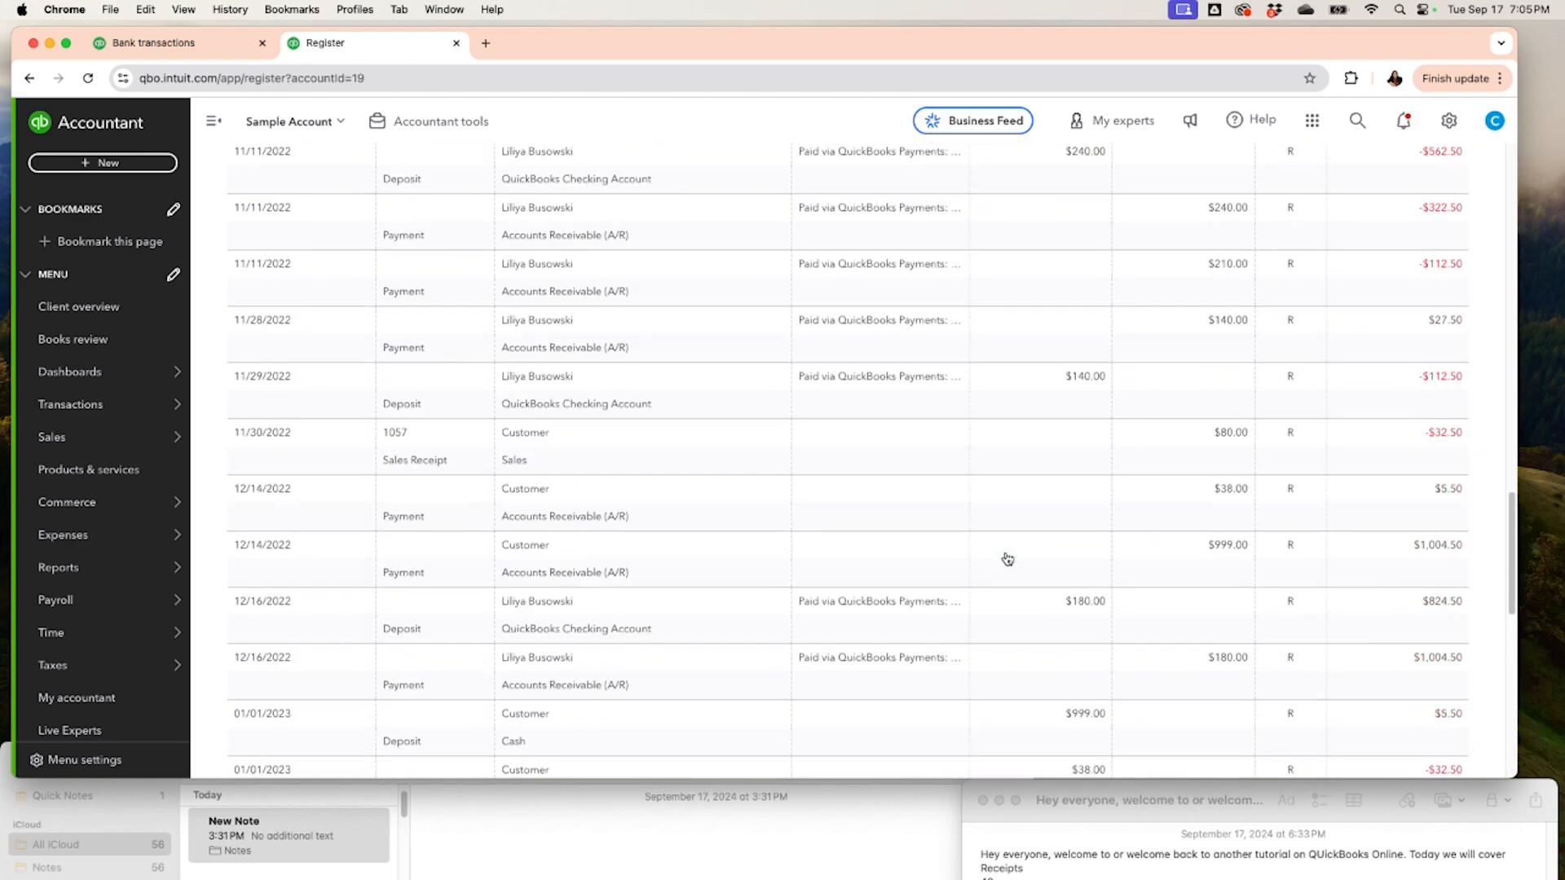
scroll(1008, 556, up, 15)
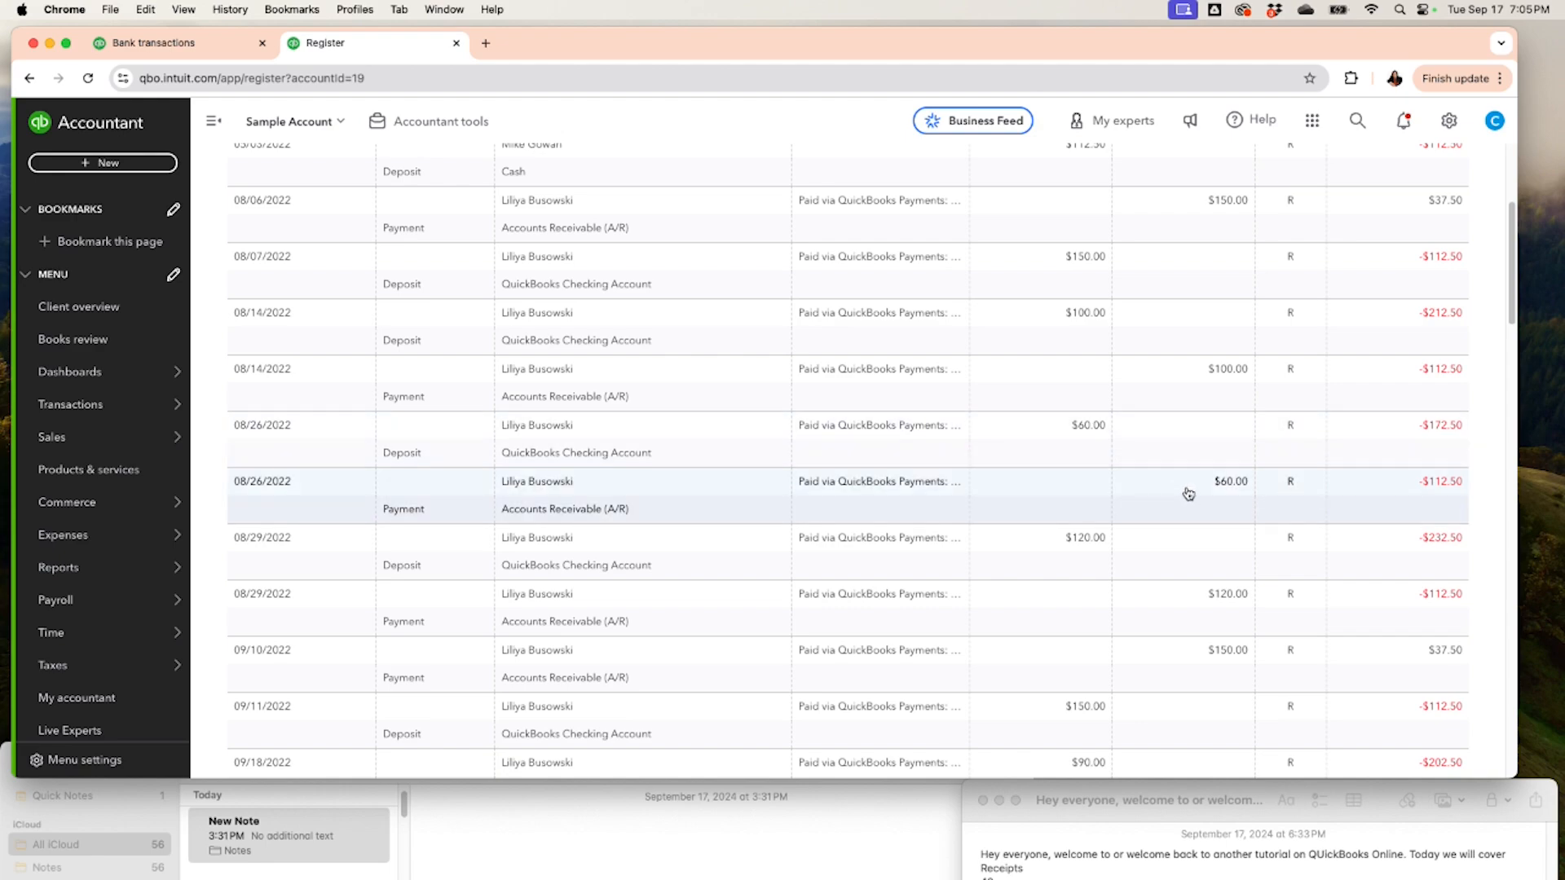
scroll(1135, 388, up, 5)
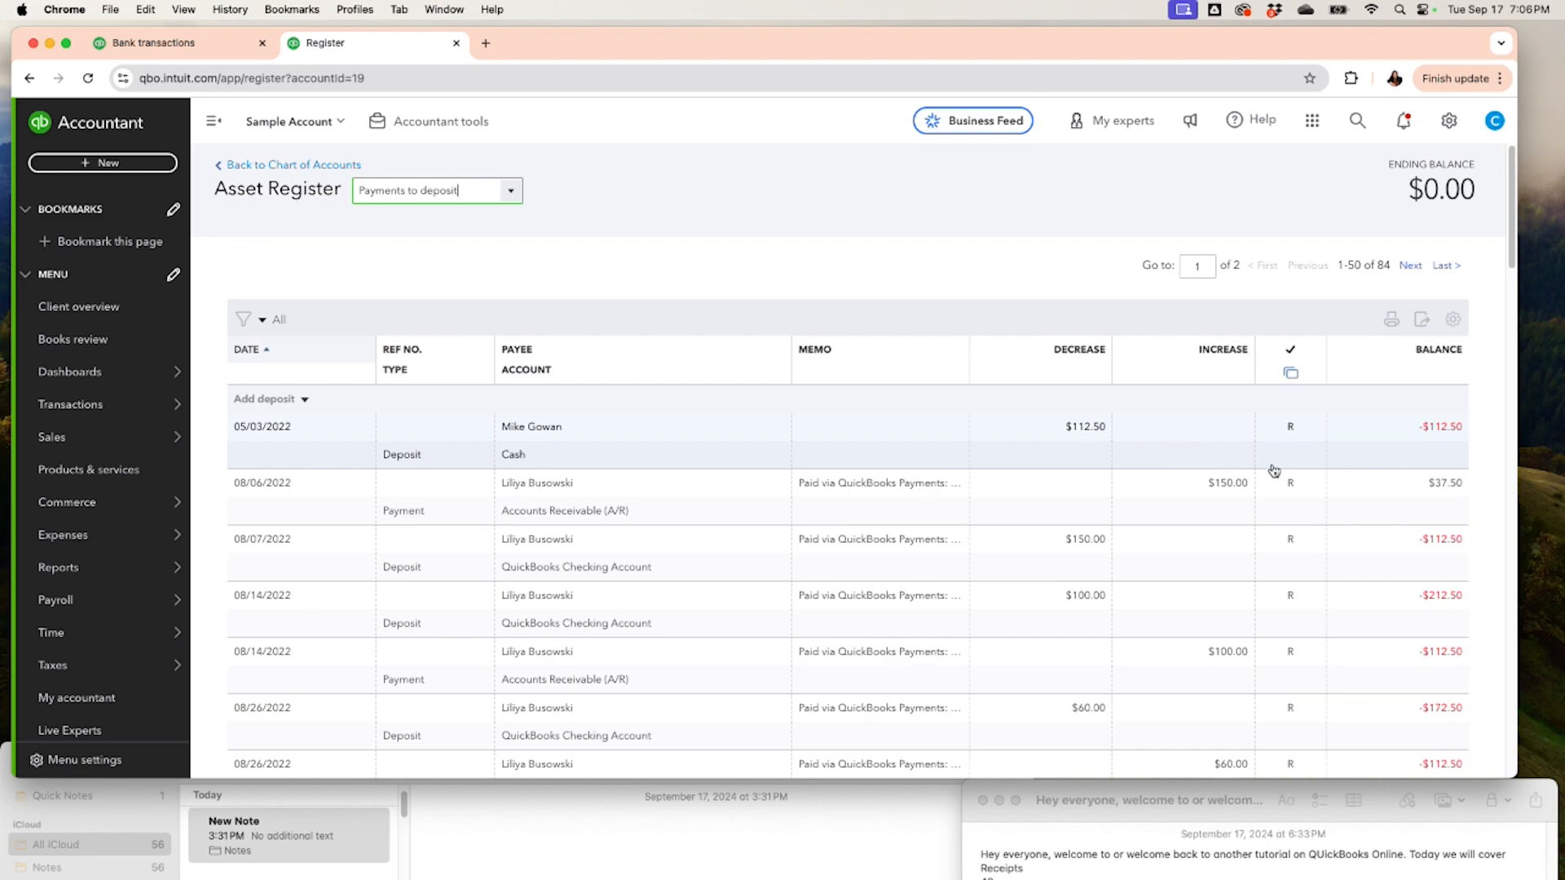
Step: Open the full record of the $150.00 payment dated 08/06/2022, check its deposit and invoice details, and close it
click(1232, 485)
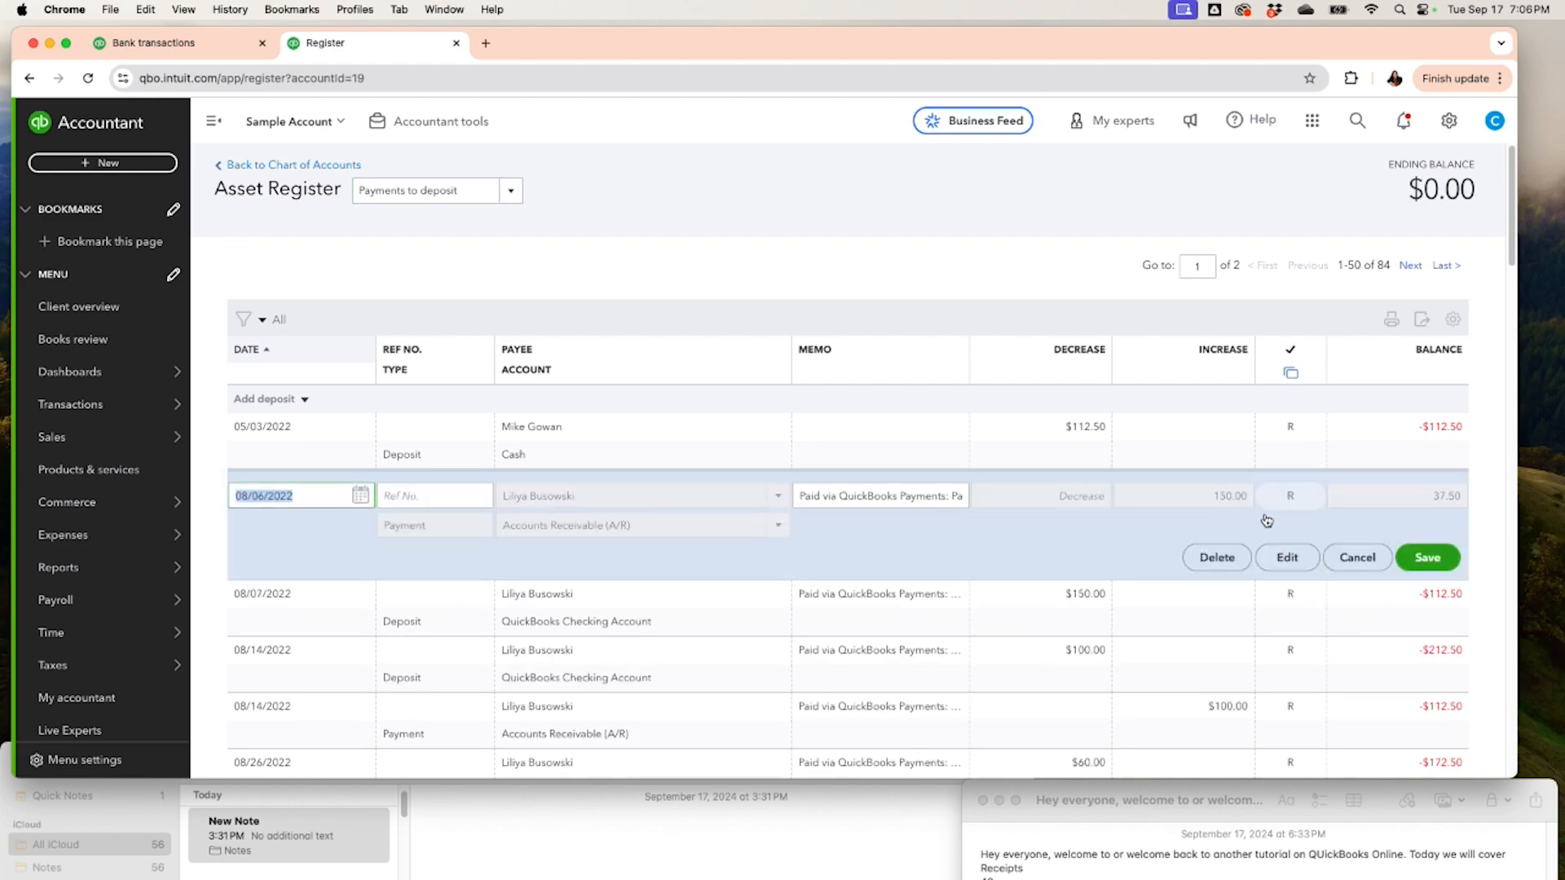
click(1279, 556)
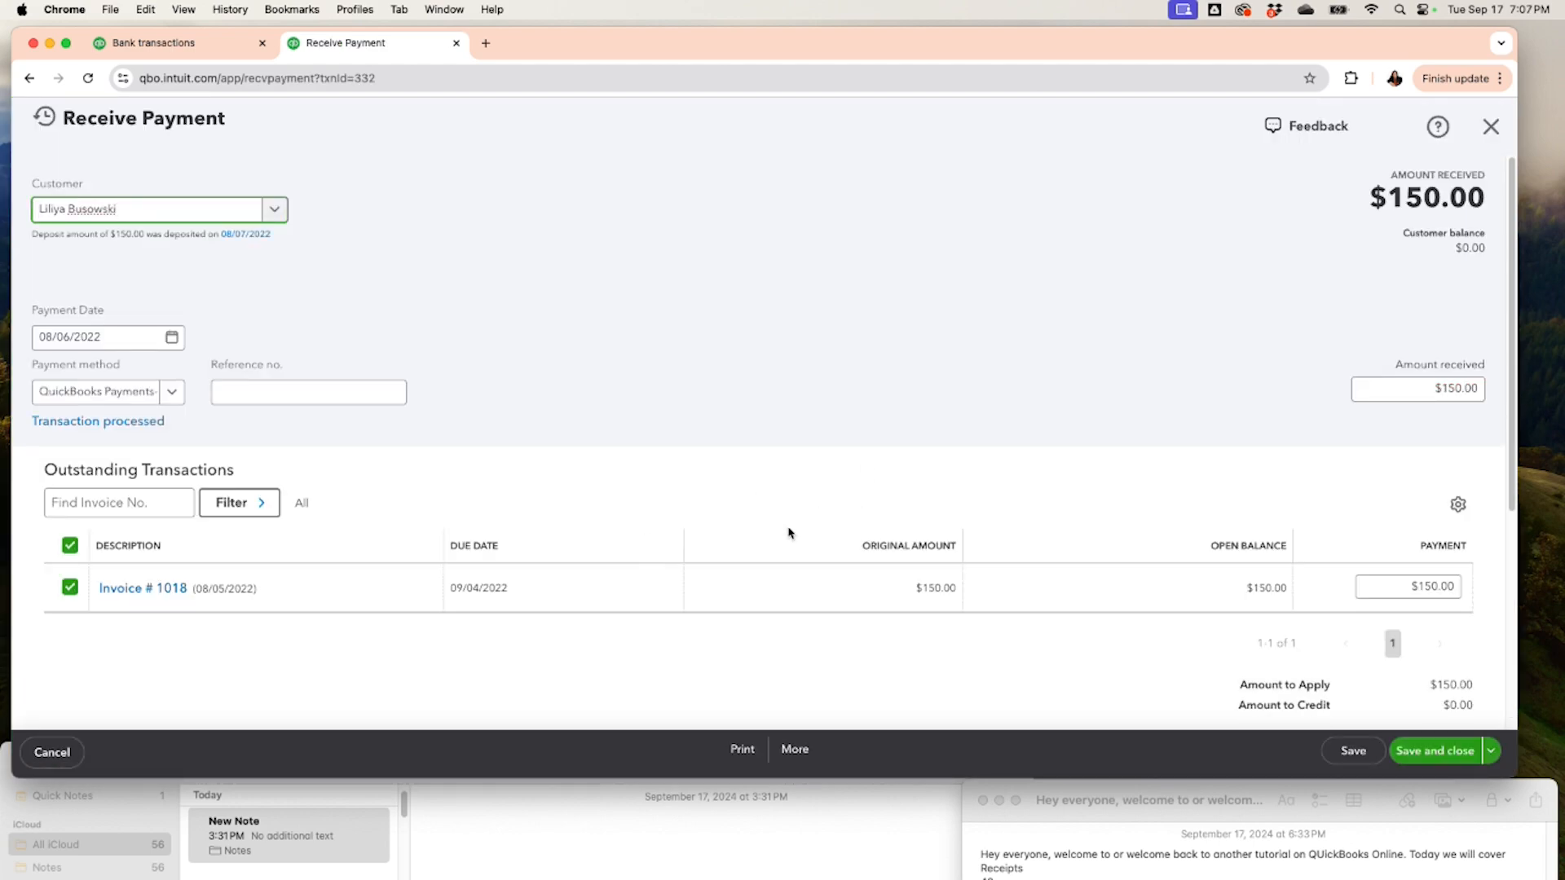
click(1492, 131)
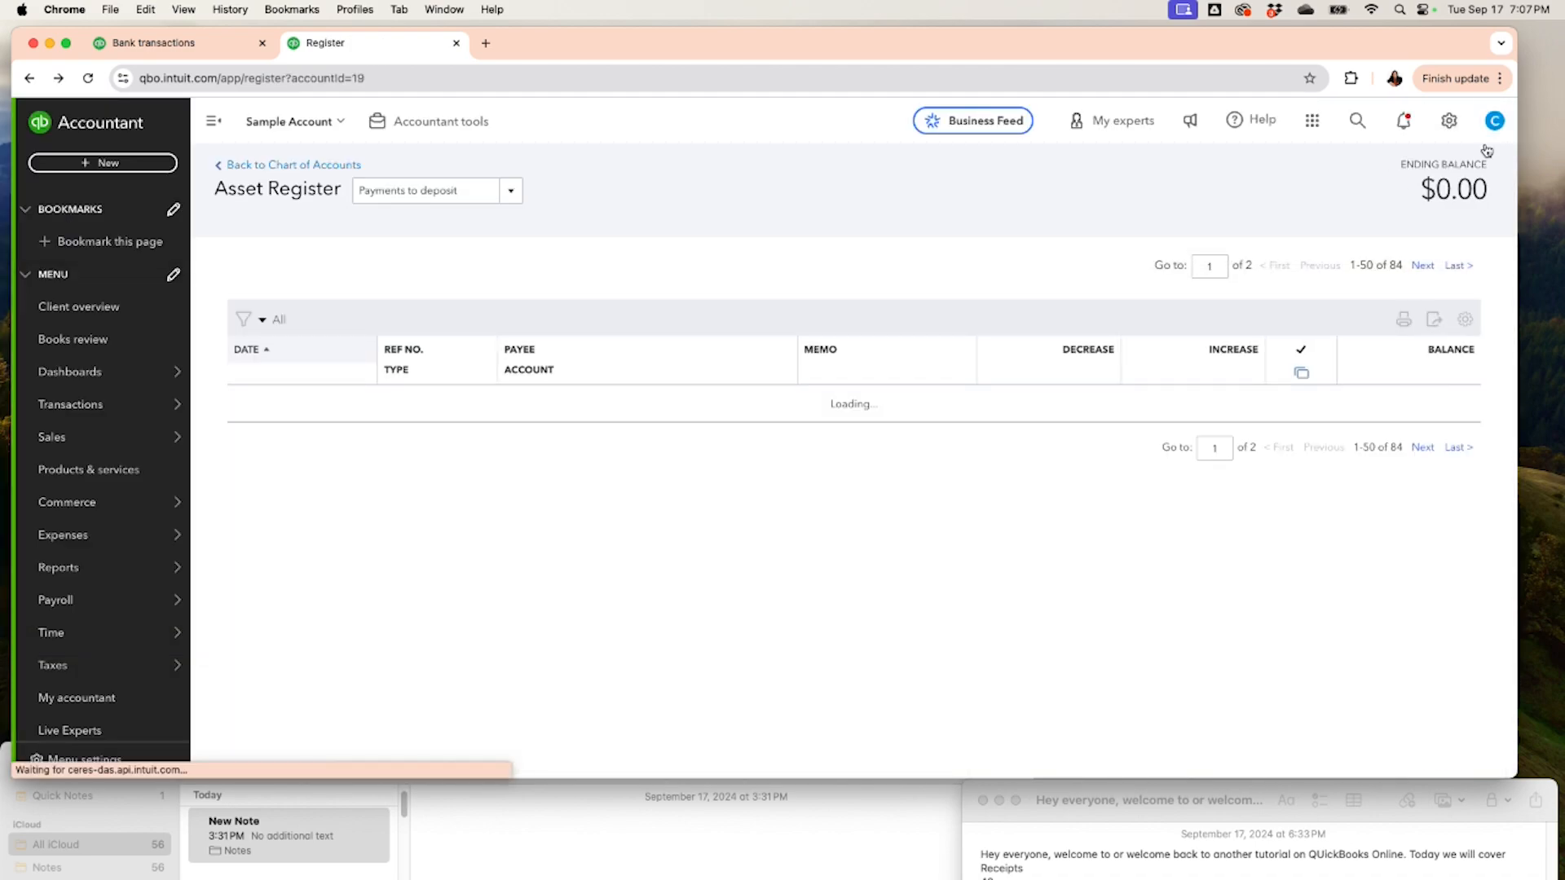
Step: Reopen the 08/06/2022 payment of $150.00, follow it to Invoice 1018, review the invoice's product line, and close the invoice
click(1235, 489)
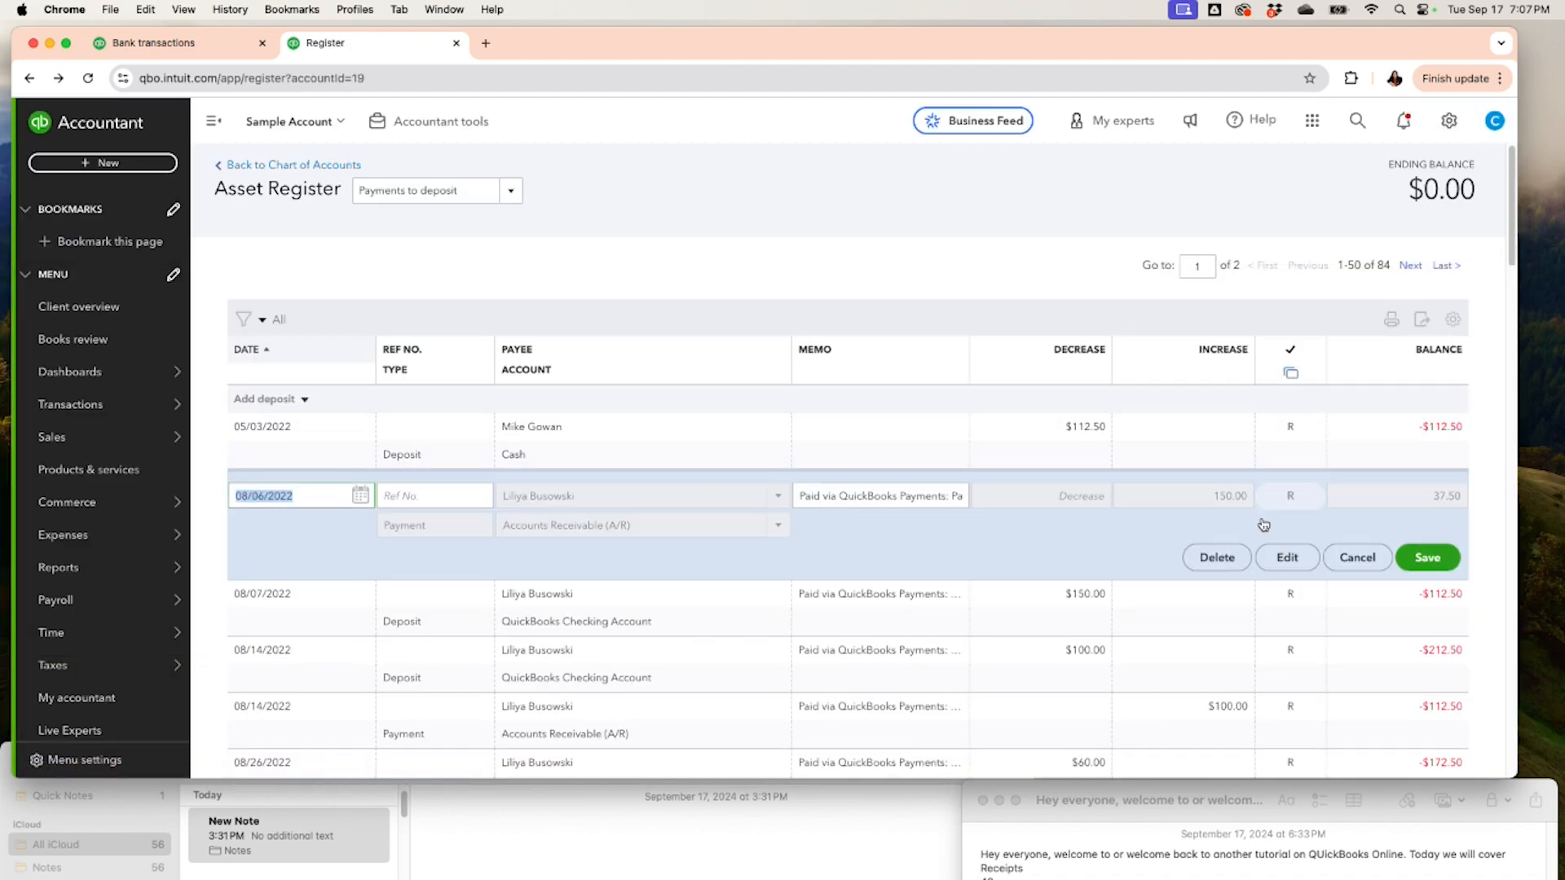
click(1286, 556)
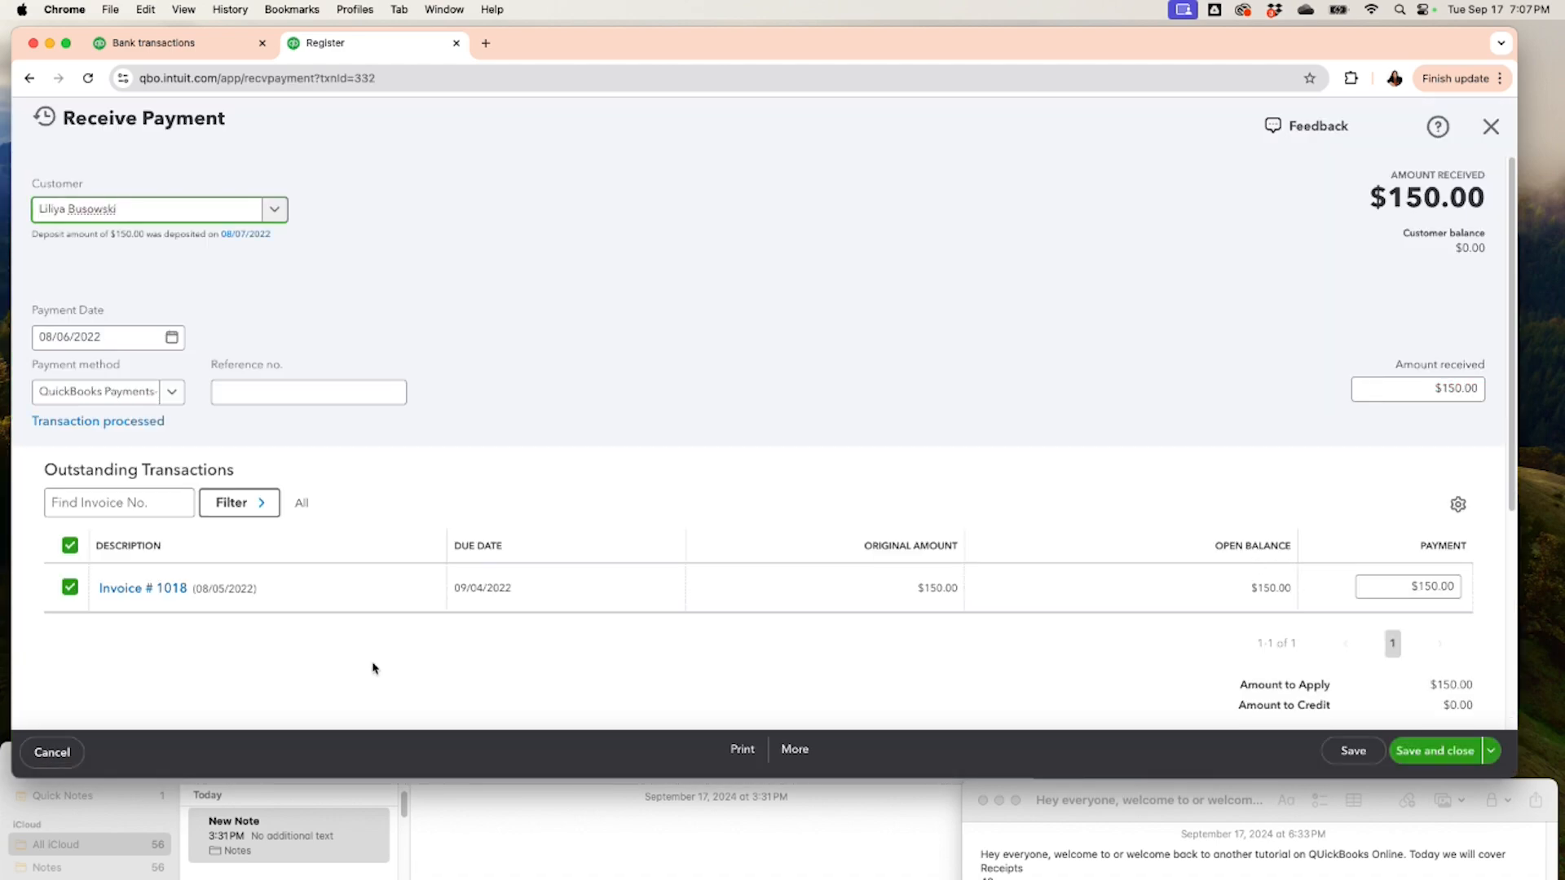
click(161, 601)
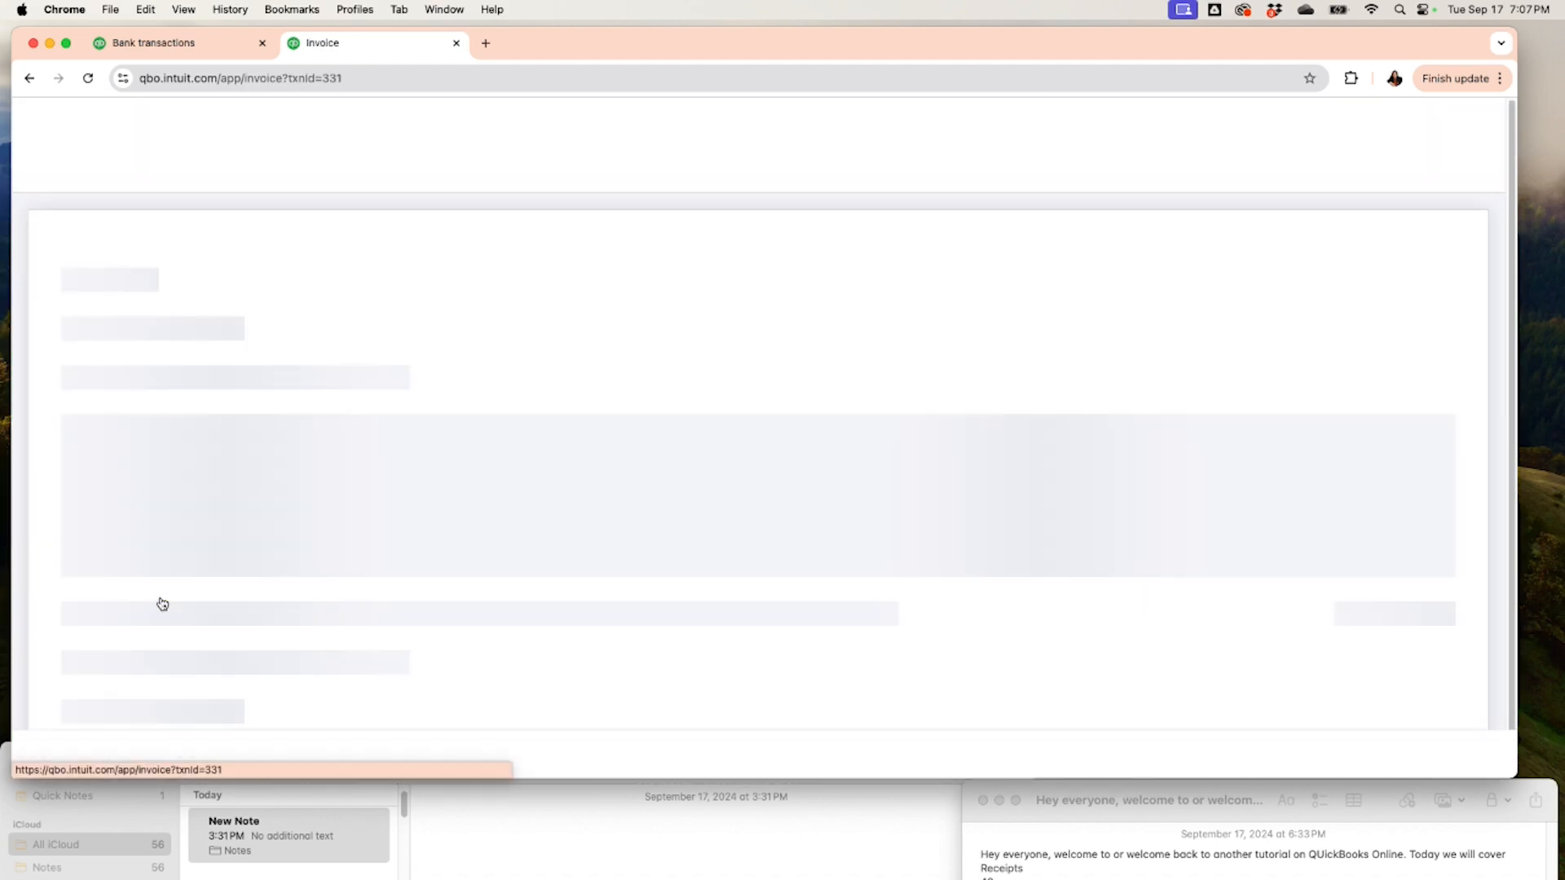
scroll(361, 575, down, 4)
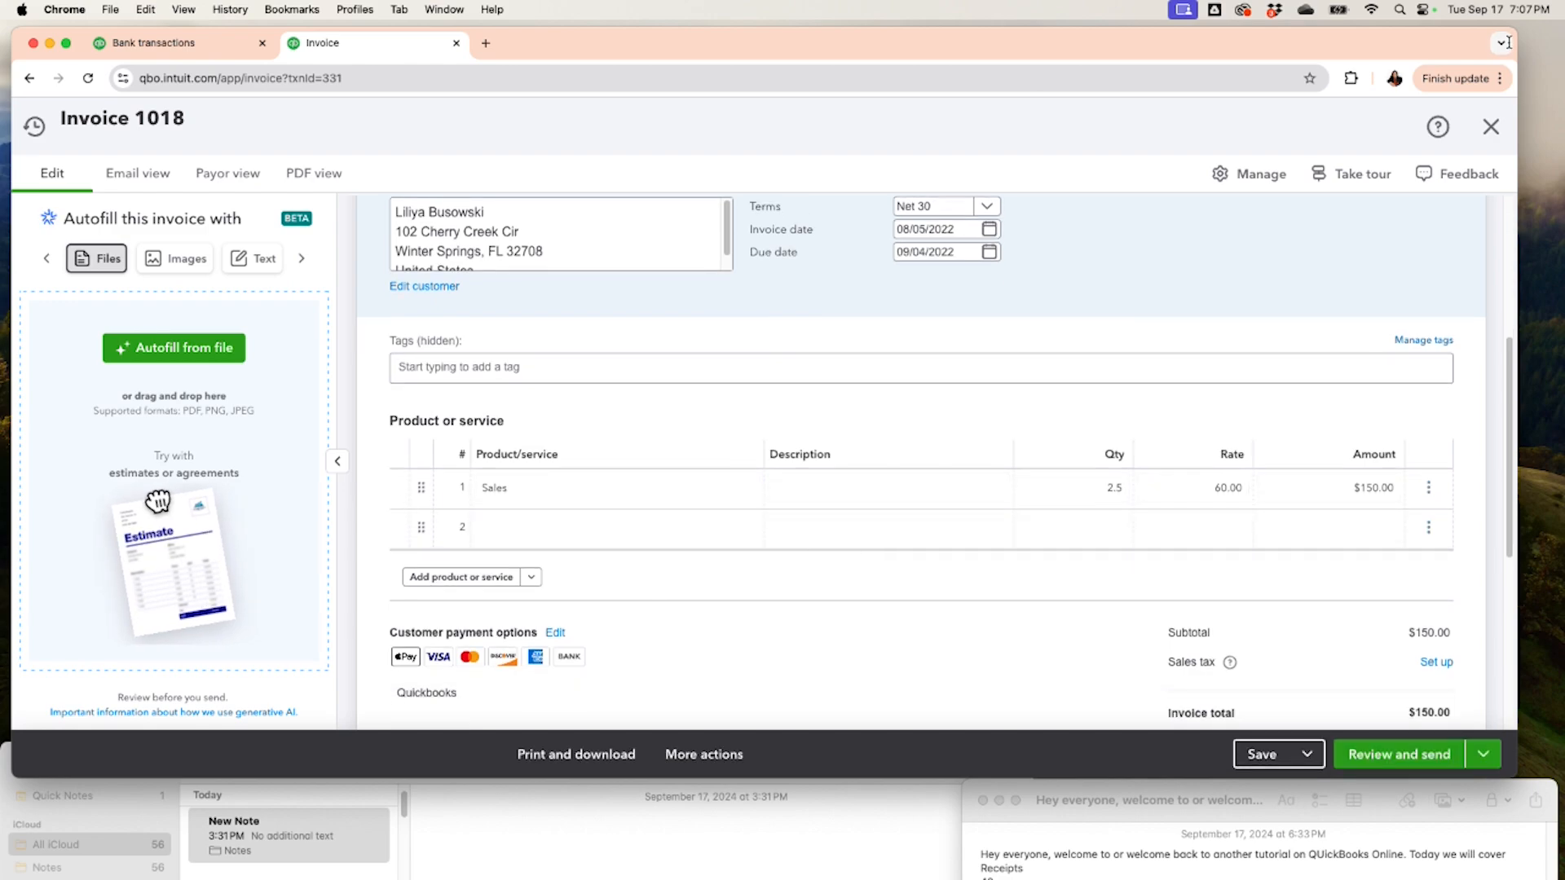
click(1496, 137)
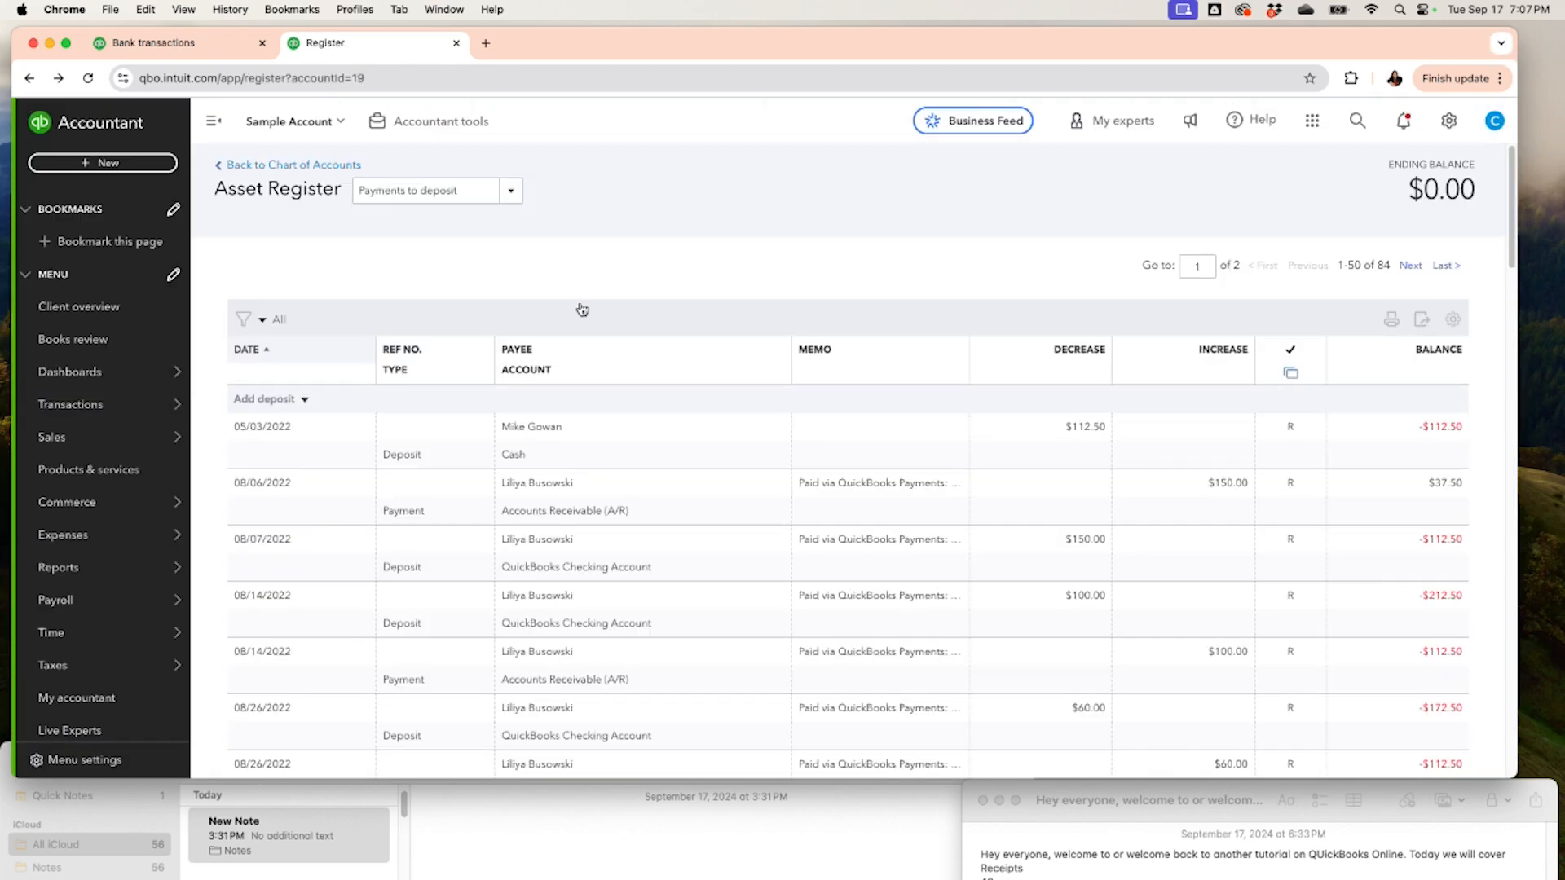
Step: Go to the products and services list, open the Evaluation Meeting service for editing, and check its income account
click(87, 470)
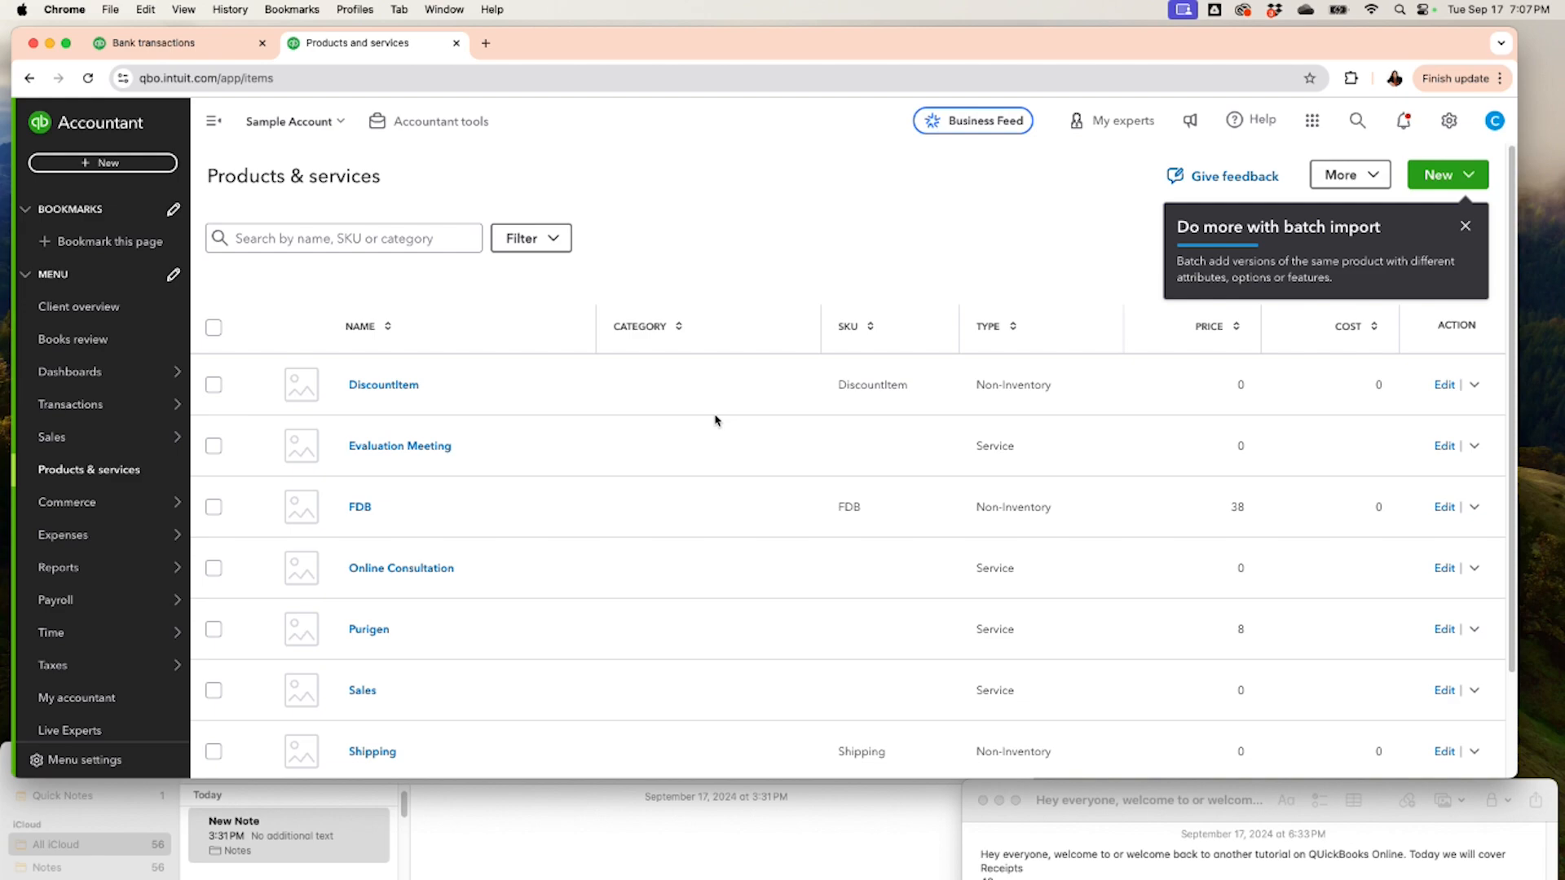
click(1444, 448)
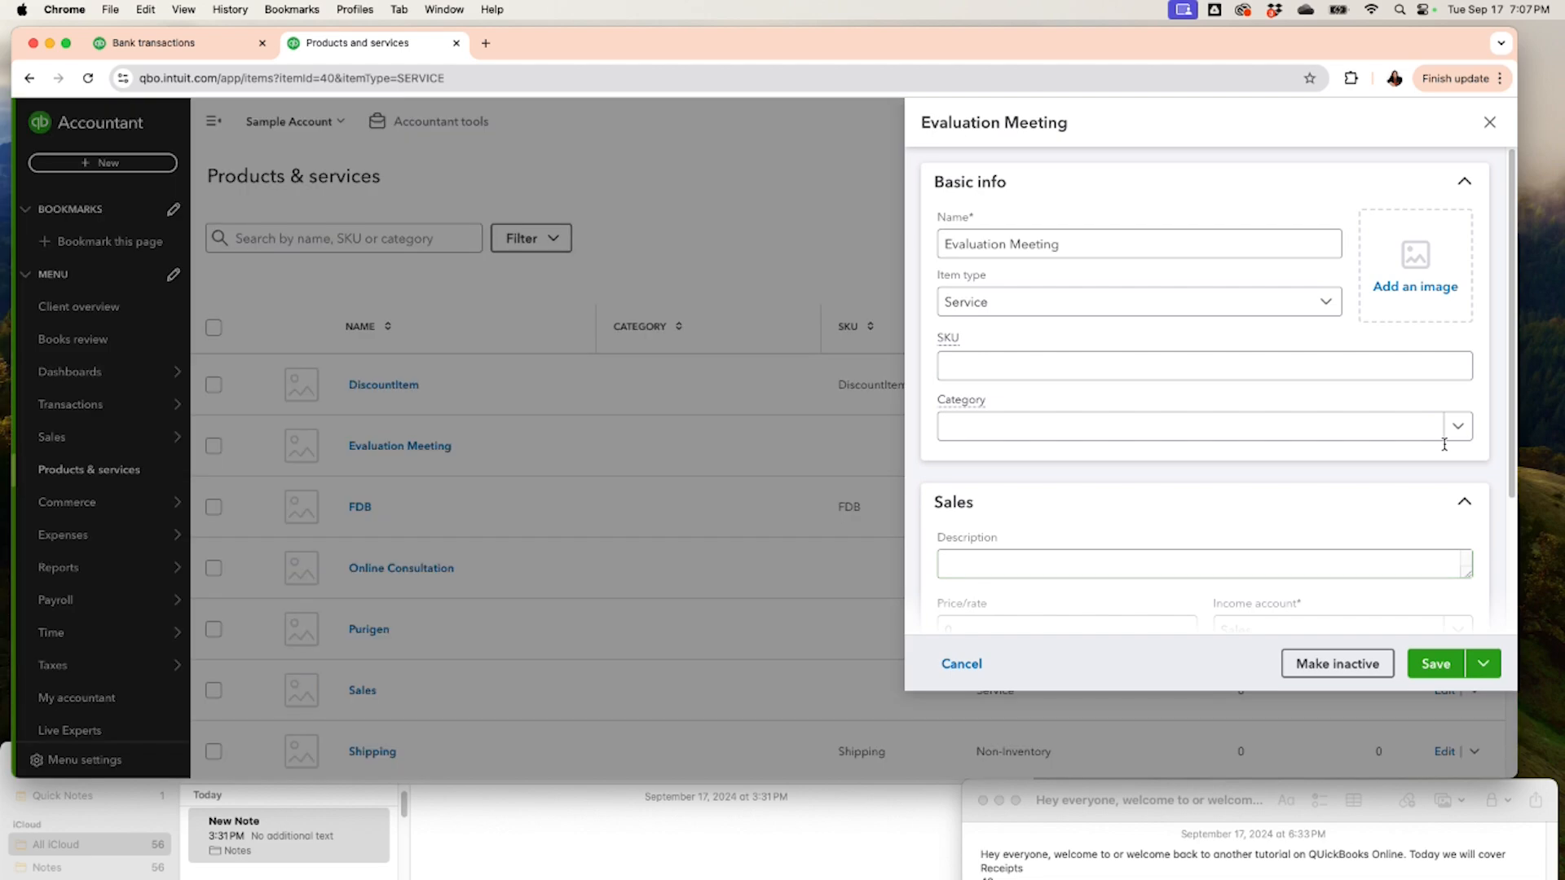
scroll(1453, 464, down, 1)
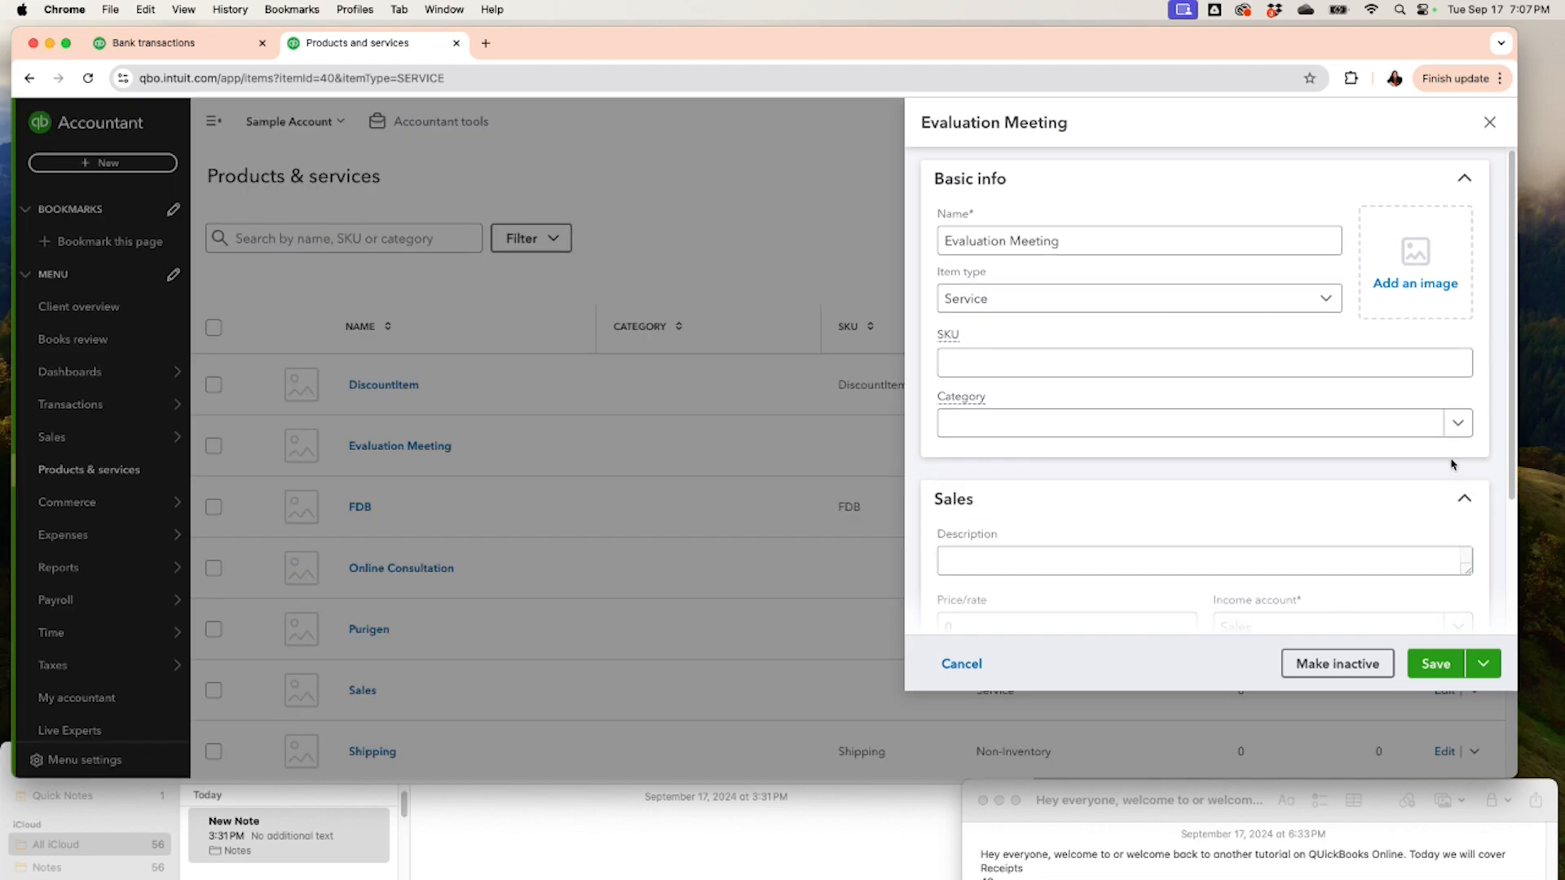
scroll(1492, 408, down, 4)
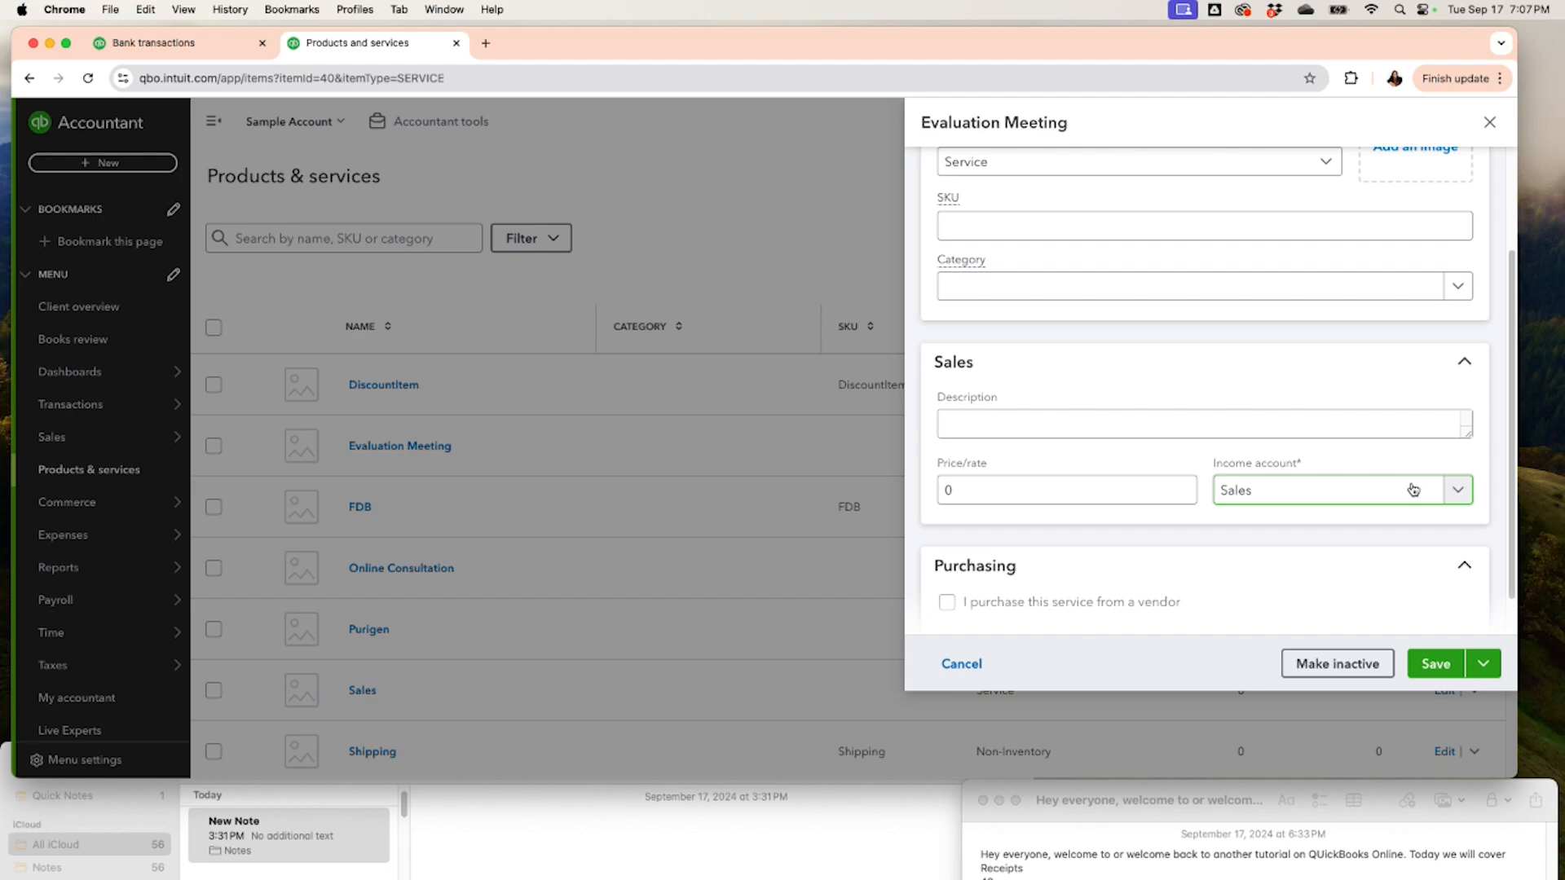
Step: Try assigning the Evaluation Meeting service to the Sales of Product Income account, including historical transactions, and leave without saving
click(1458, 487)
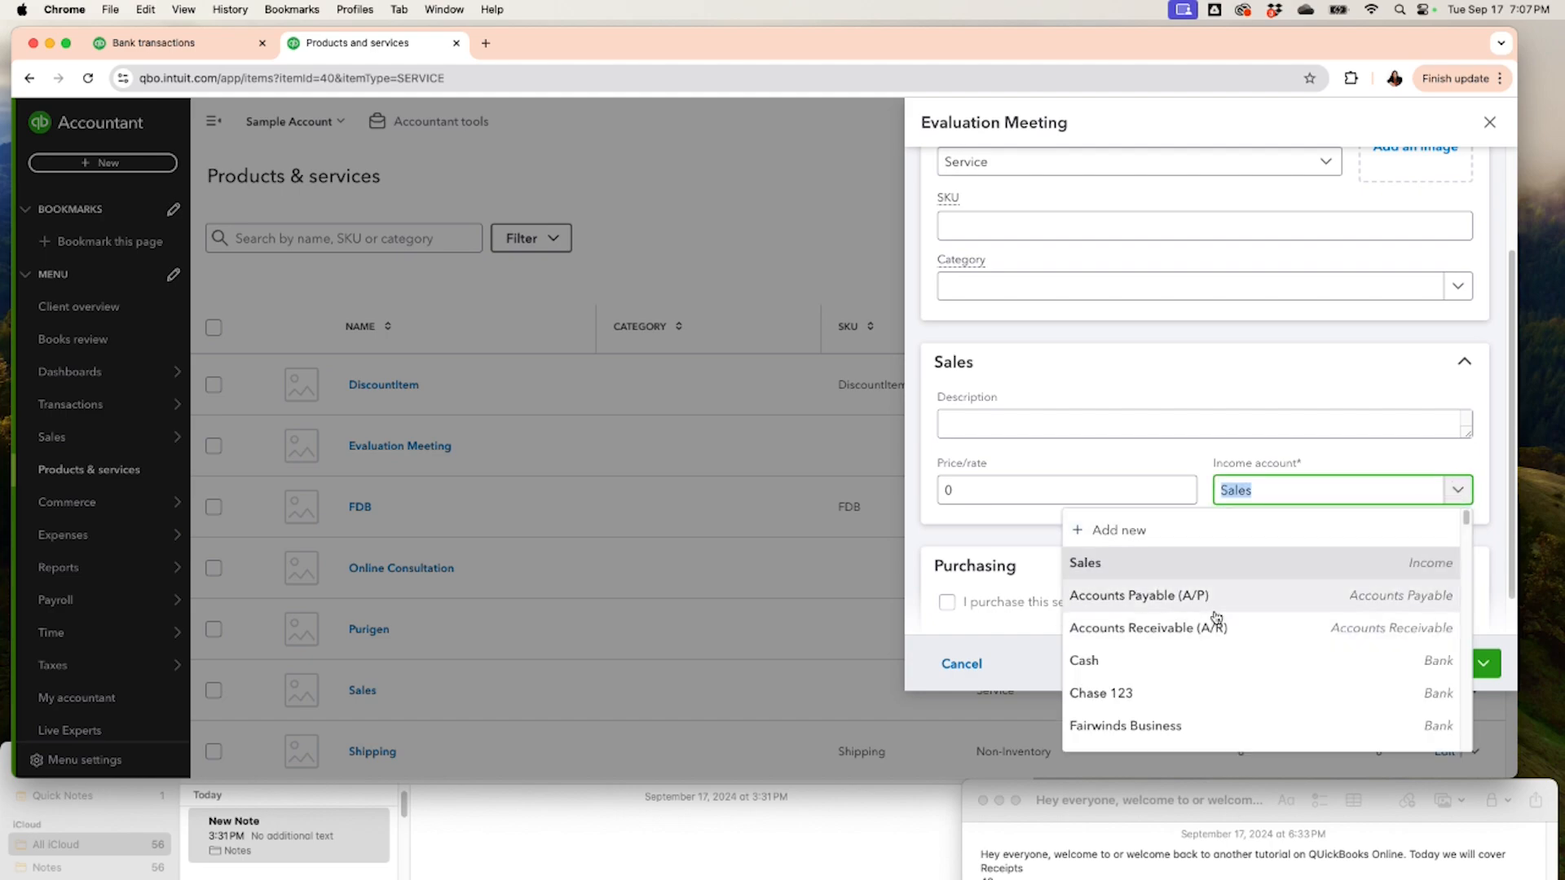
key(BackSpace)
text(sal)
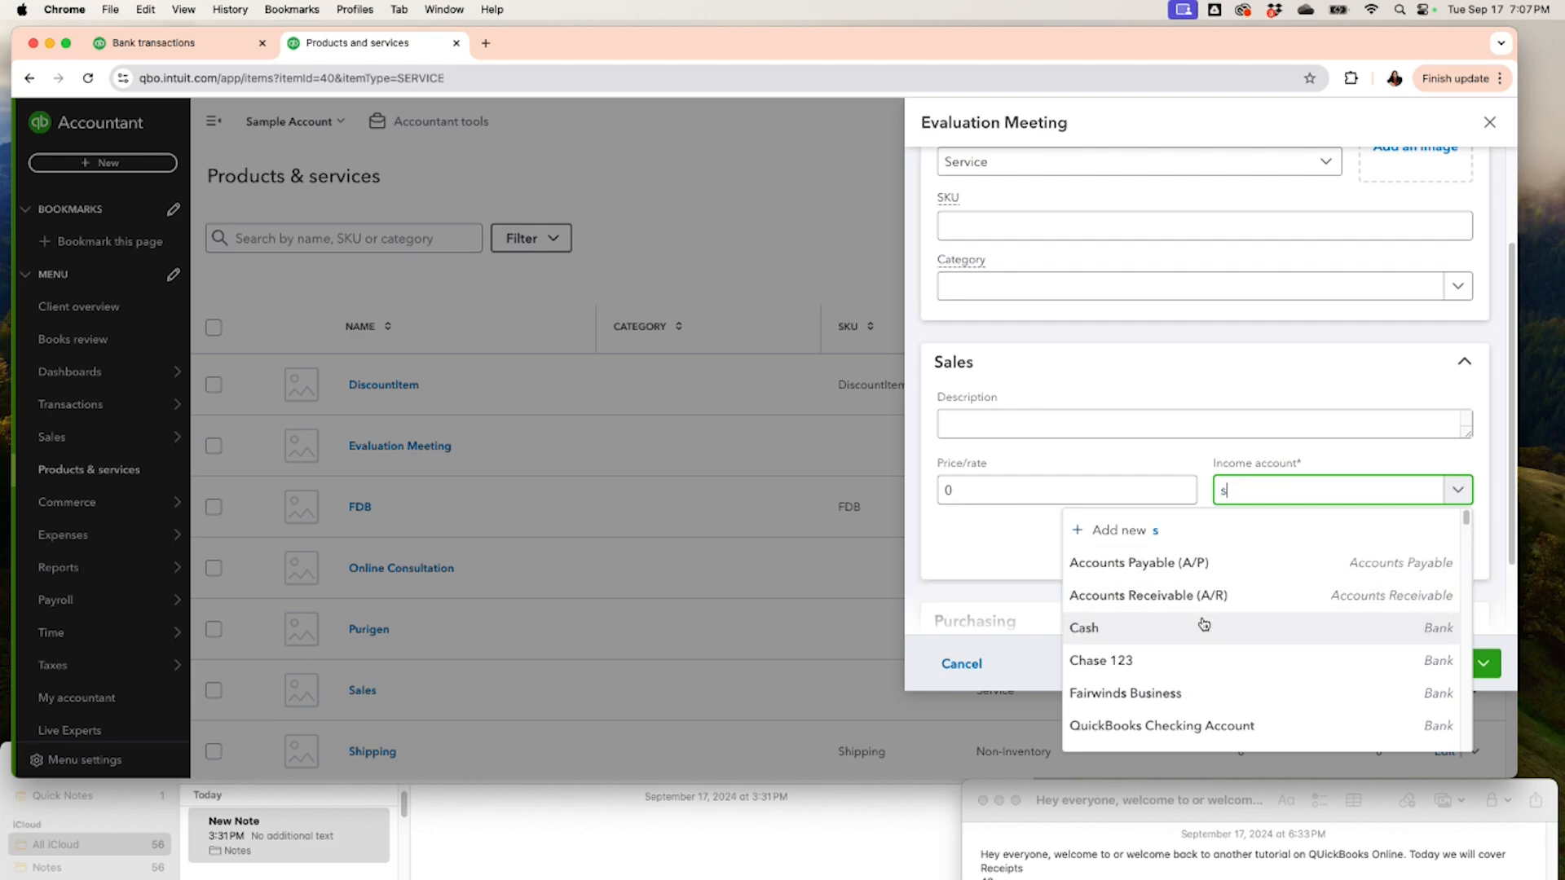
text(es)
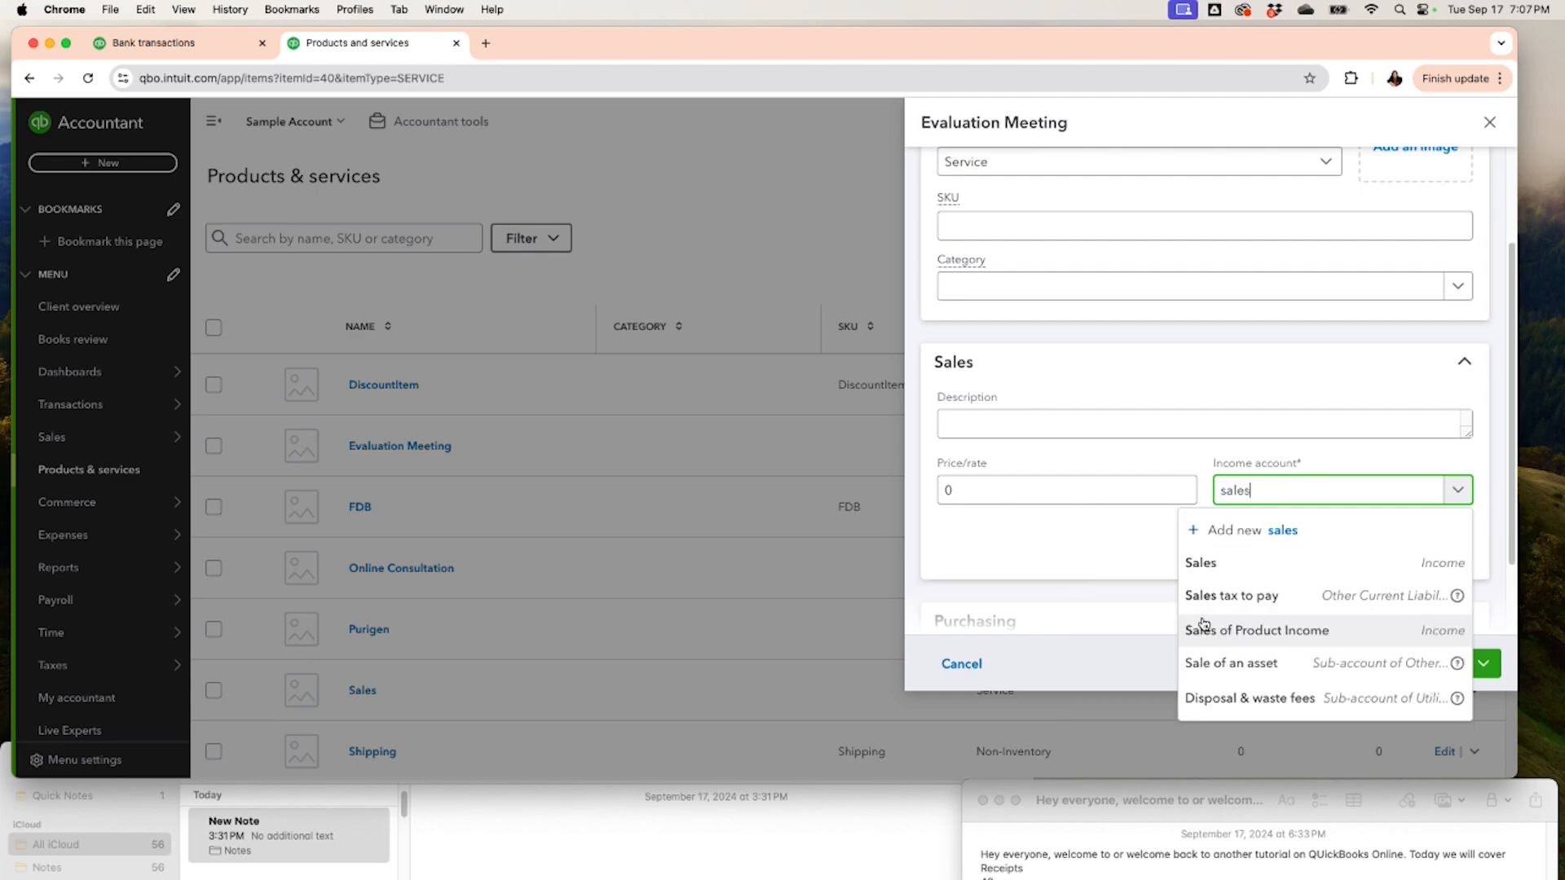
click(1292, 631)
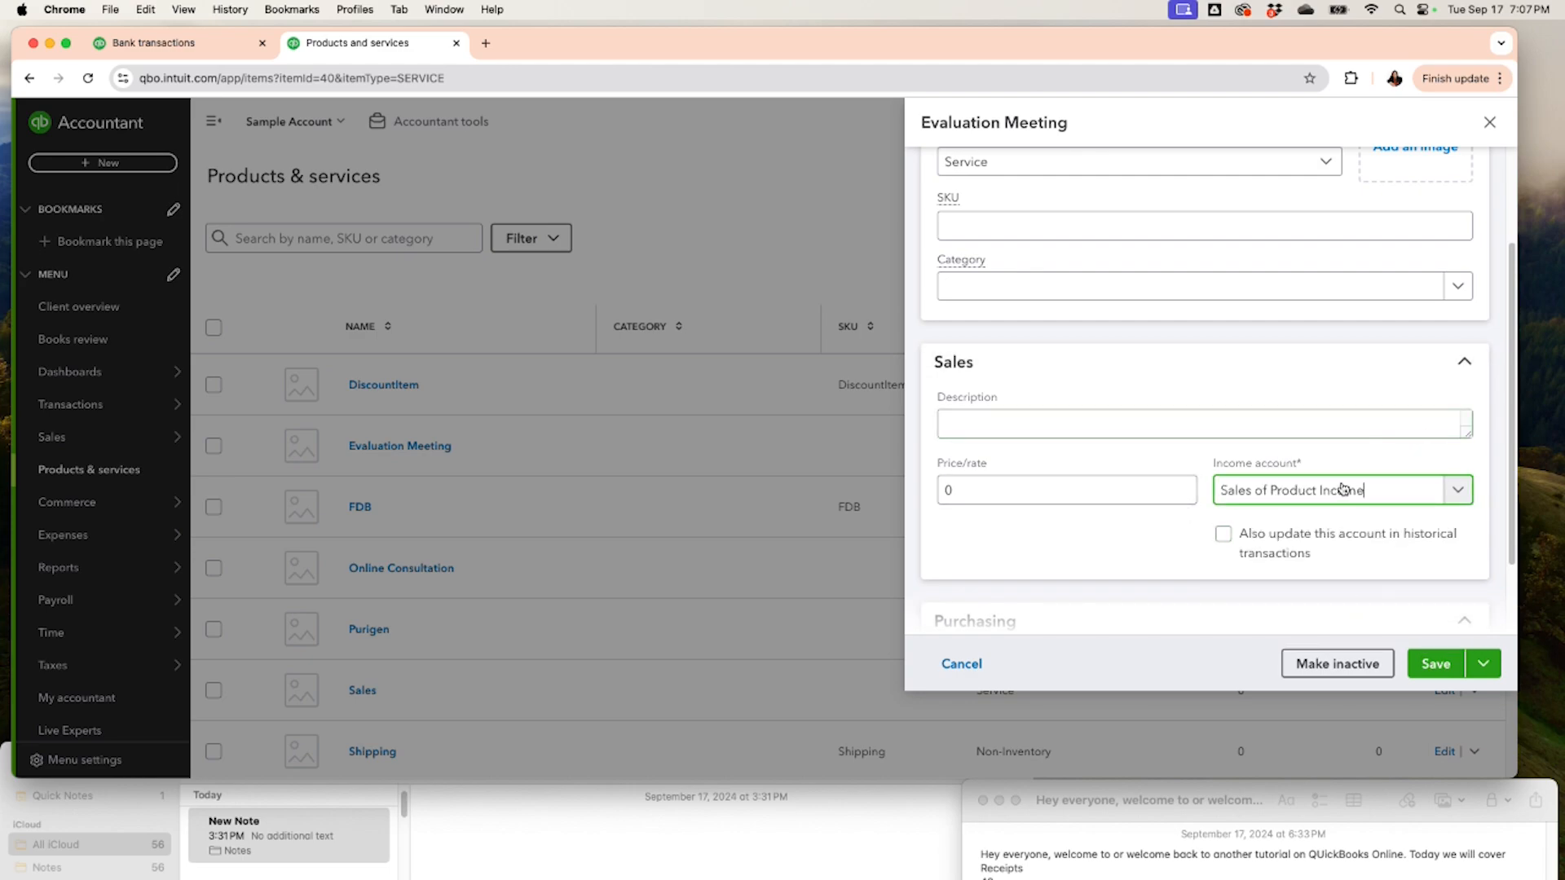
click(1224, 535)
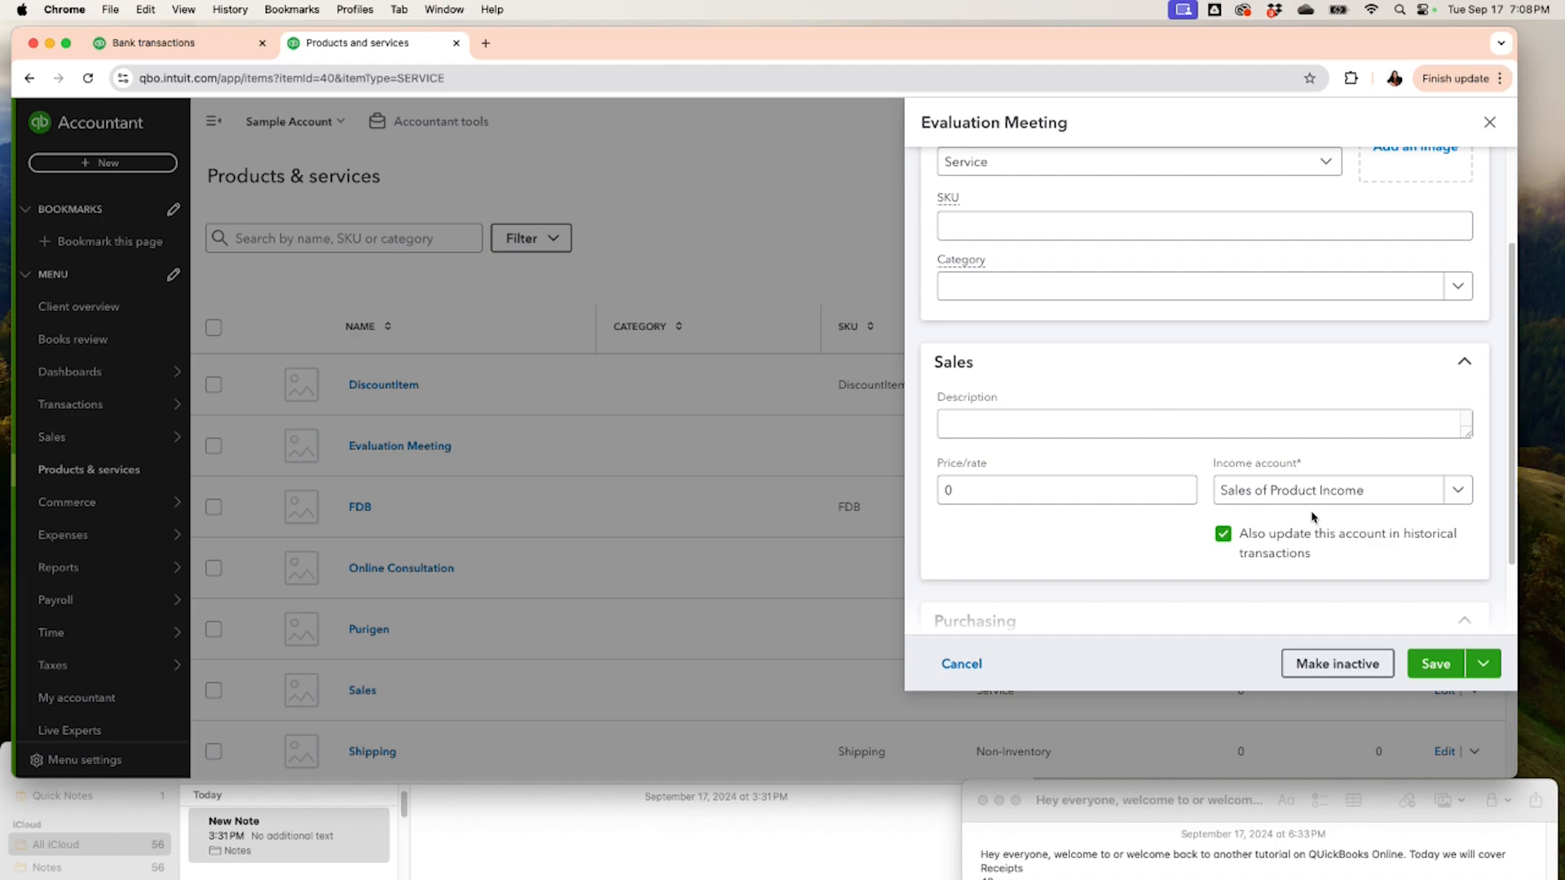
click(1489, 122)
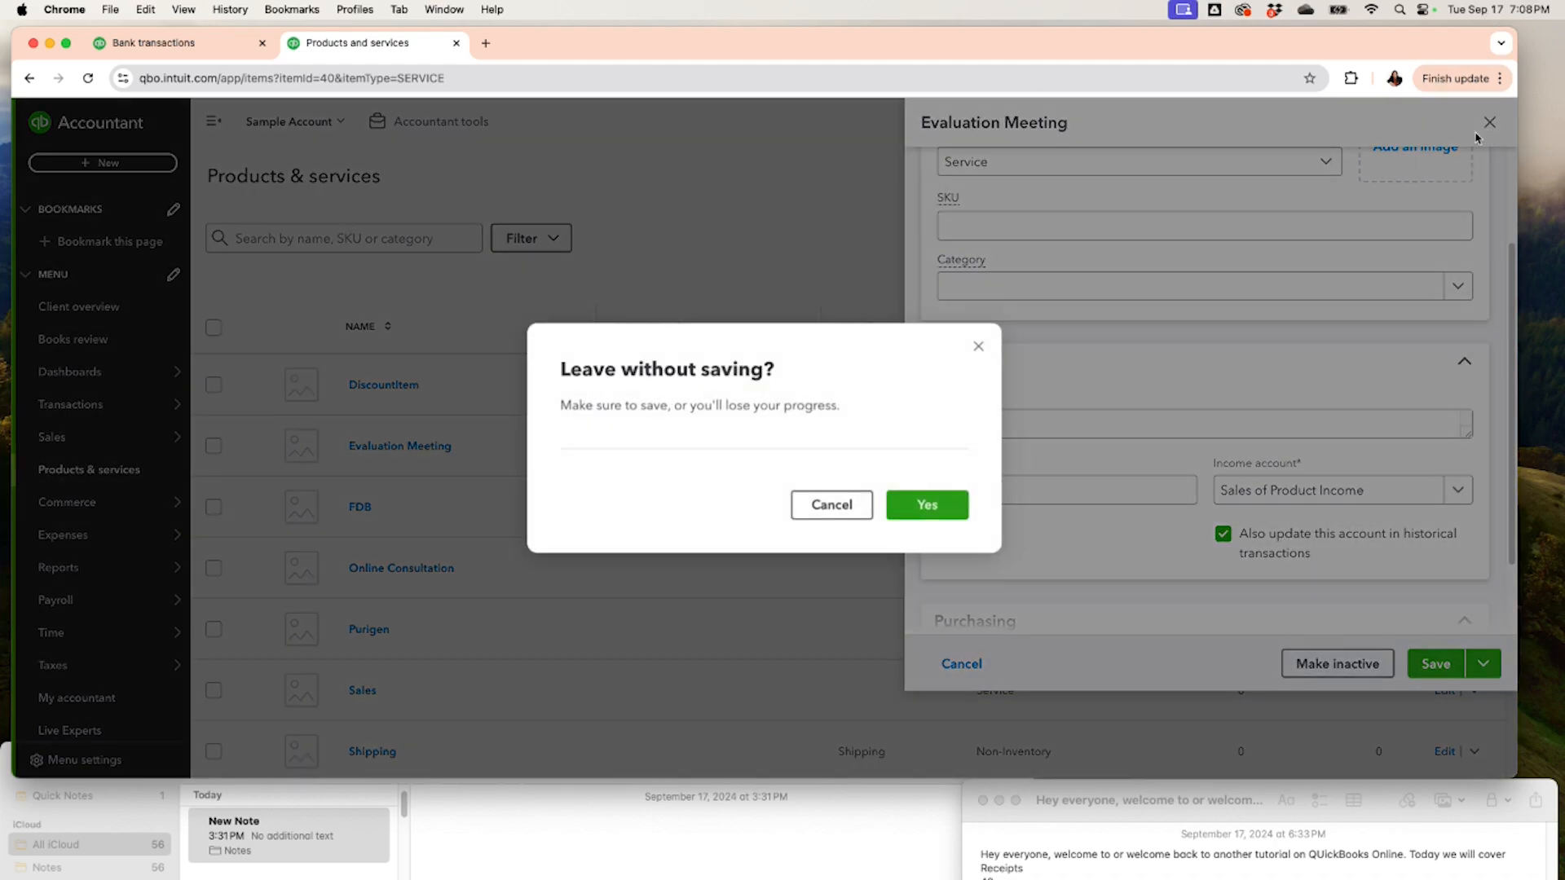
click(933, 506)
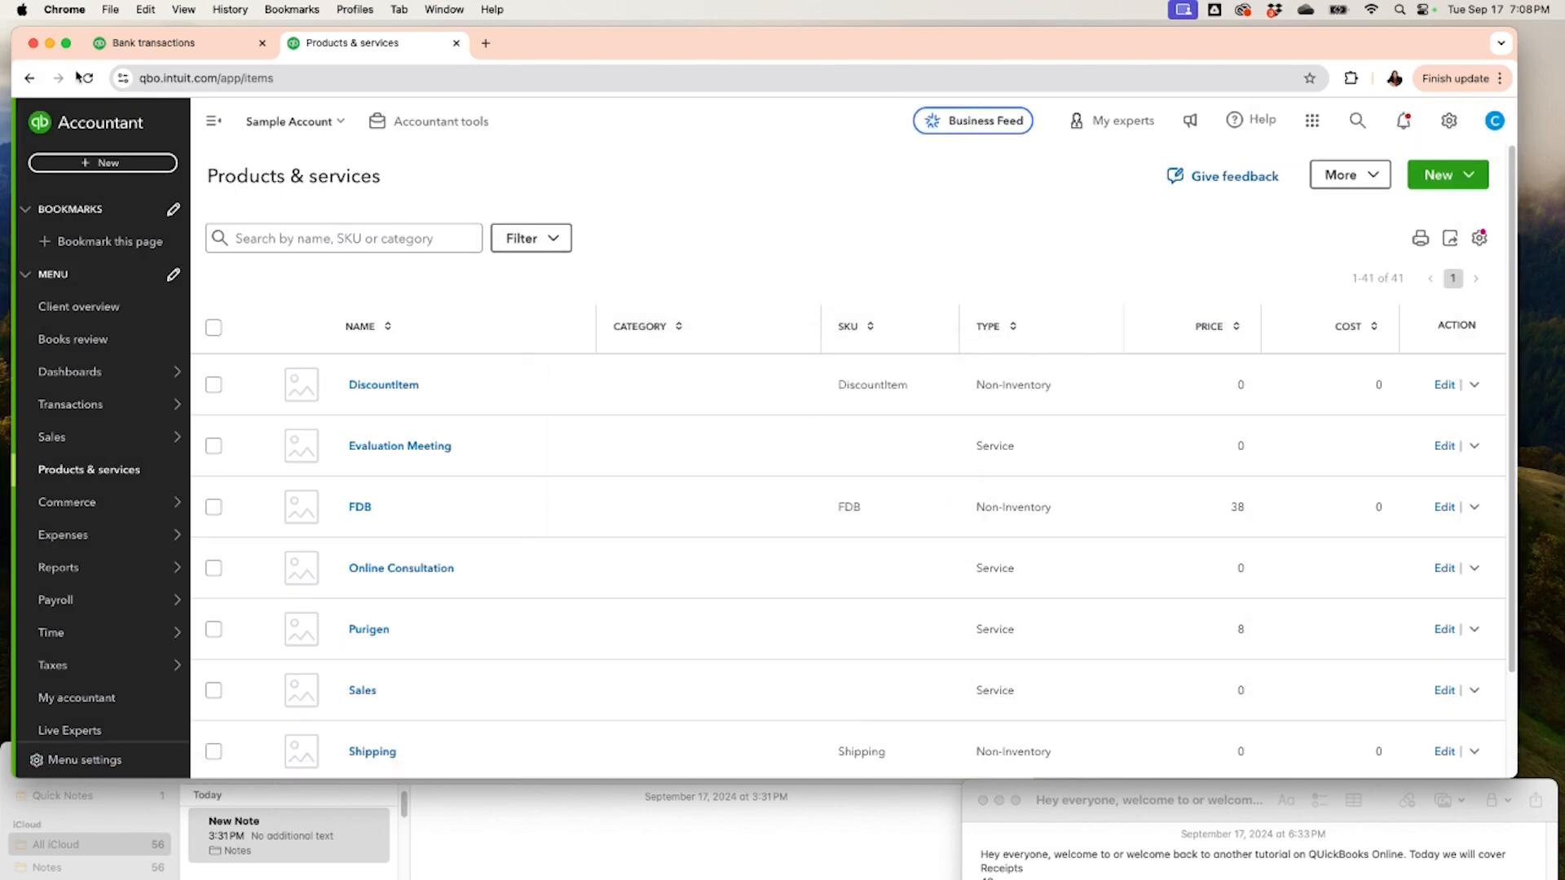
Step: Return to the bank transactions, open a new bank deposit form to check for undeposited payments, and close it without saving
click(175, 44)
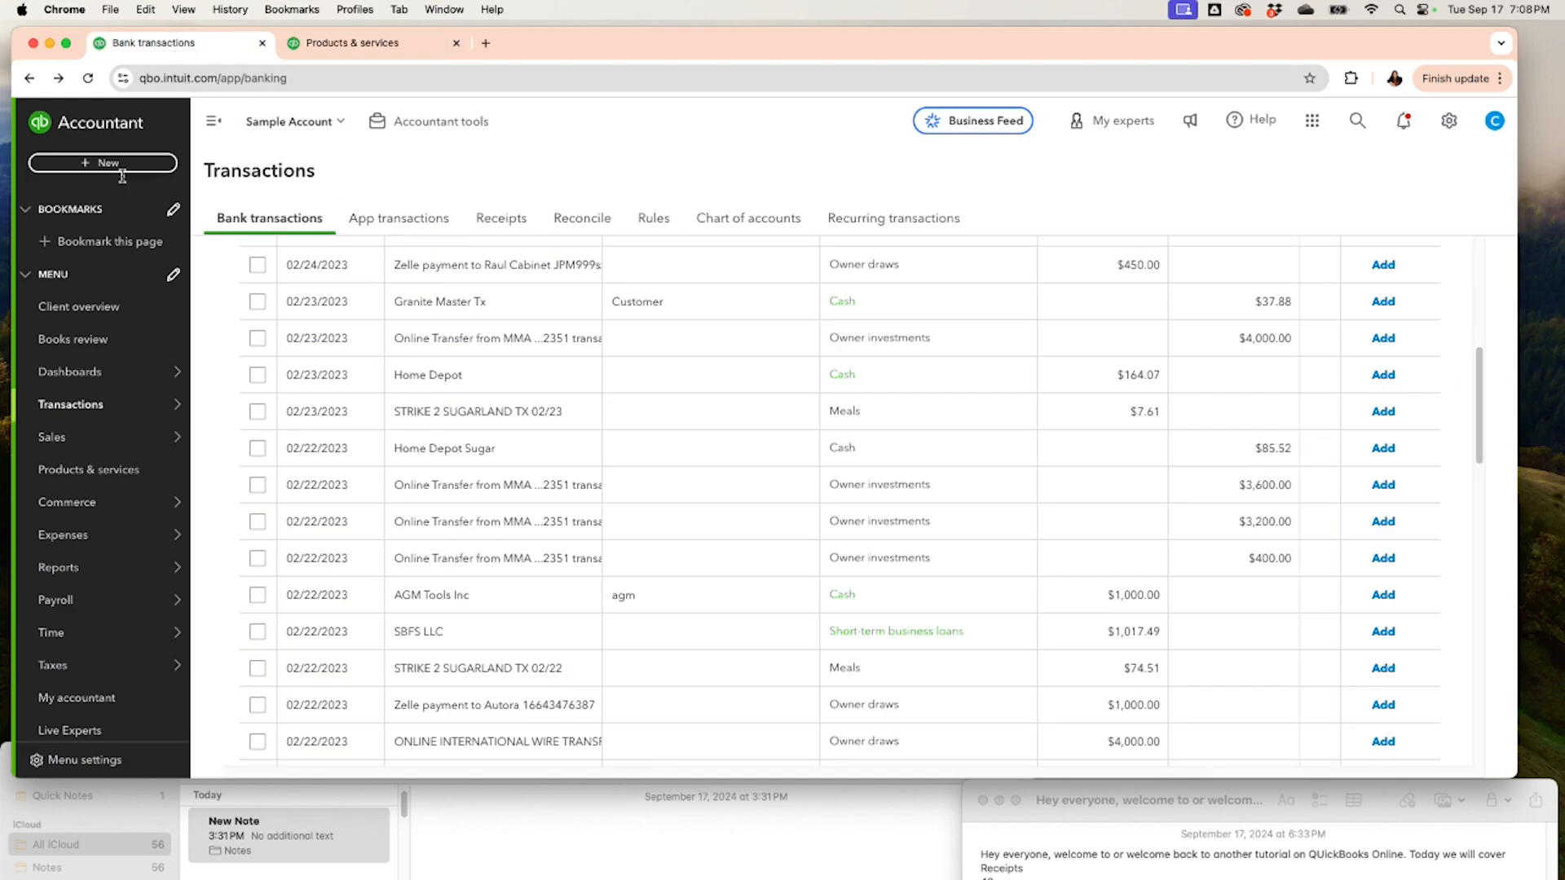
click(114, 167)
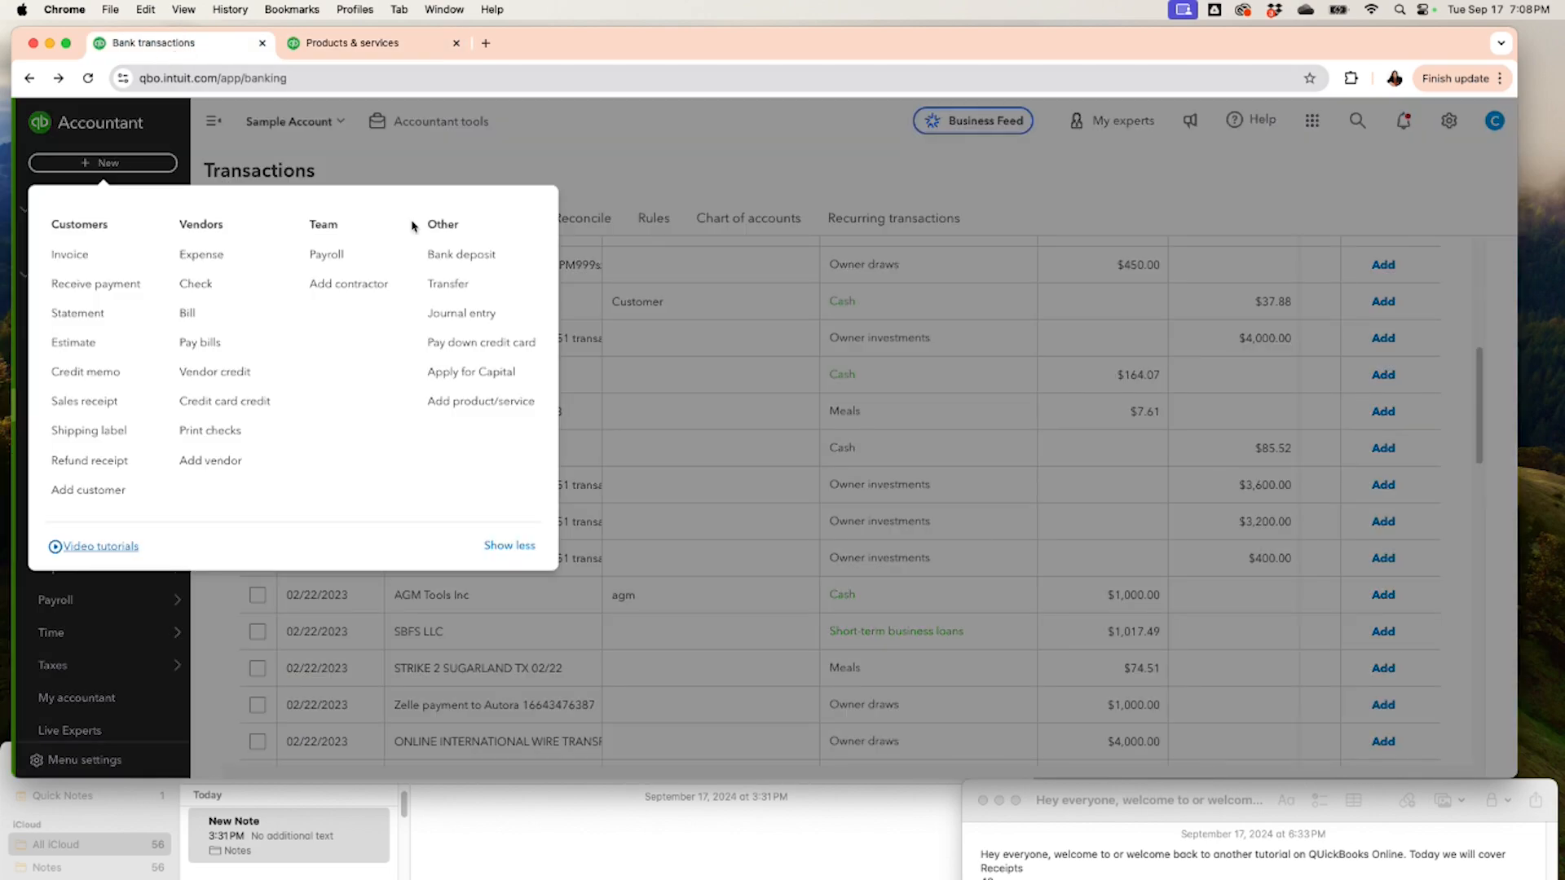
click(441, 269)
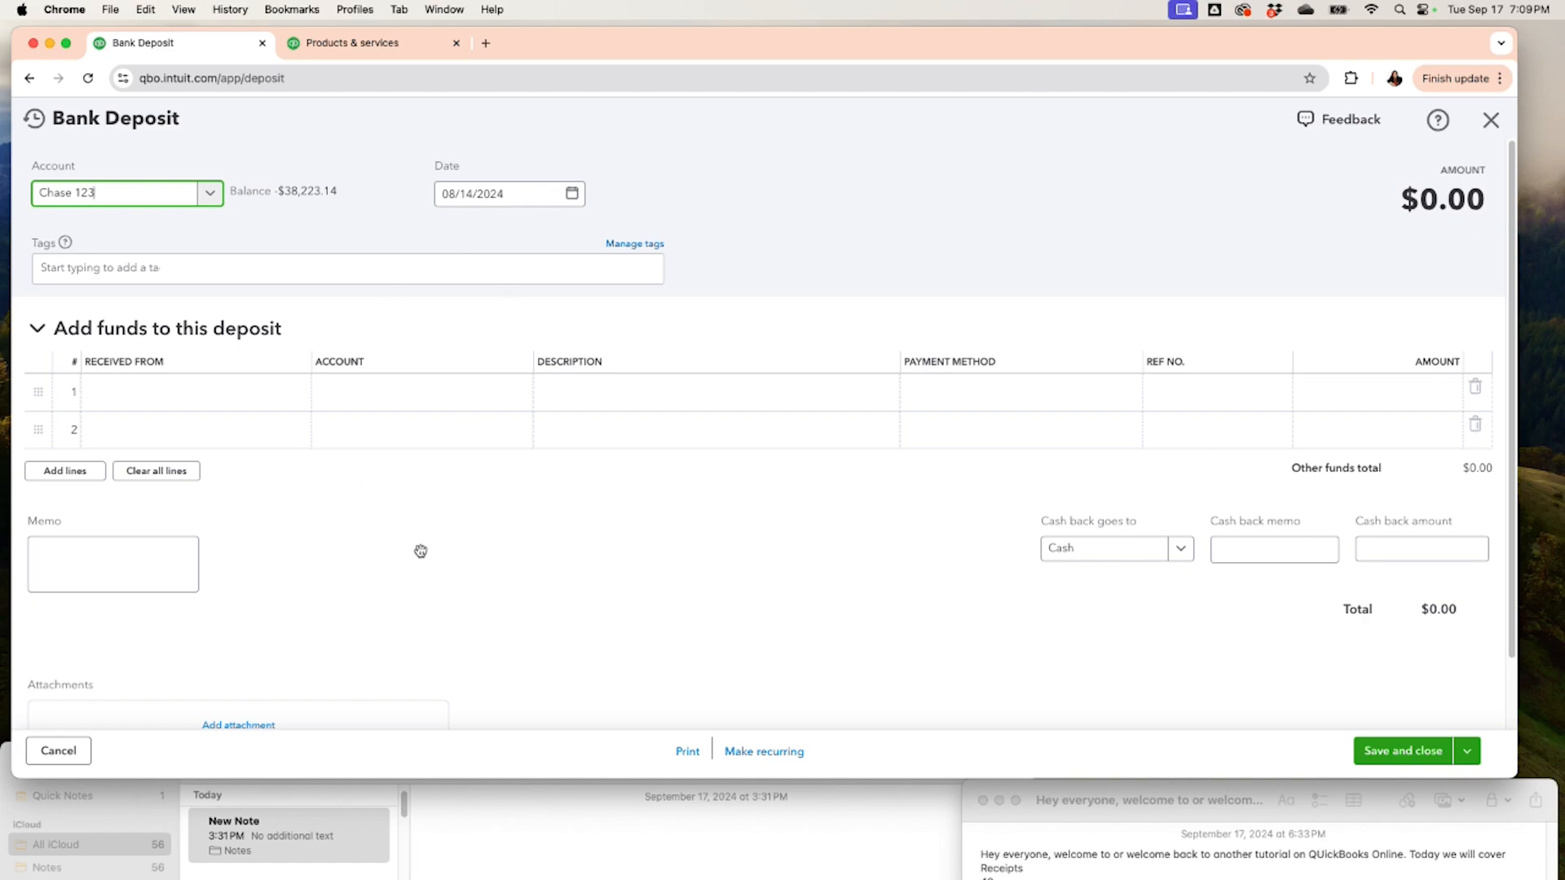
click(1492, 122)
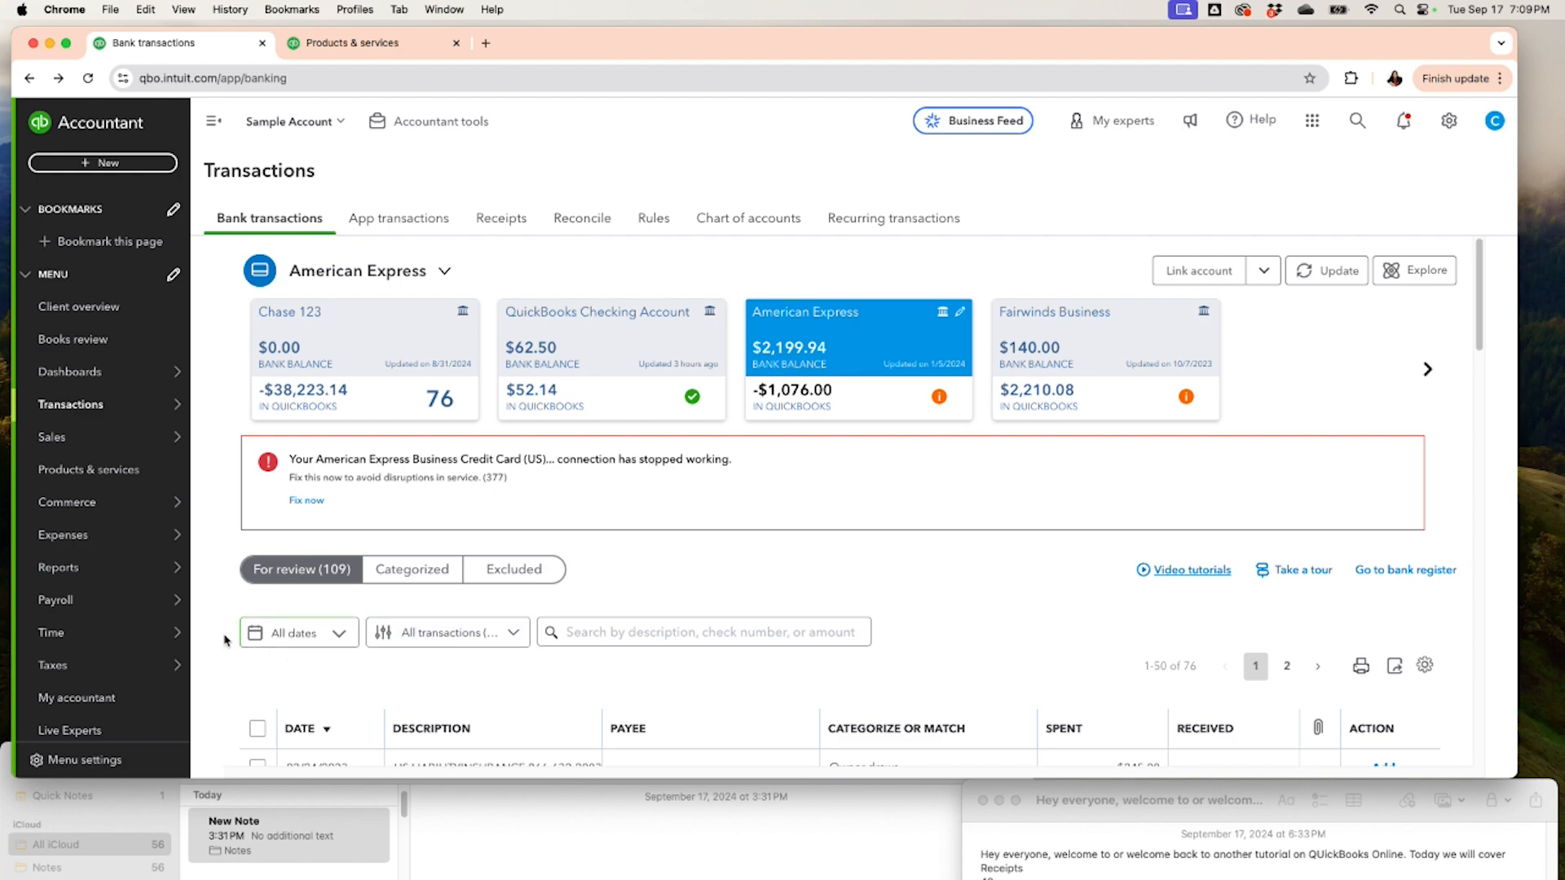
Step: Open the Balance Sheet report and examine the bank accounts, Accounts Receivable and Payments to deposit lines
click(64, 571)
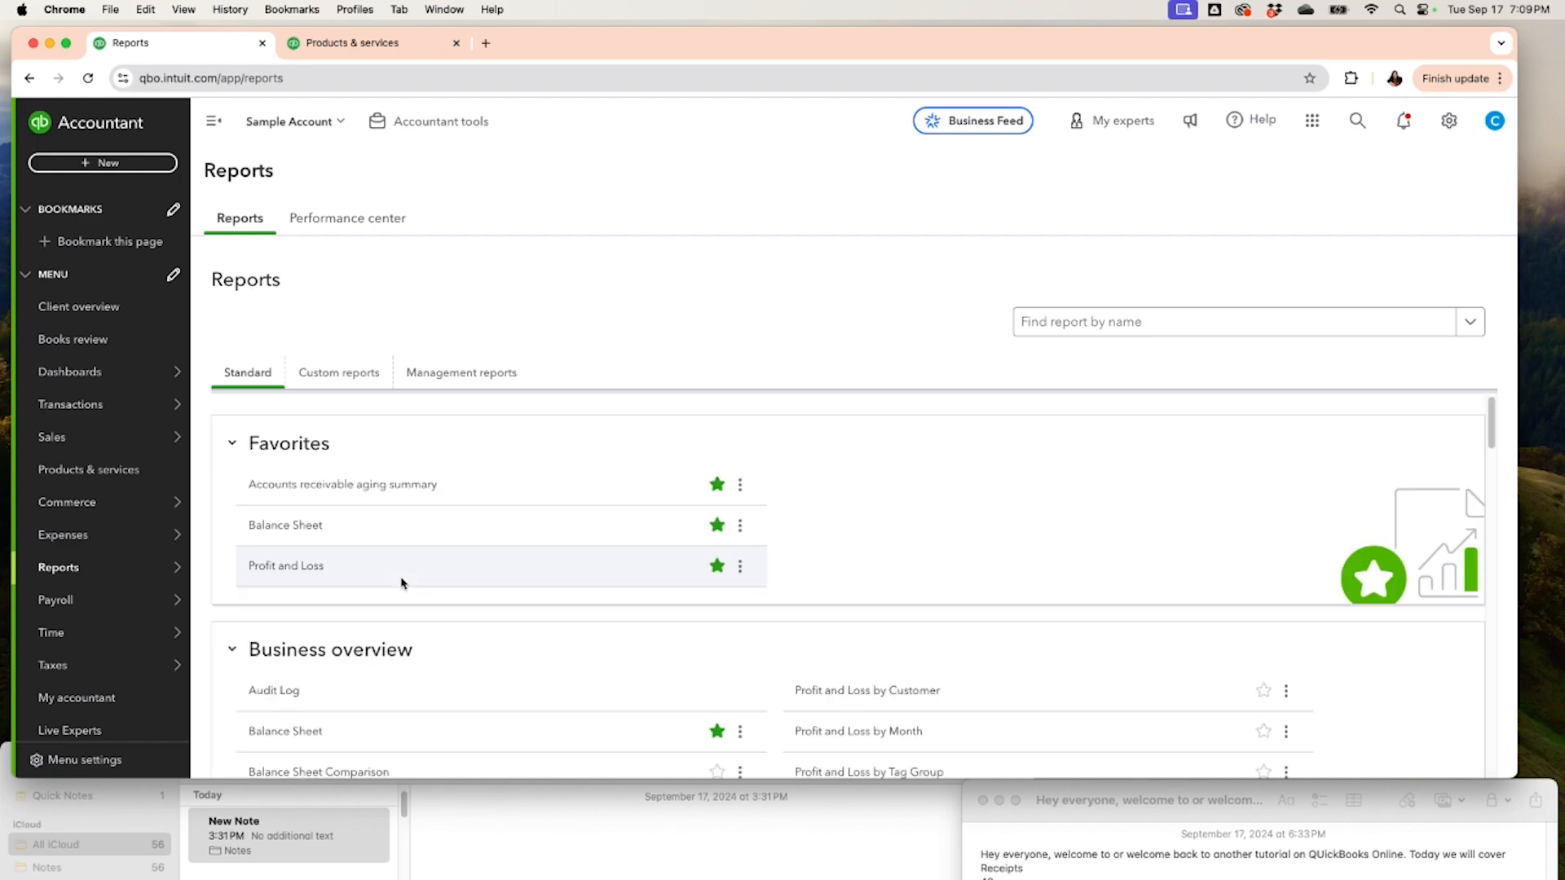
click(286, 525)
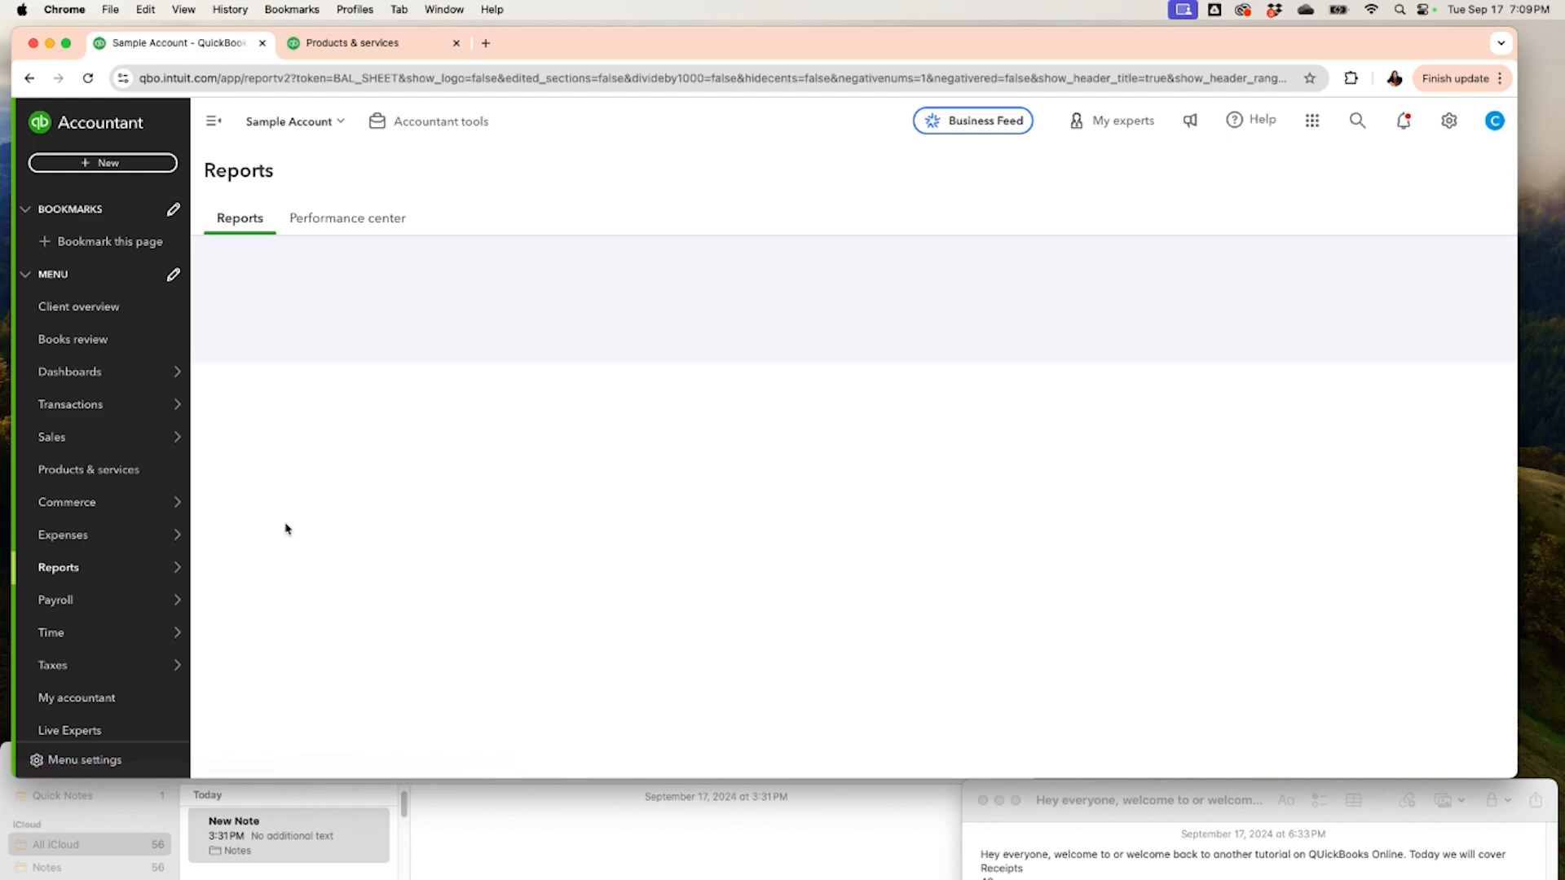
scroll(323, 481, down, 5)
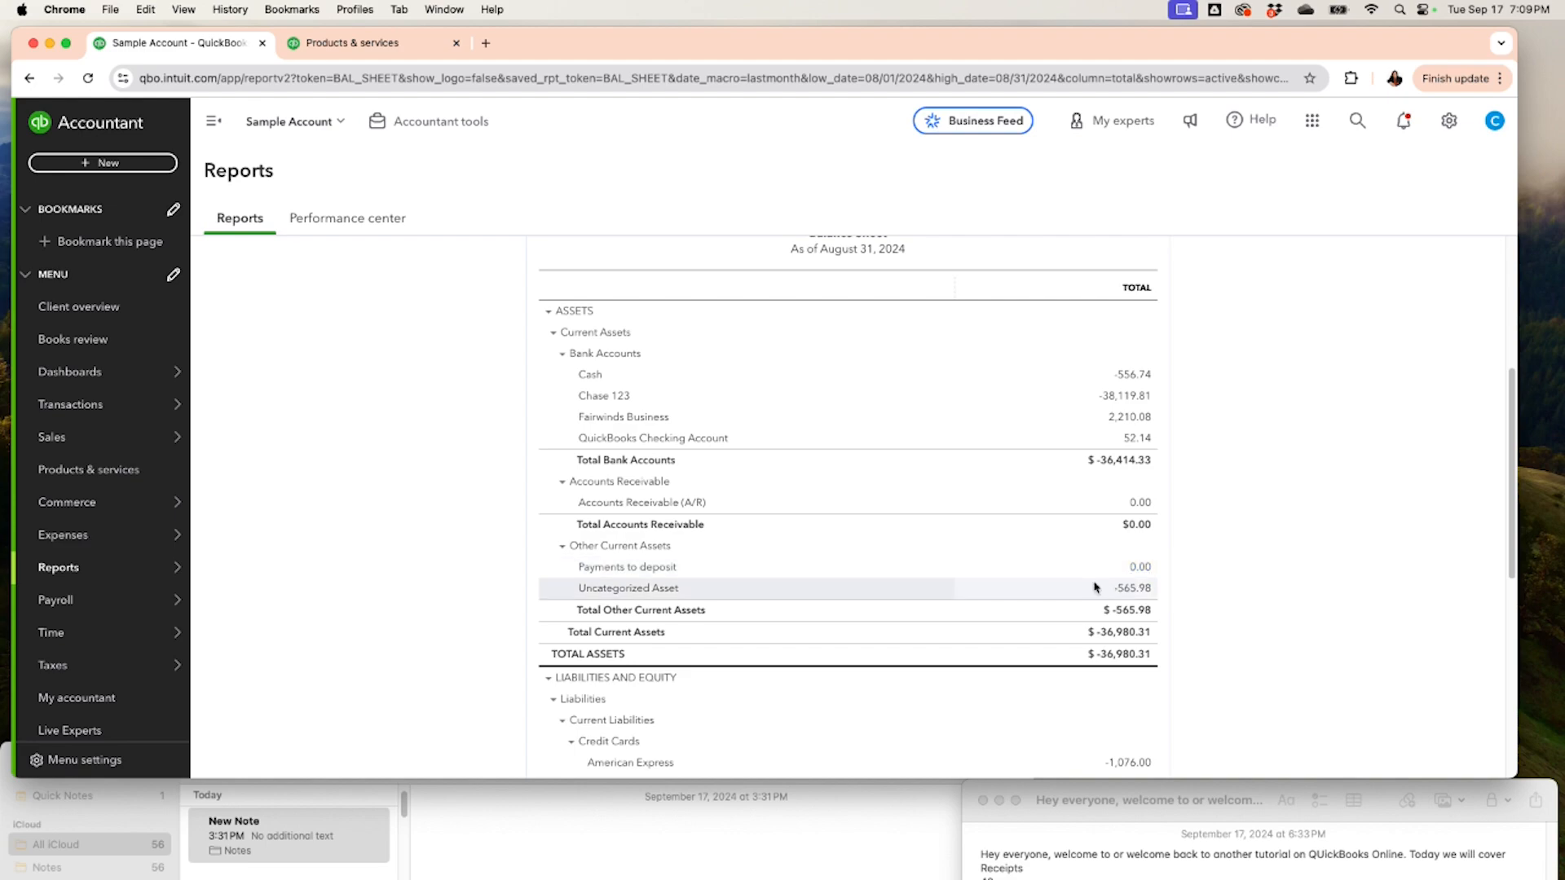
scroll(1094, 582, up, 5)
scroll(1095, 582, up, 2)
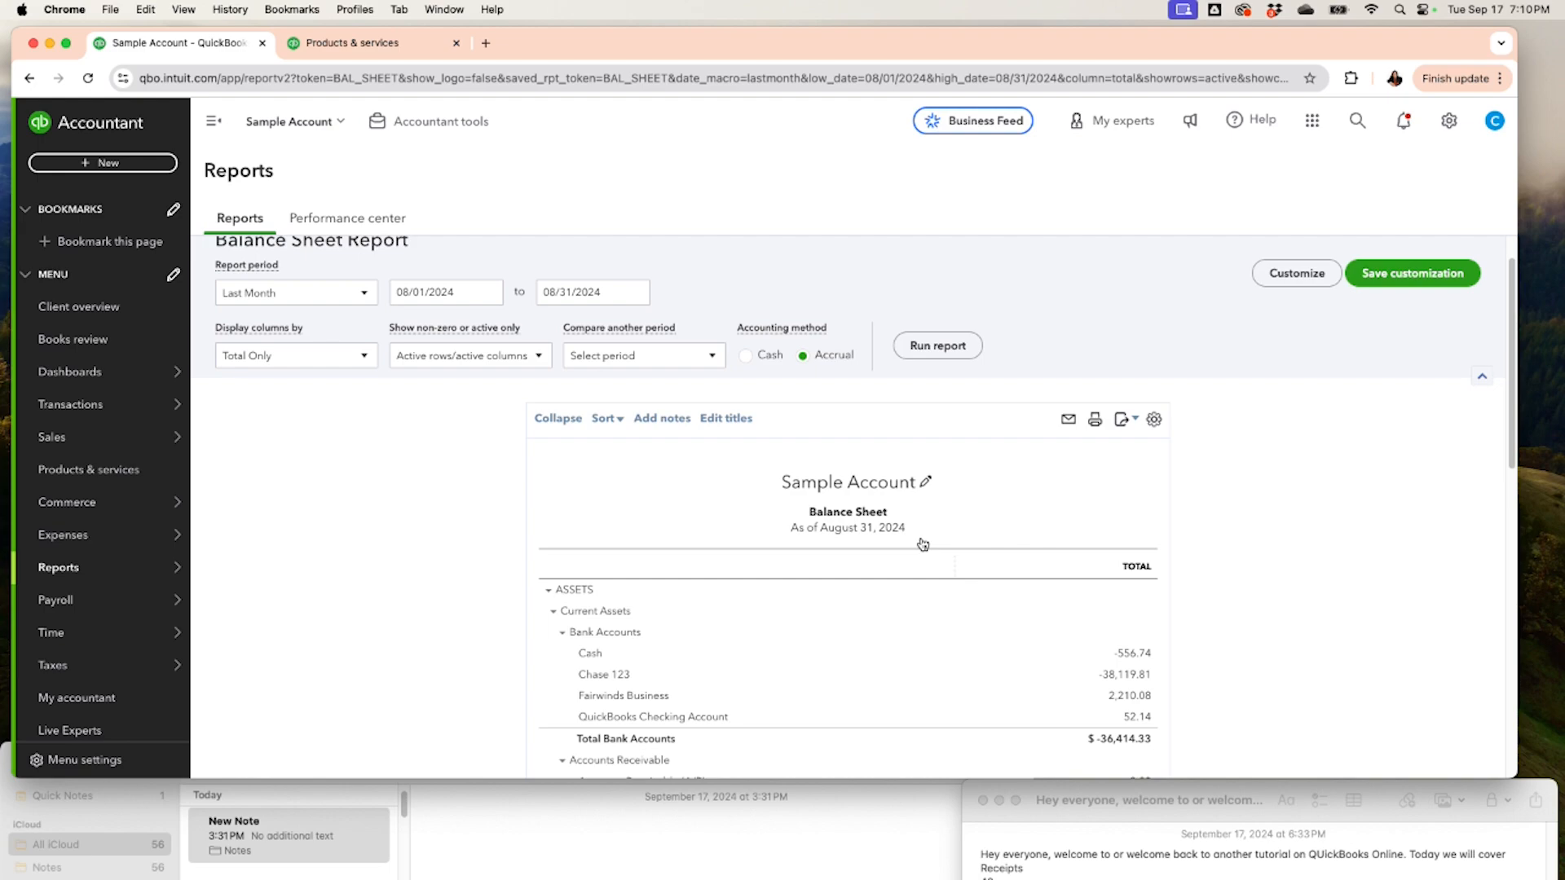
scroll(923, 538, down, 3)
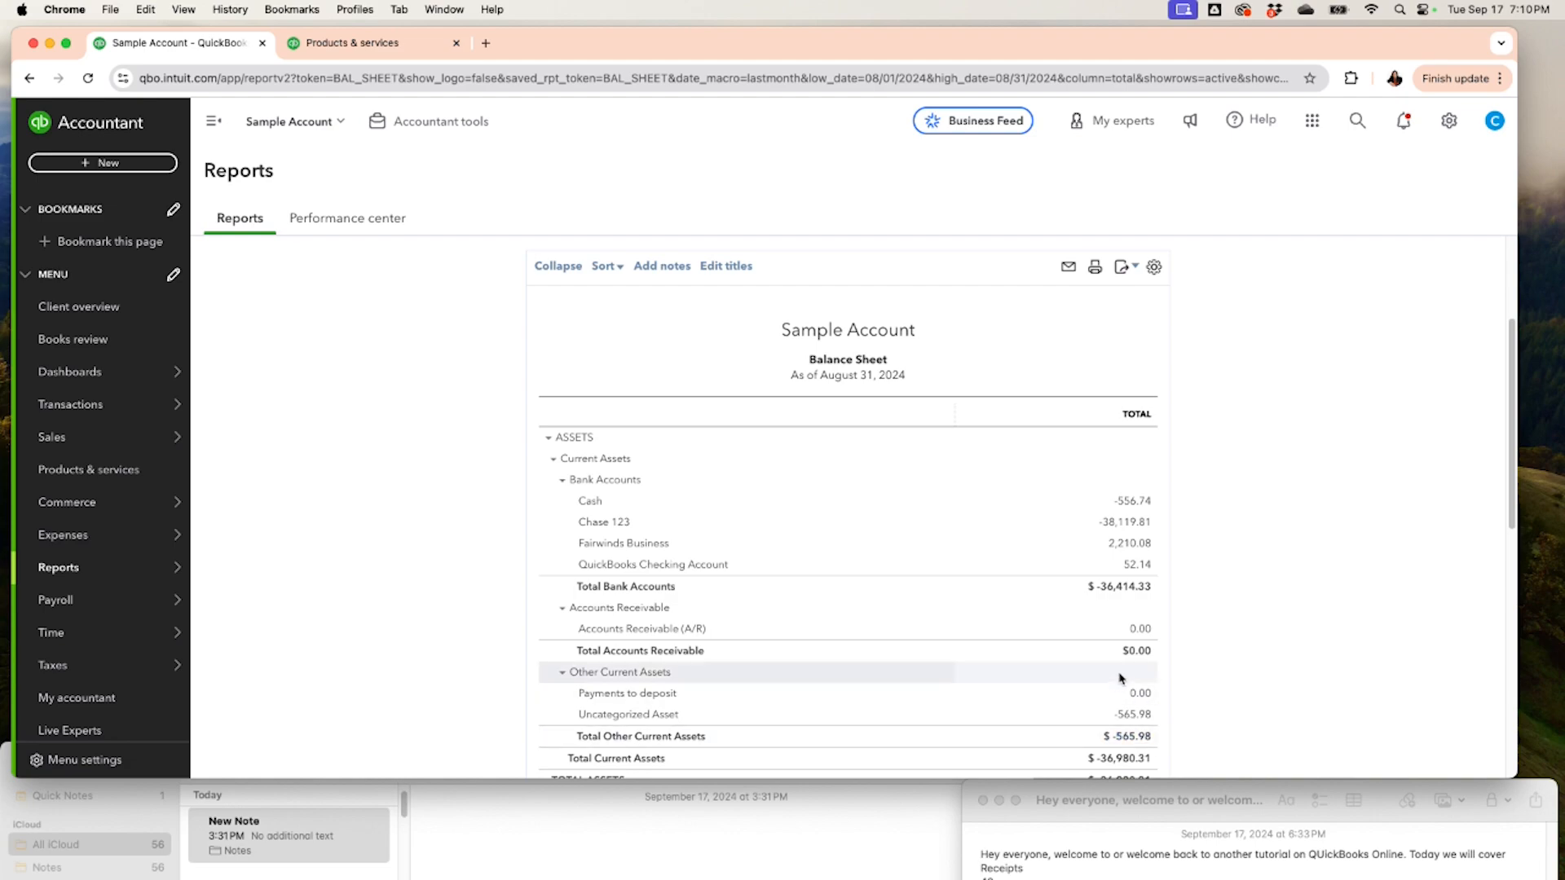
scroll(1122, 678, down, 1)
scroll(1299, 622, down, 4)
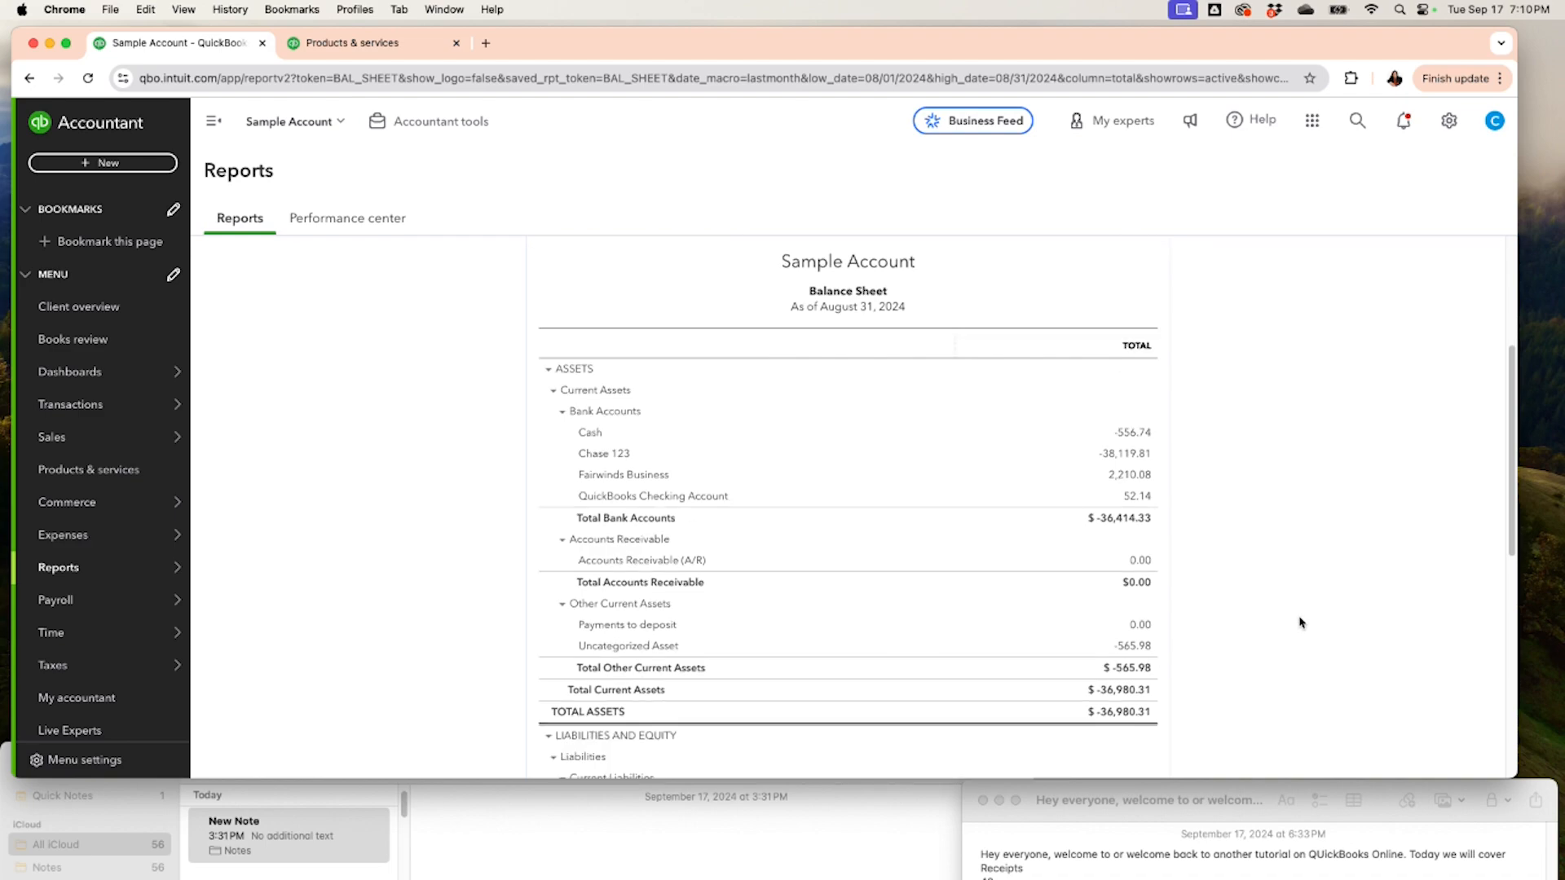
scroll(1279, 625, up, 7)
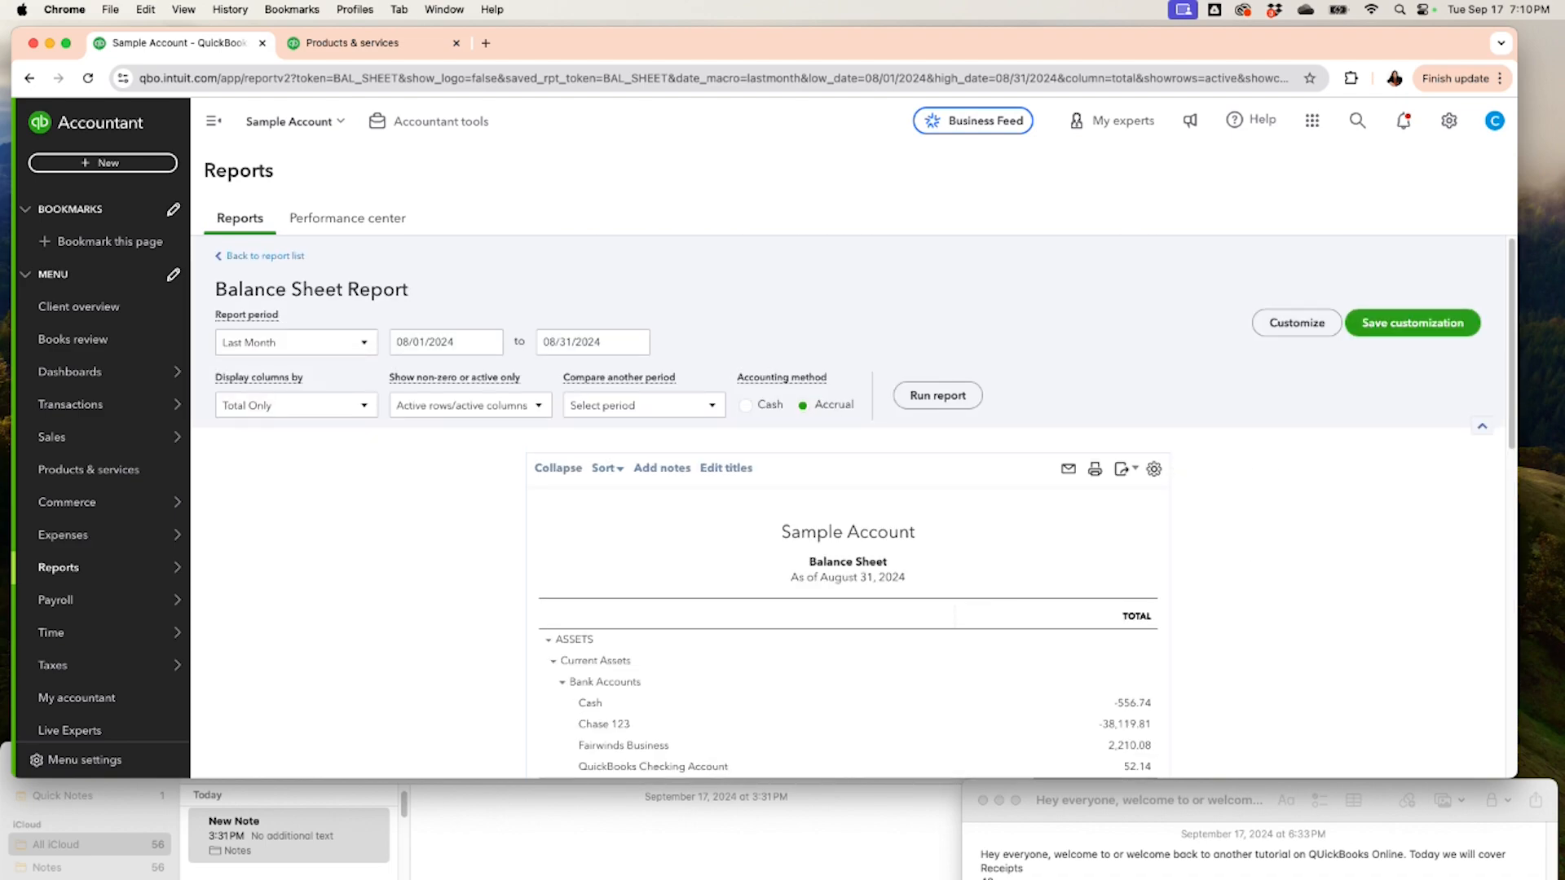